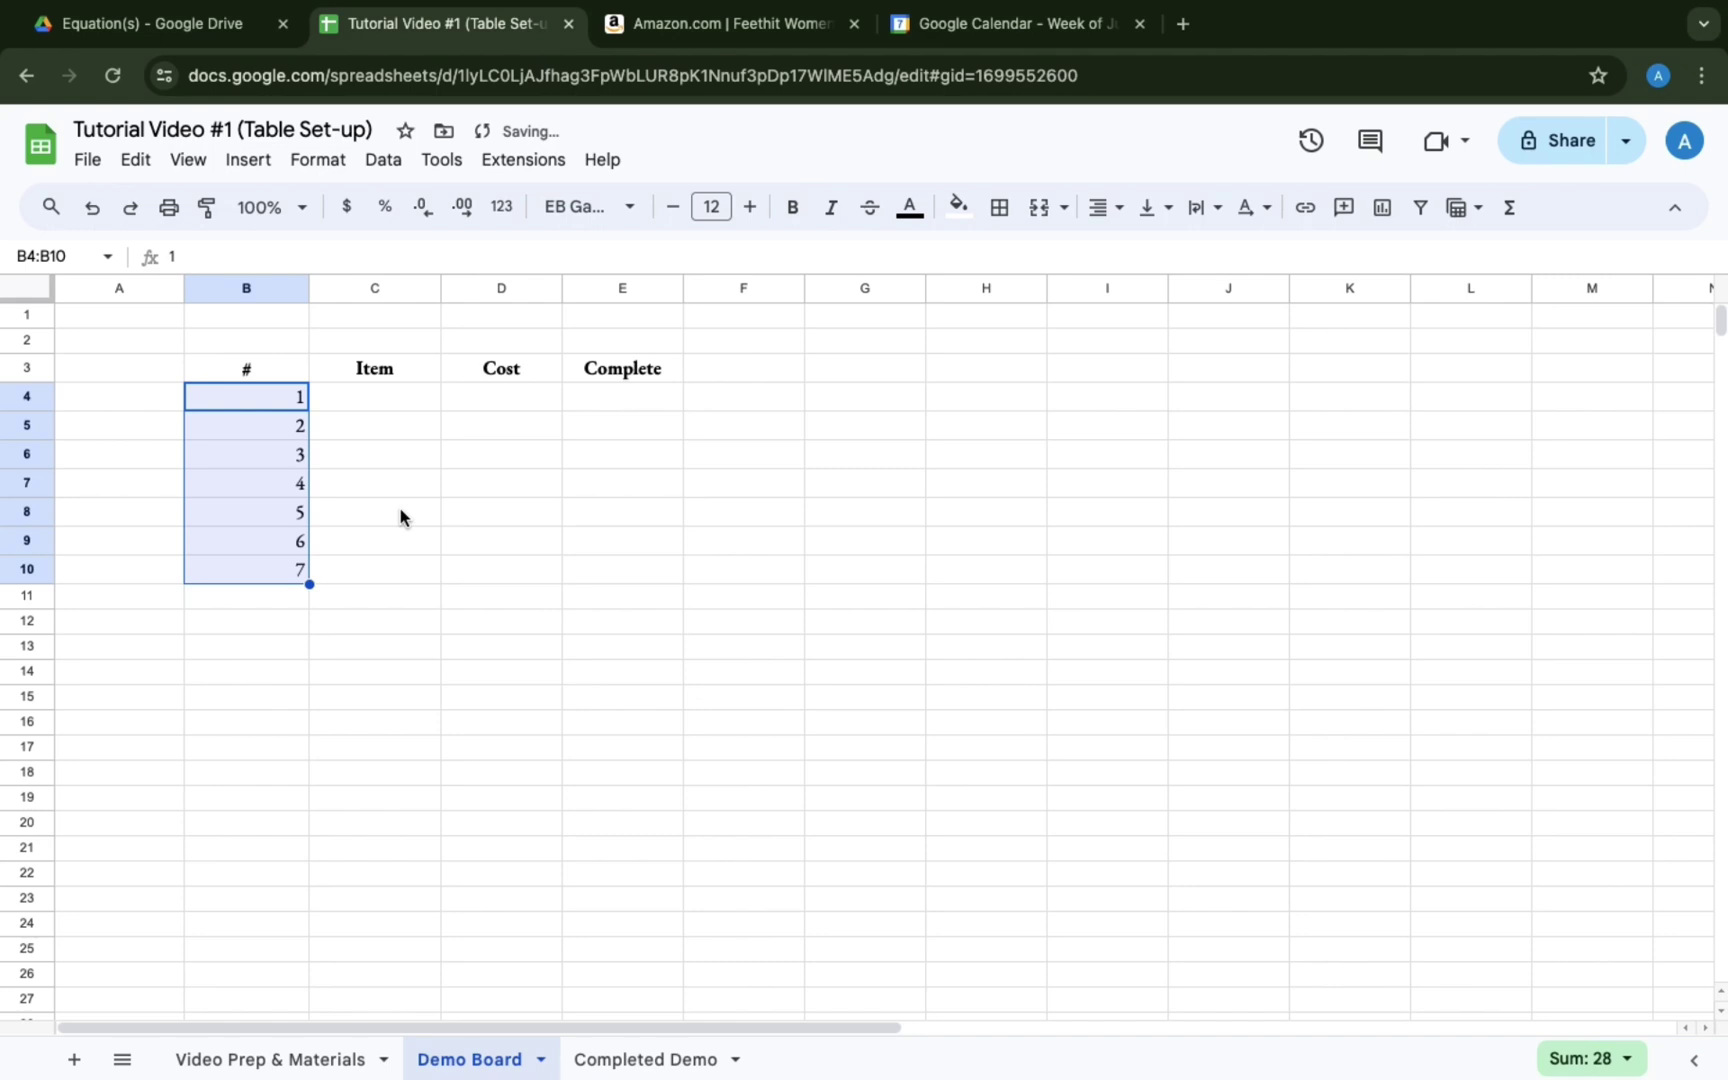
Enter the start times 9:00 AM in cell F6 and 9:15 AM in cell F7.
click(256, 619)
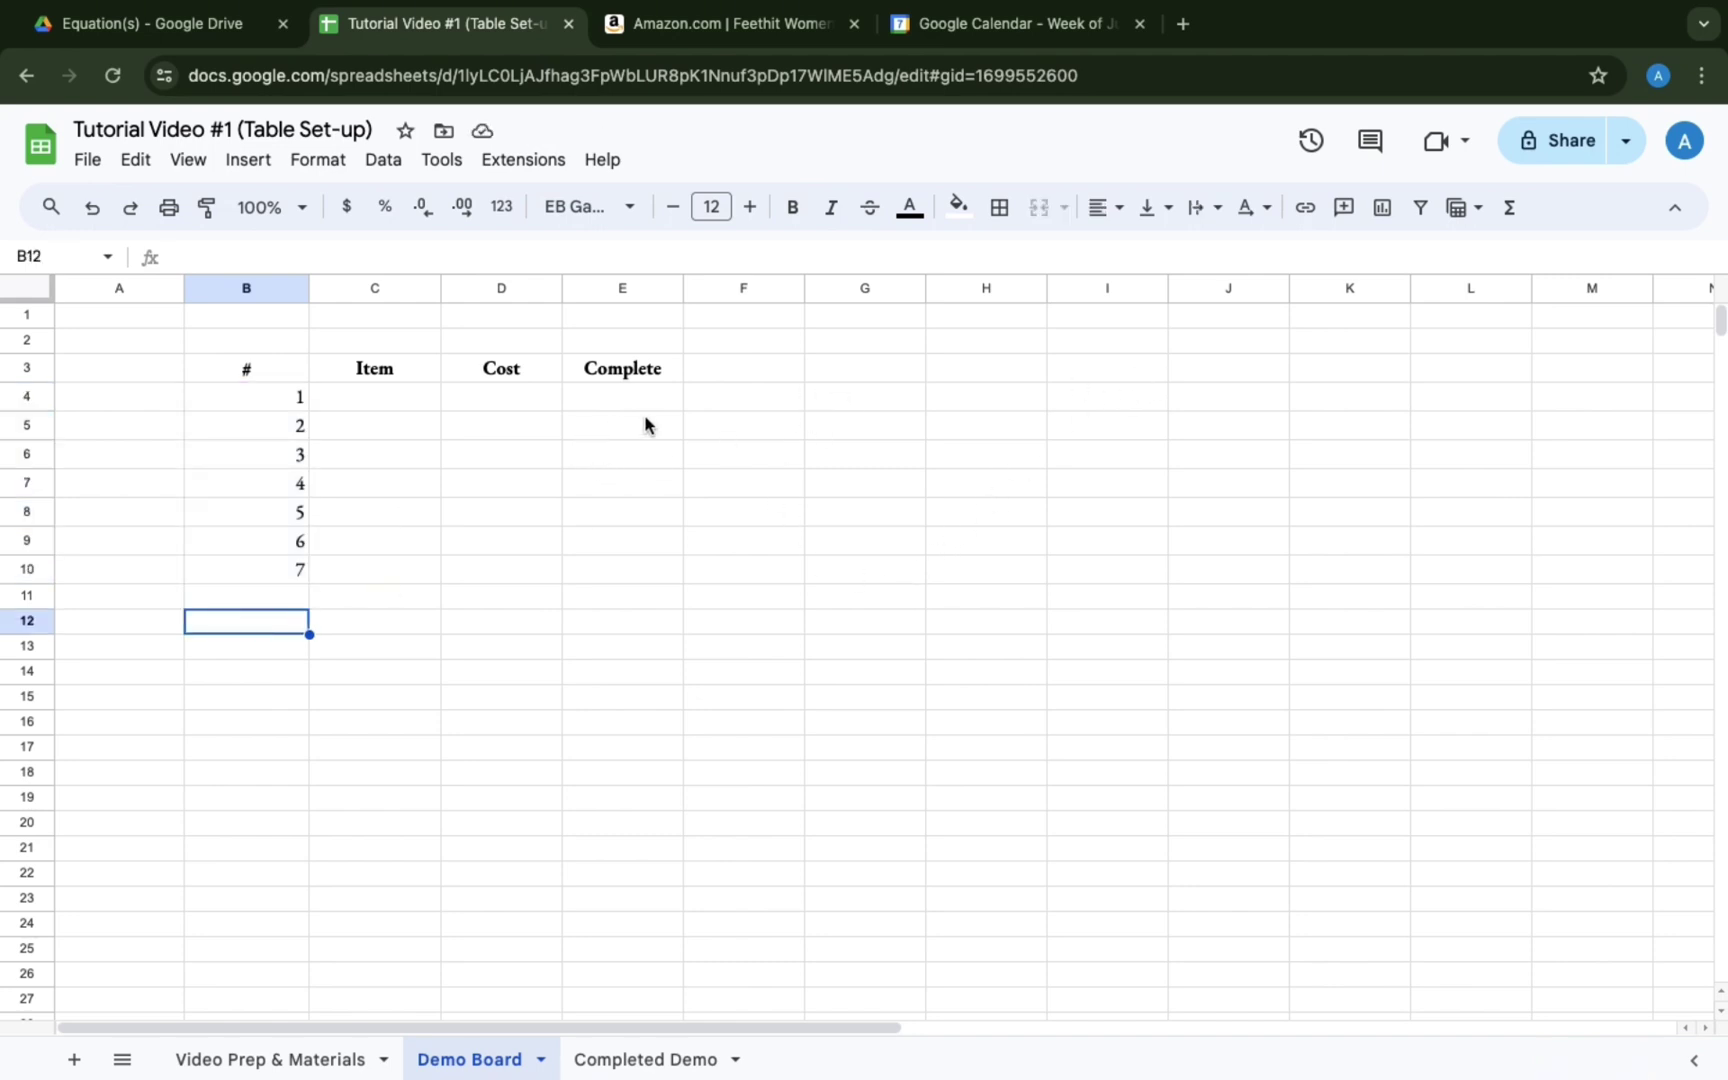
click(737, 458)
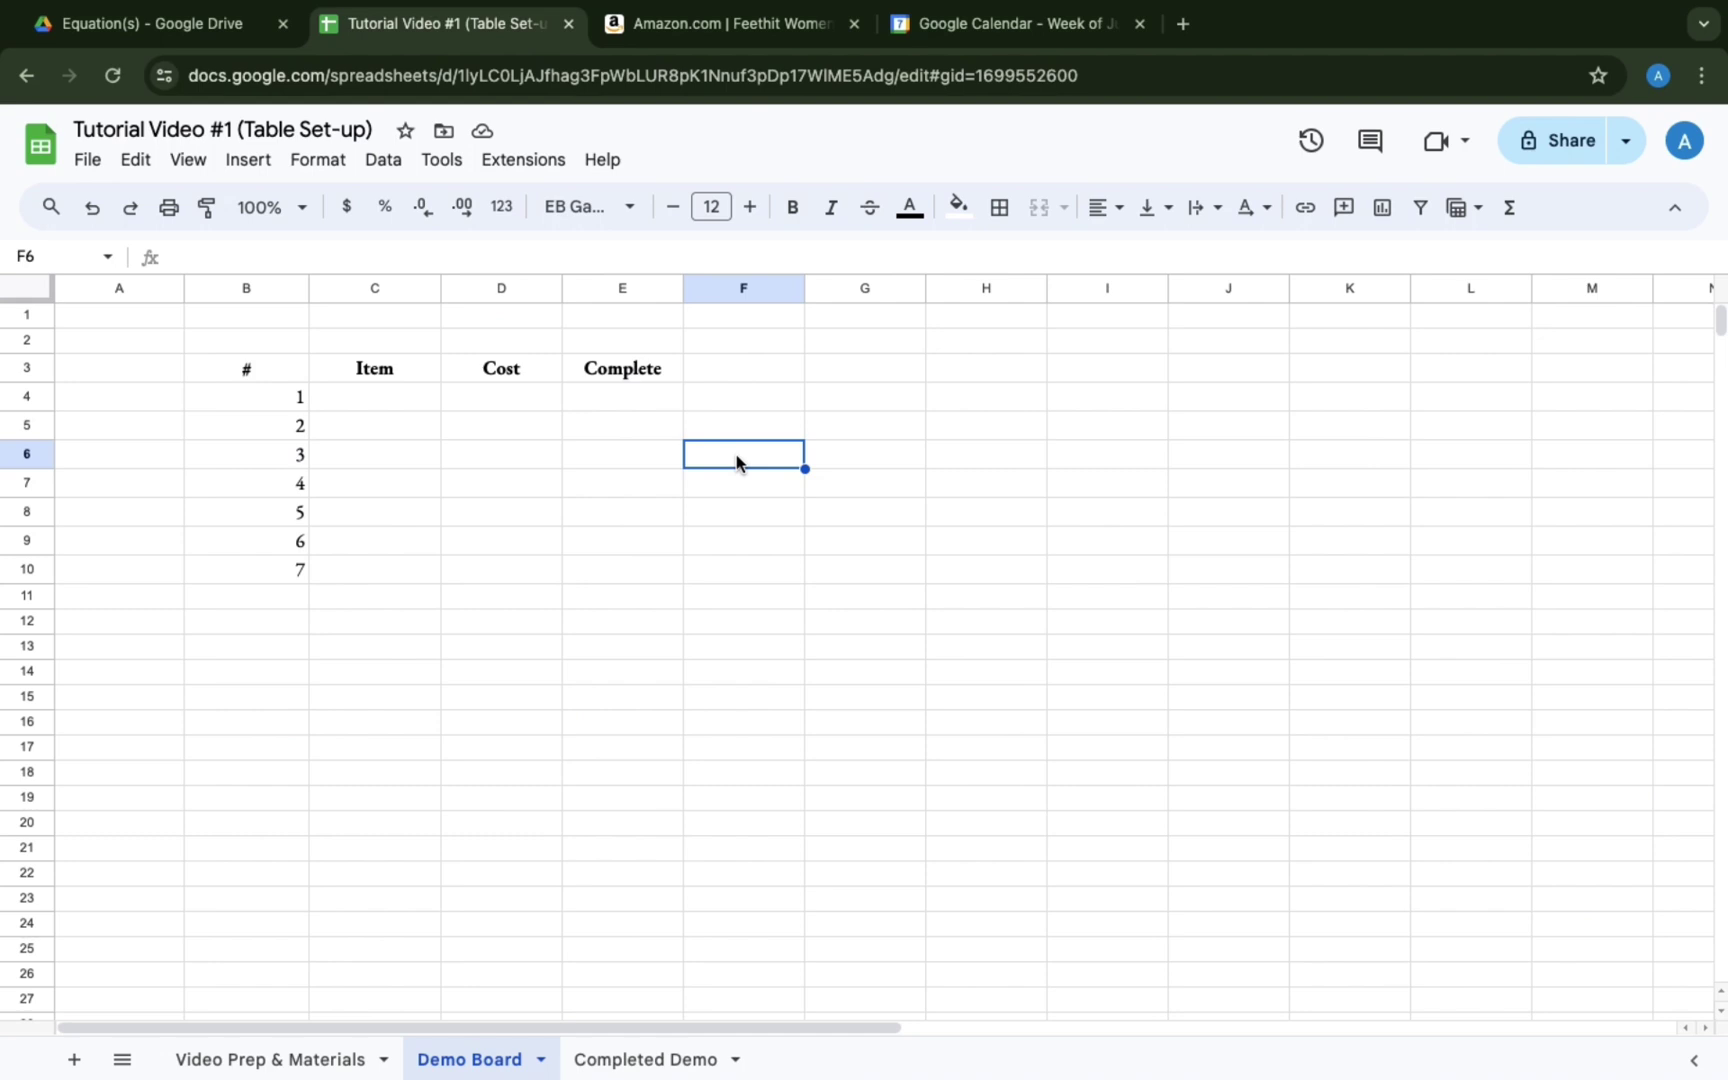
text(9:)
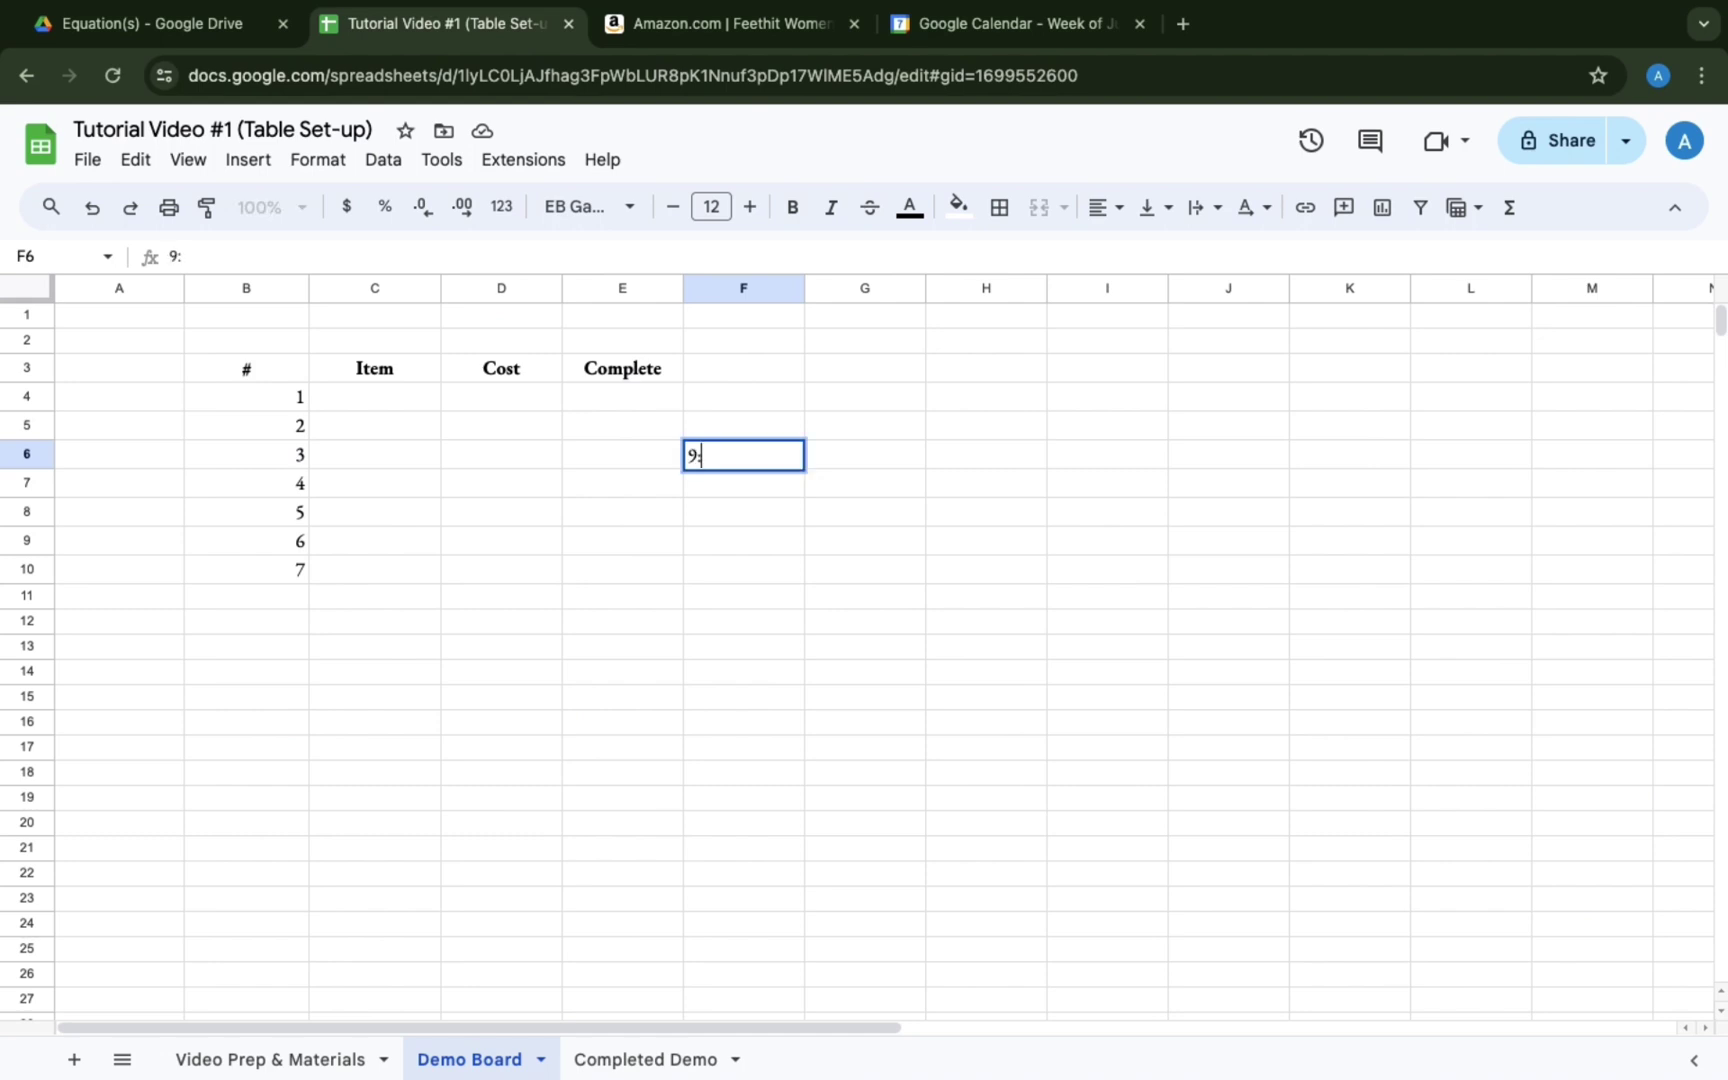
text(00 AM)
key(Return)
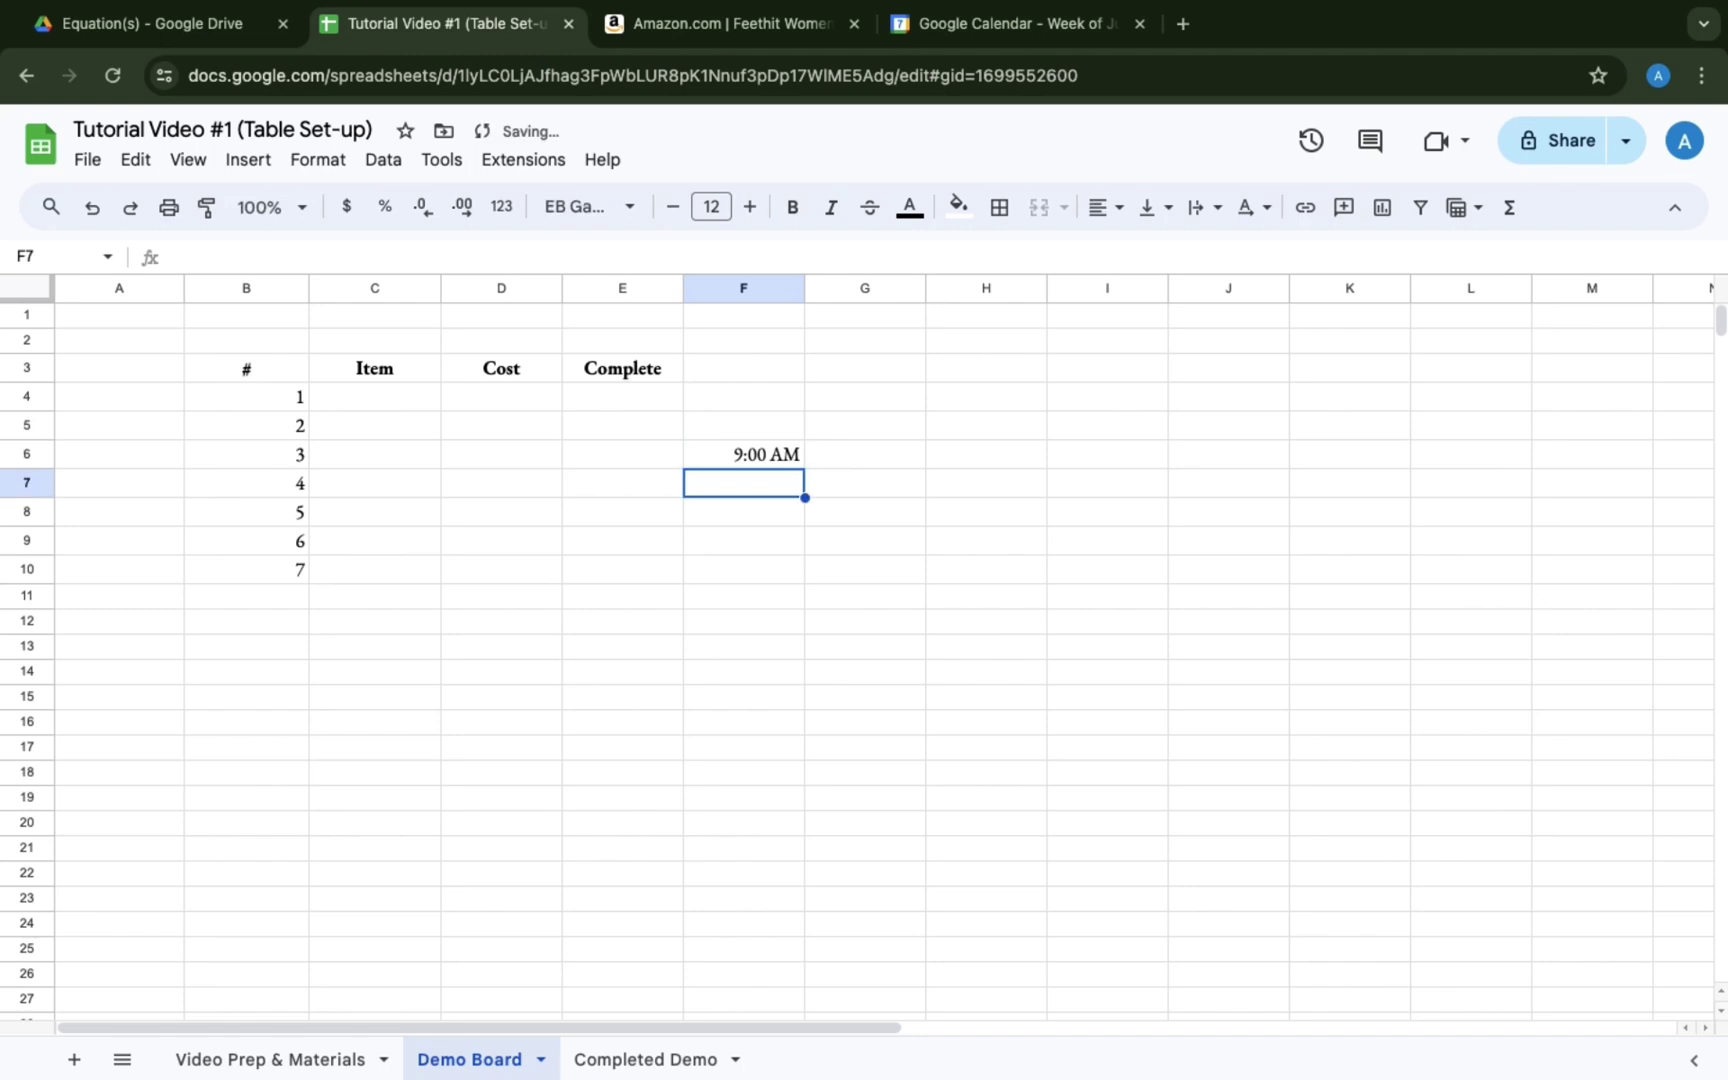
text(9:1)
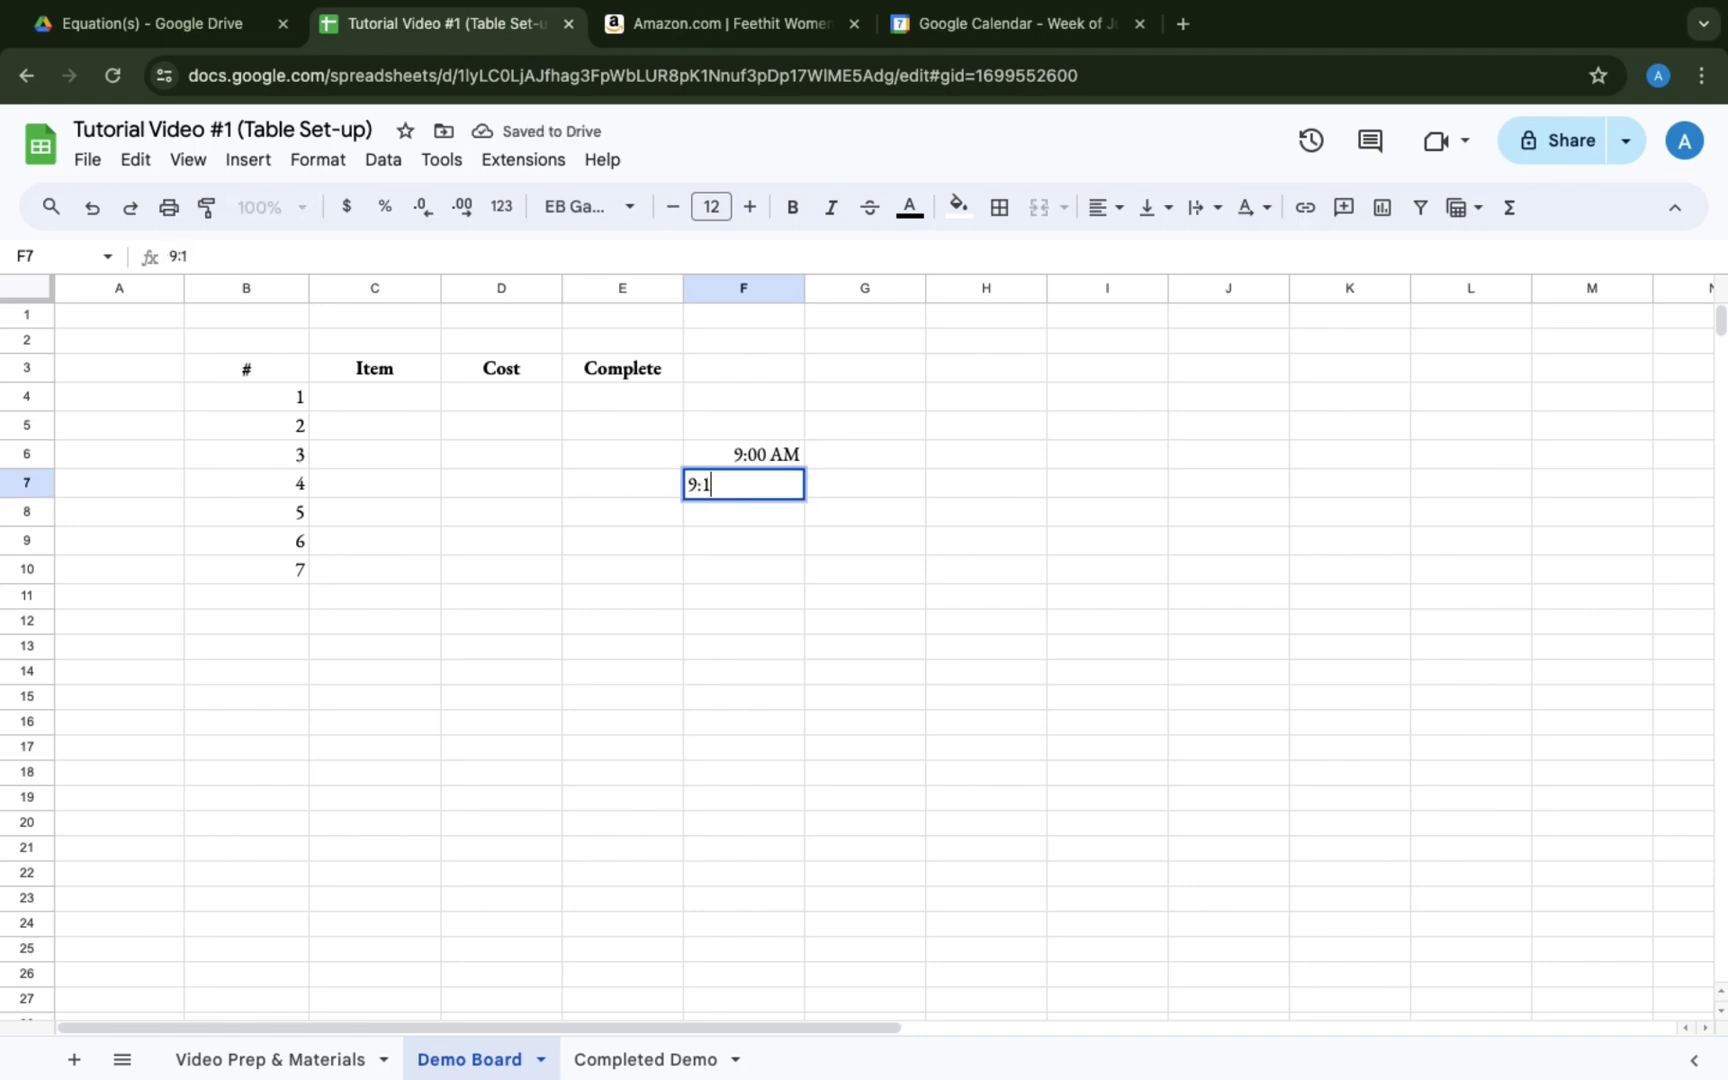
text(5 AM)
key(Return)
Extend the 15-minute time series from F6:F7 down through cell F19, ending at 12:15 PM.
drag(744, 459, 747, 483)
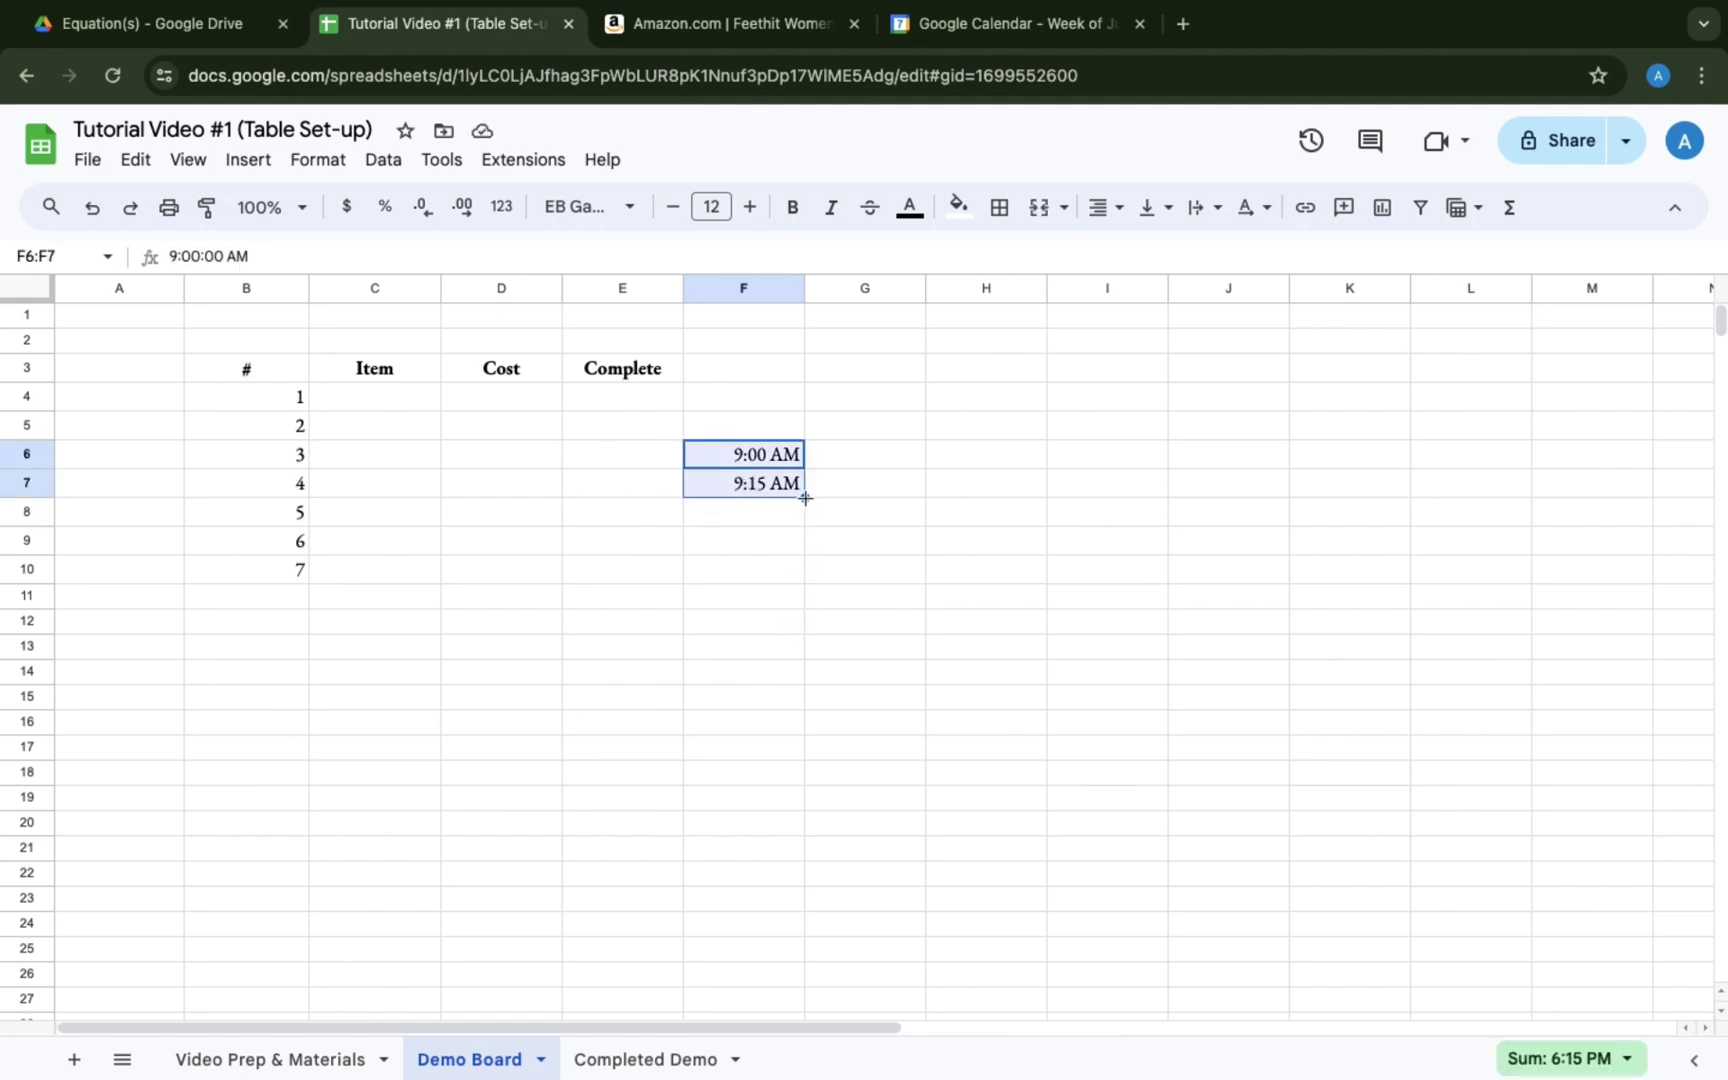
drag(805, 498, 806, 832)
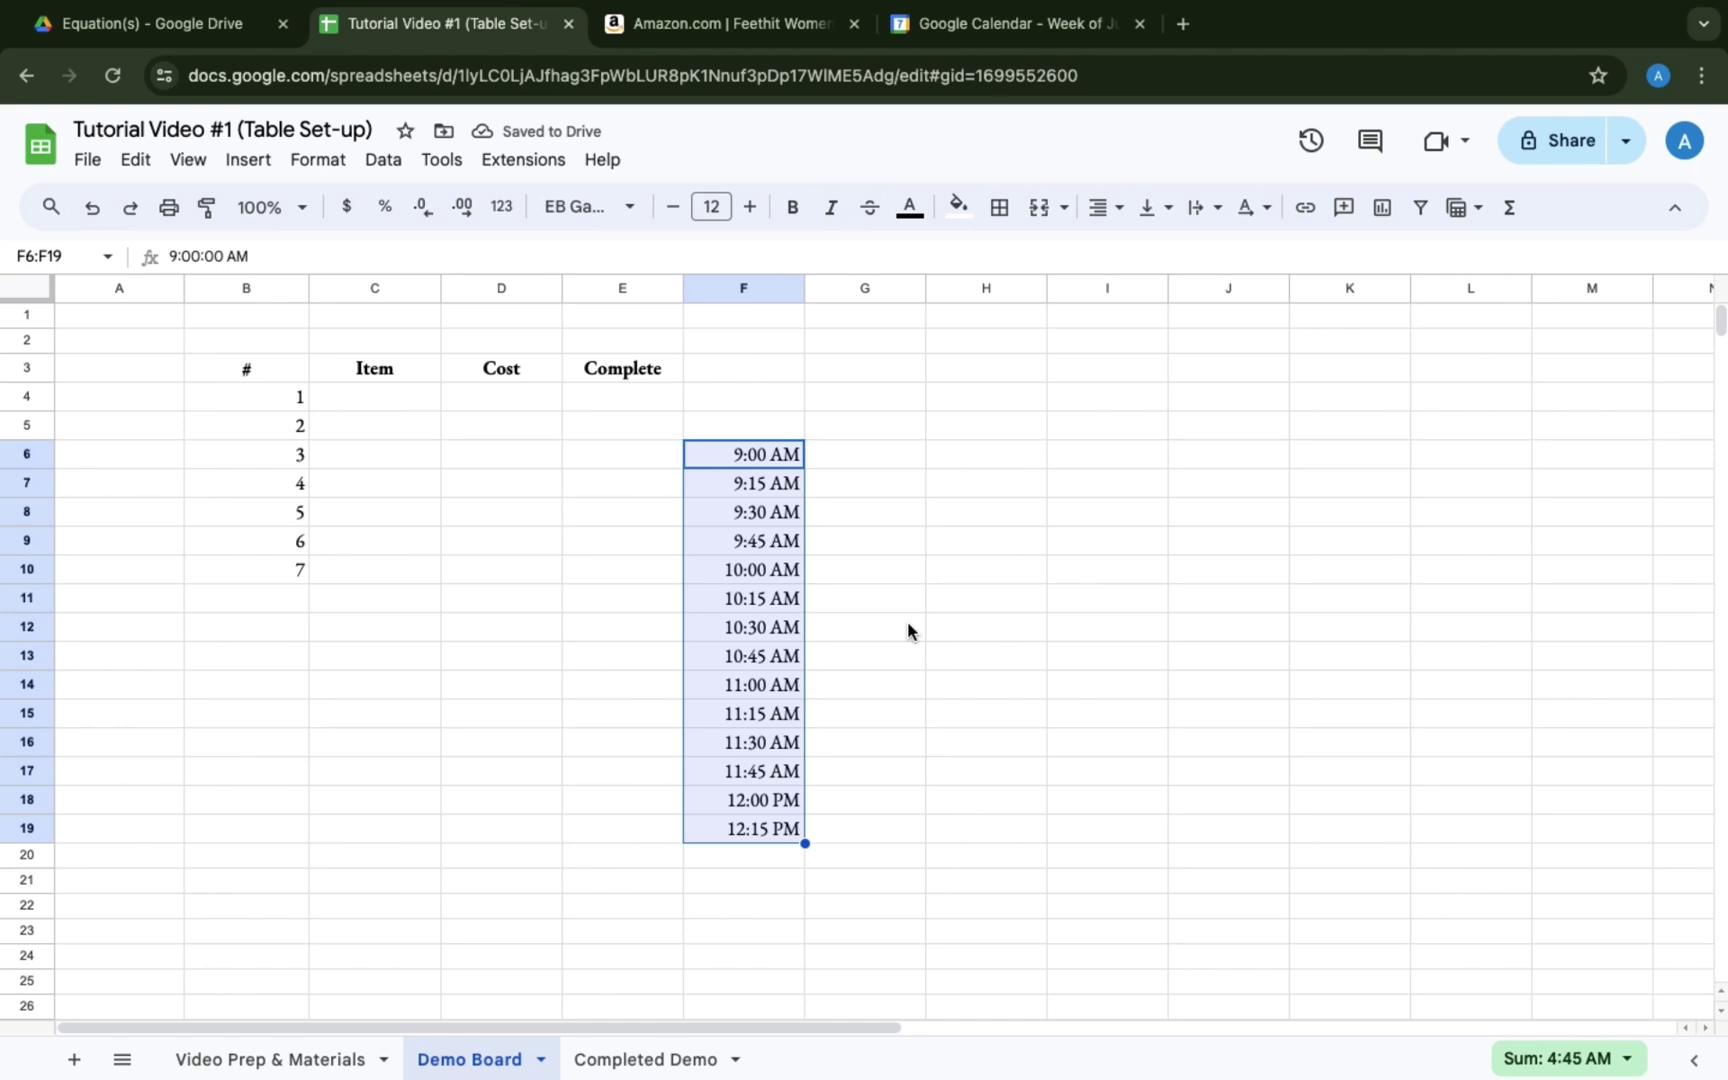
click(882, 606)
Enter January in G6 and February in G7, and extend the month series down to September in G14.
click(863, 455)
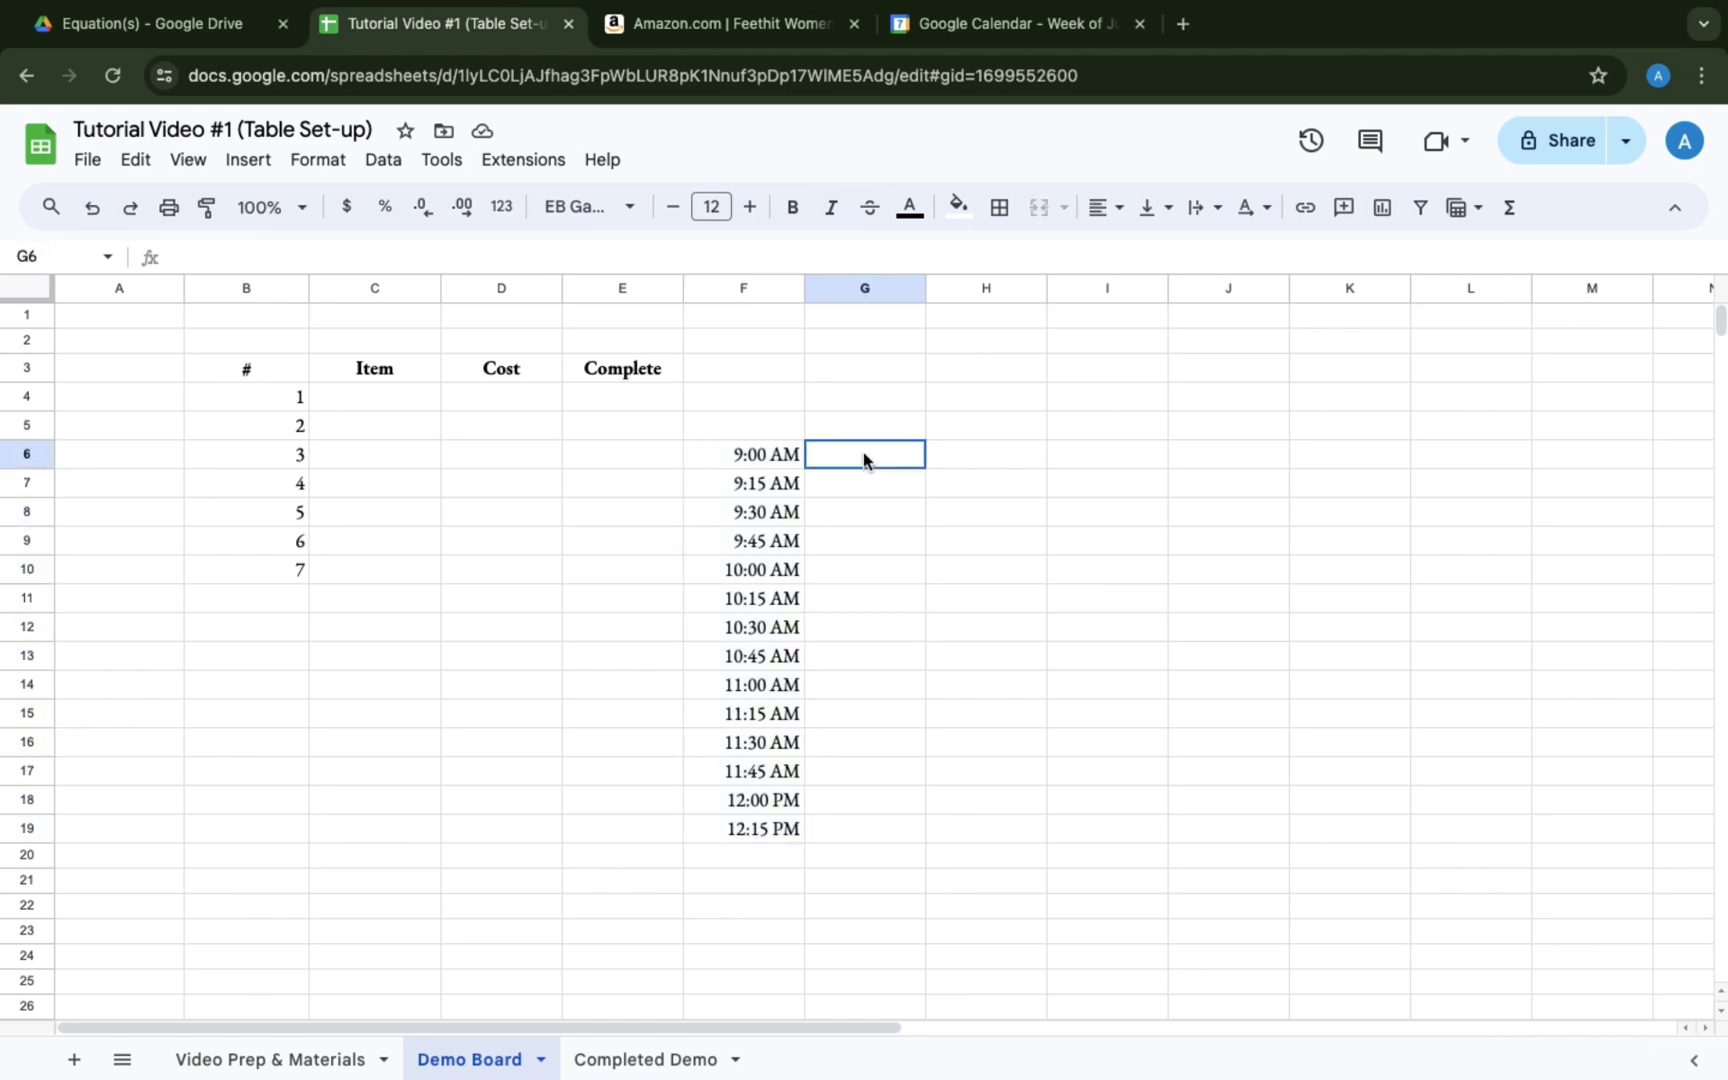
text(January)
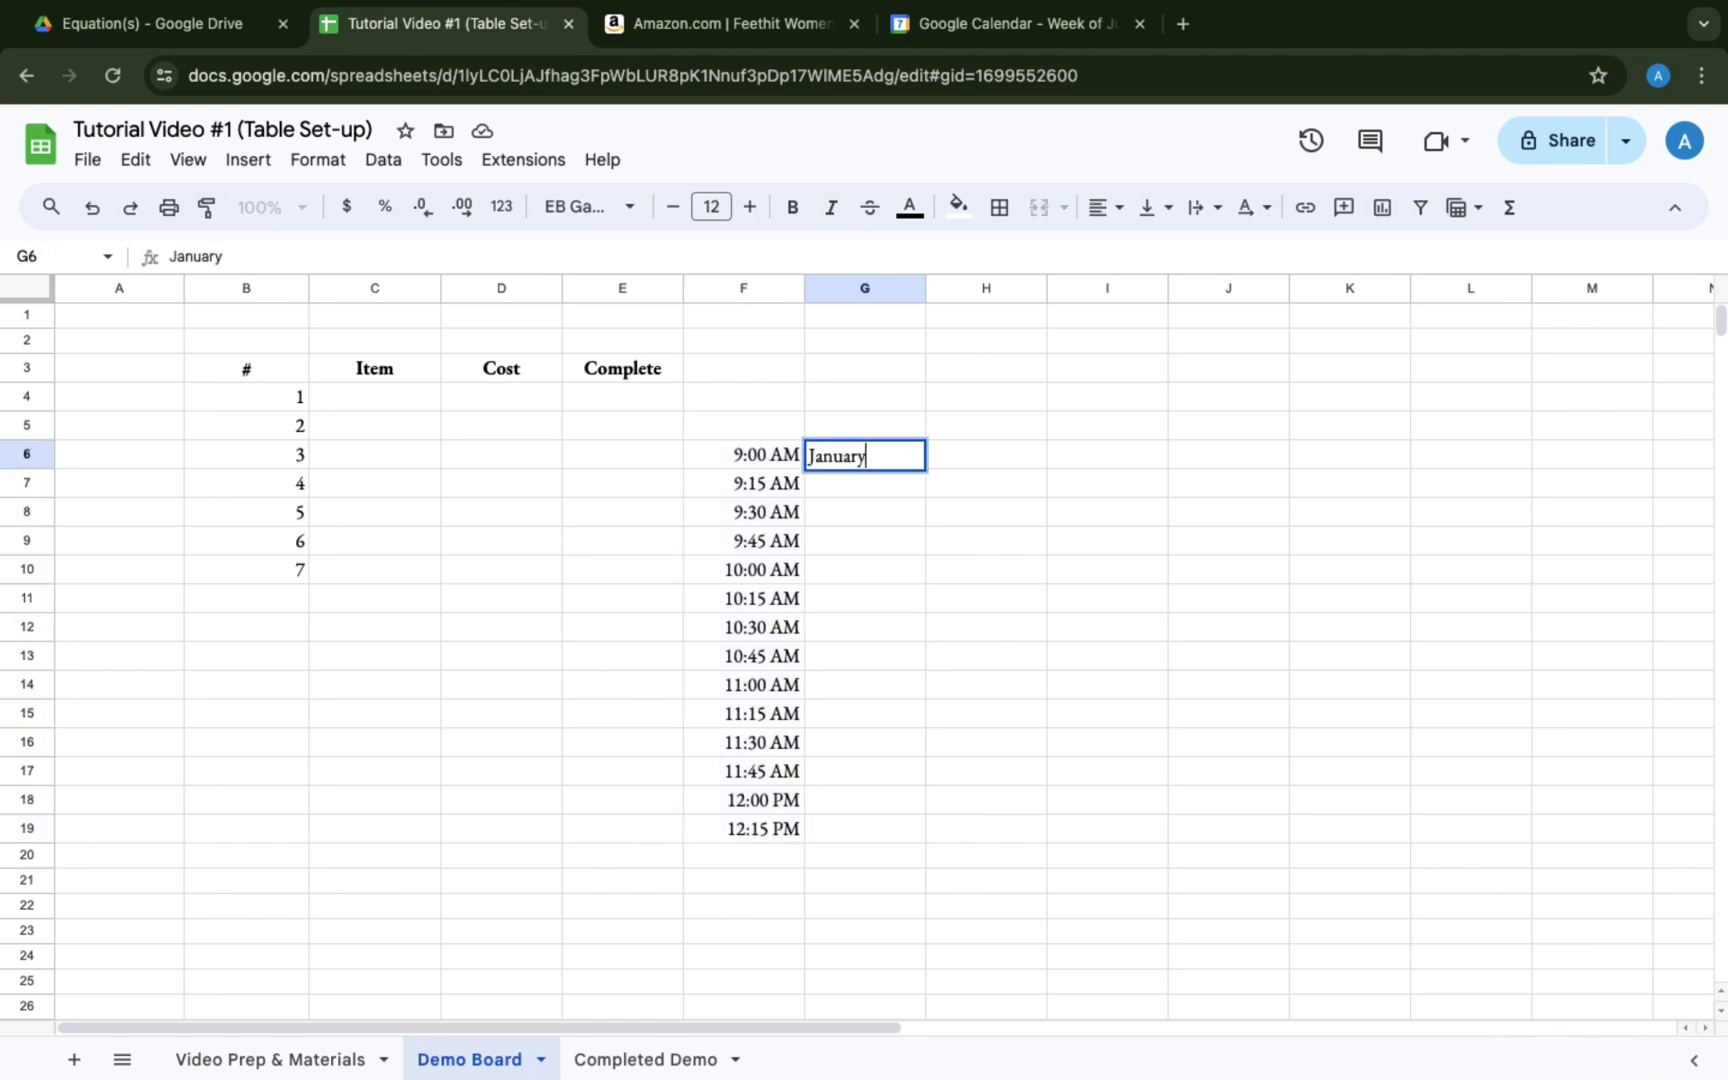
key(Return)
text(Fe)
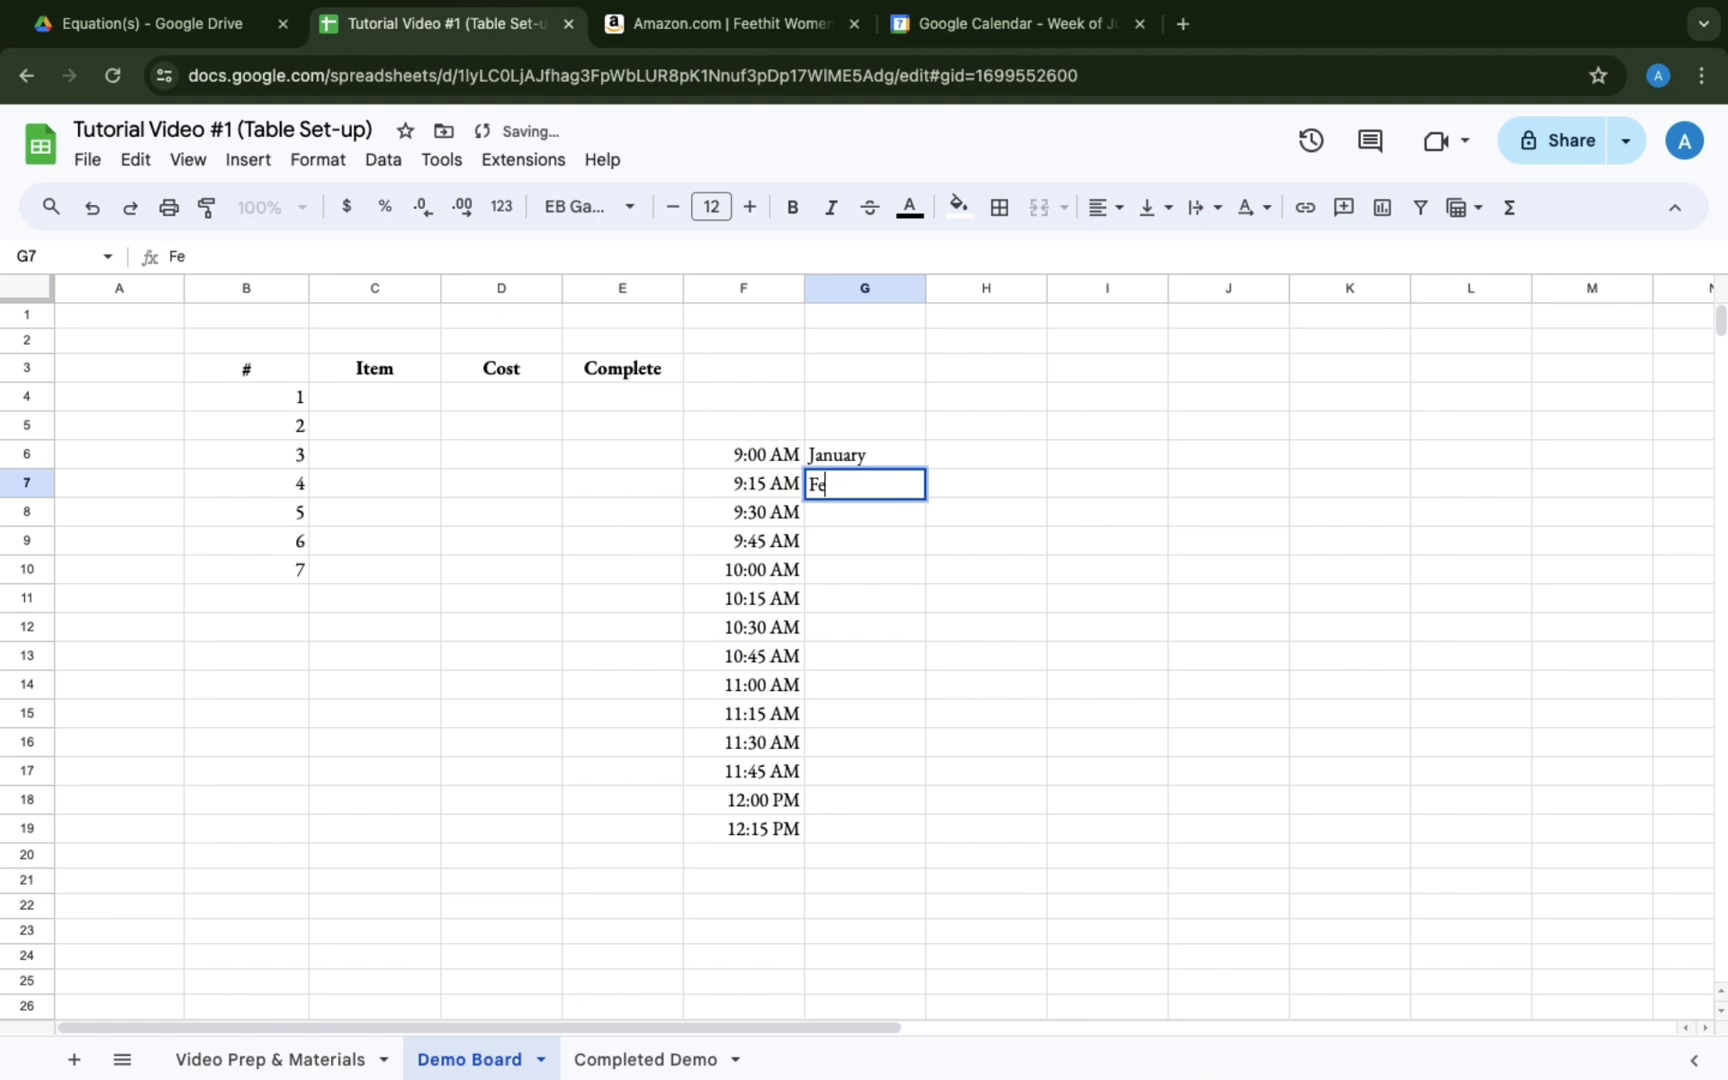
text(bruary)
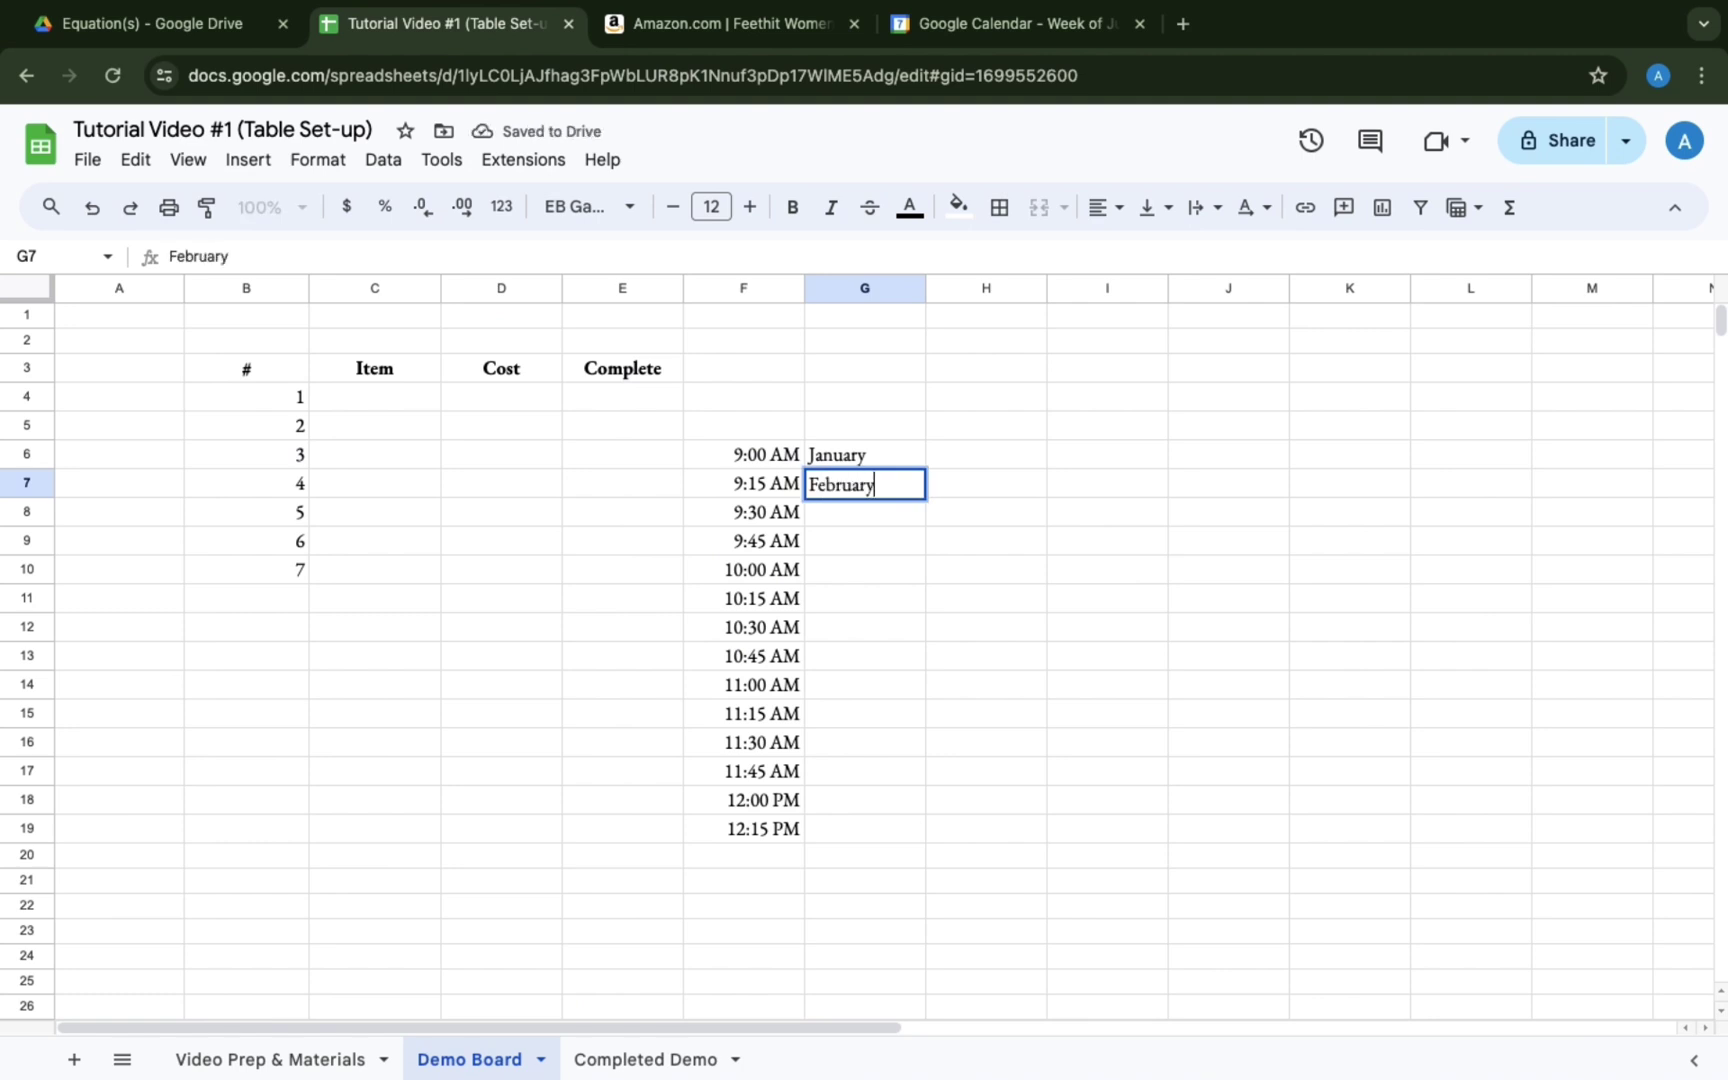
drag(880, 452, 932, 677)
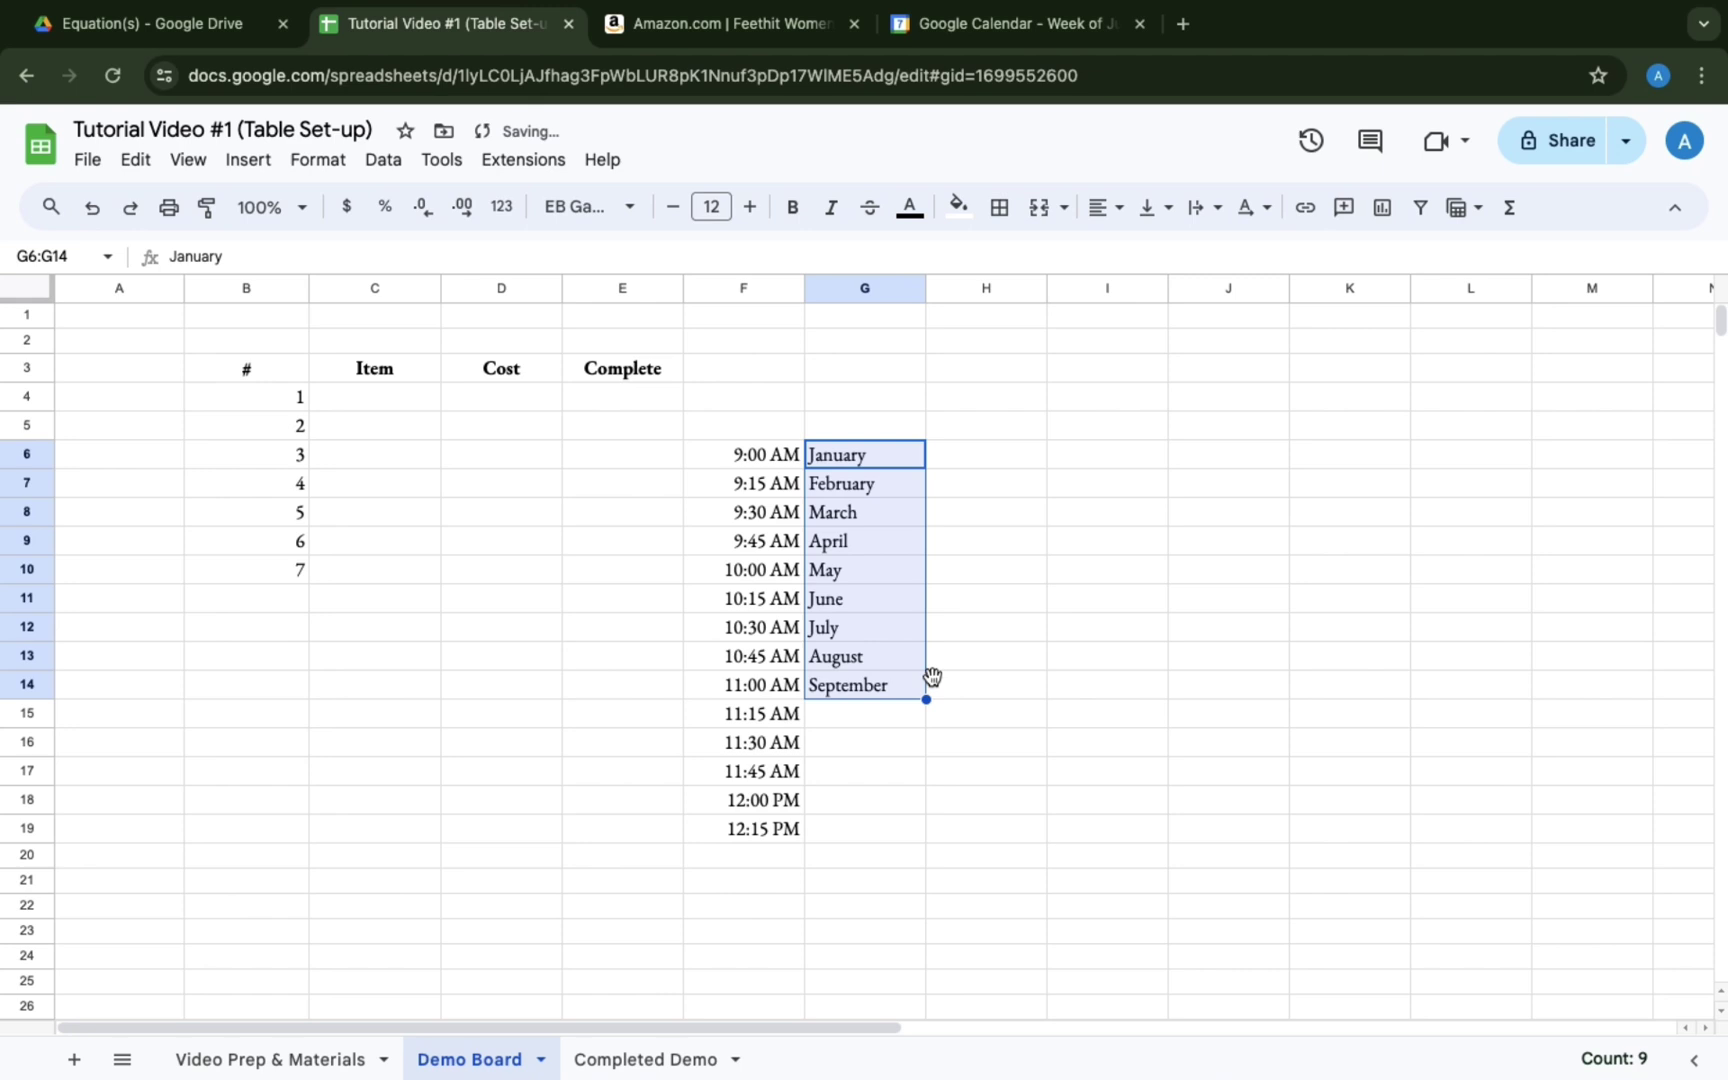
click(966, 878)
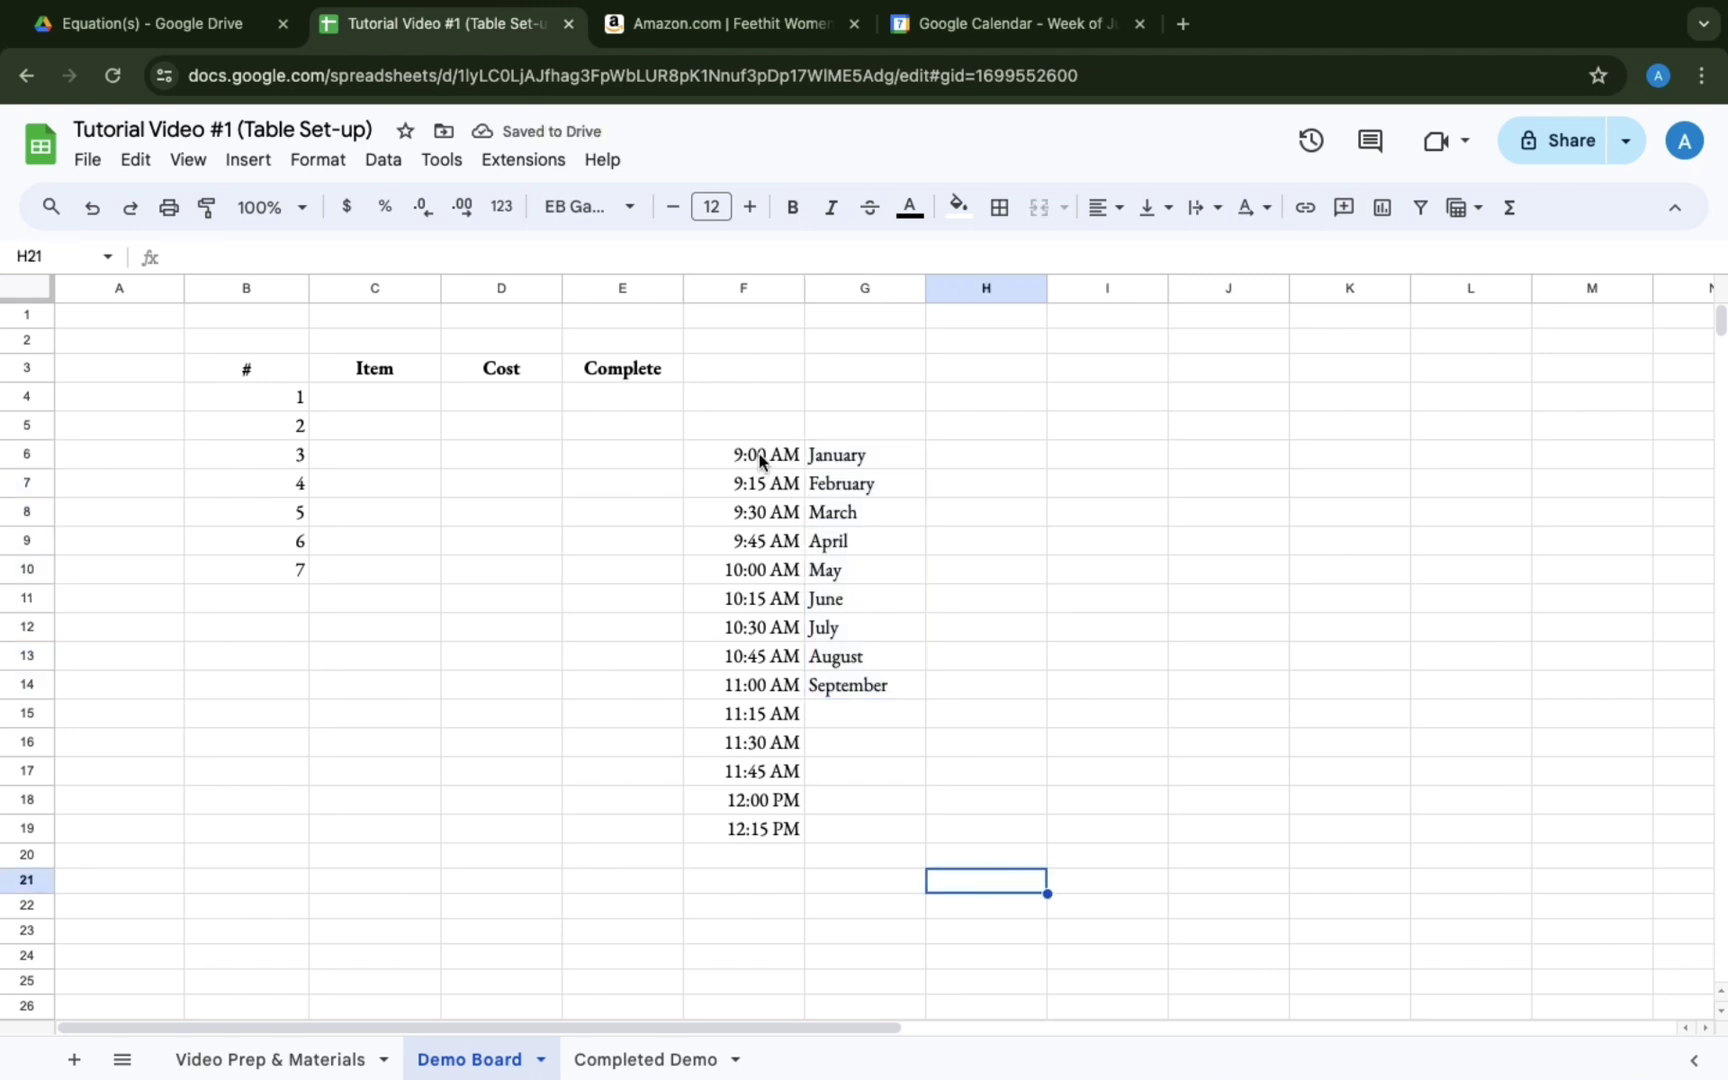
Clear the sample times and months from cells F6:G19.
drag(756, 455, 860, 829)
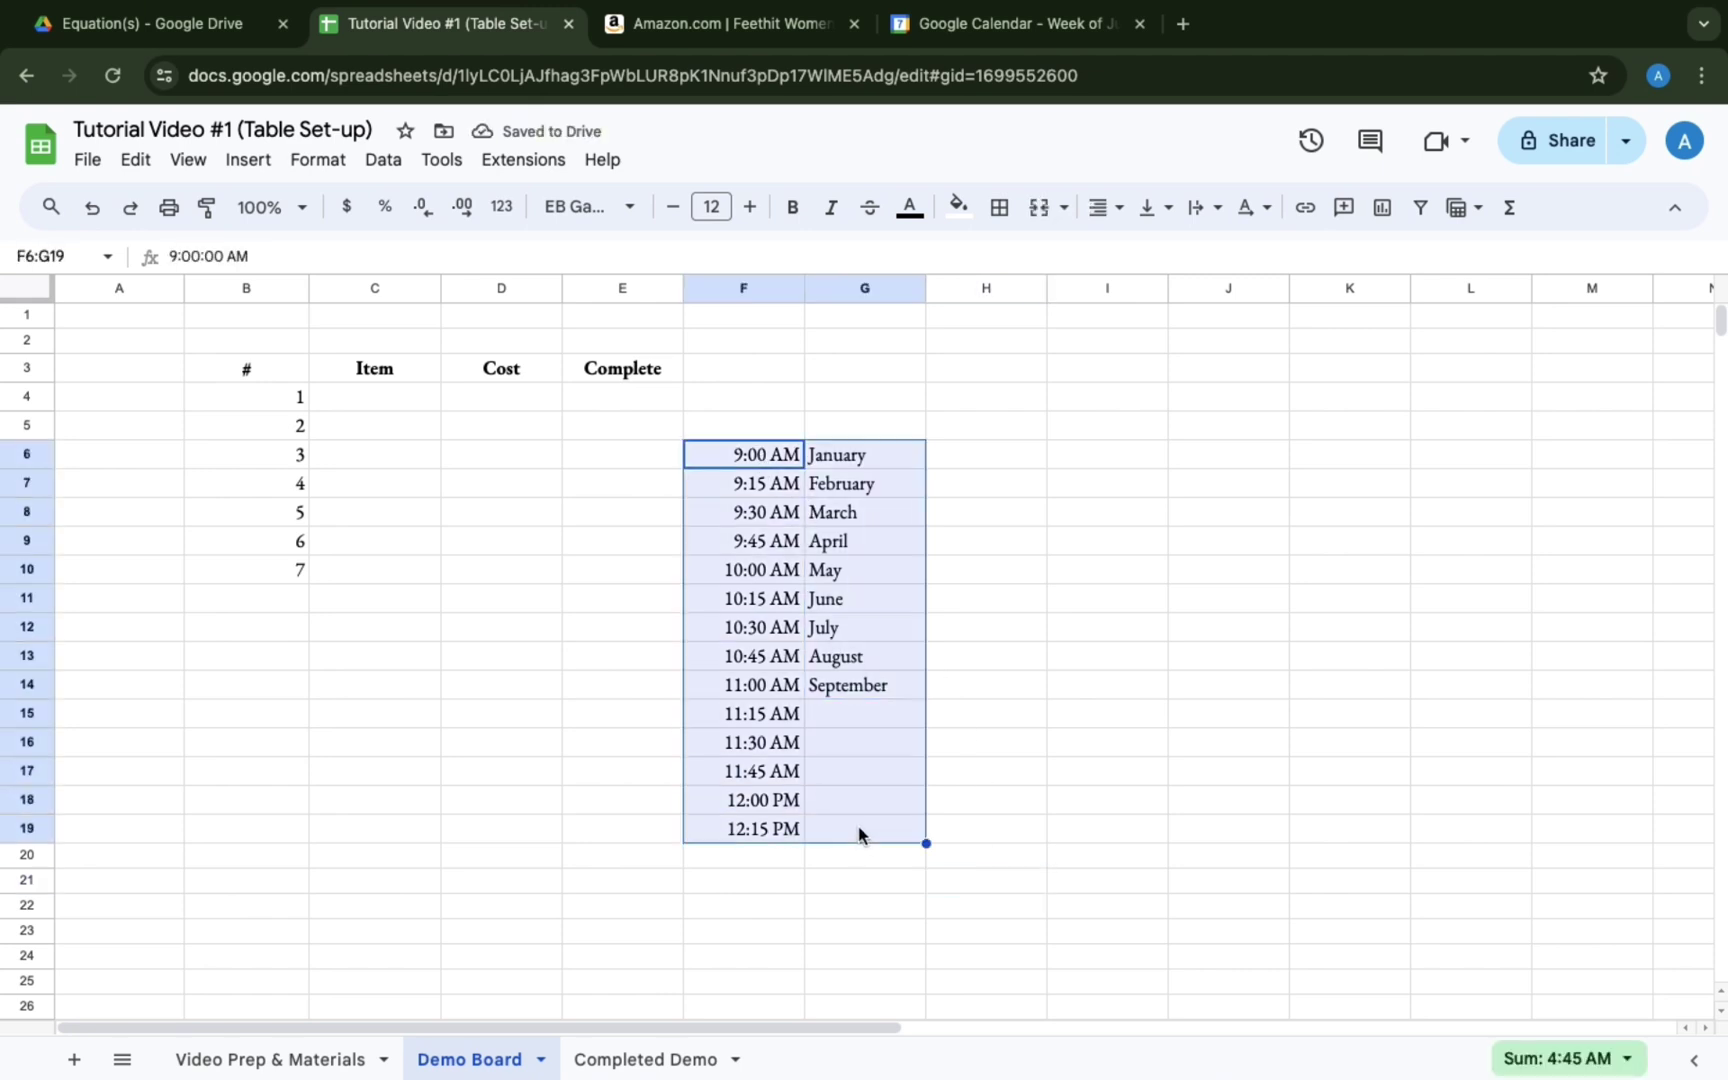
key(Delete)
click(603, 873)
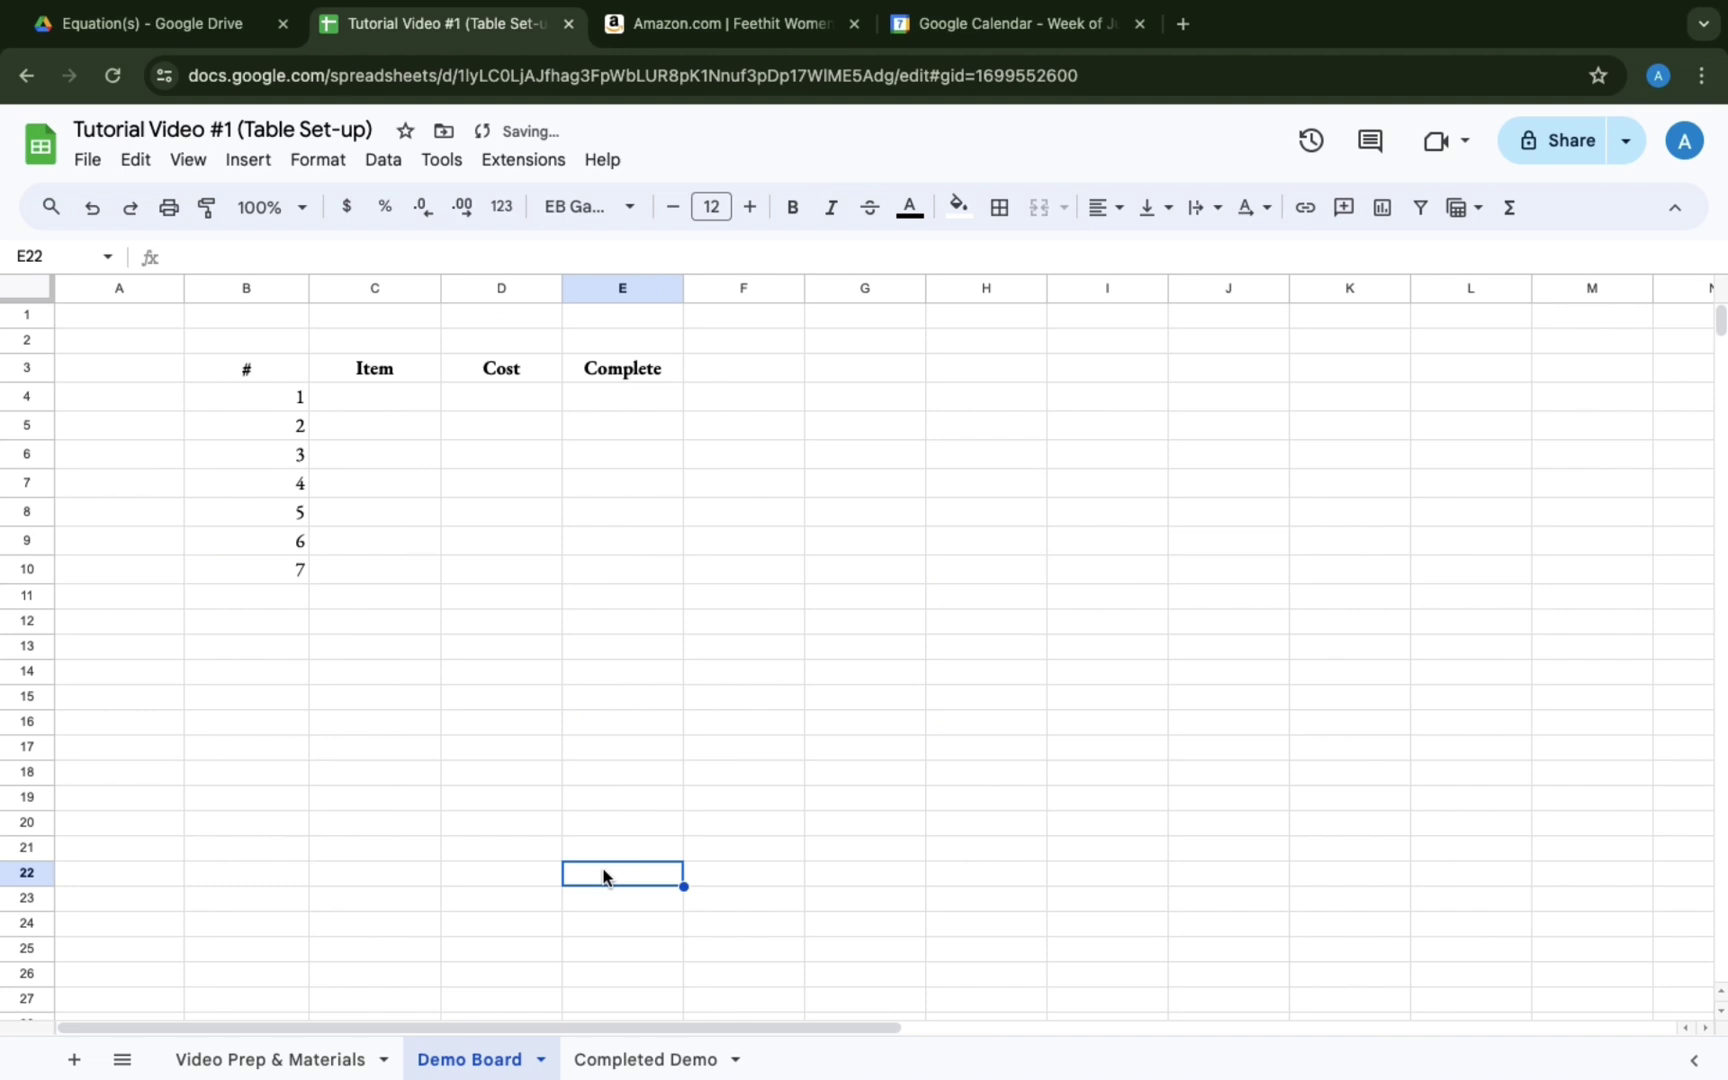
Fill the Item column from C4 down with Sneakers, Running Shorts, Socks, Soccer Ball, Cleats and Water Bottle.
click(380, 400)
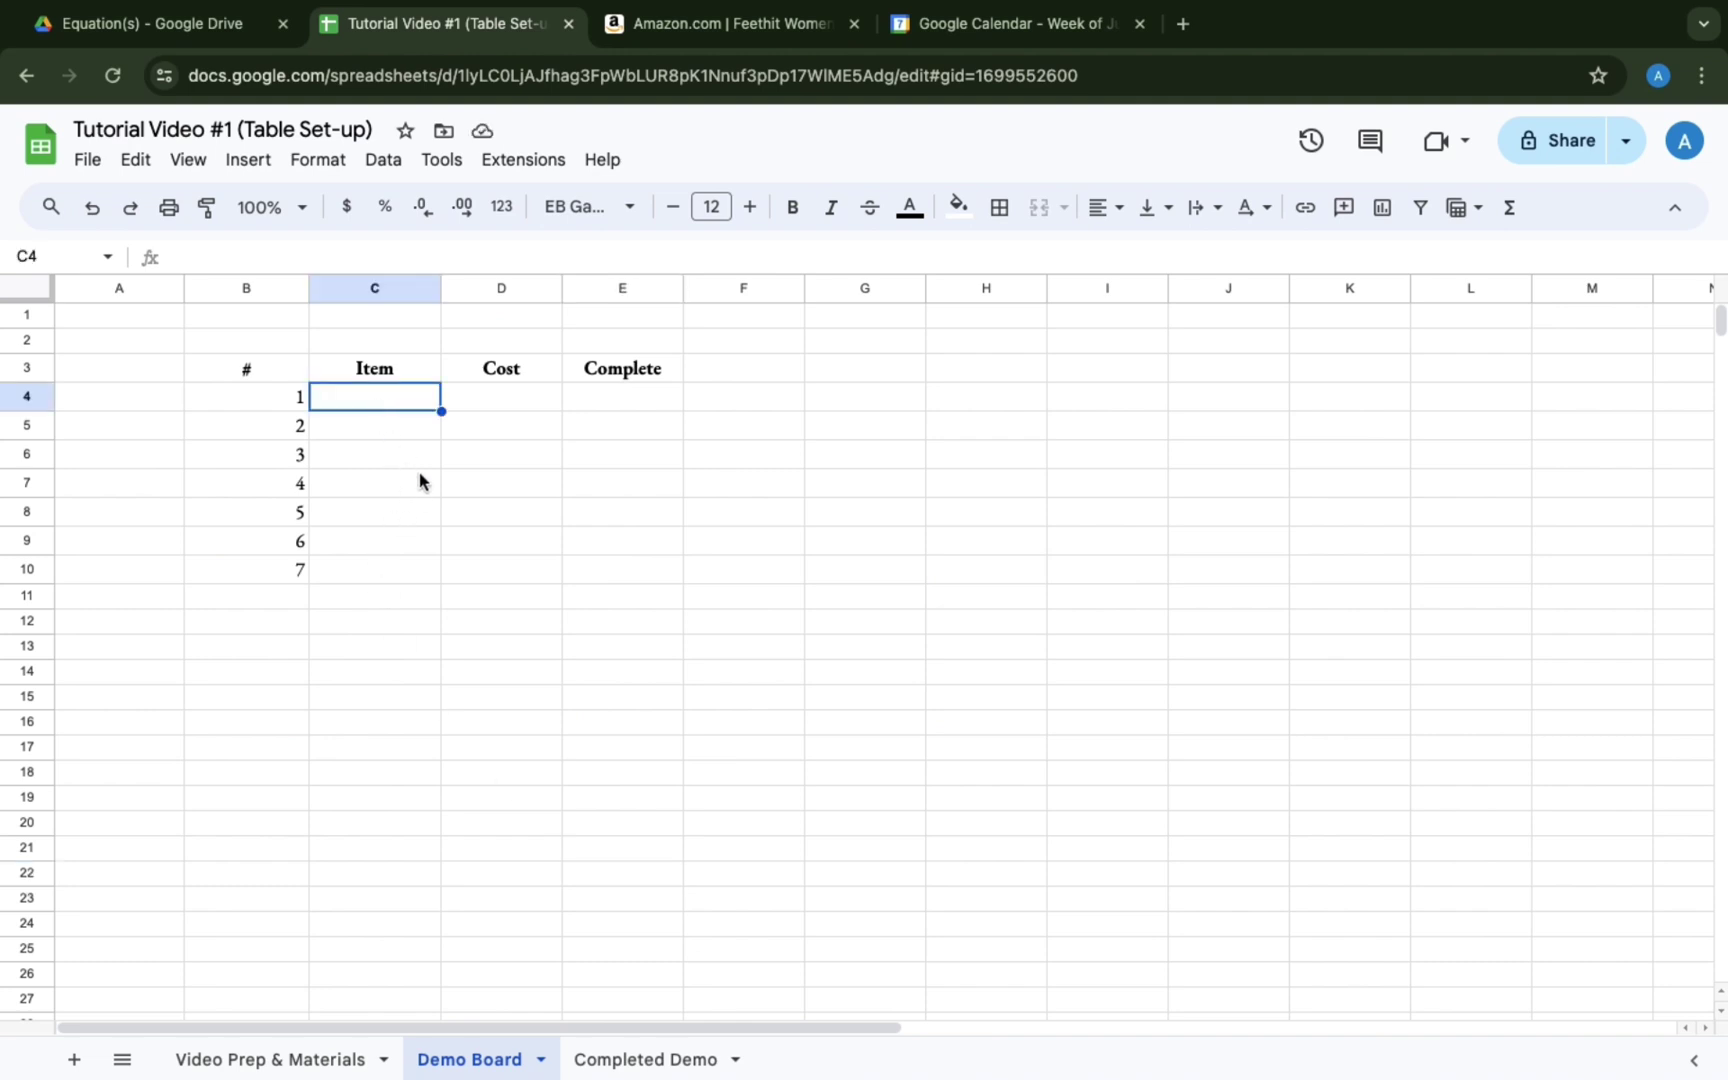
text(Sneakers Running Shorts Socks Soccer Ball Cleats Water Bottle)
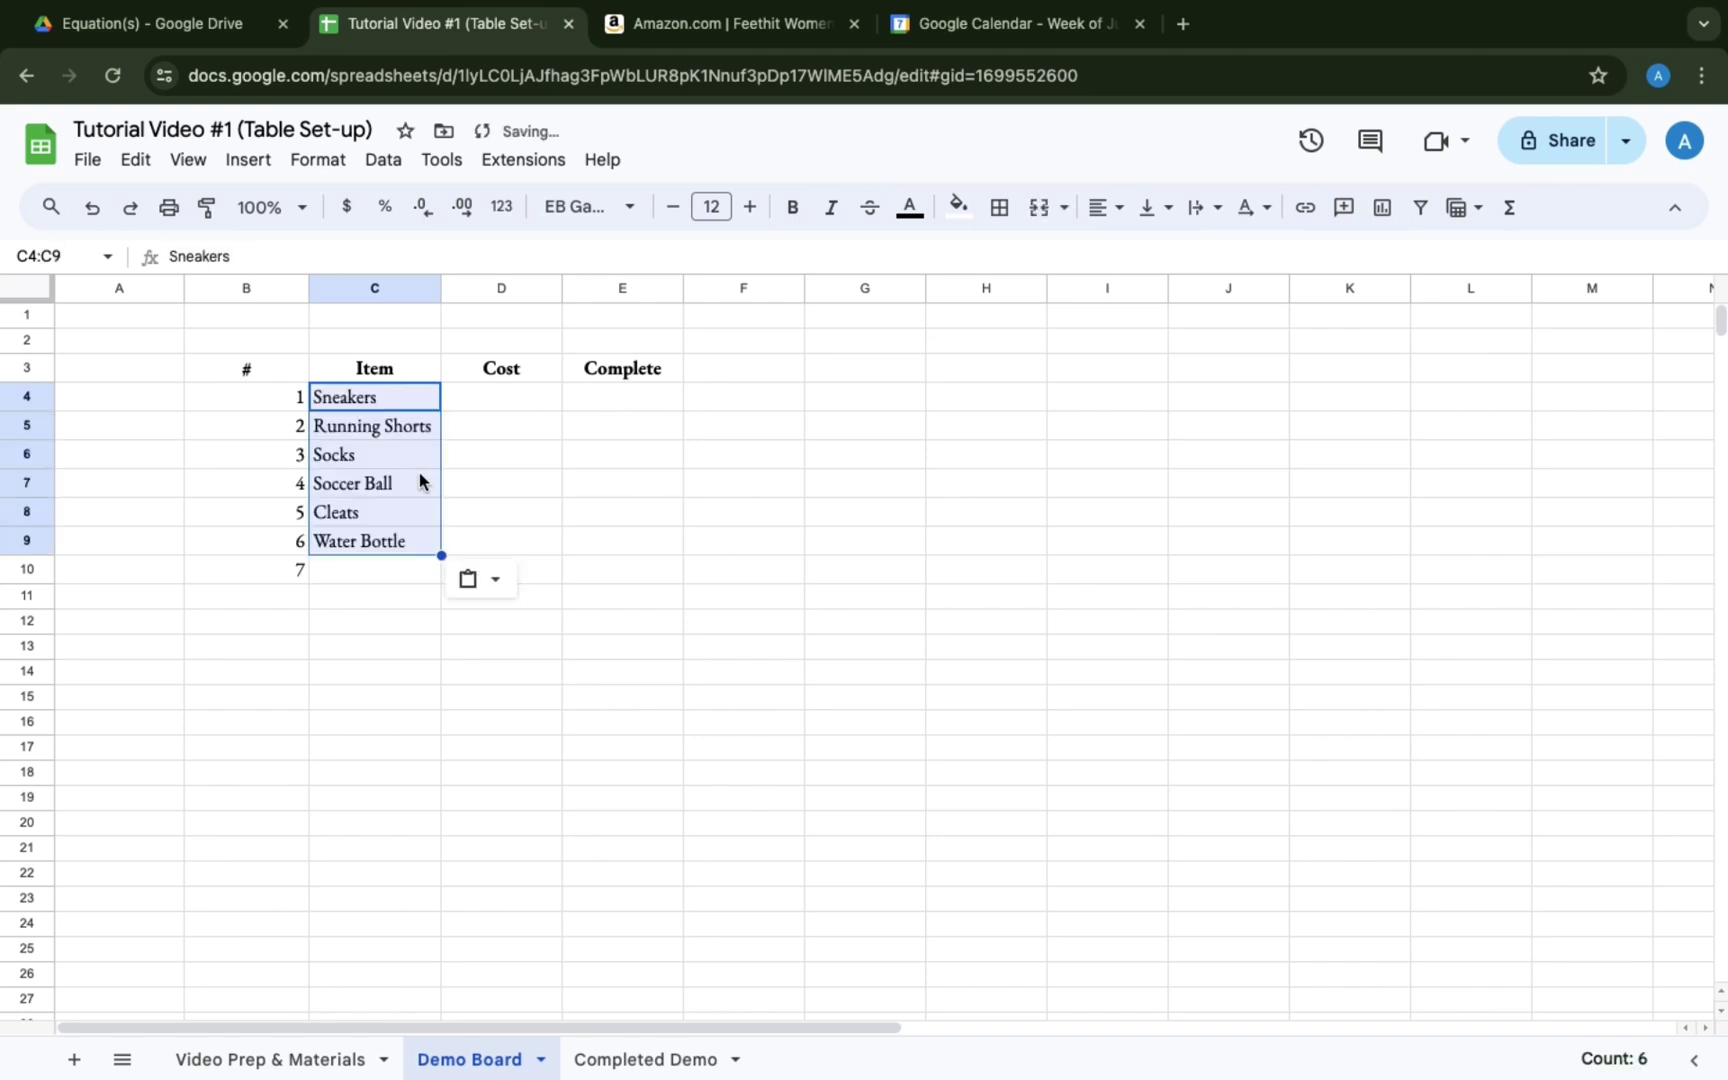
click(425, 458)
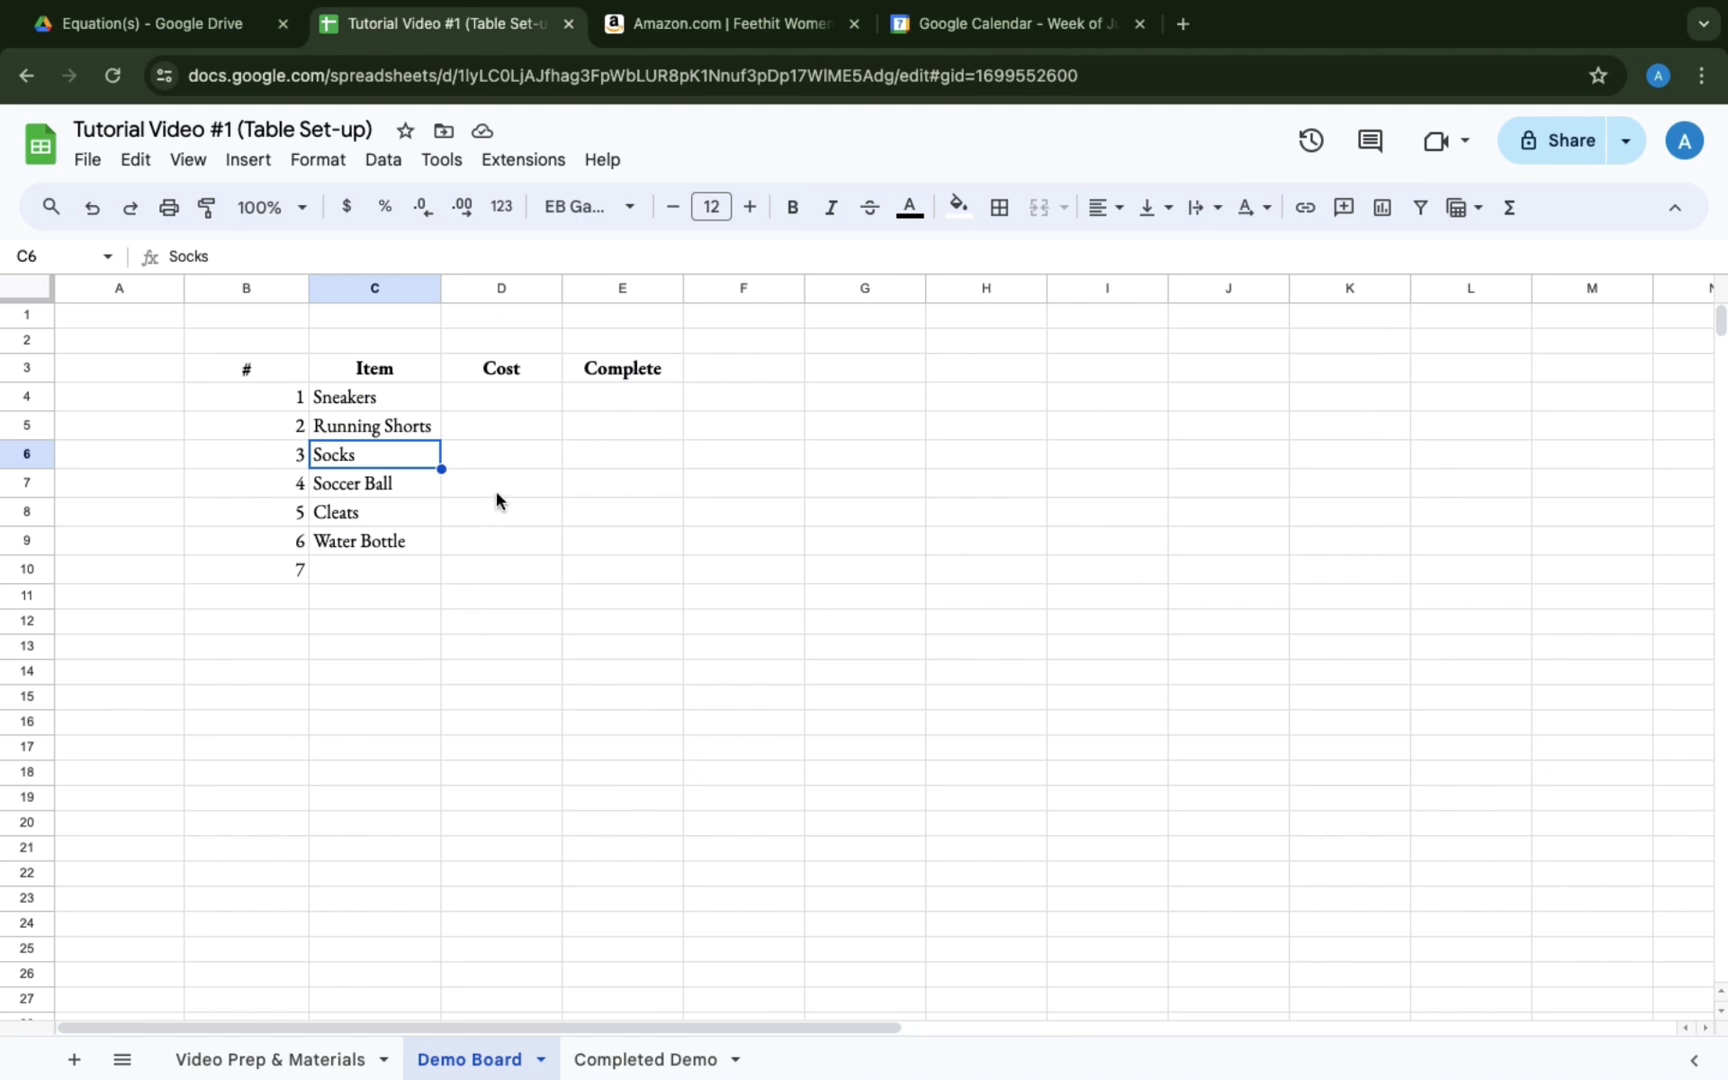
Enter the costs 40.00 for Sneakers, 15.00 for Running Shorts and 5 for Socks in cells D4:D6.
click(505, 406)
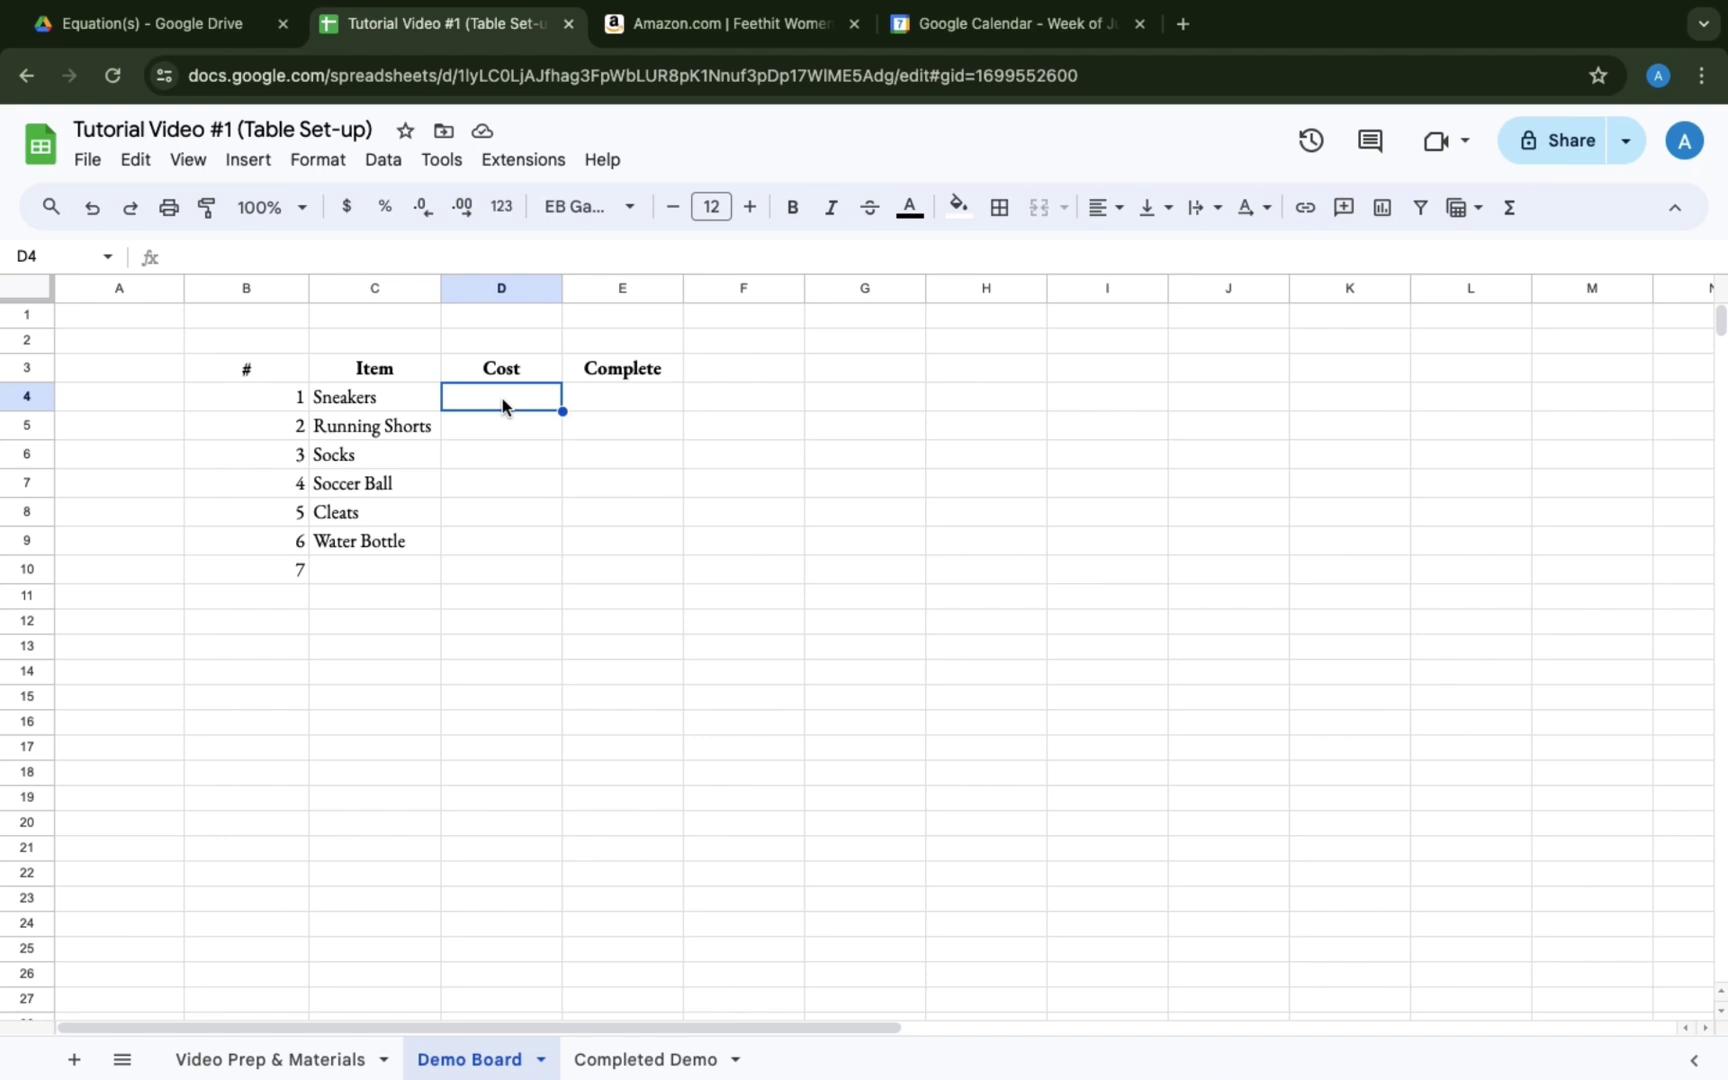
text(40)
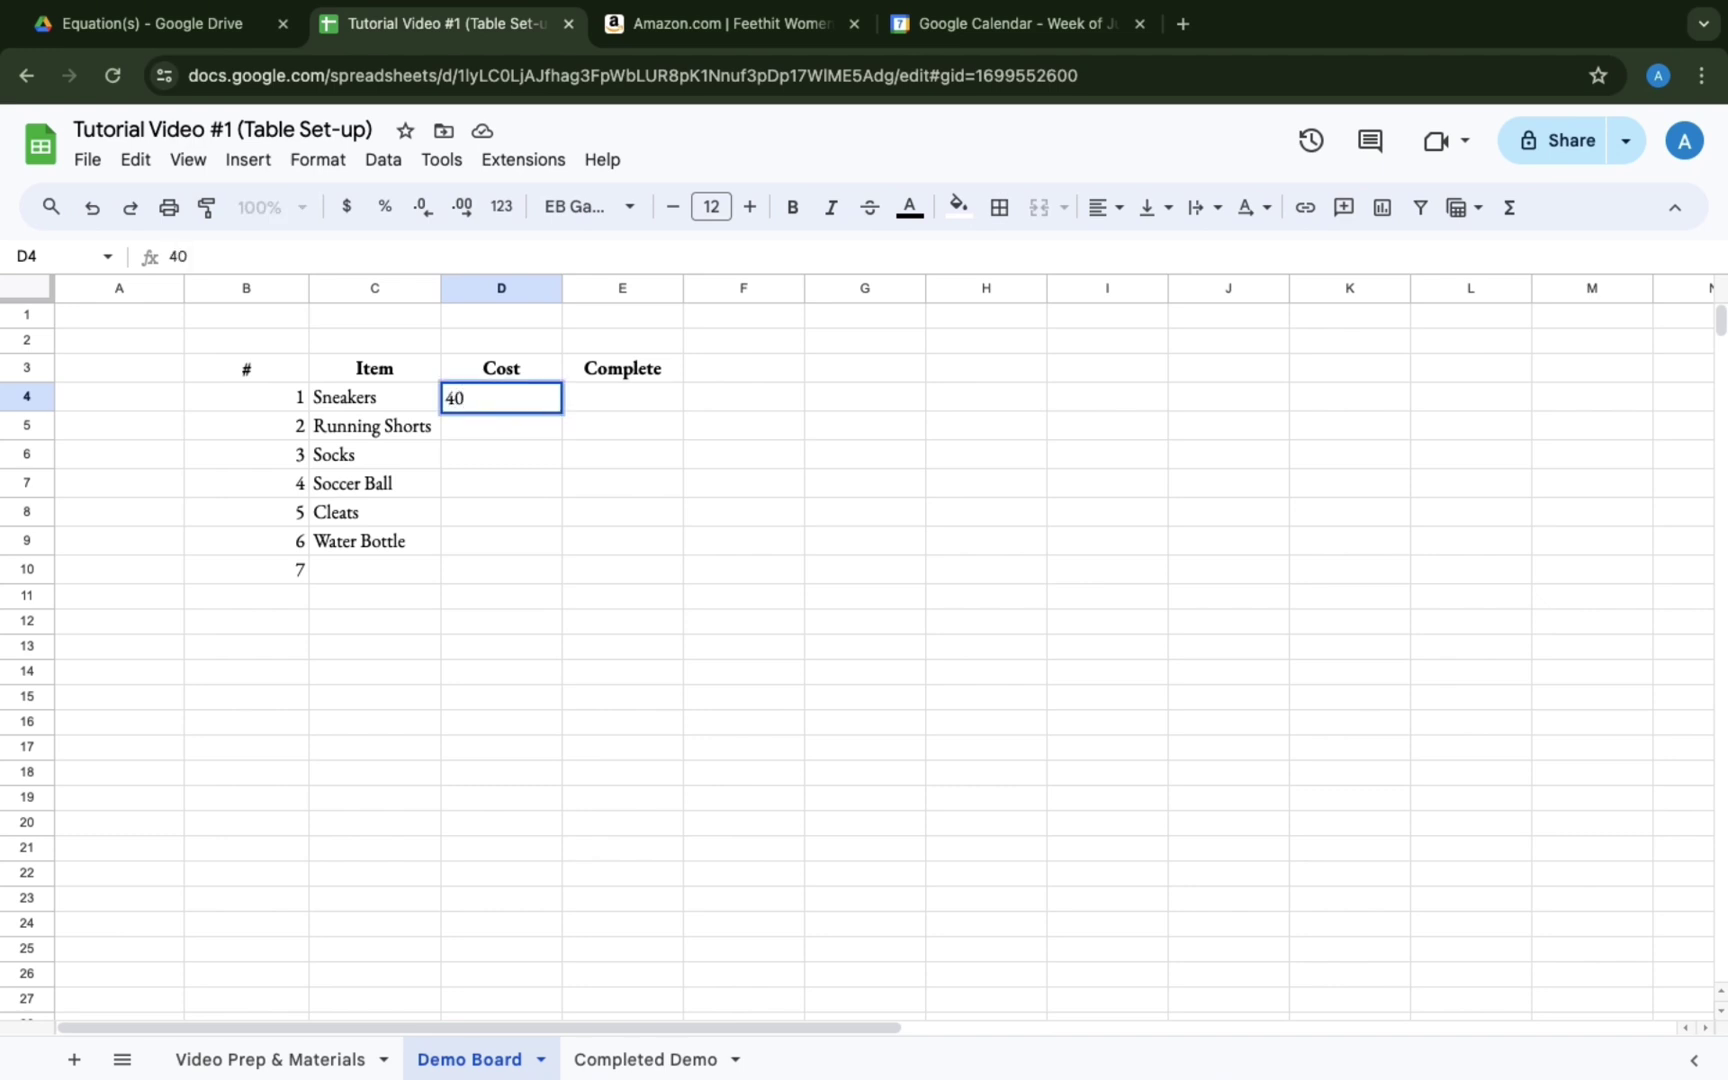
text(.00)
key(Return)
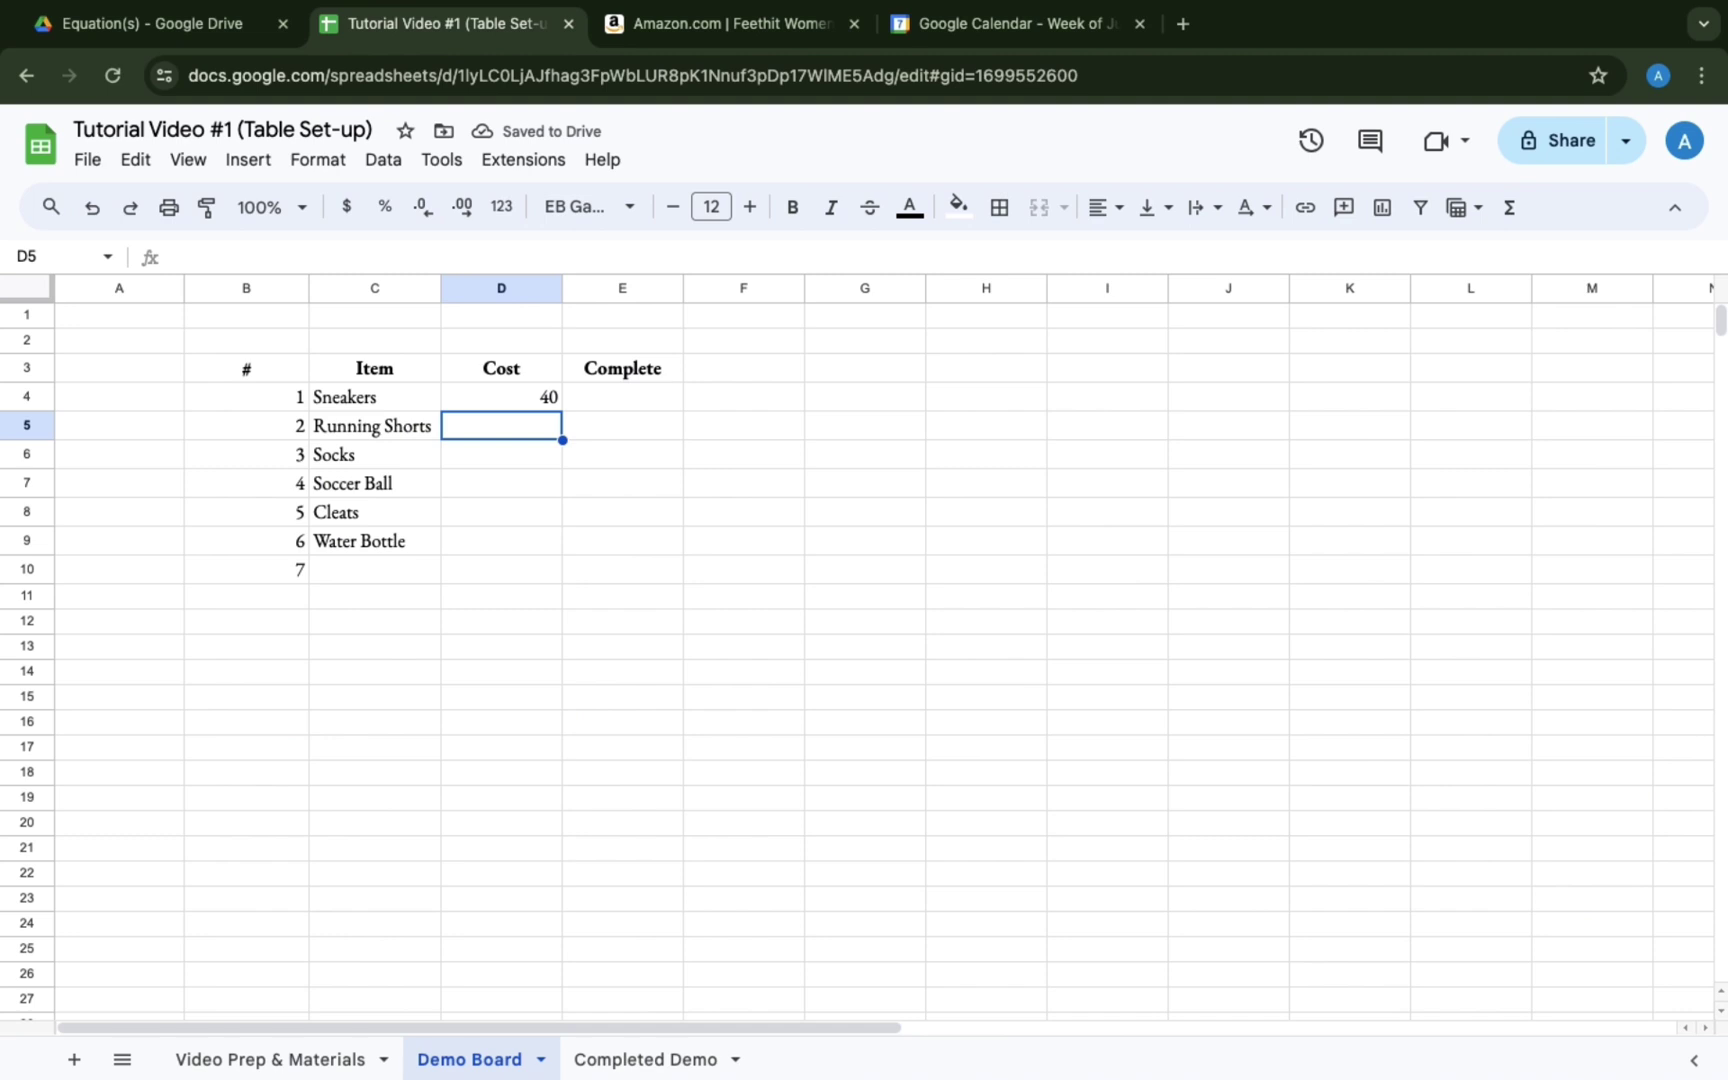
text(15.00)
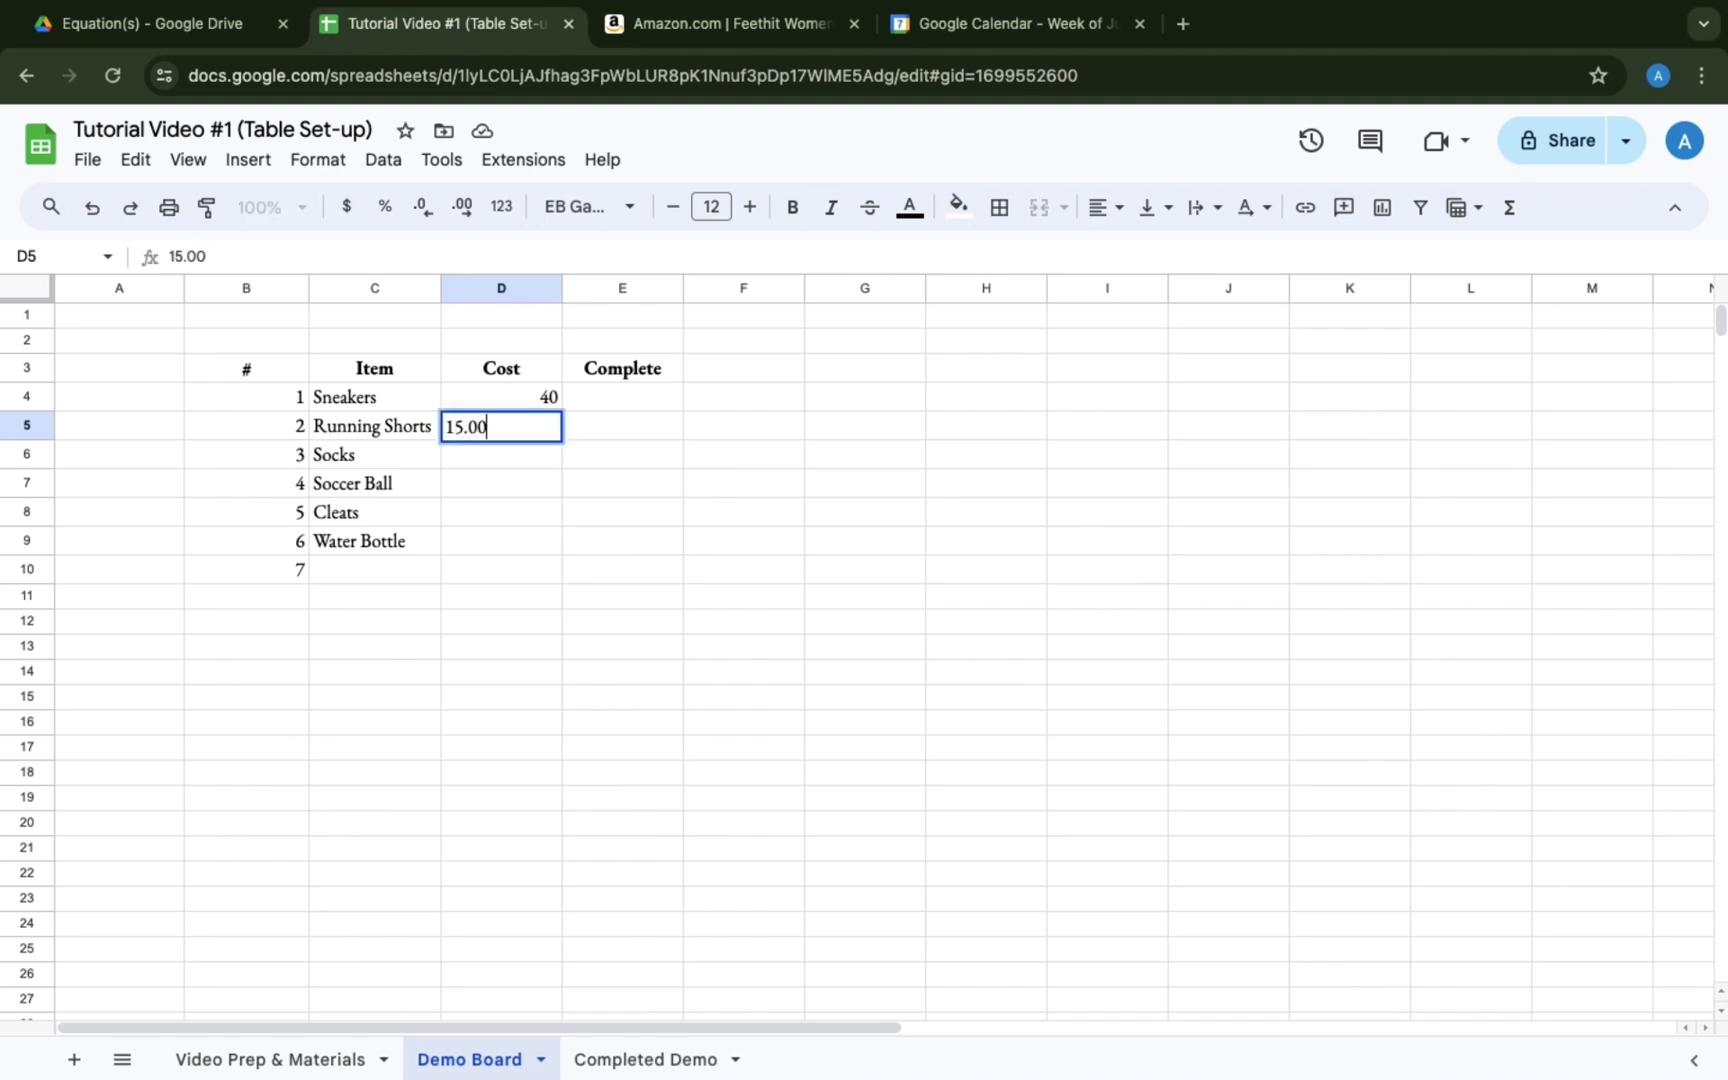
key(Return)
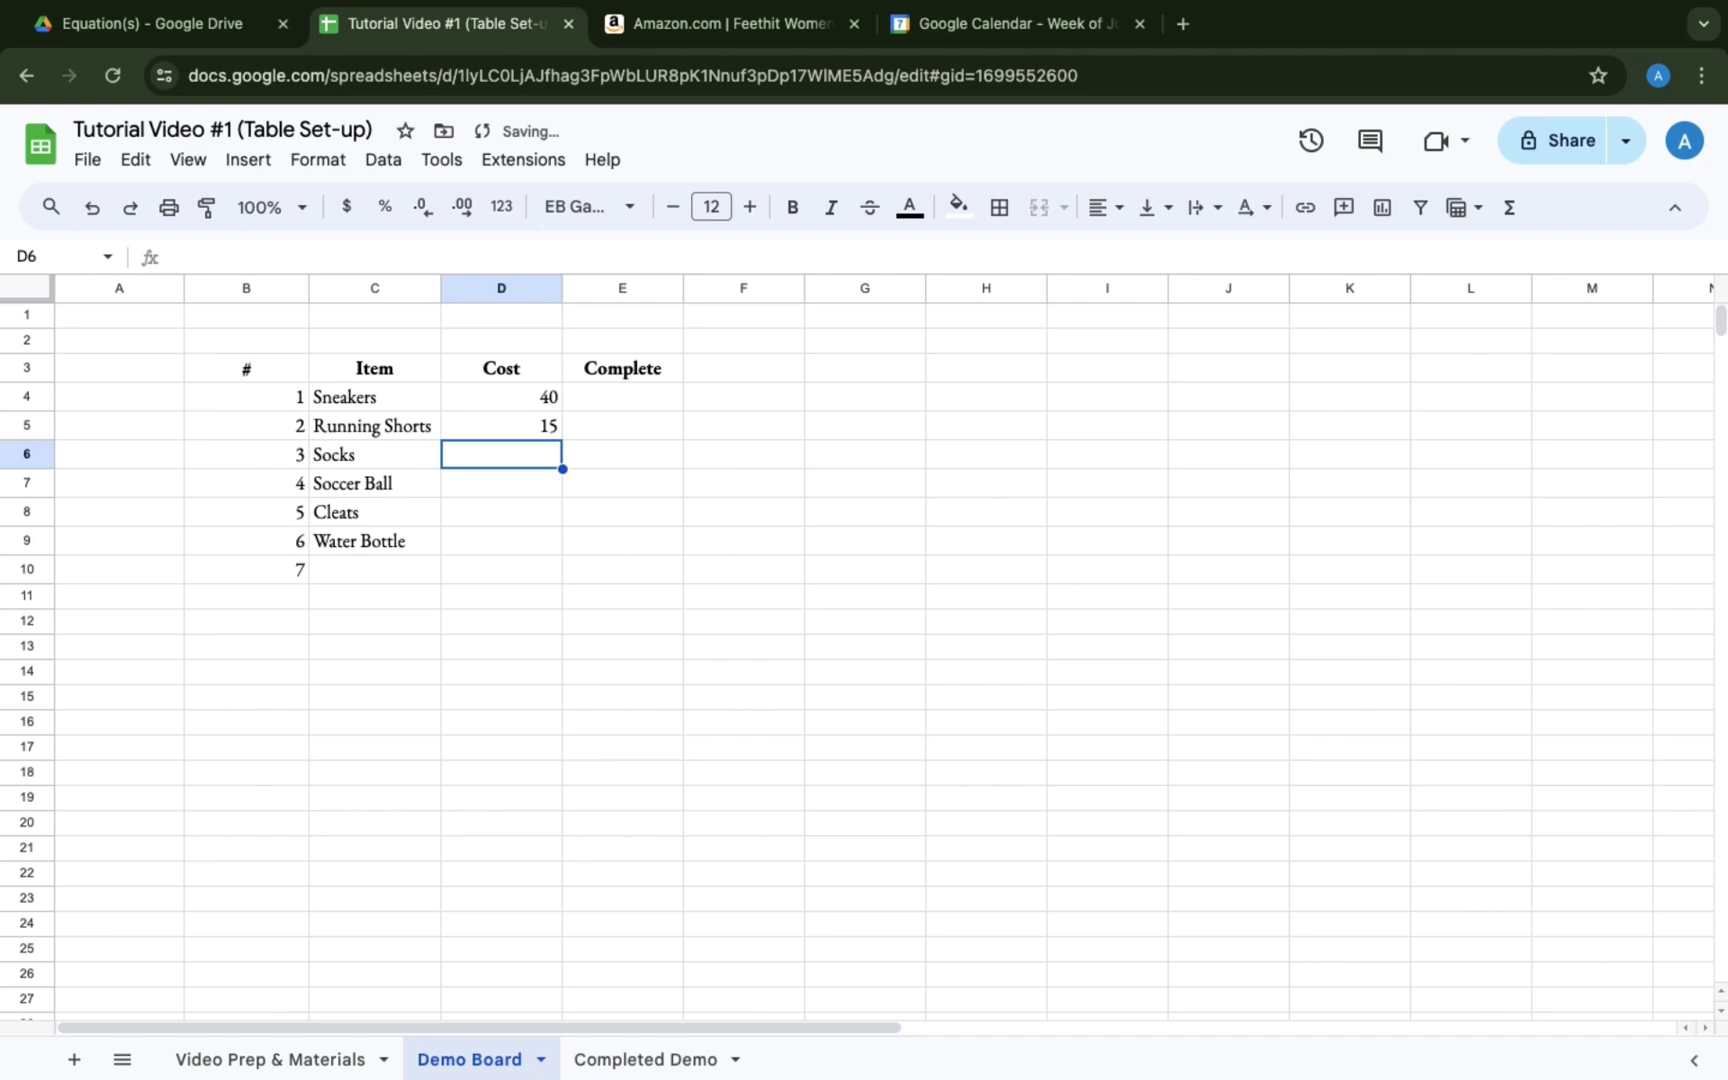
text(5)
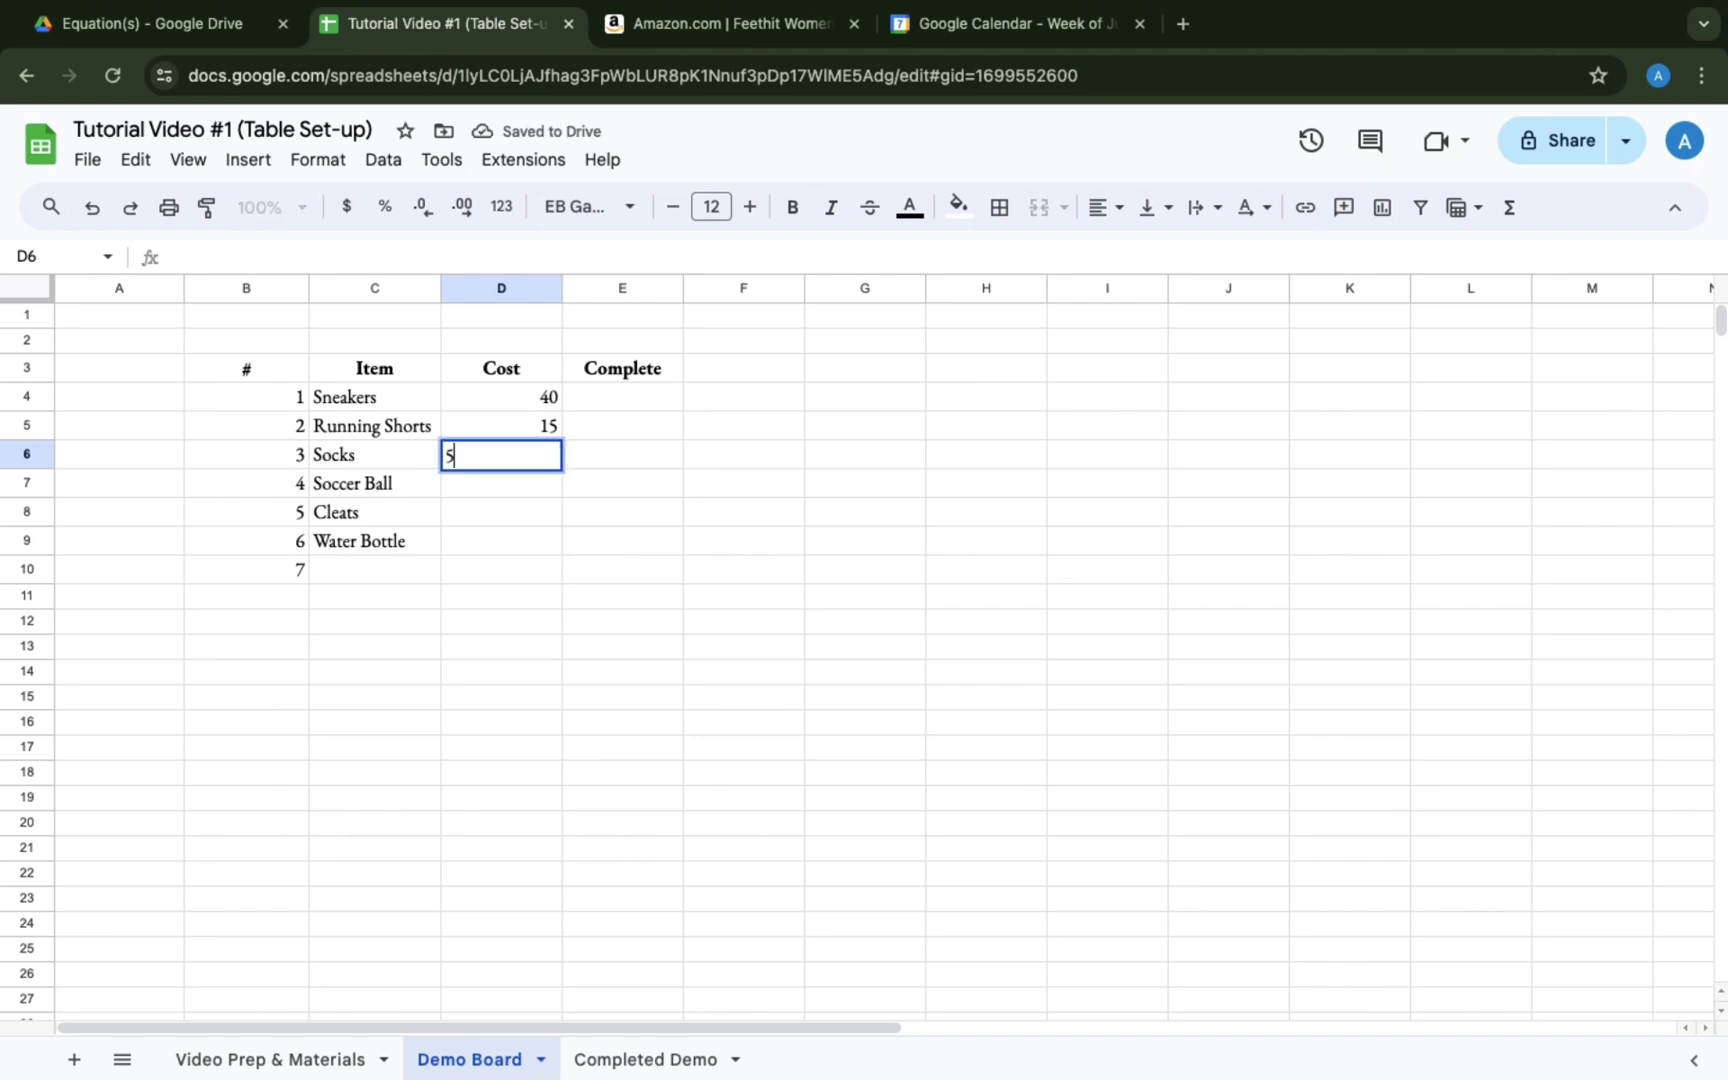
key(Return)
Enter the costs 15 for Soccer Ball, 60 for Cleats and 10 for Water Bottle in cells D7:D9.
text(15)
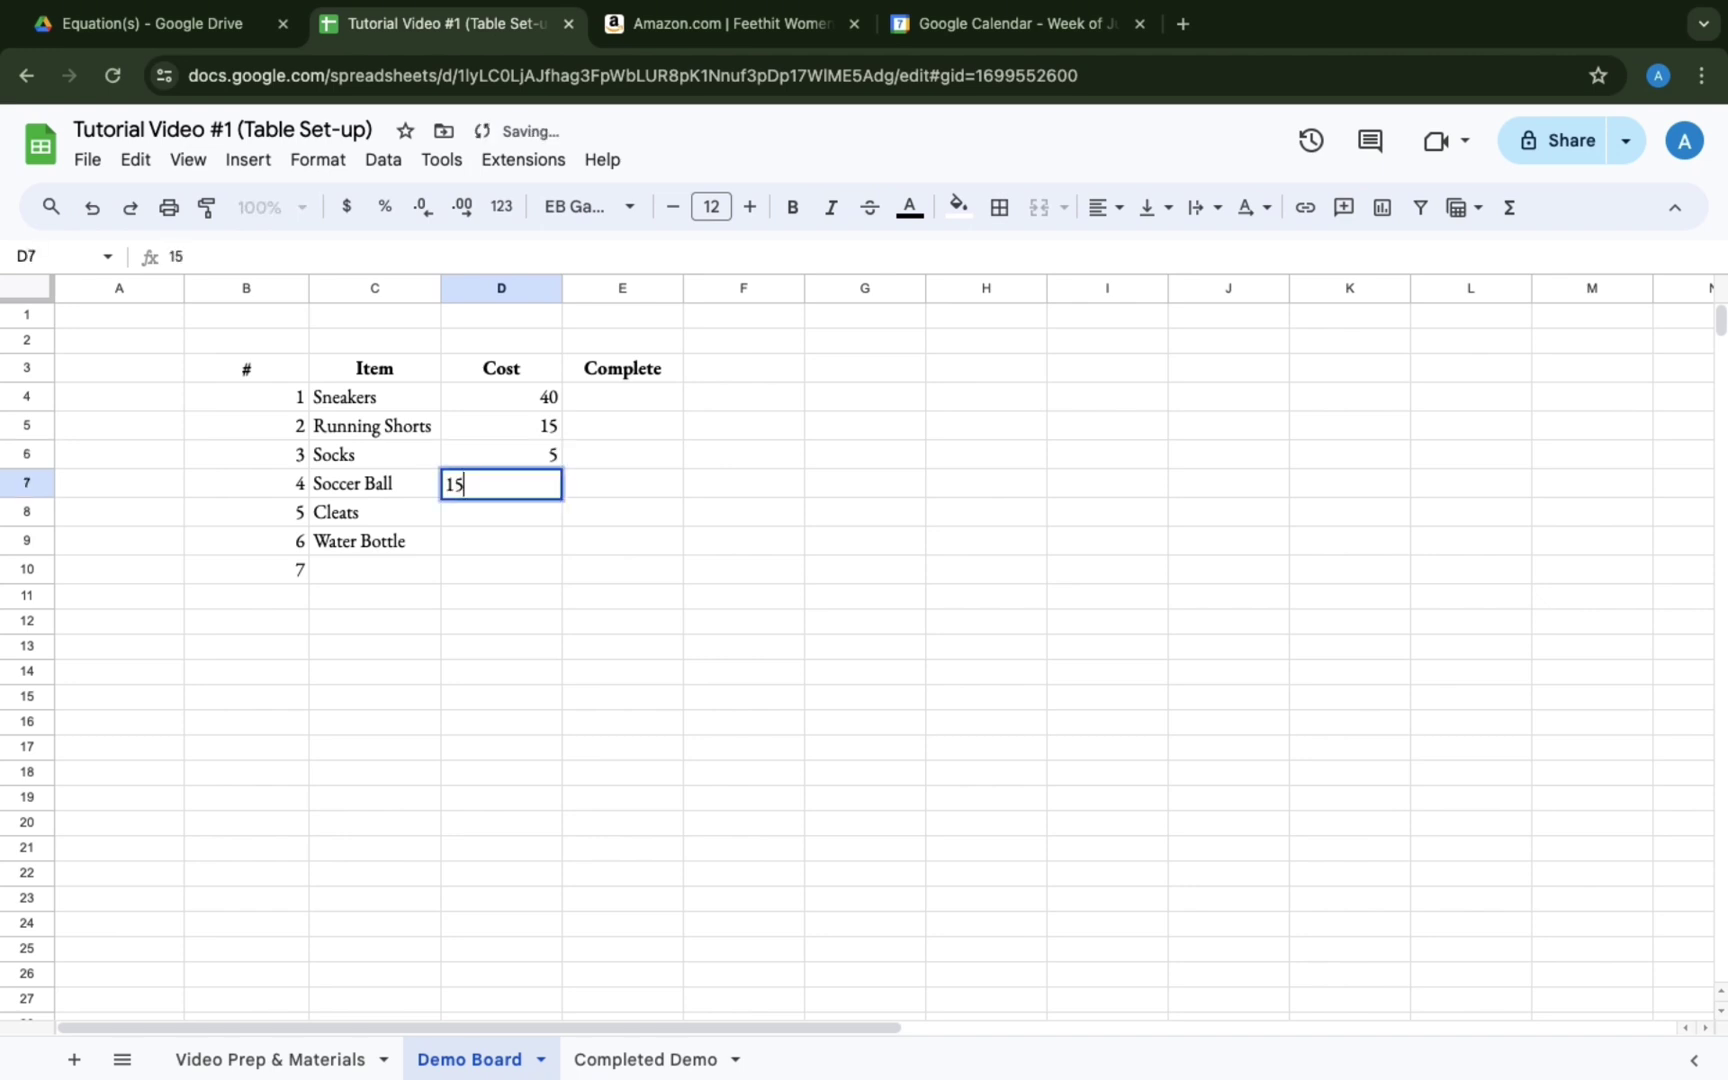
key(Return)
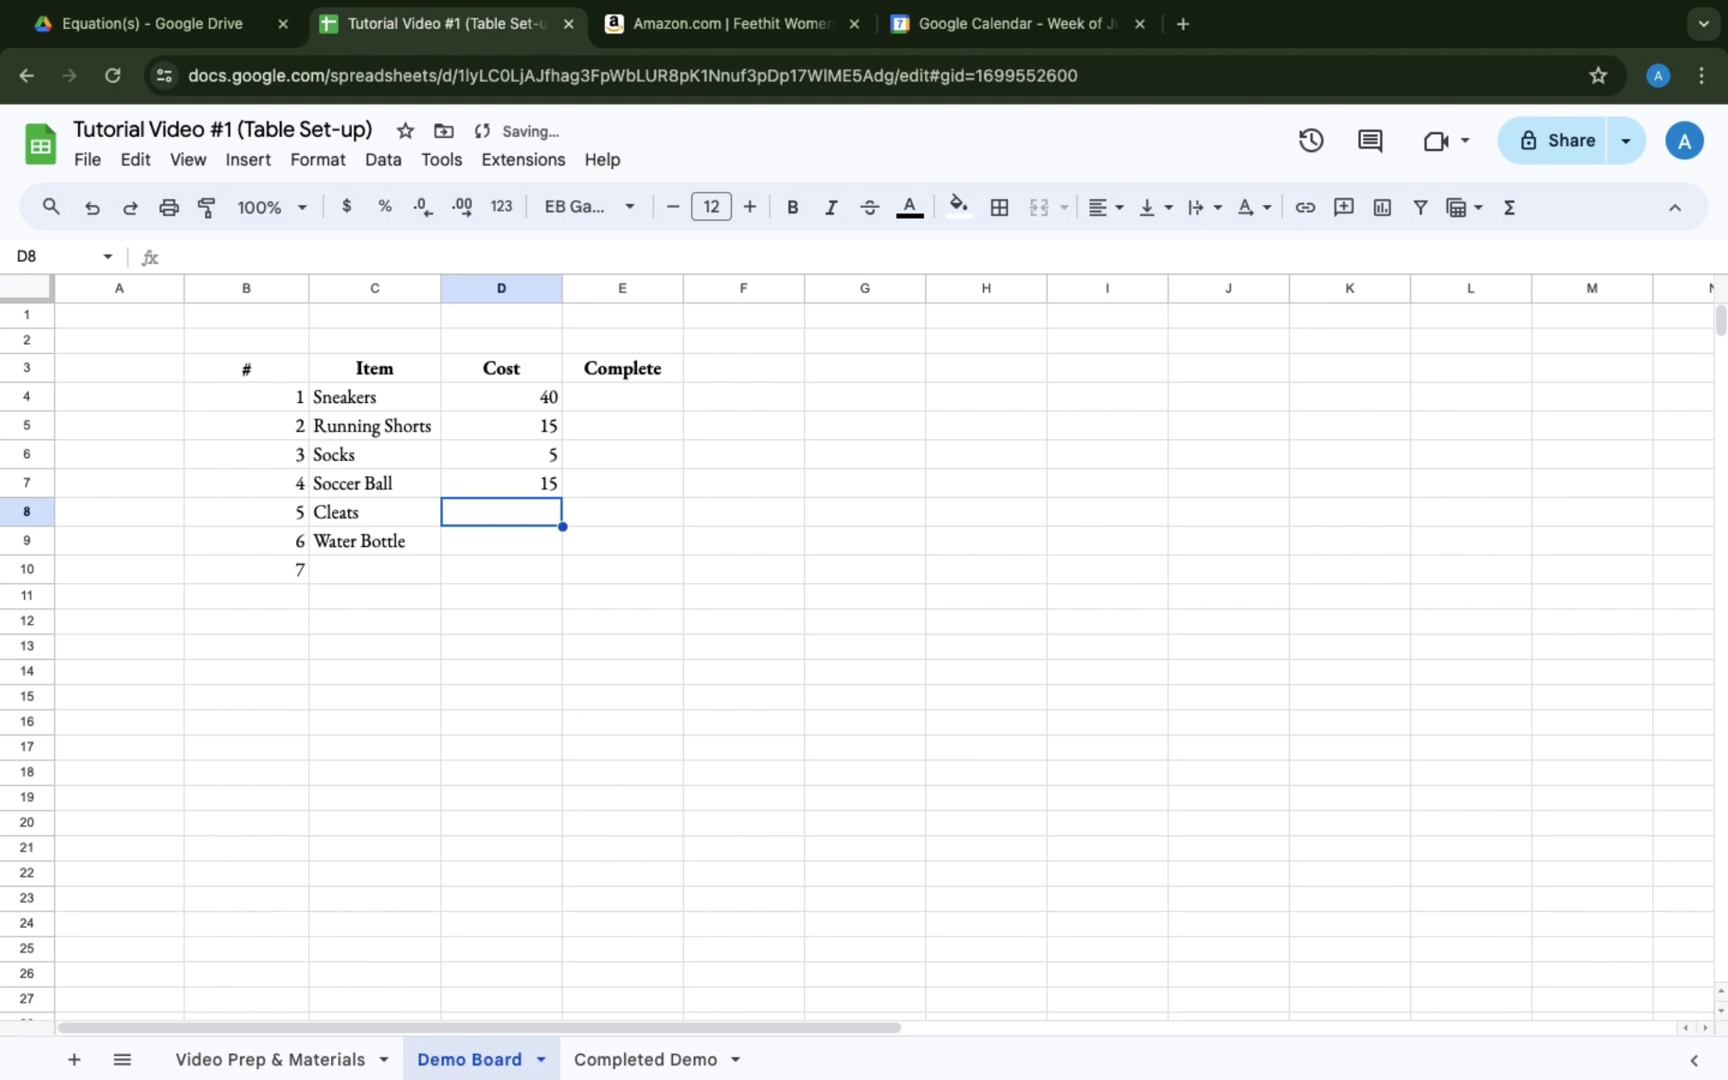
text(60)
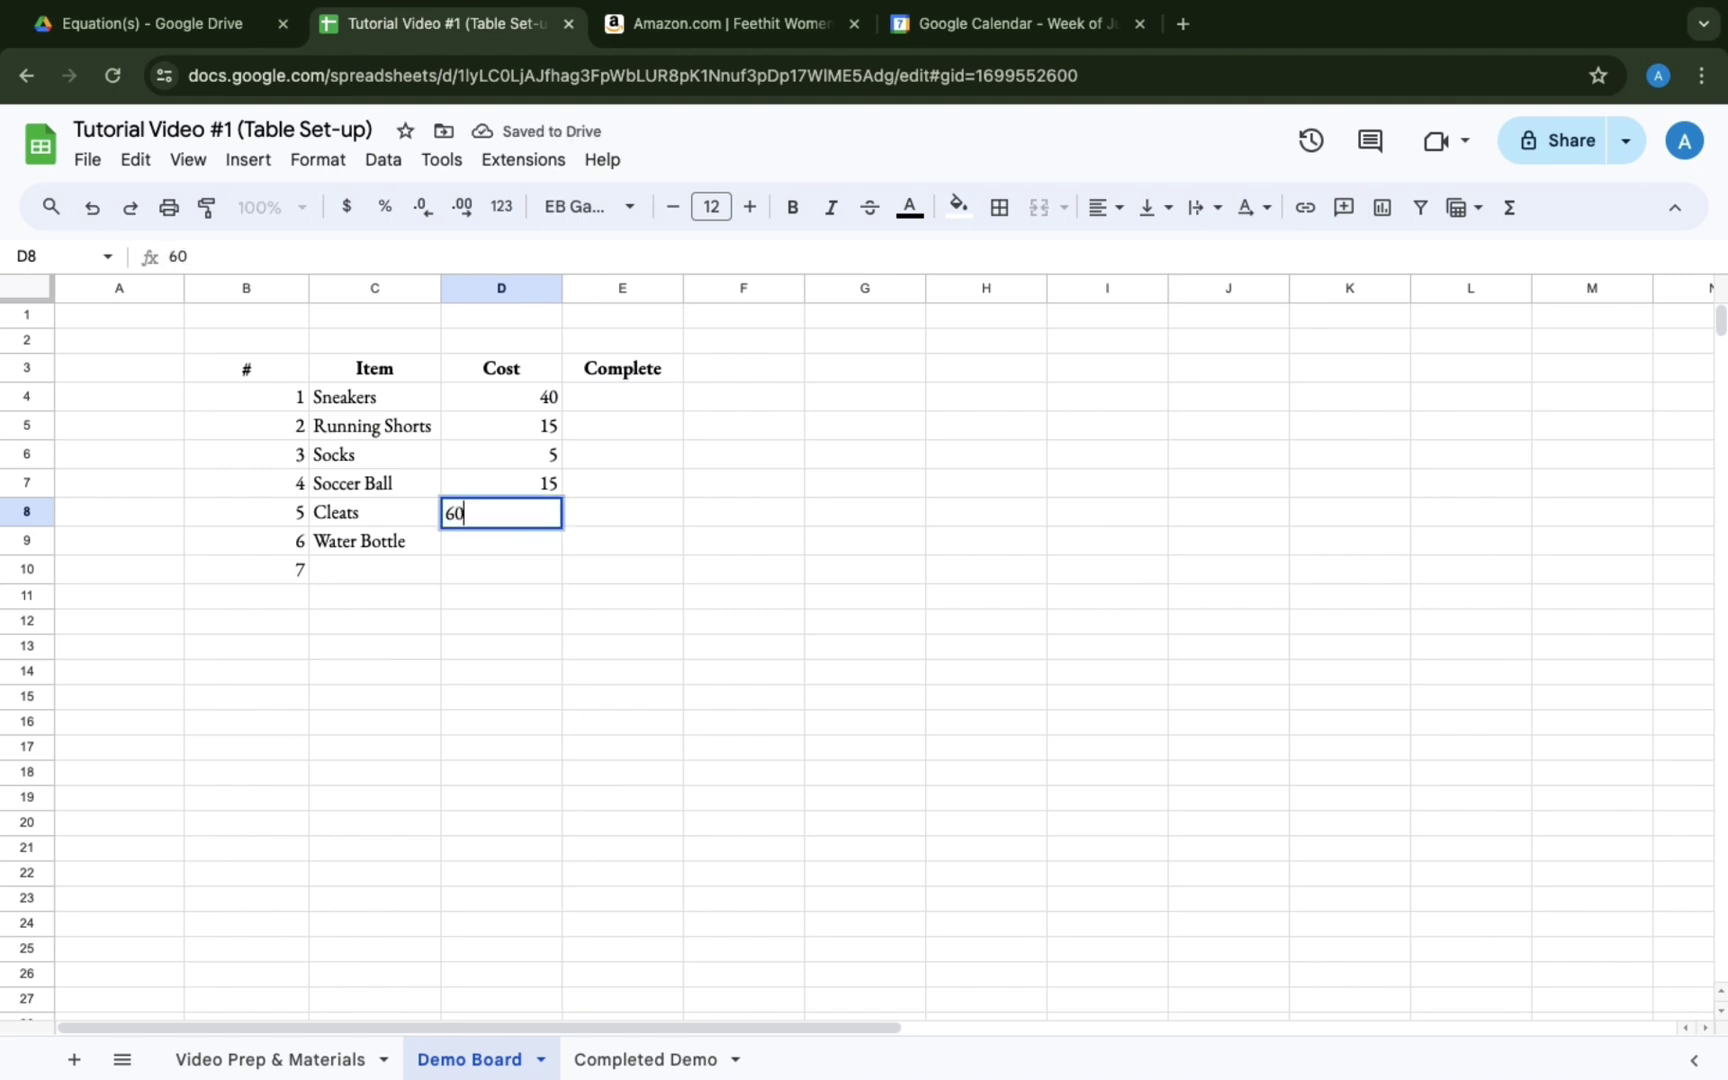
key(Return)
text(10)
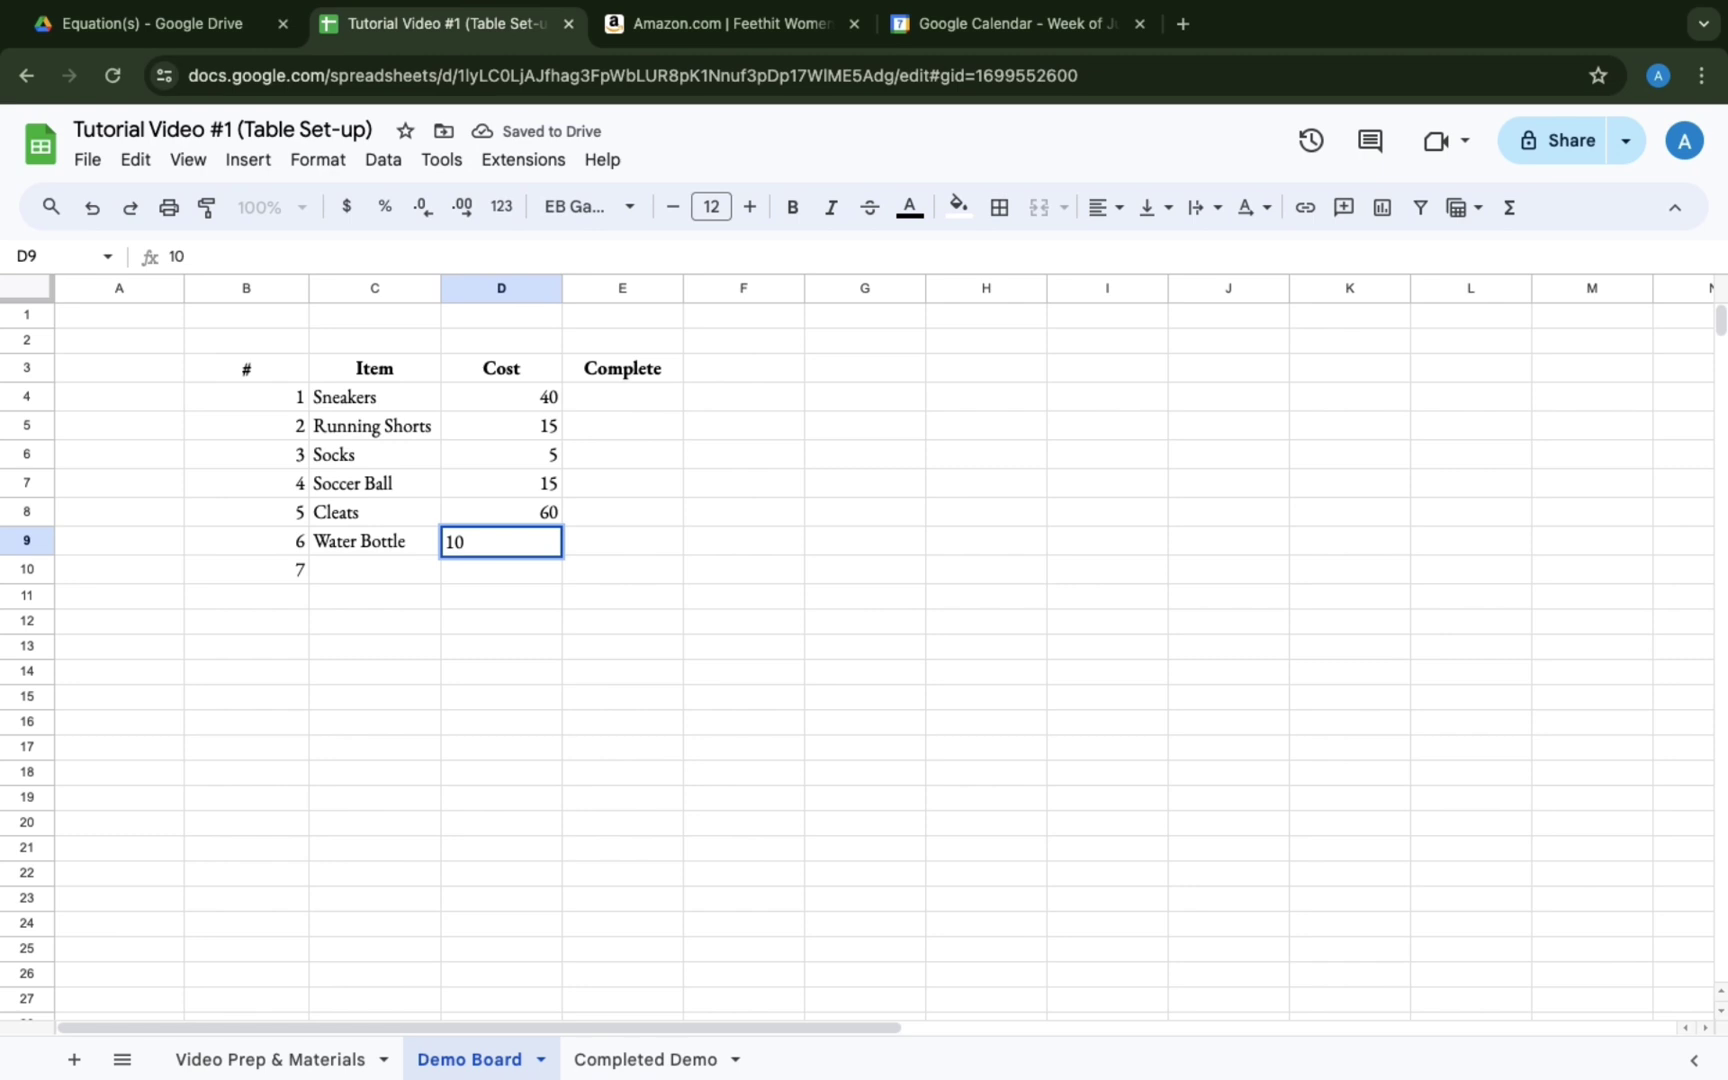
key(Return)
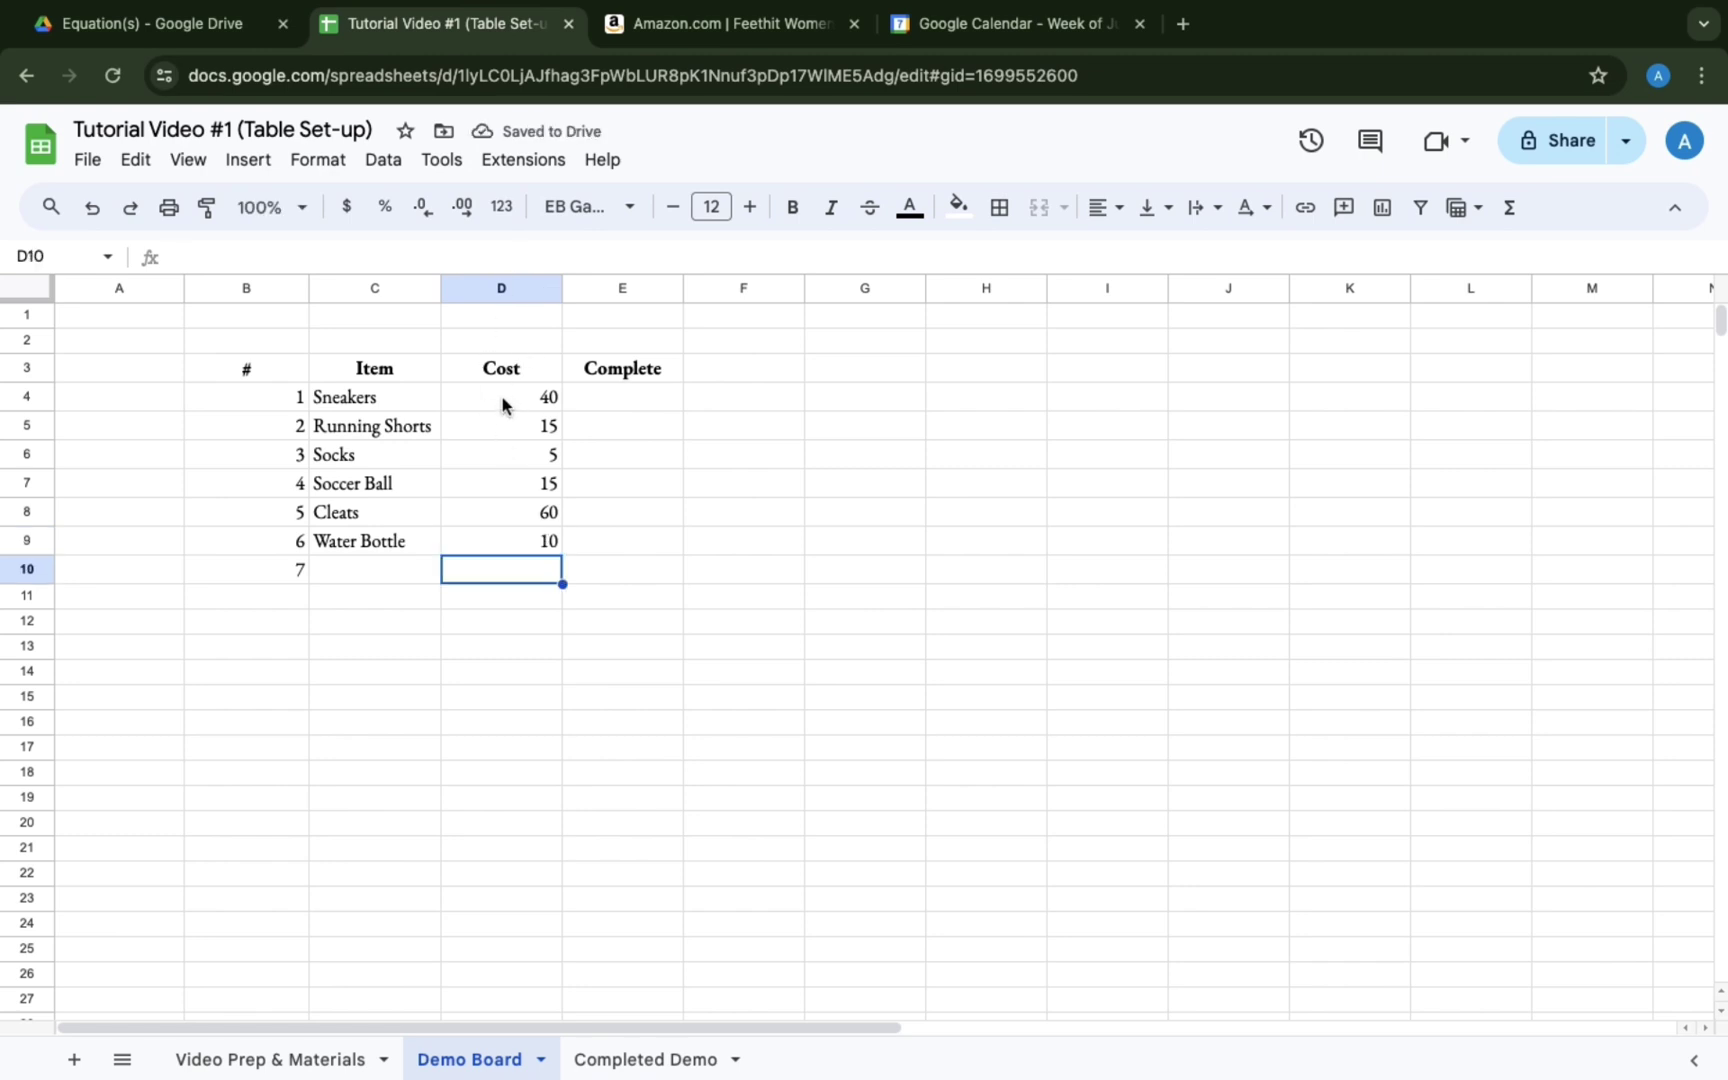
Format the Cost cells D4:D10 as currency in dollars.
drag(504, 404, 503, 578)
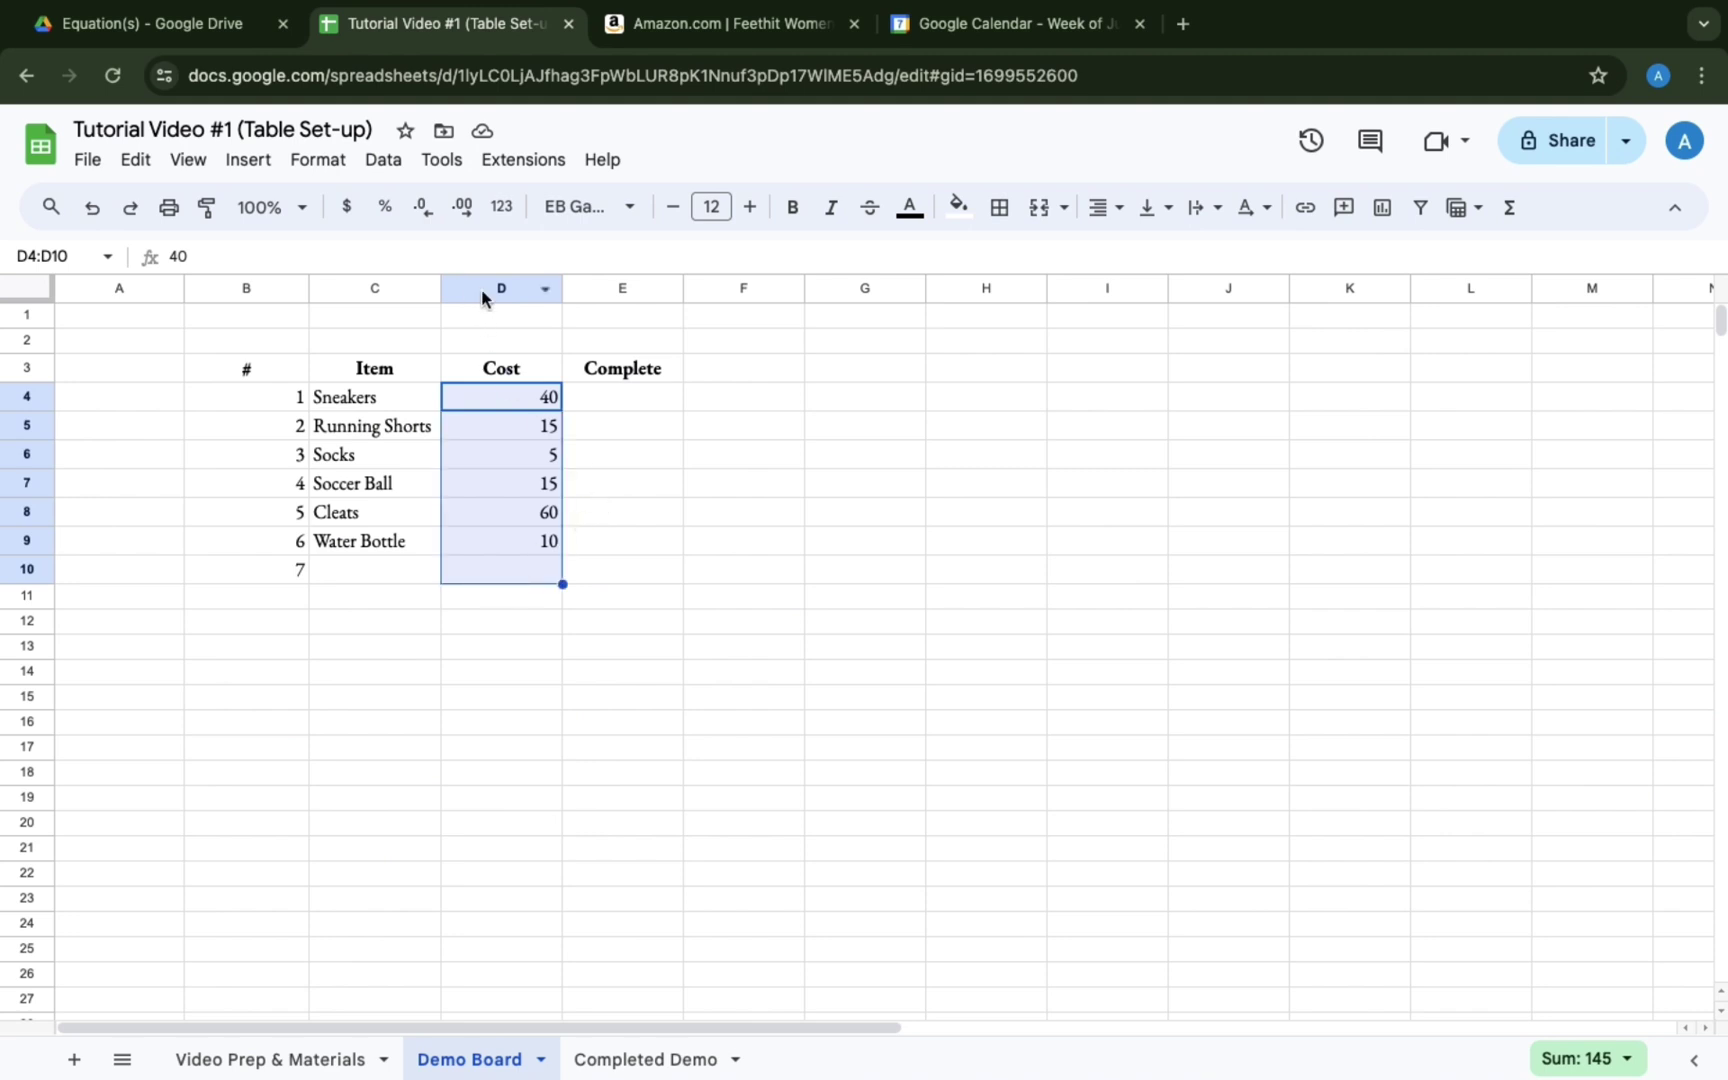
click(349, 212)
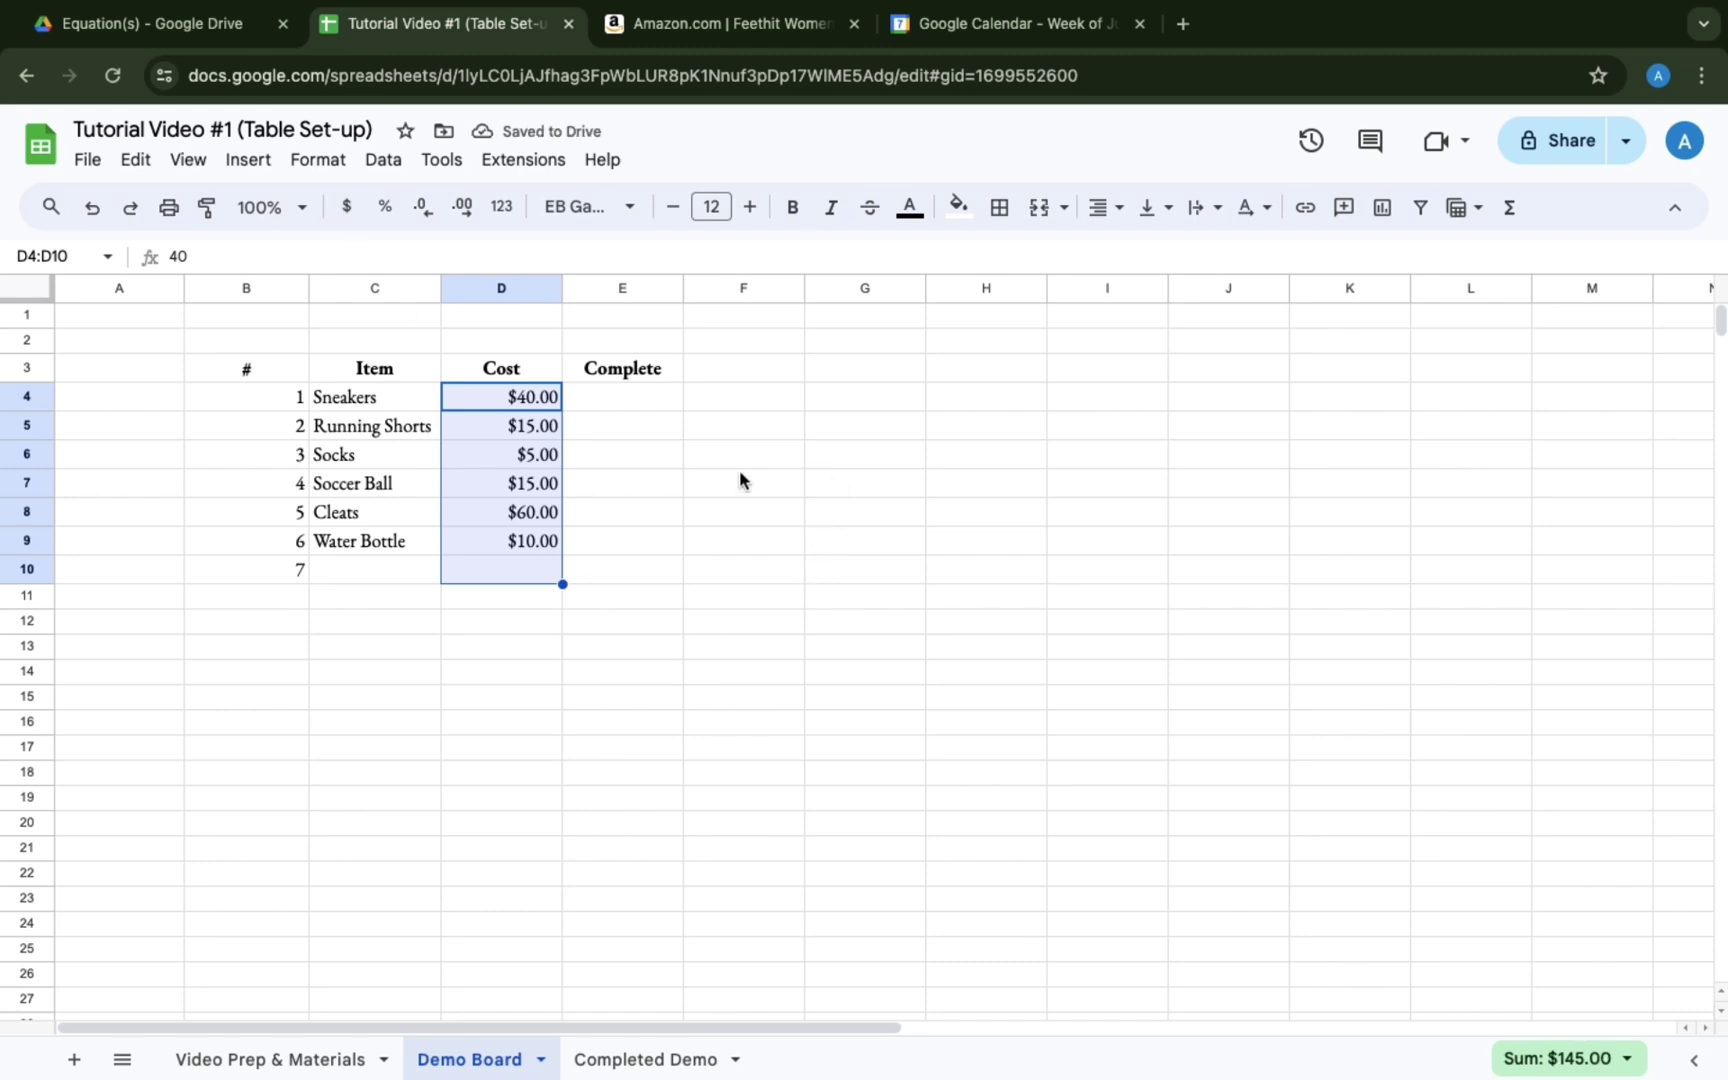
Add a dropdown data validation rule to the Complete column cells E4:E10.
click(653, 404)
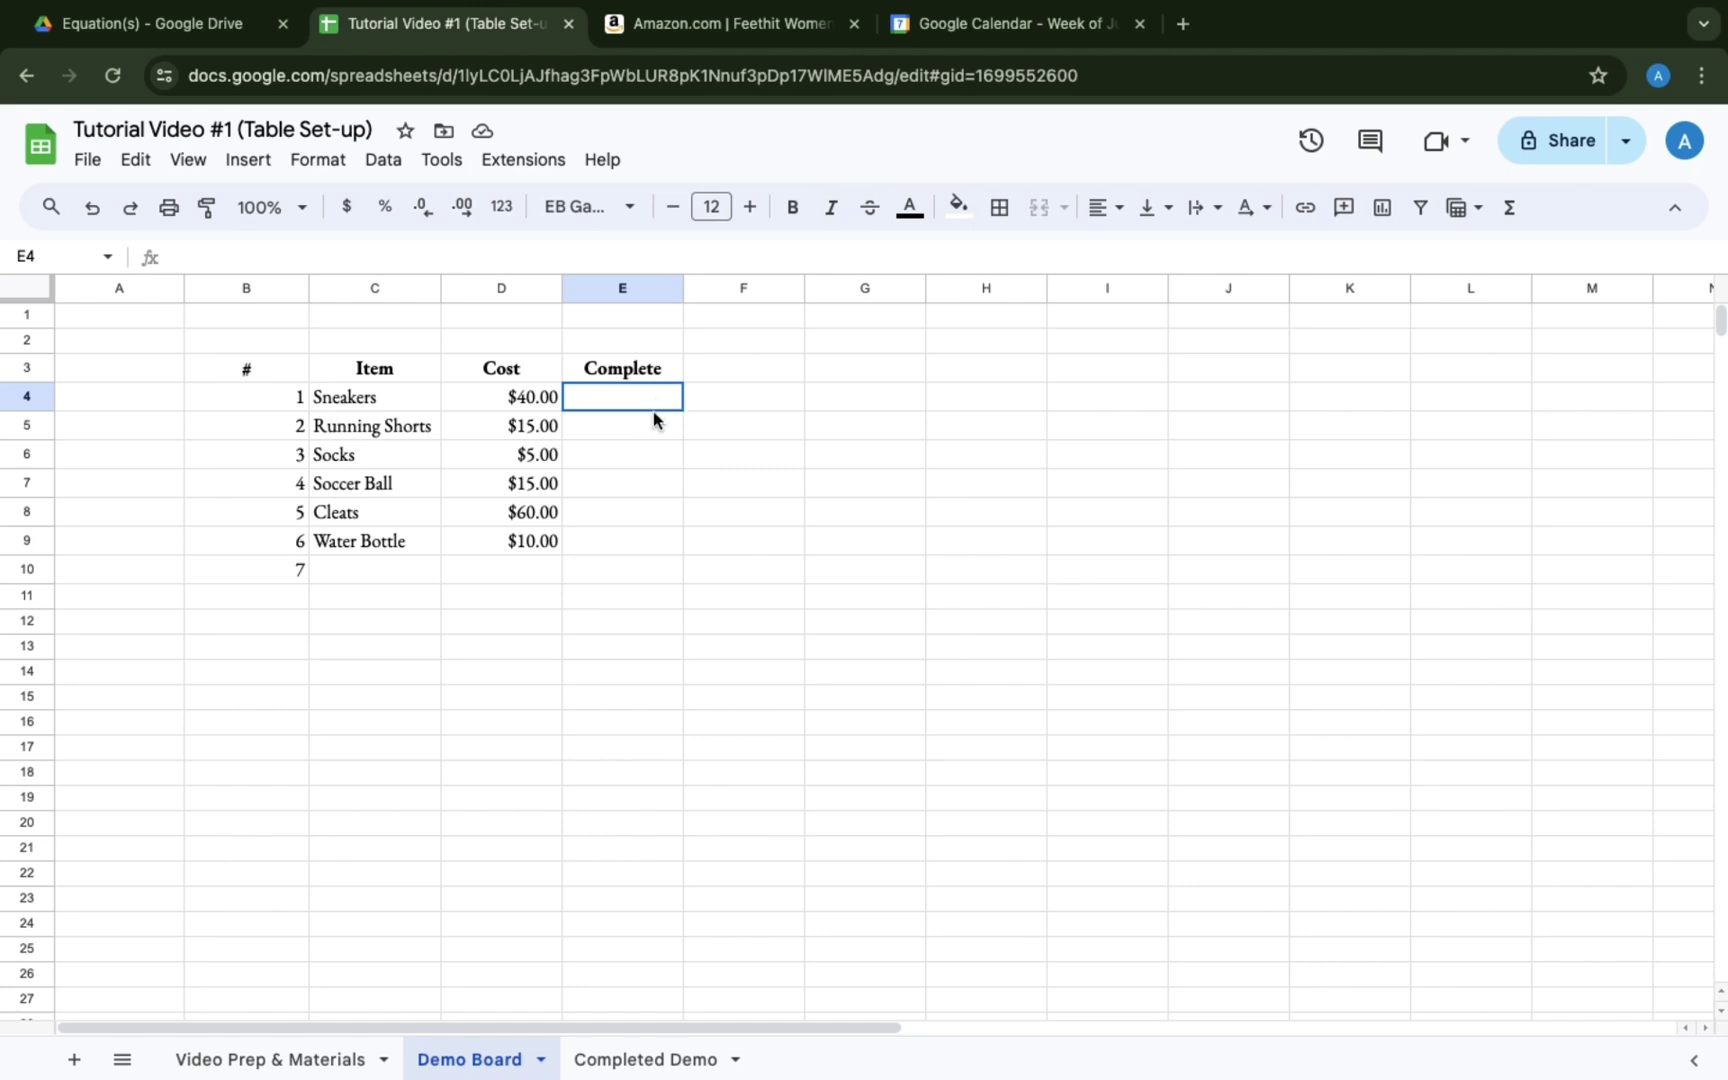
drag(652, 413, 644, 571)
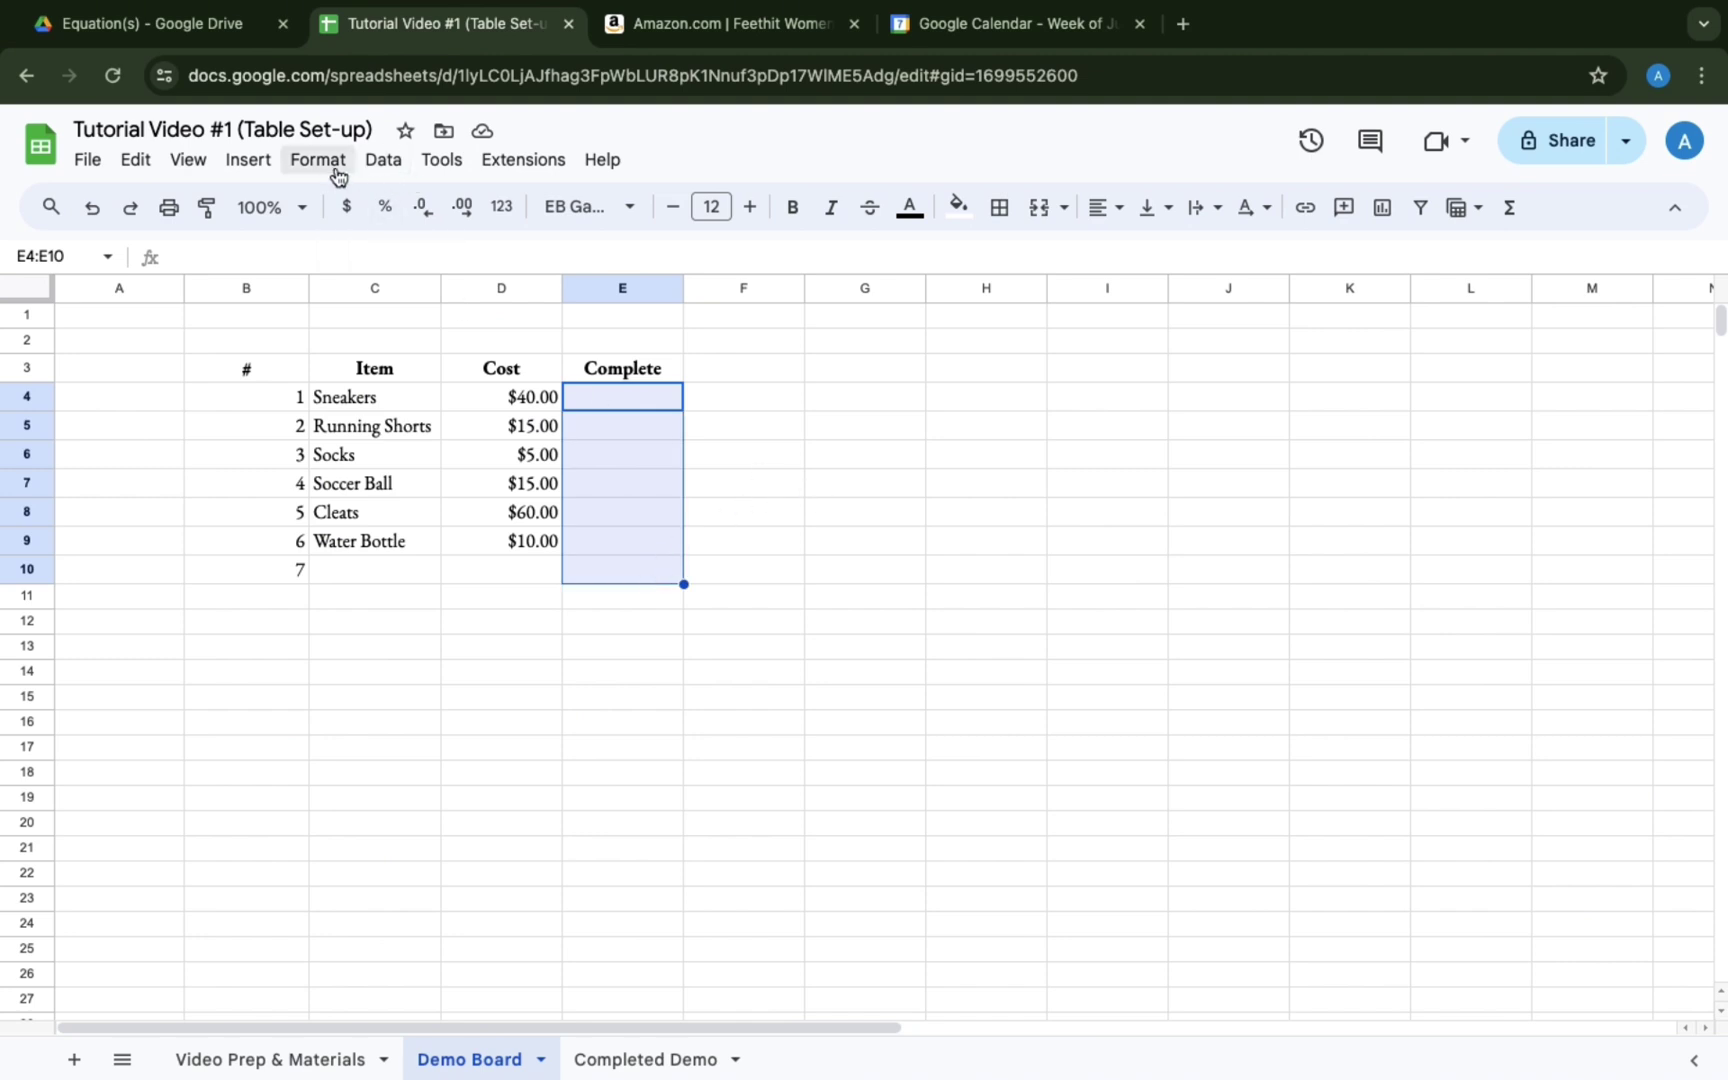
click(383, 160)
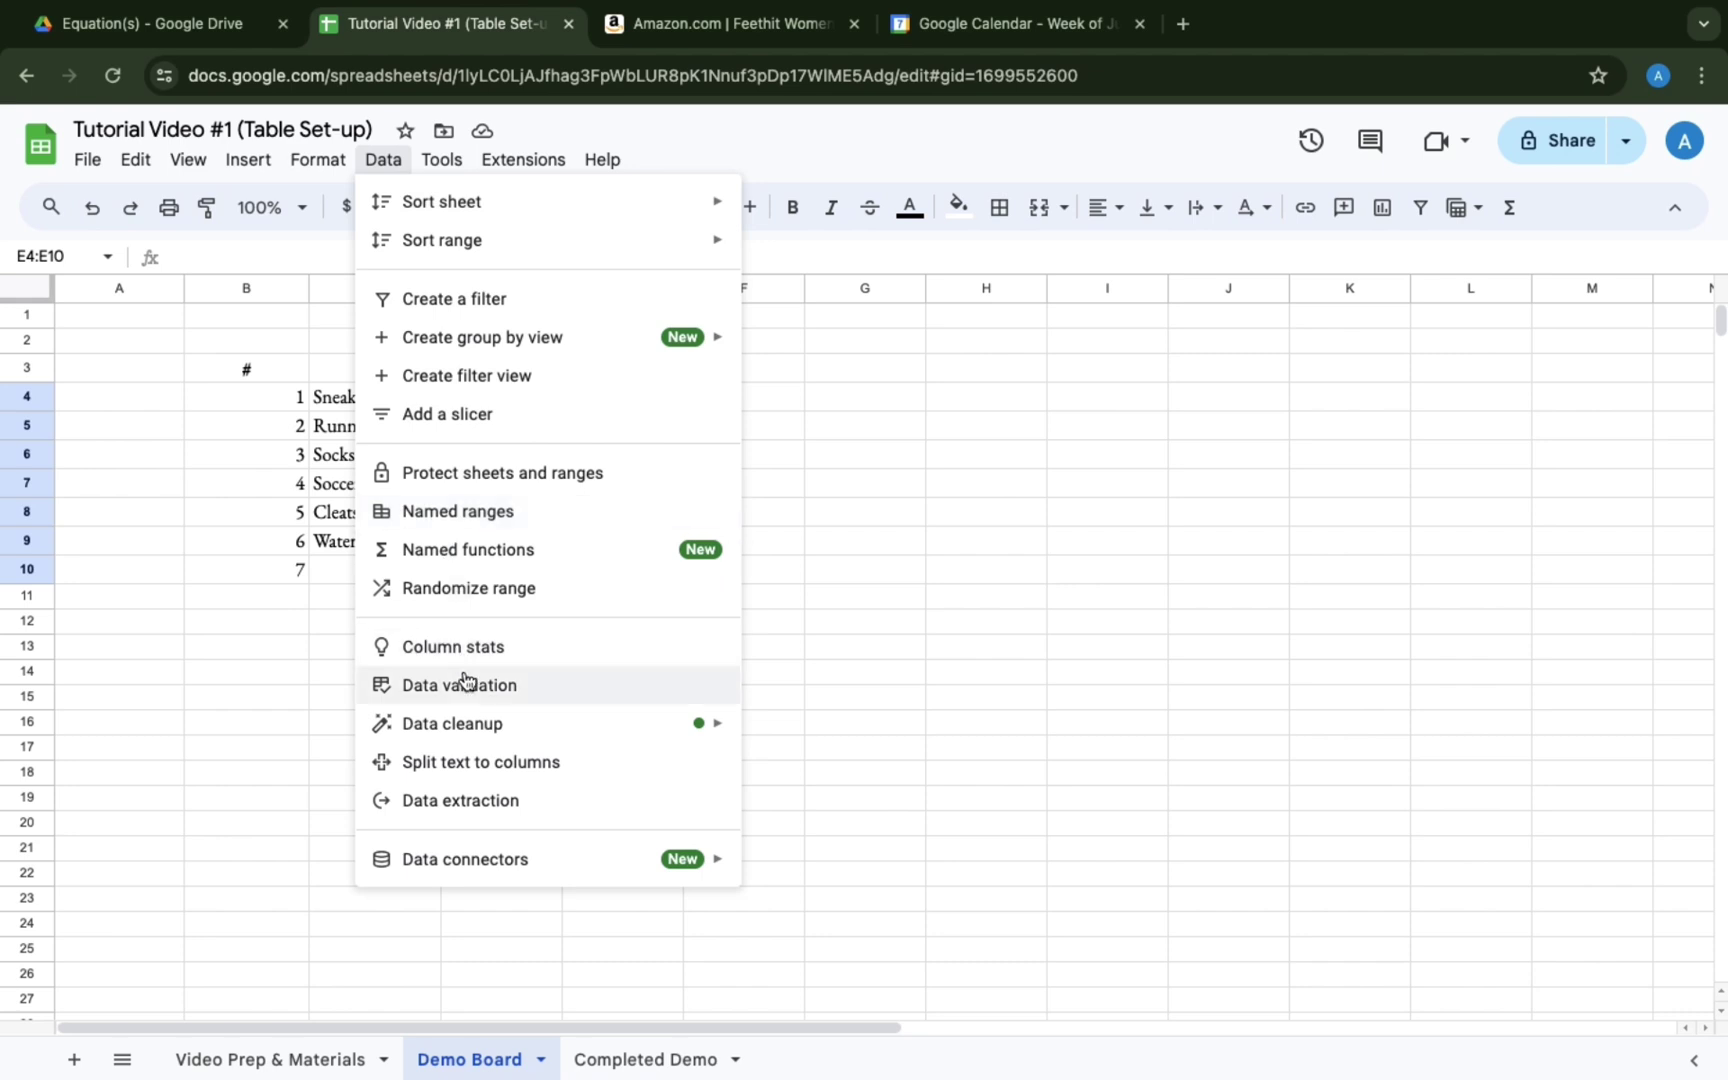
click(463, 684)
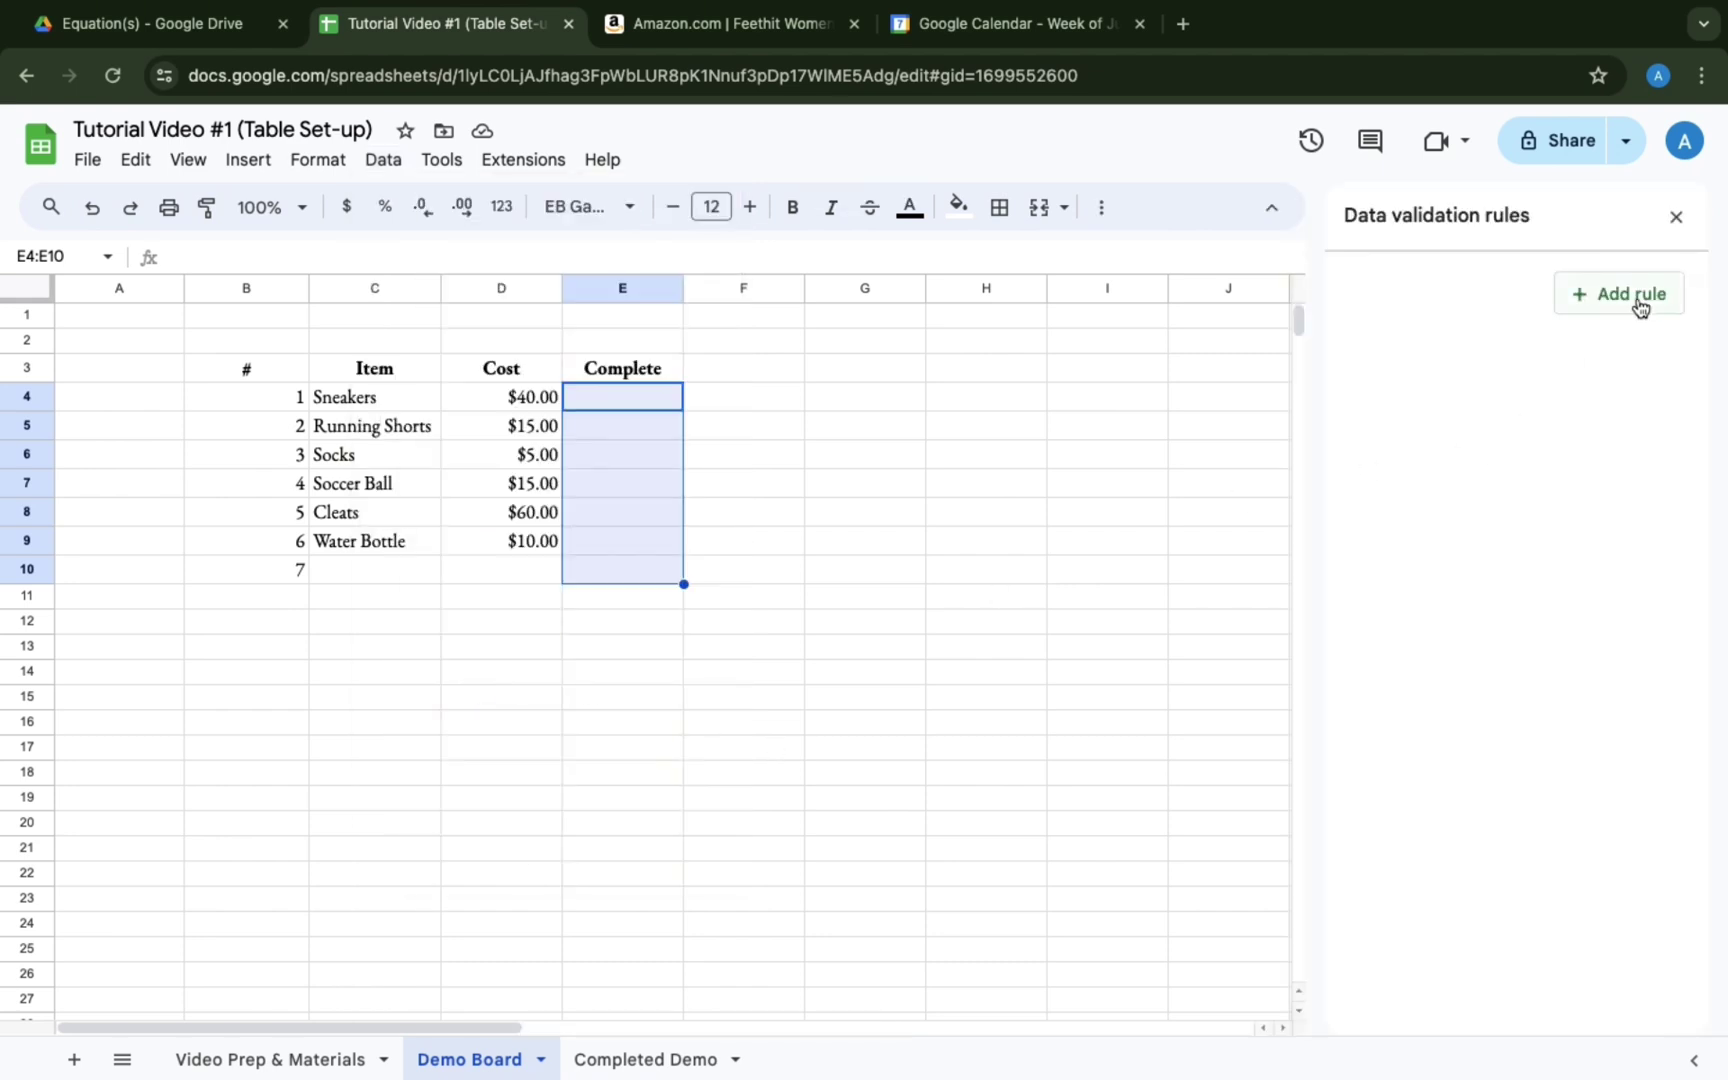
click(1638, 296)
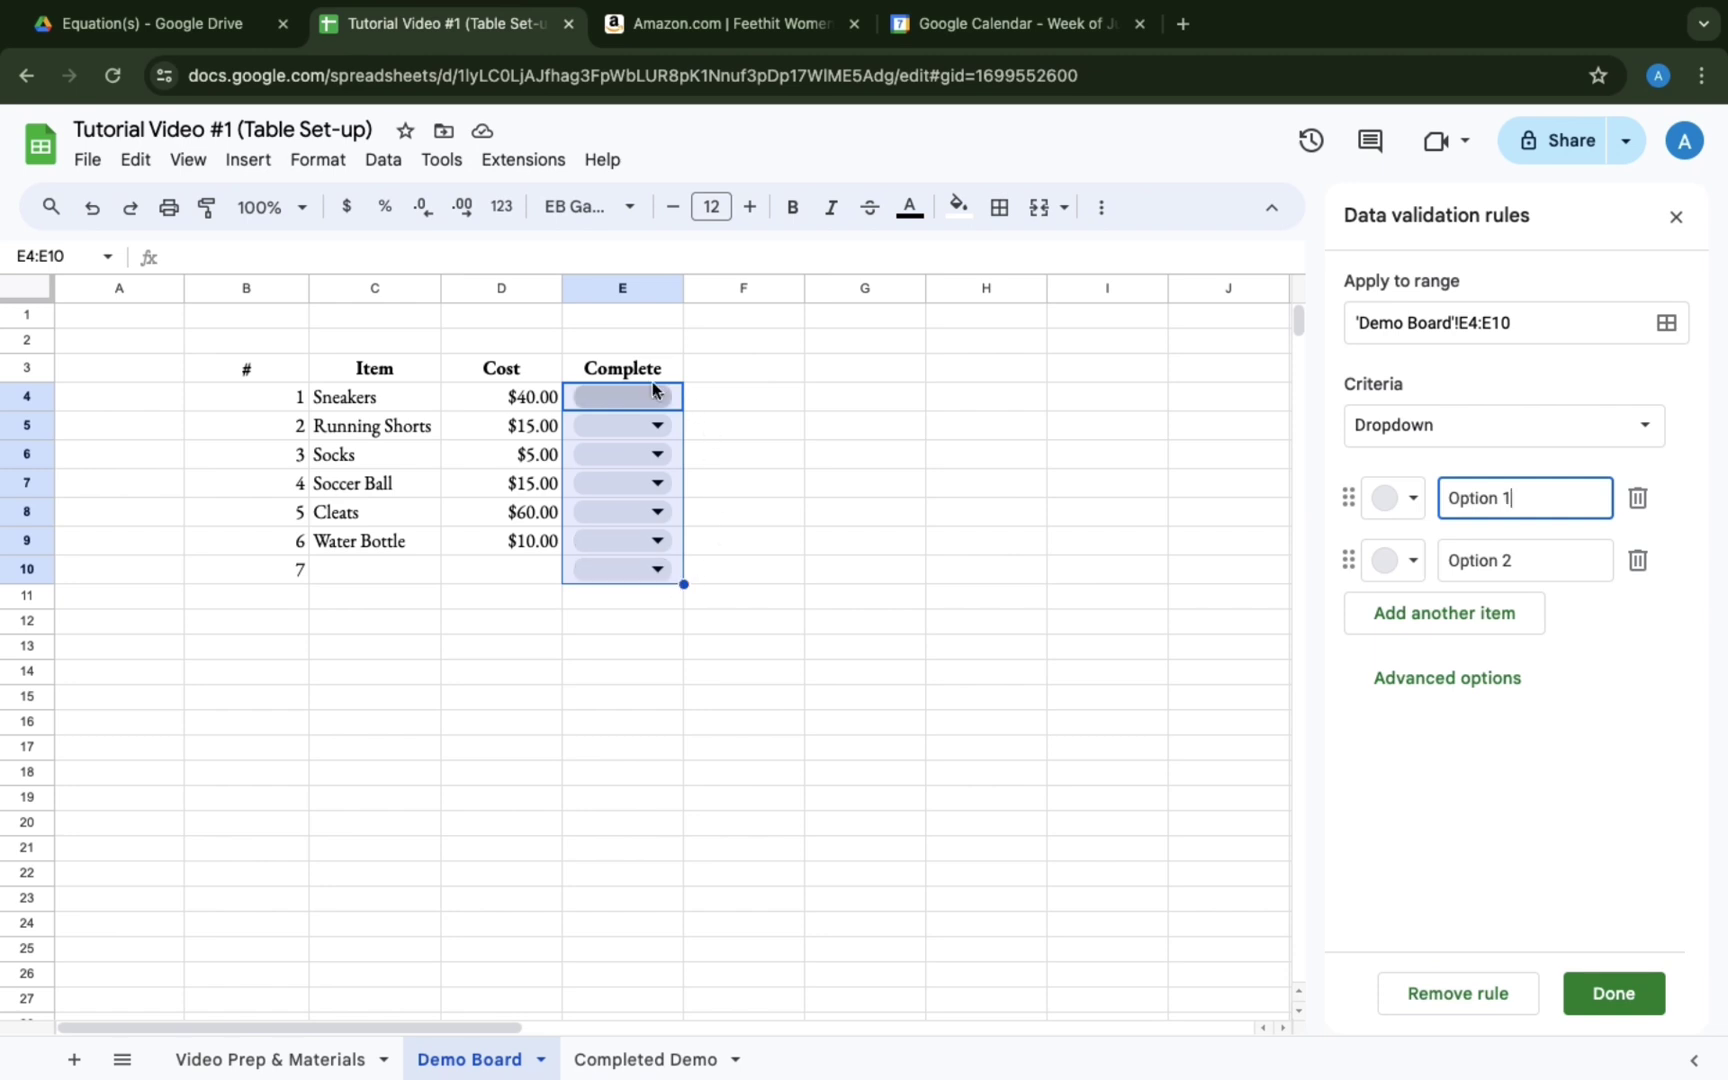
Name the two dropdown options Complete and Incomplete.
drag(1516, 498, 1443, 500)
click(1440, 506)
text(Complete)
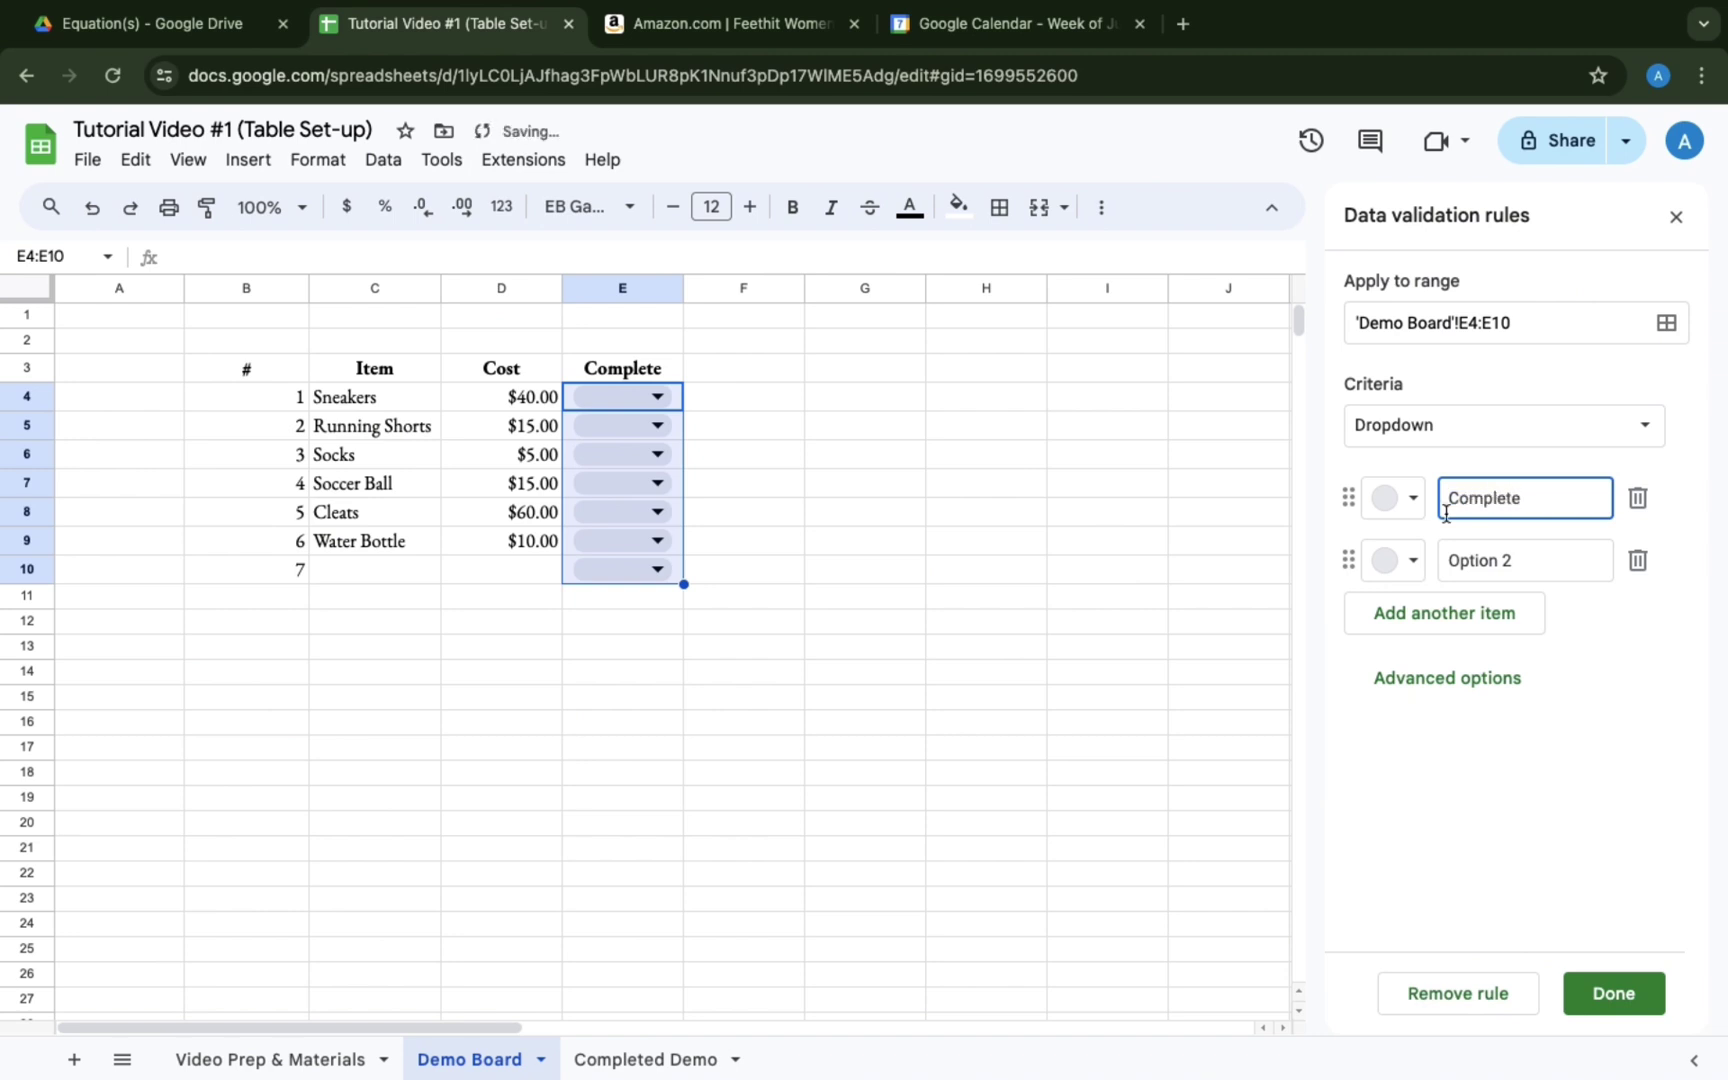
click(1528, 562)
drag(1528, 562, 1446, 560)
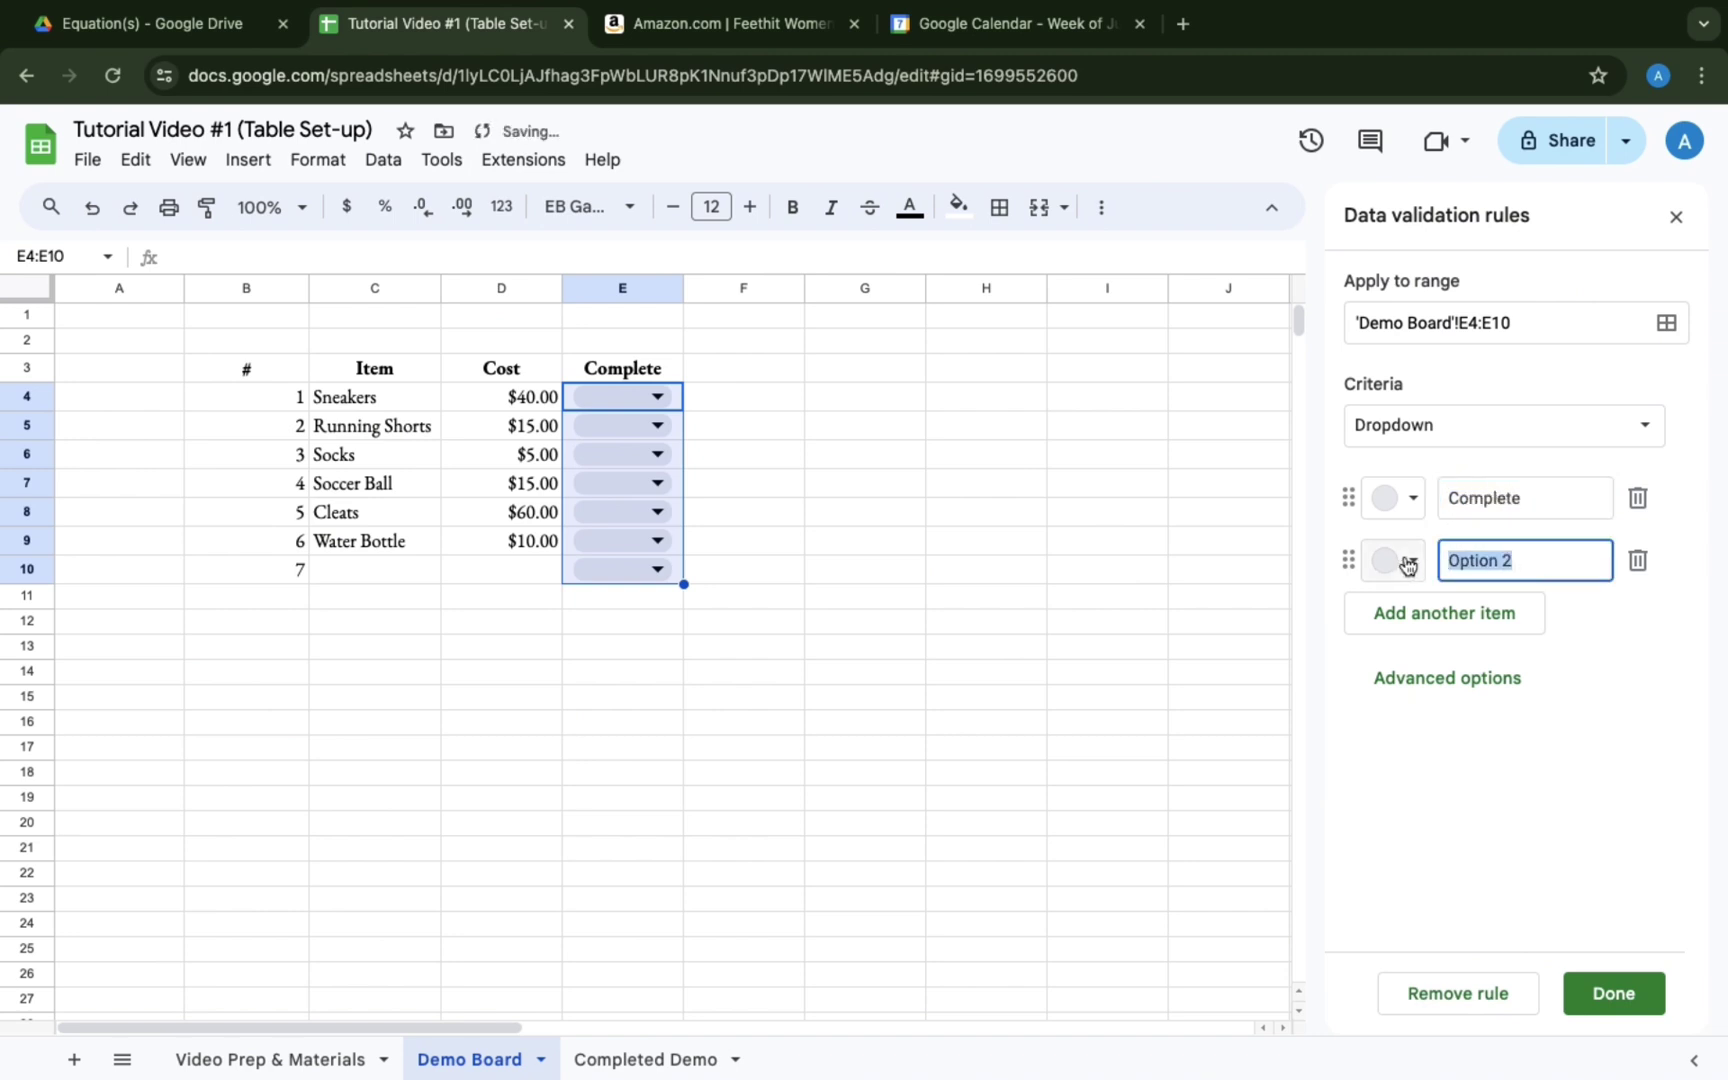
text(Incomplete)
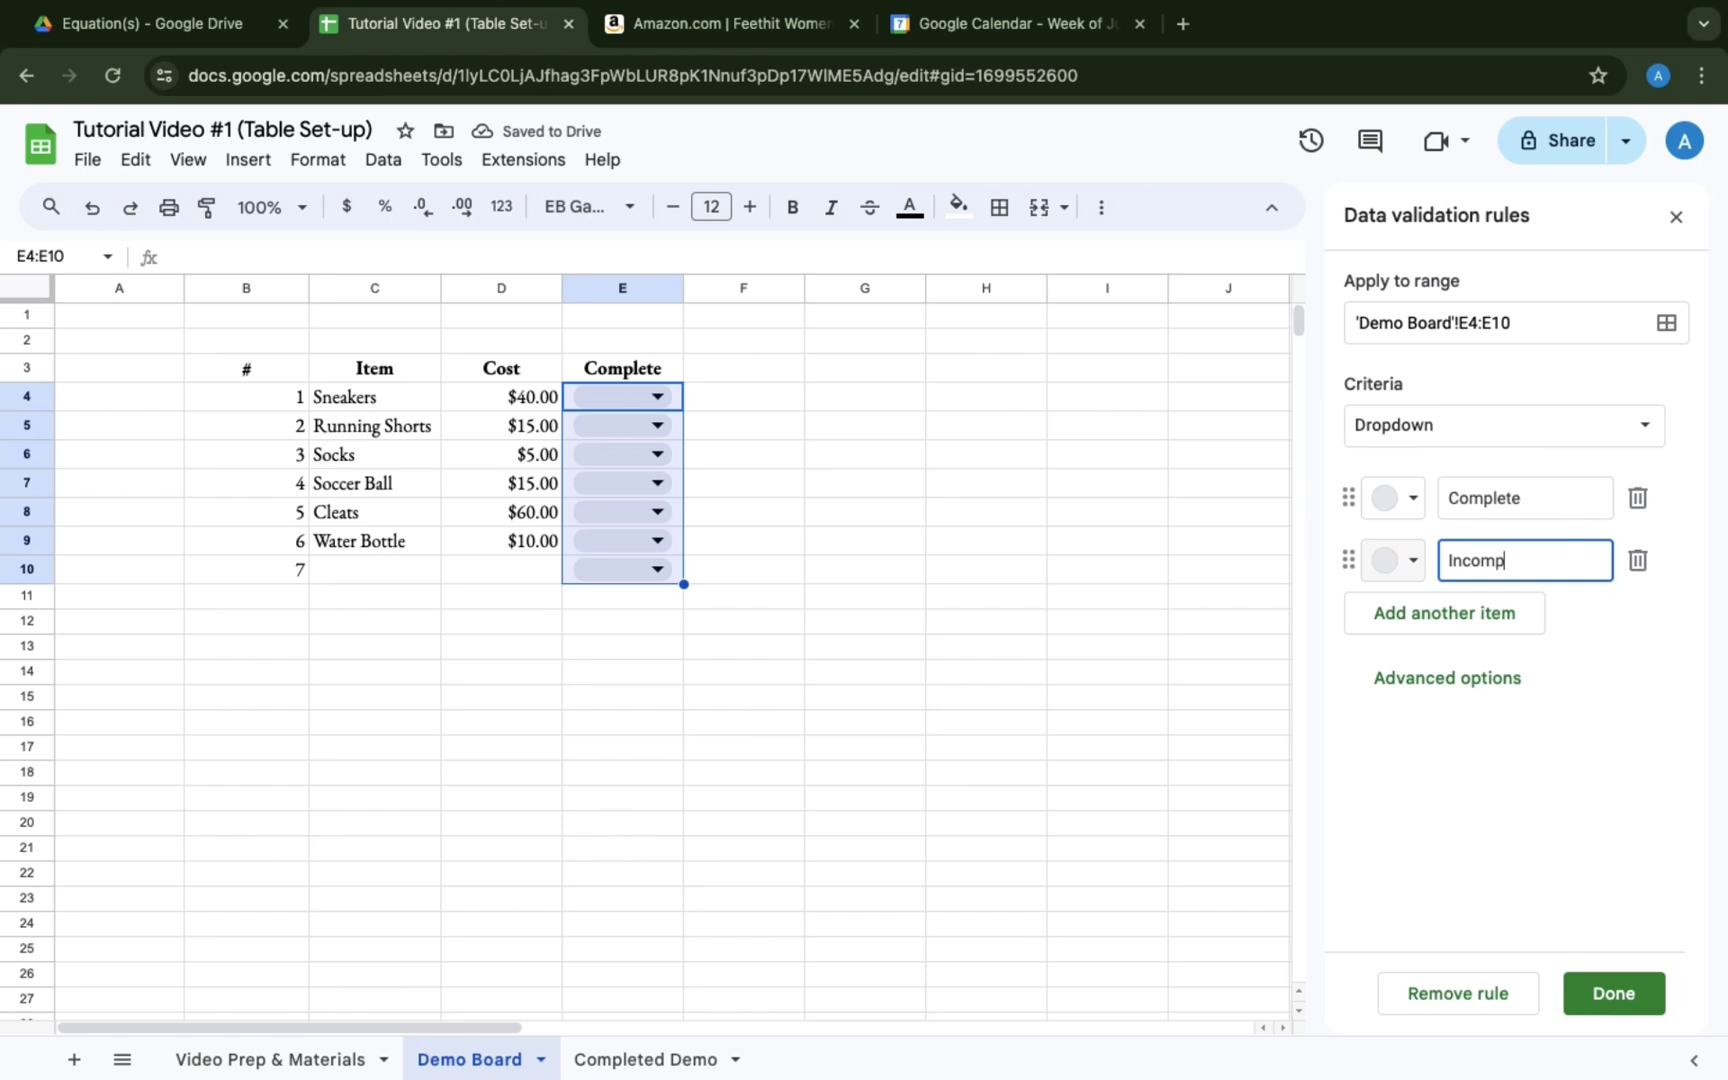
Colour the Complete option dark blue and the Incomplete option light blue, and save the validation rule.
click(1408, 503)
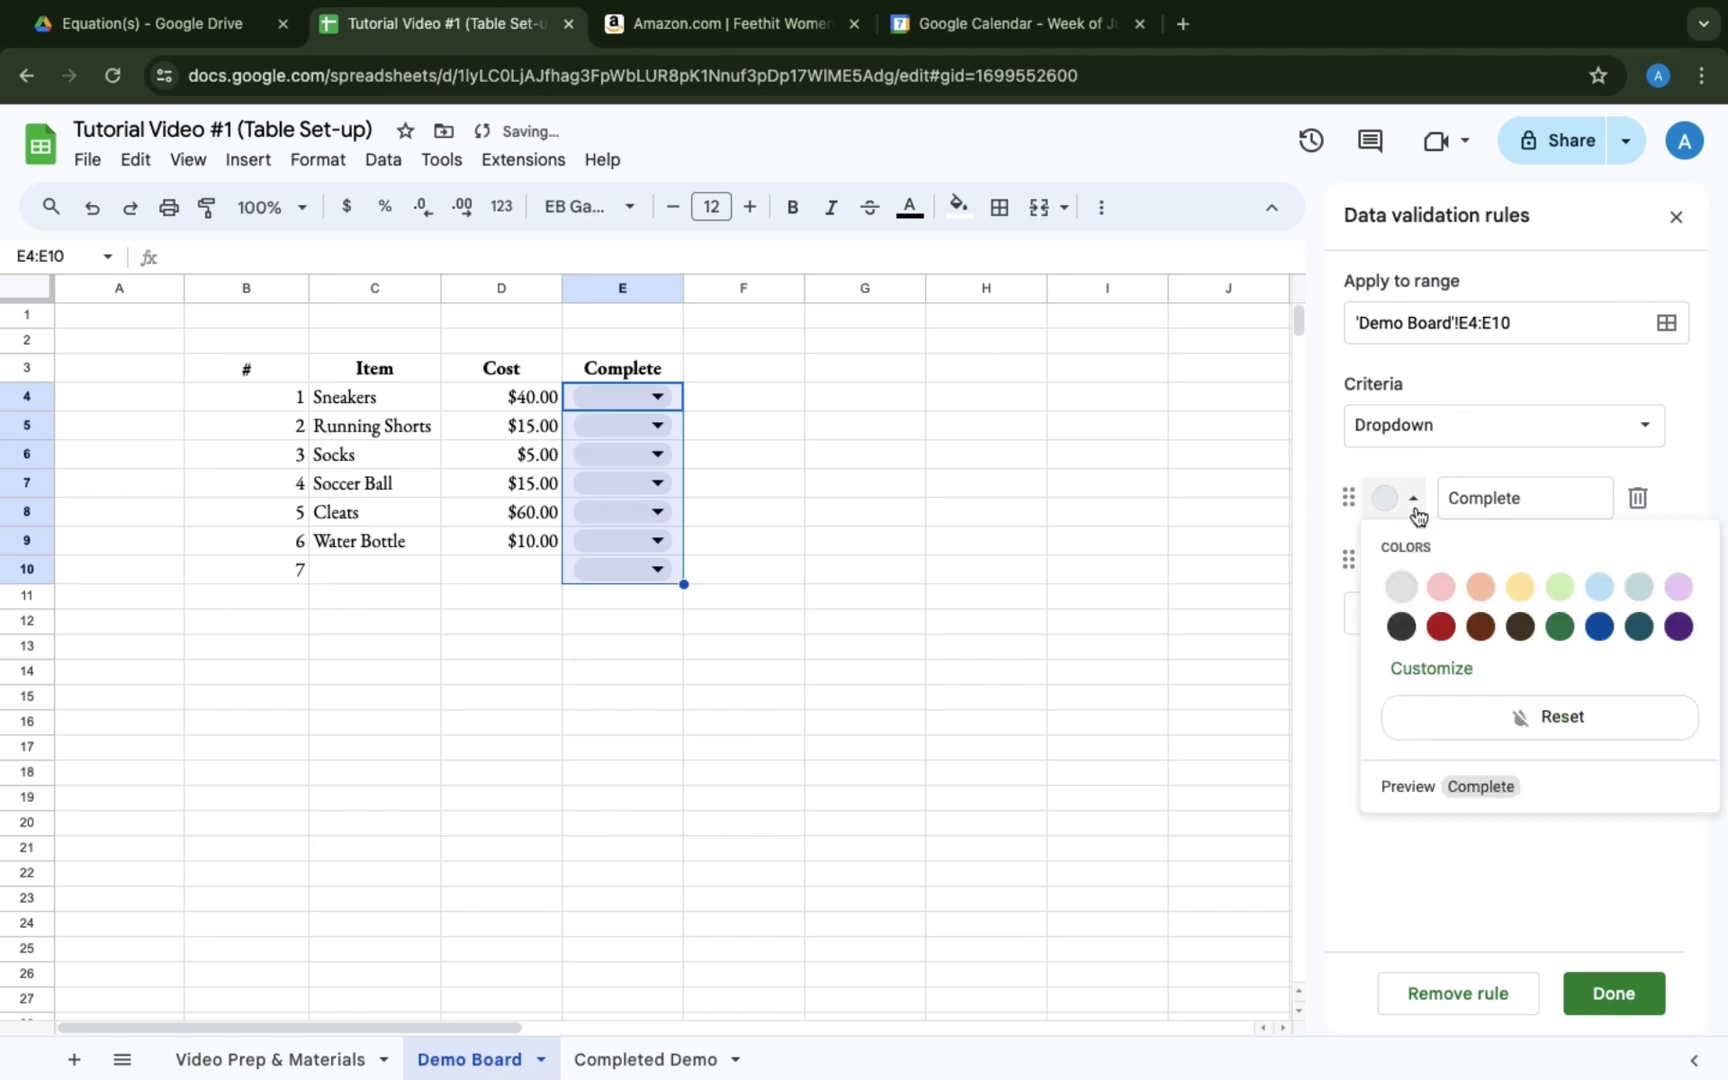
click(1599, 627)
click(1418, 566)
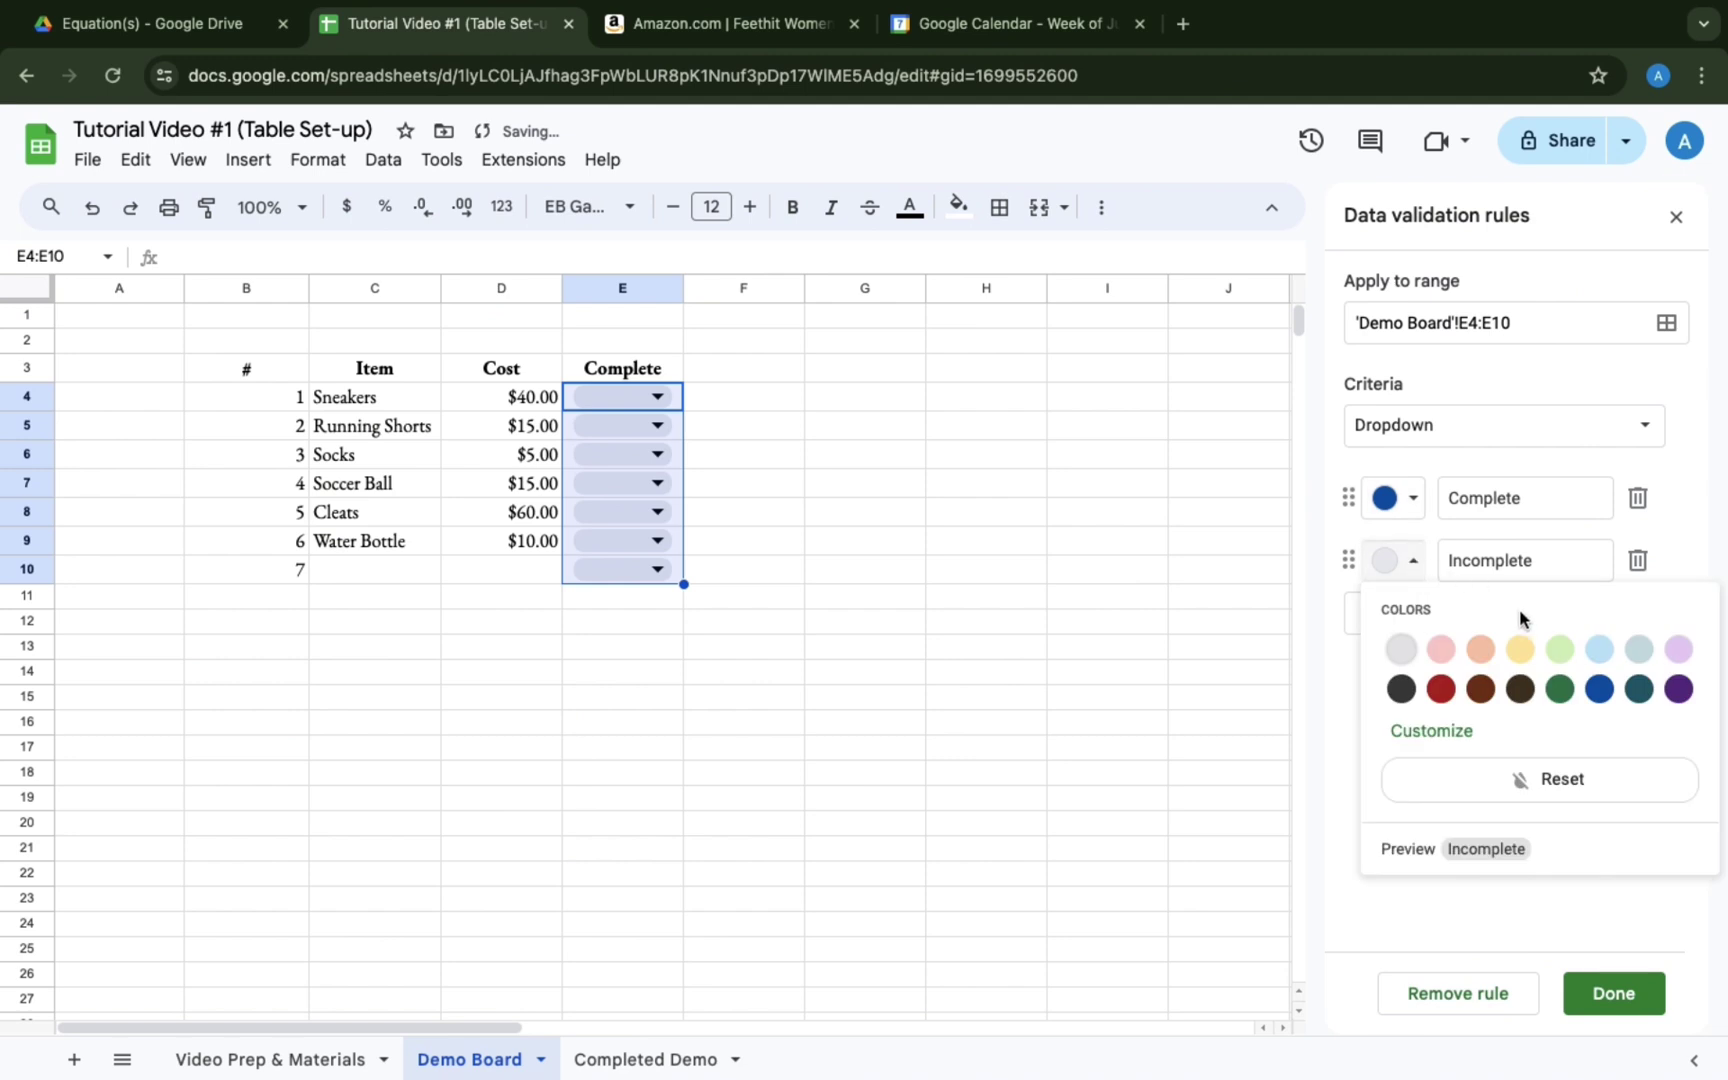
click(1596, 652)
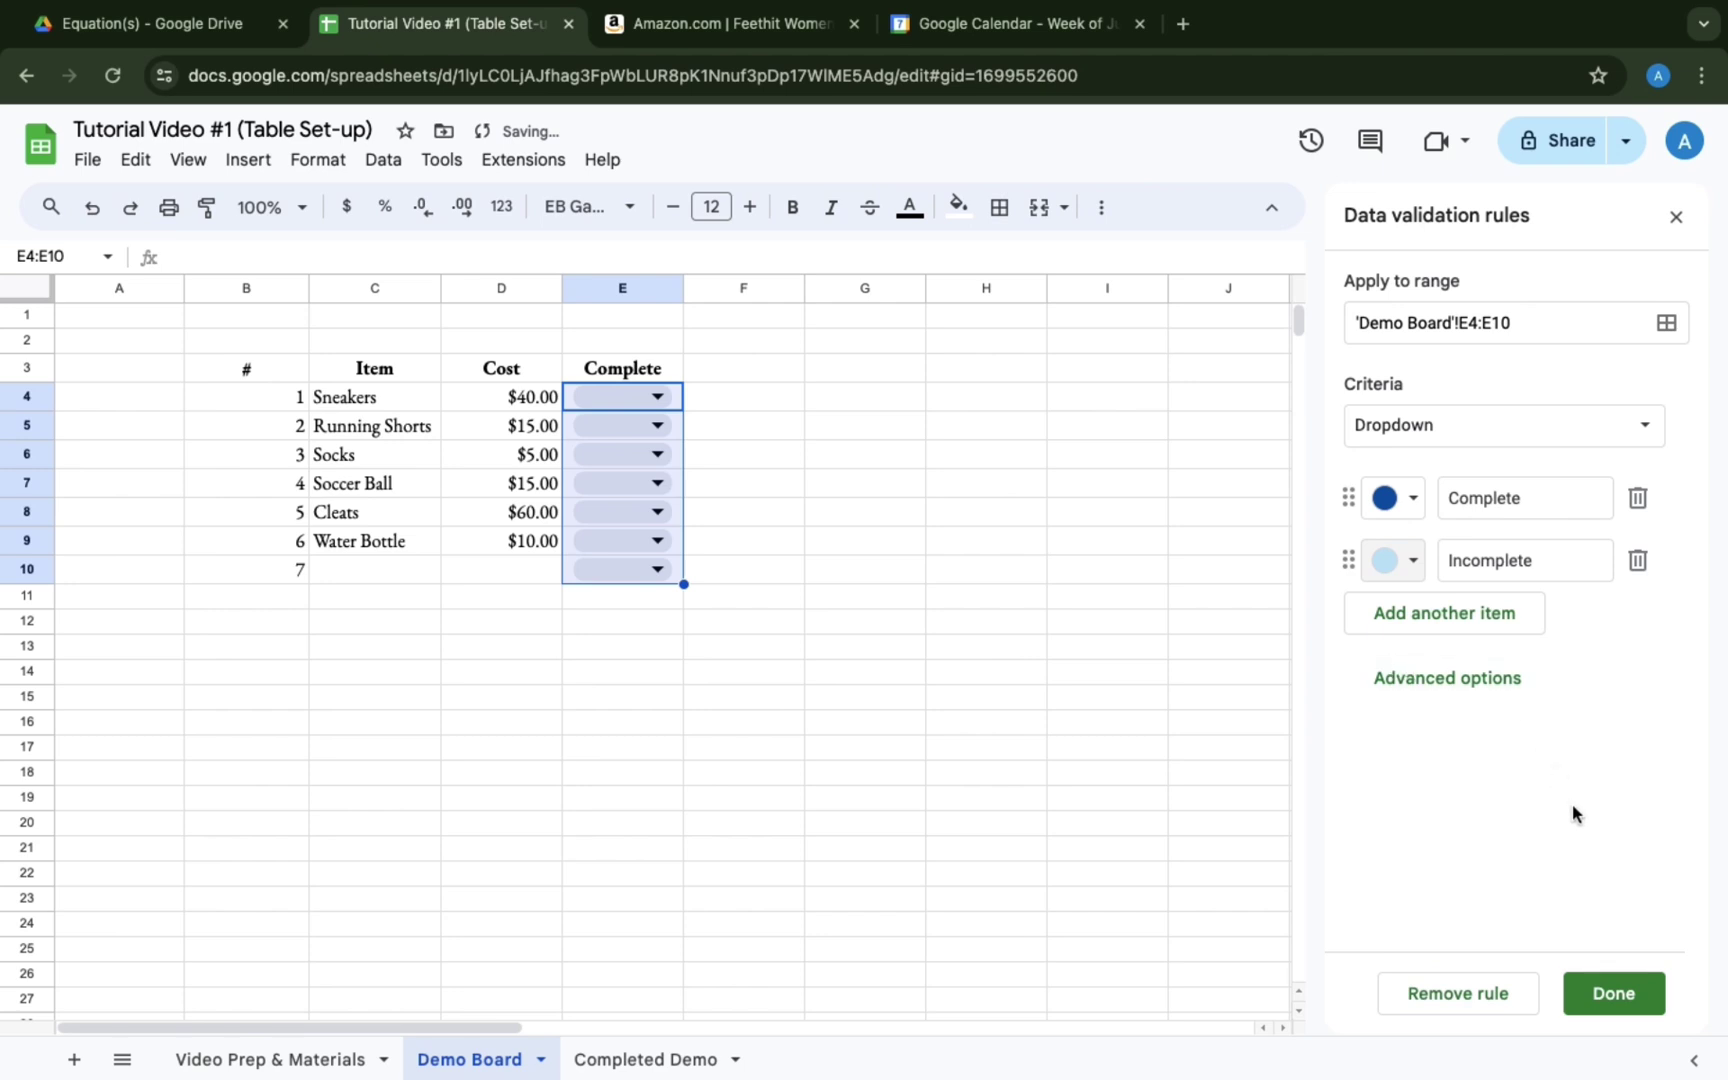
click(1600, 993)
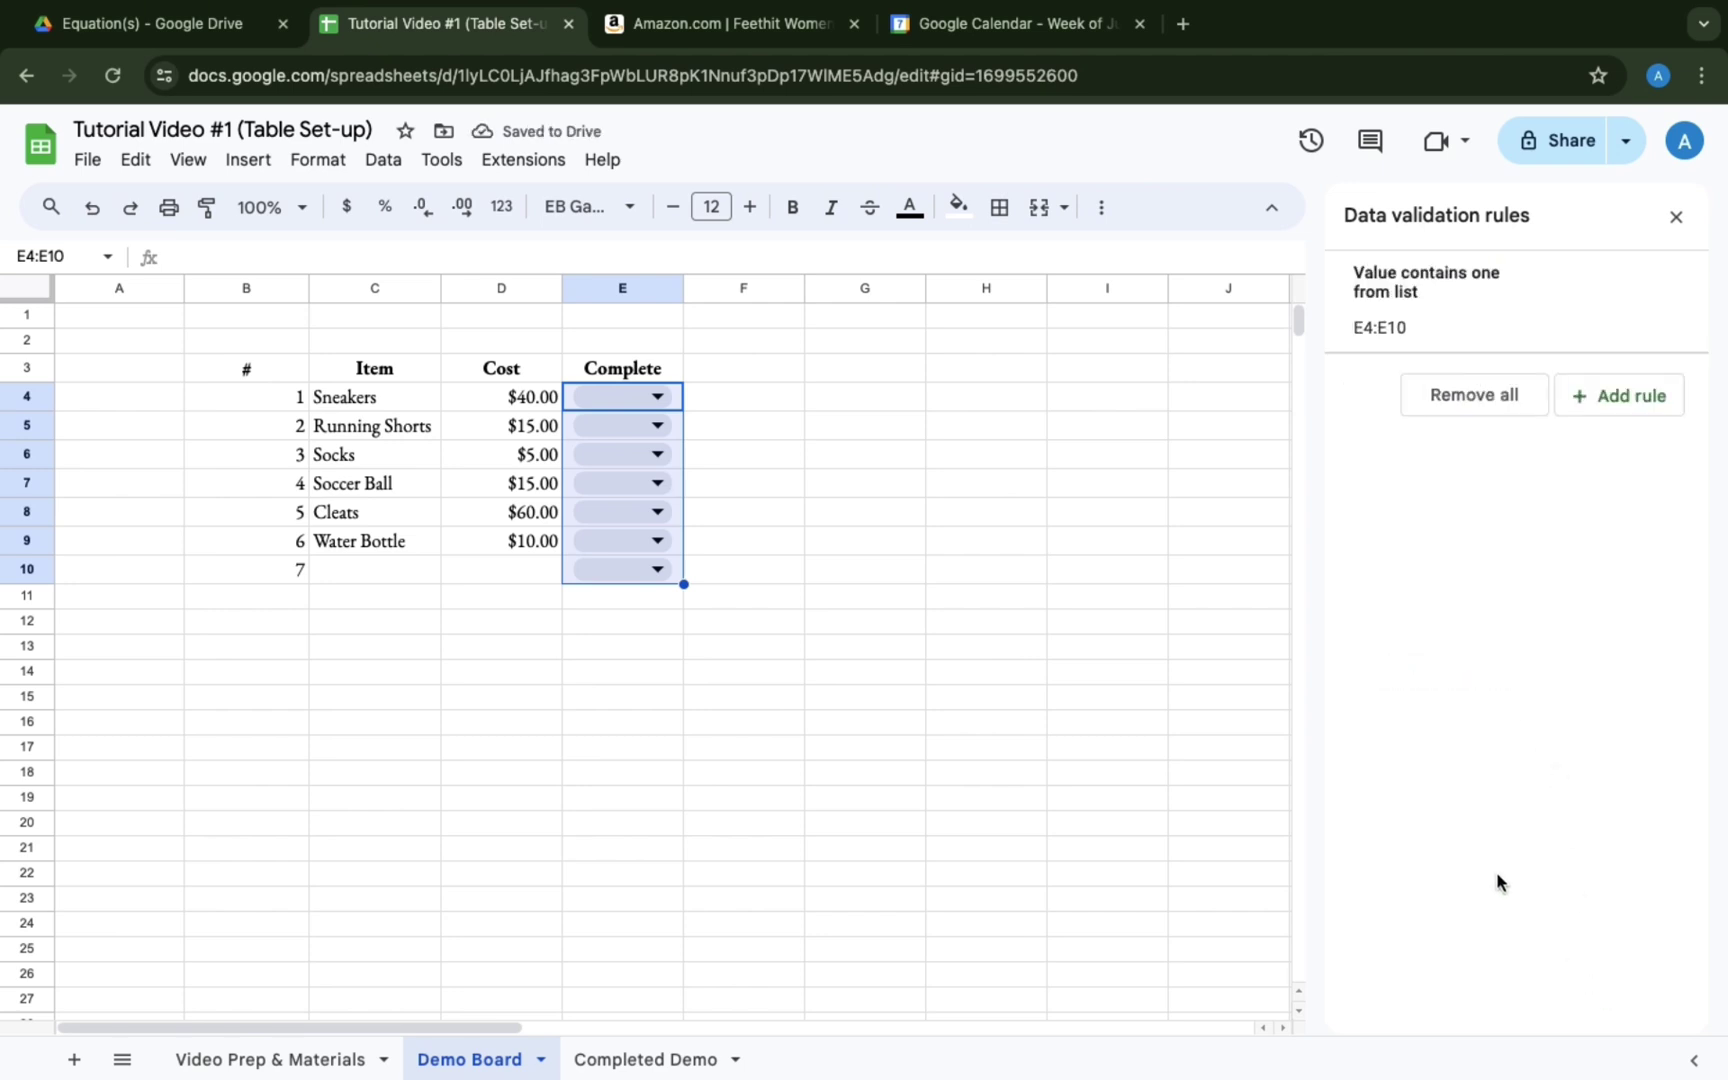
click(1674, 218)
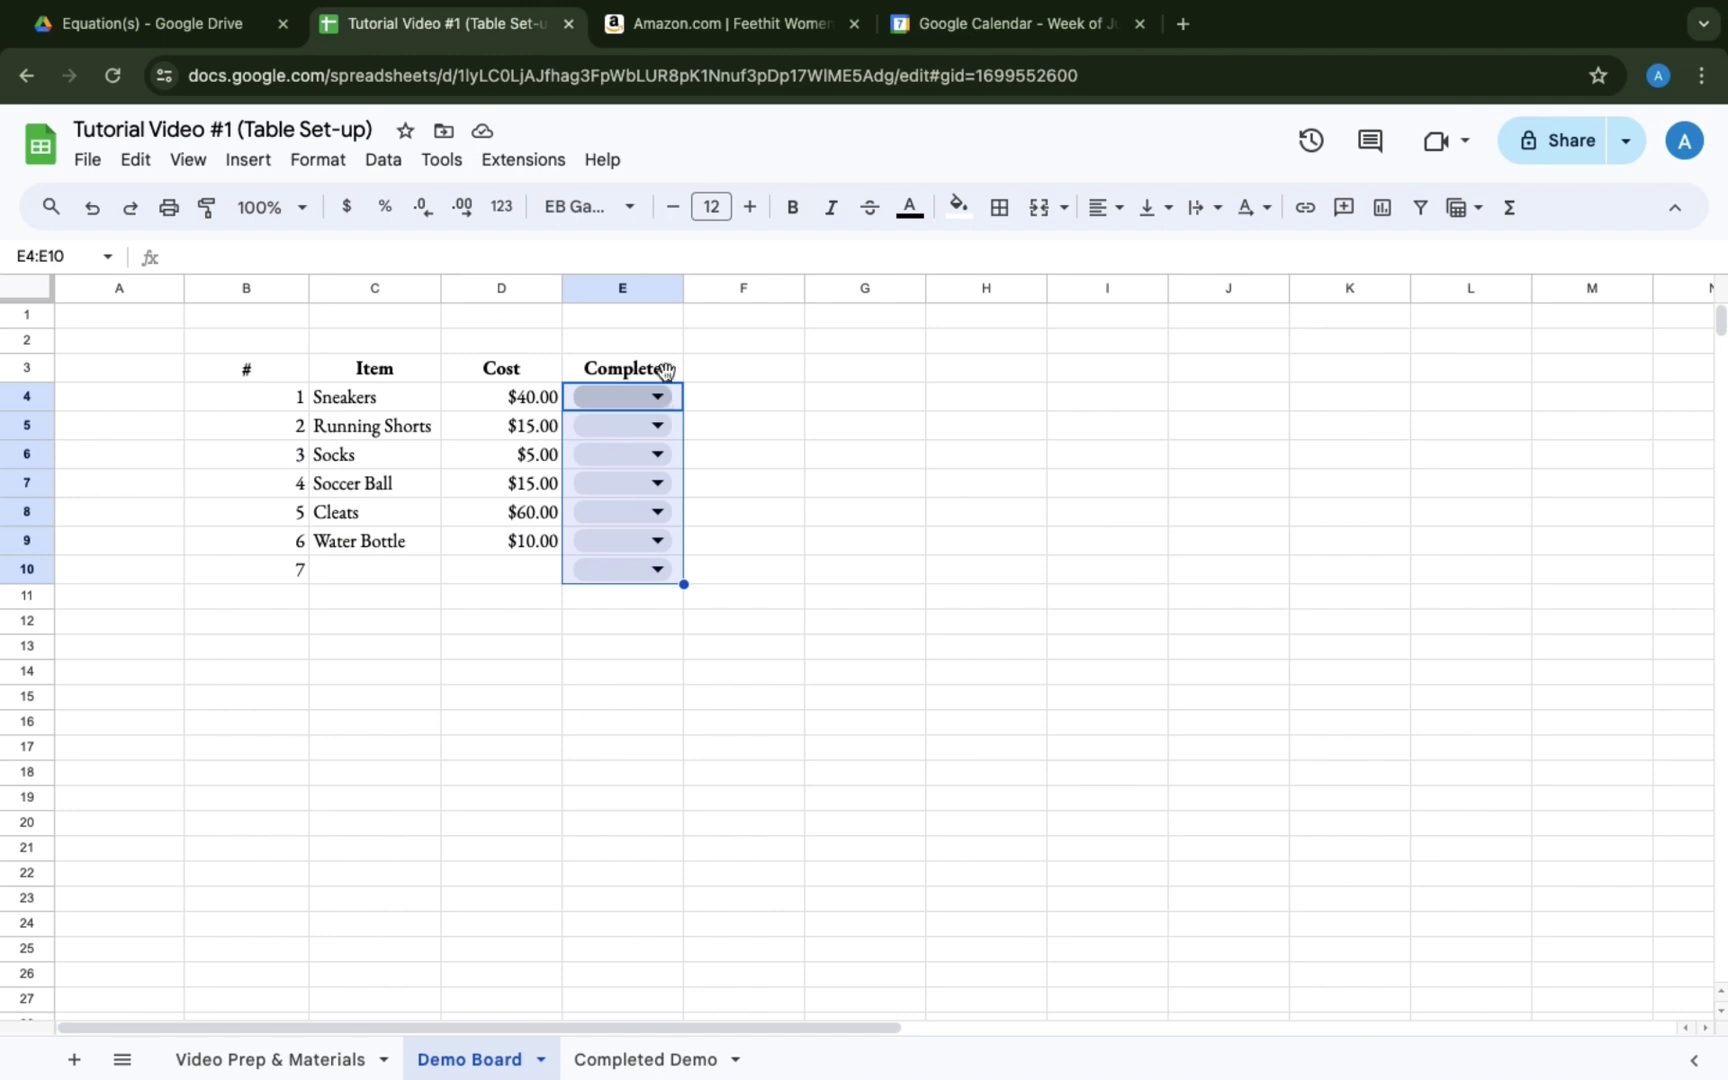
Widen the Complete column slightly, and mark Sneakers as Complete and Running Shorts as Incomplete.
drag(684, 288, 732, 296)
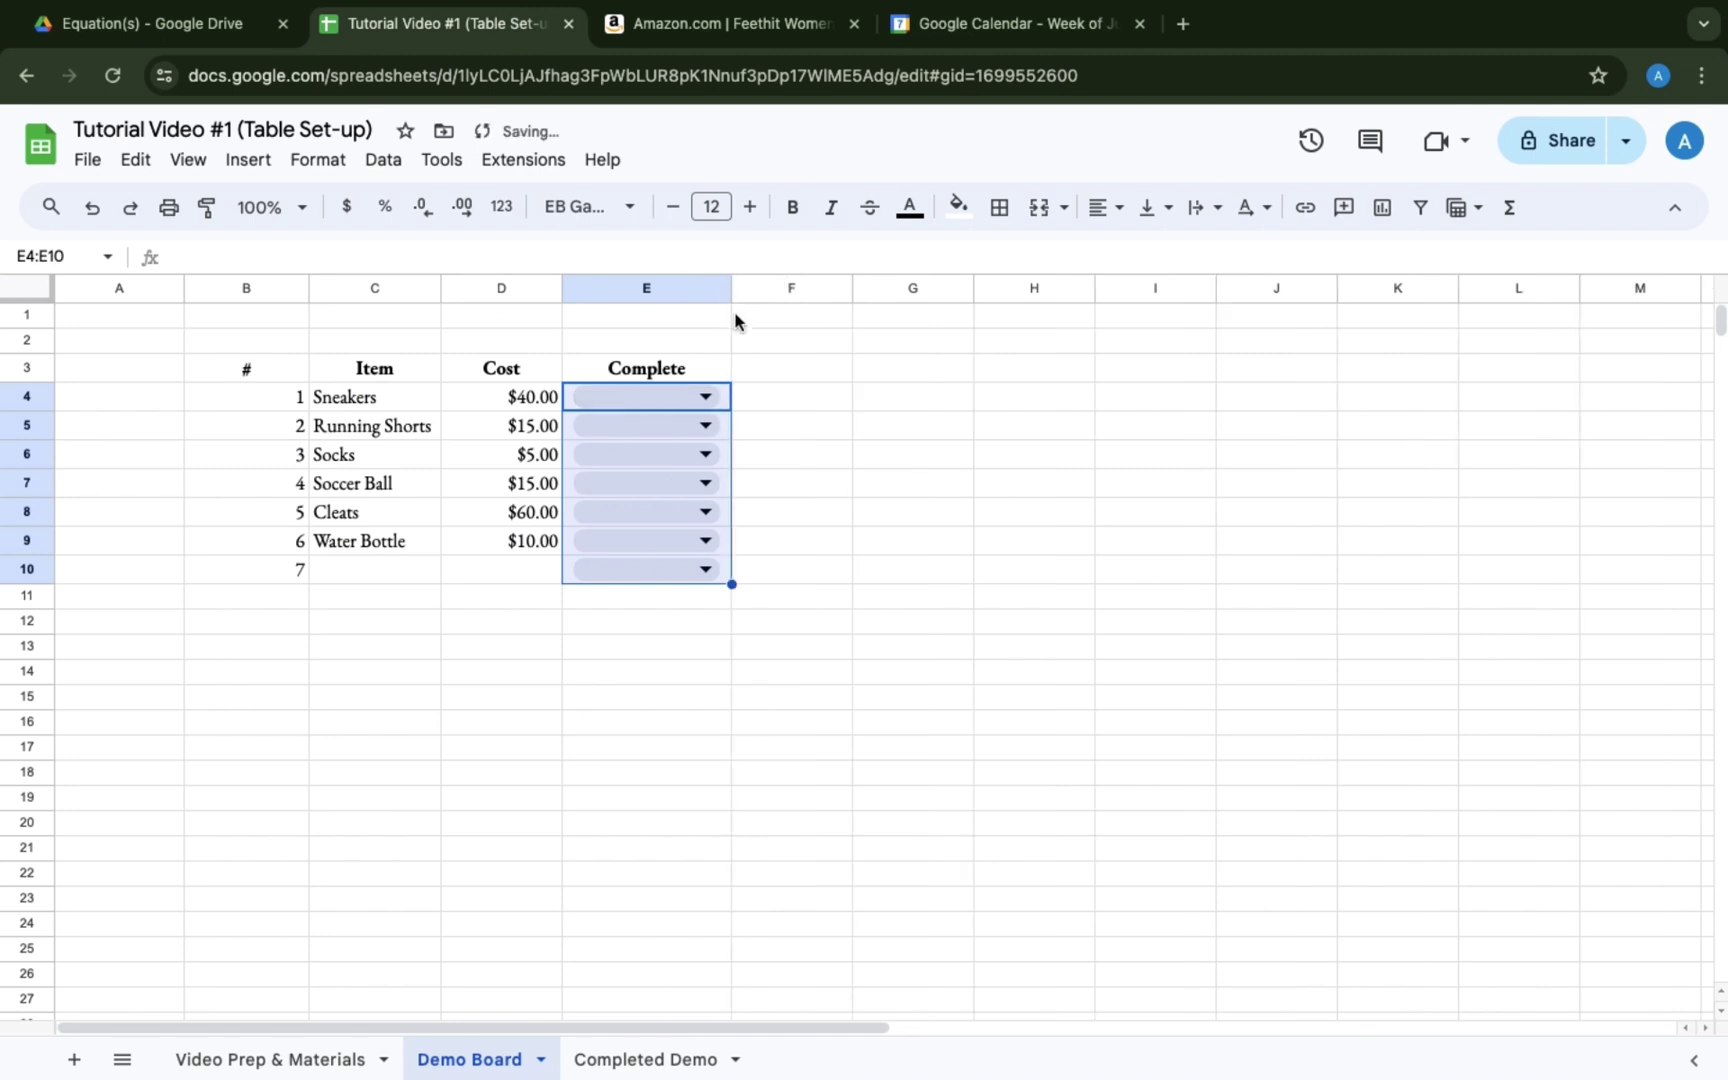
click(706, 396)
click(638, 435)
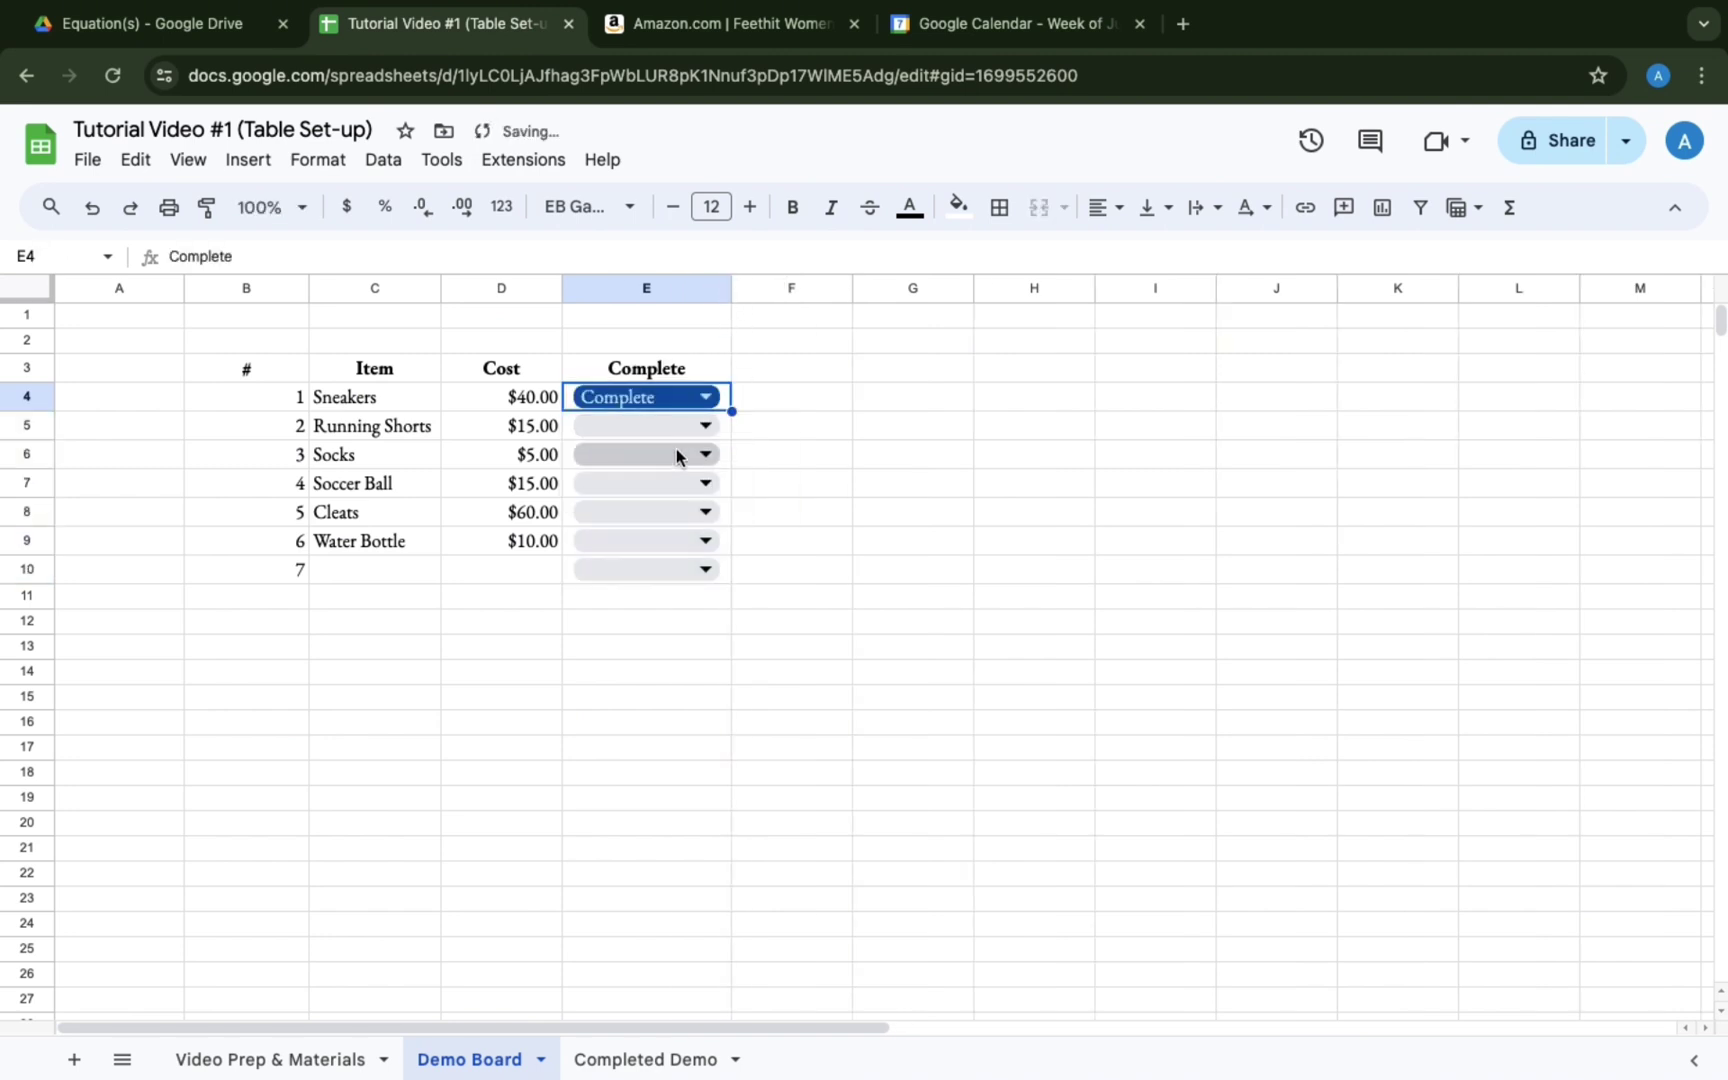
click(706, 425)
click(657, 502)
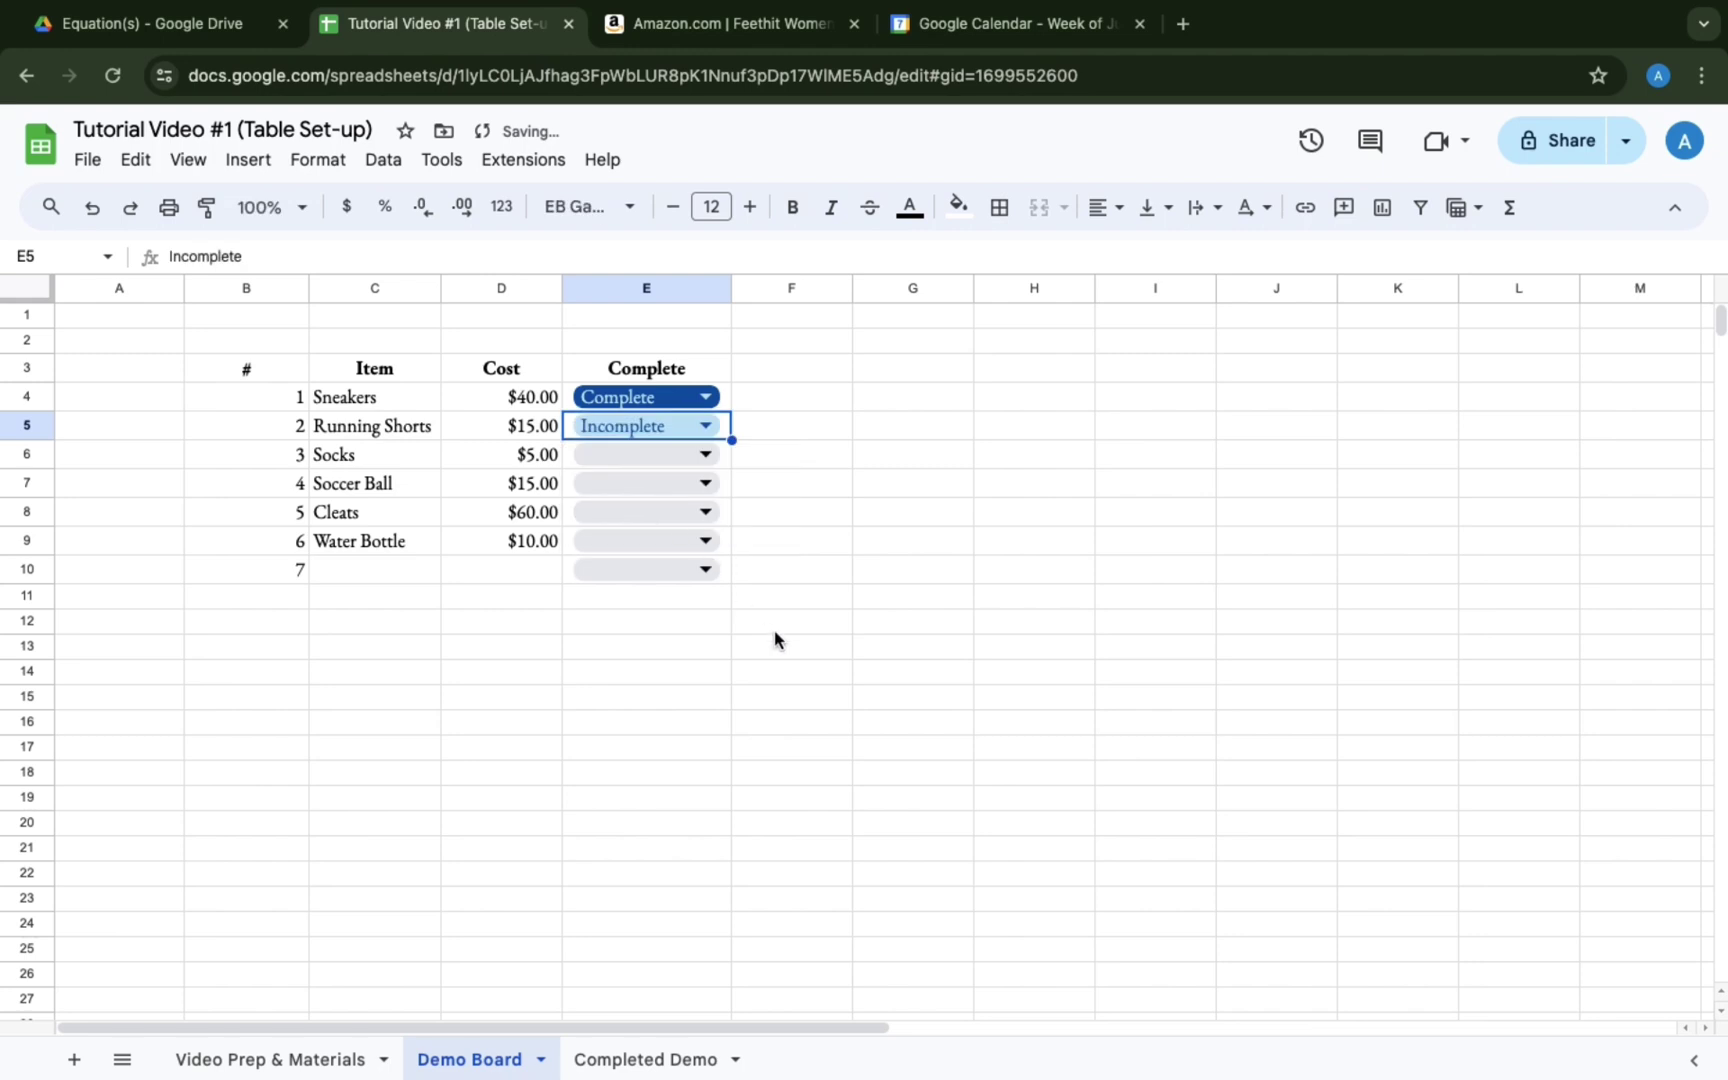
click(706, 454)
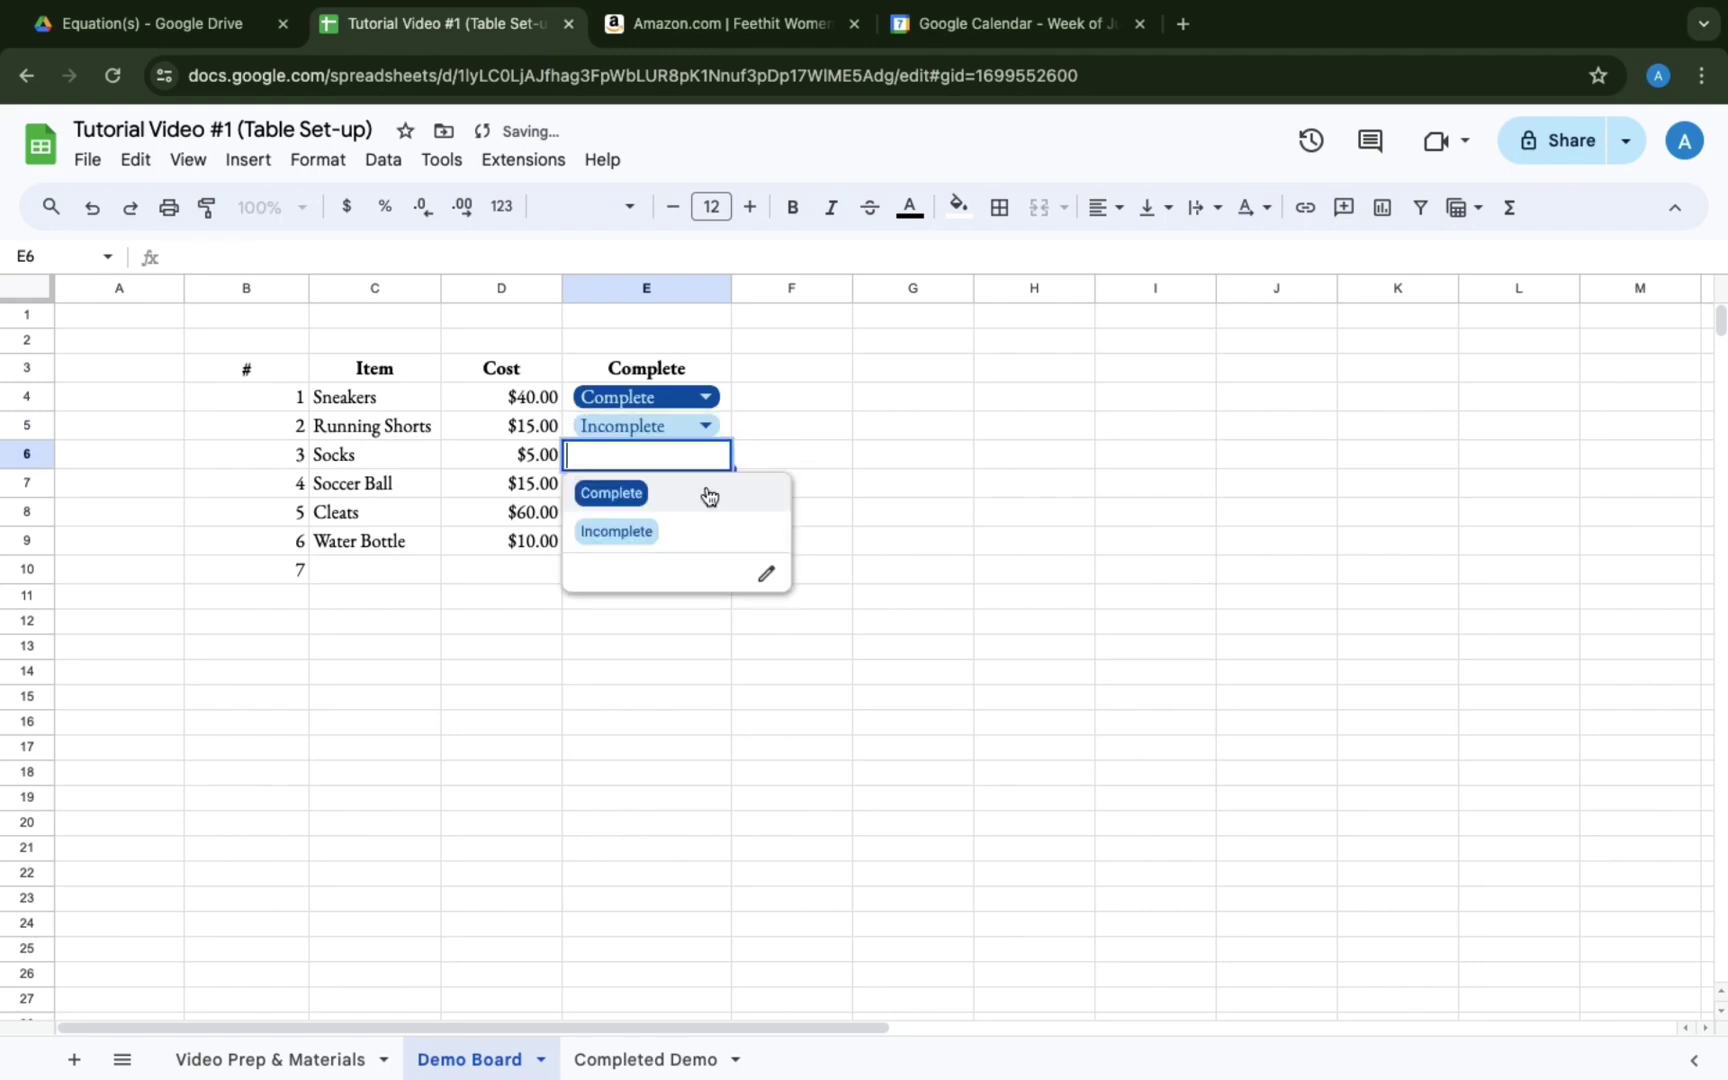
click(766, 573)
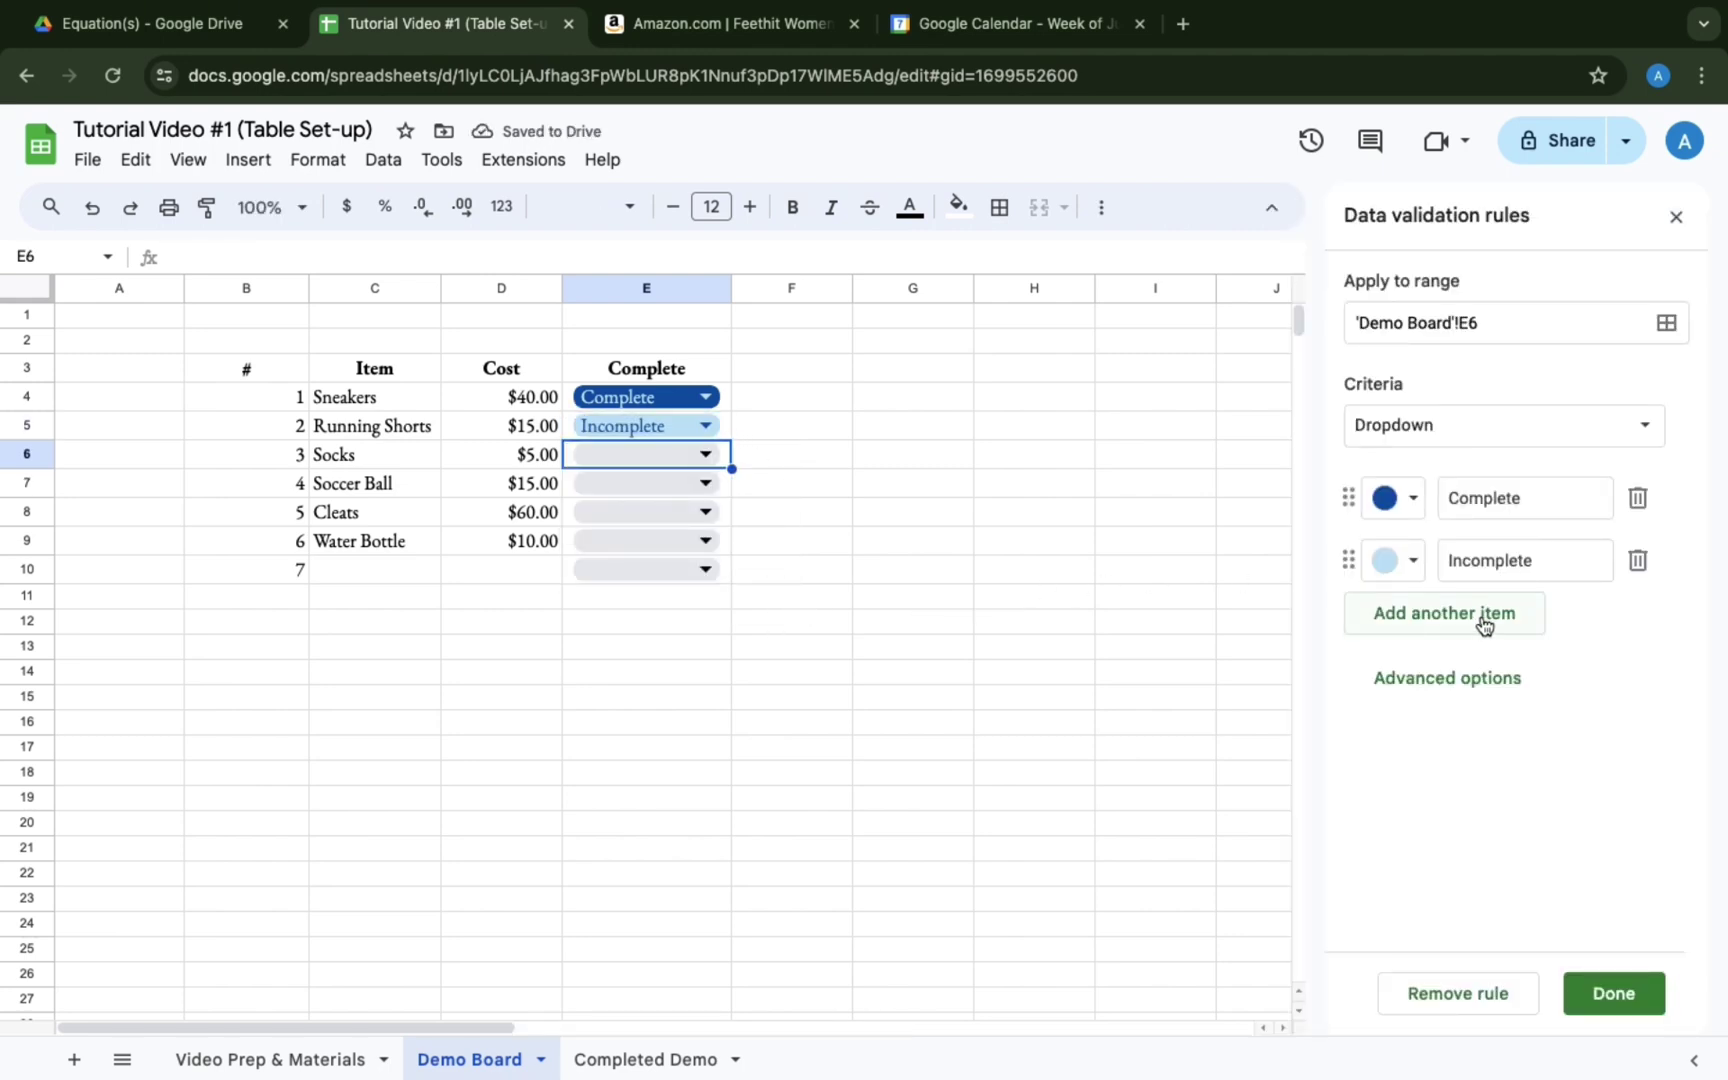
click(1433, 618)
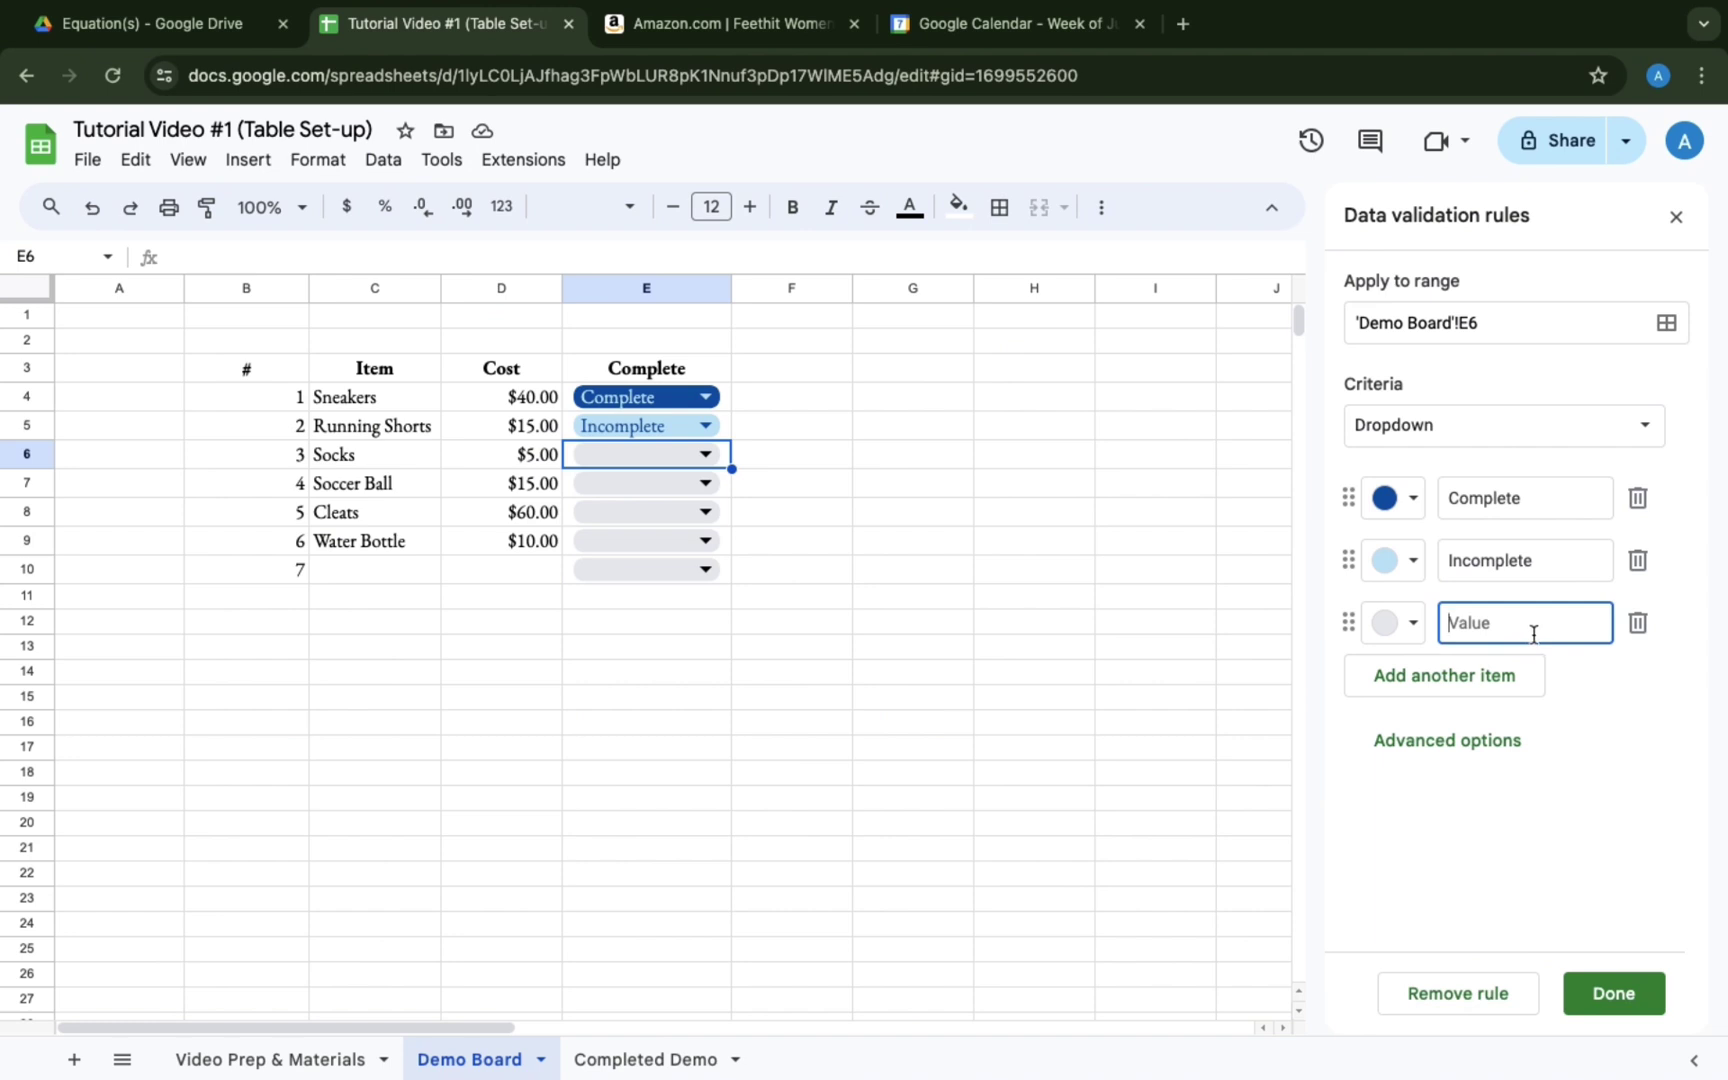
click(1637, 622)
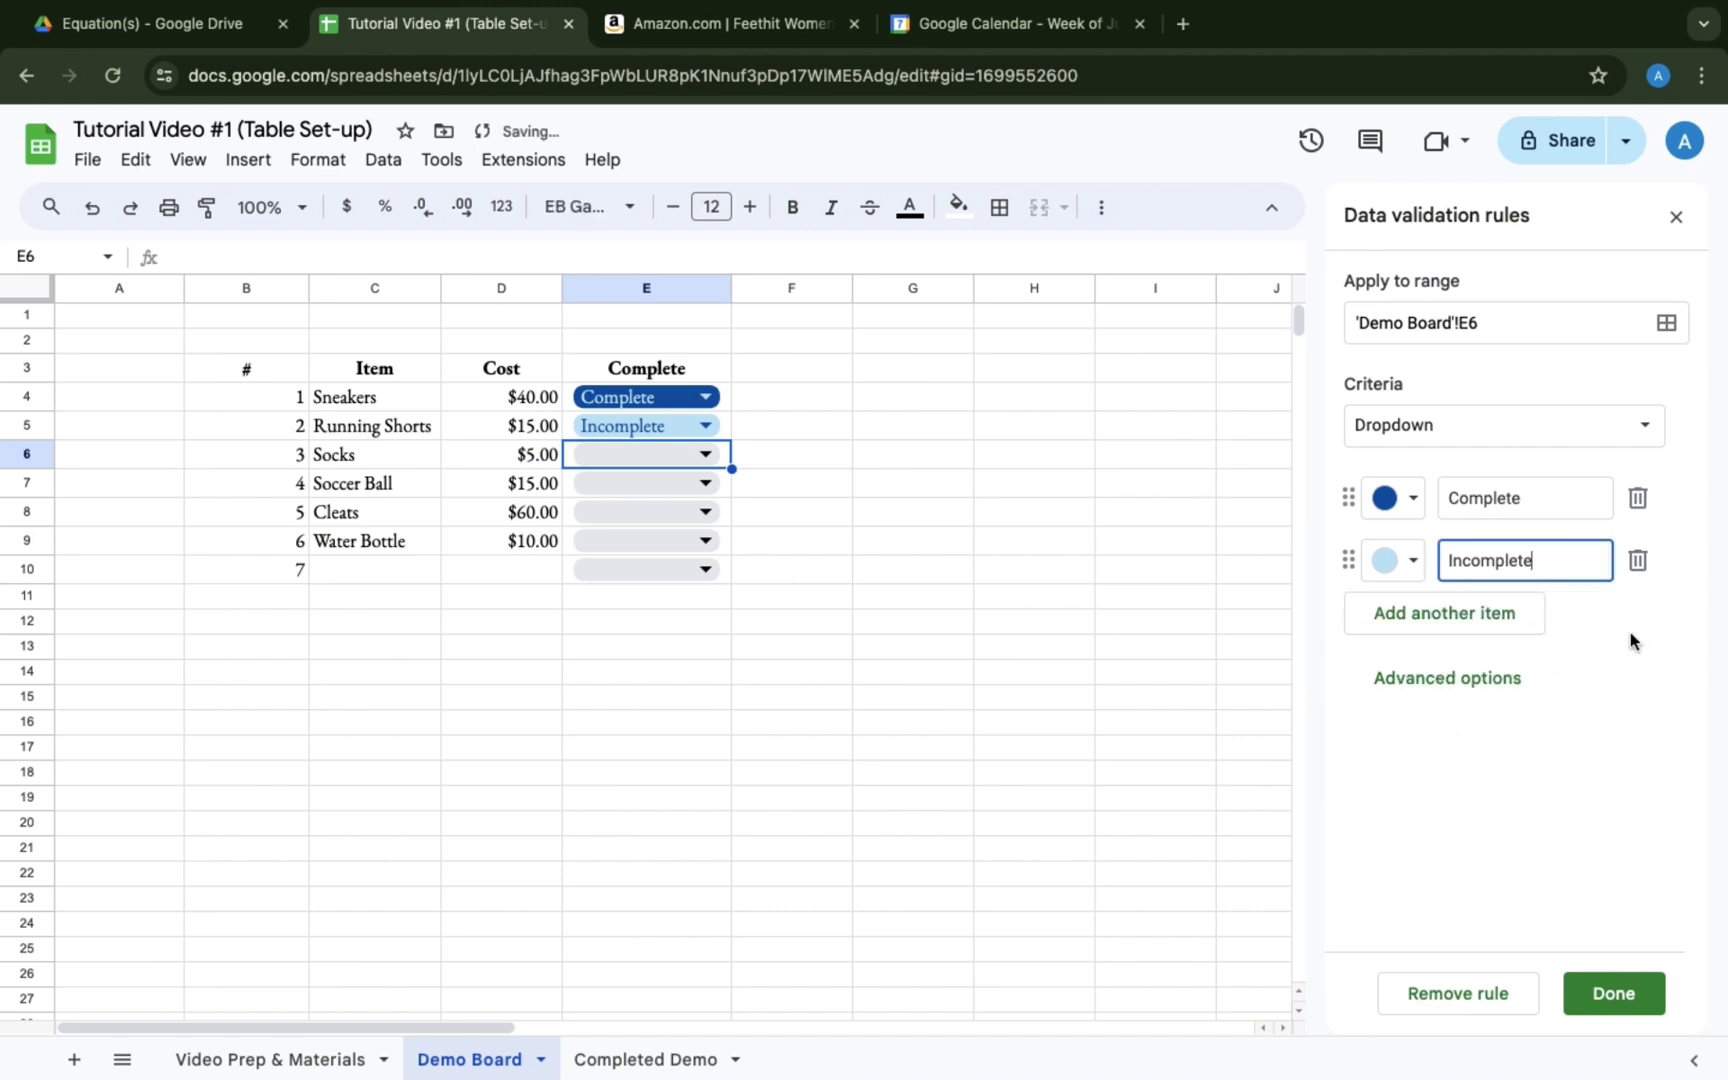
click(1676, 217)
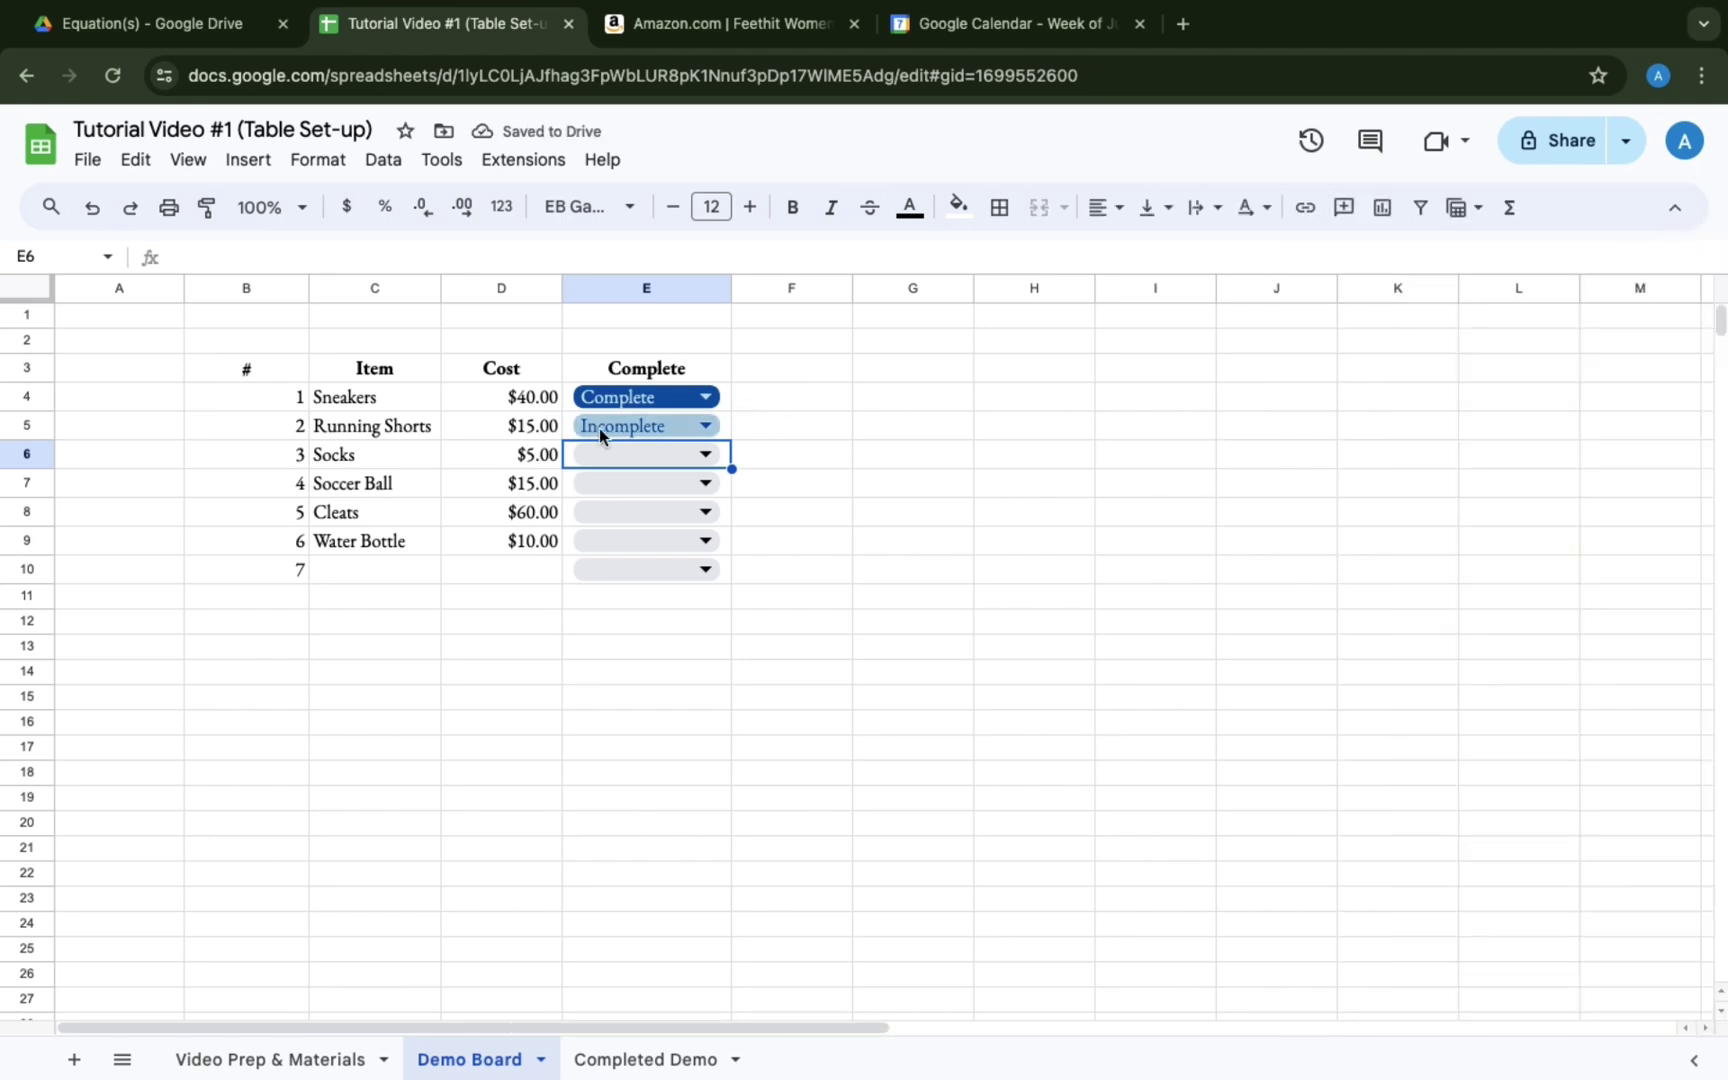
Switch to the open Amazon product page for the Feethit sneakers and copy its full web address.
click(421, 401)
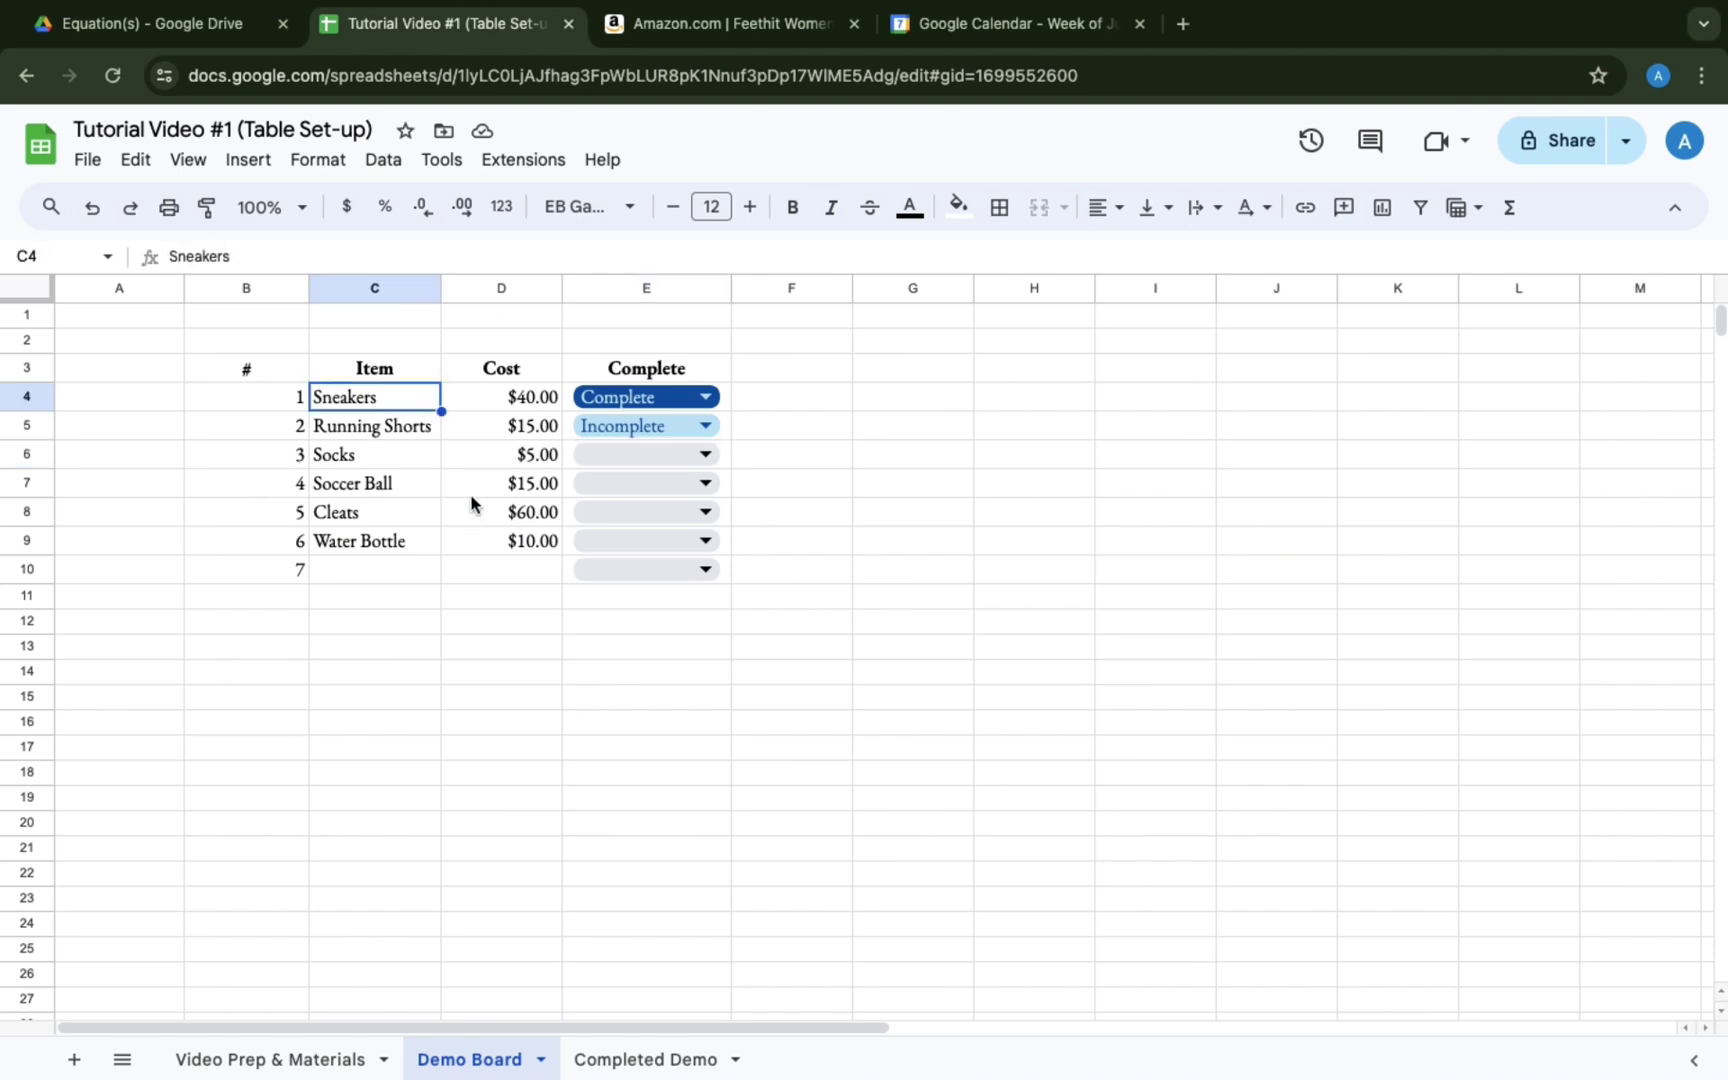
click(707, 32)
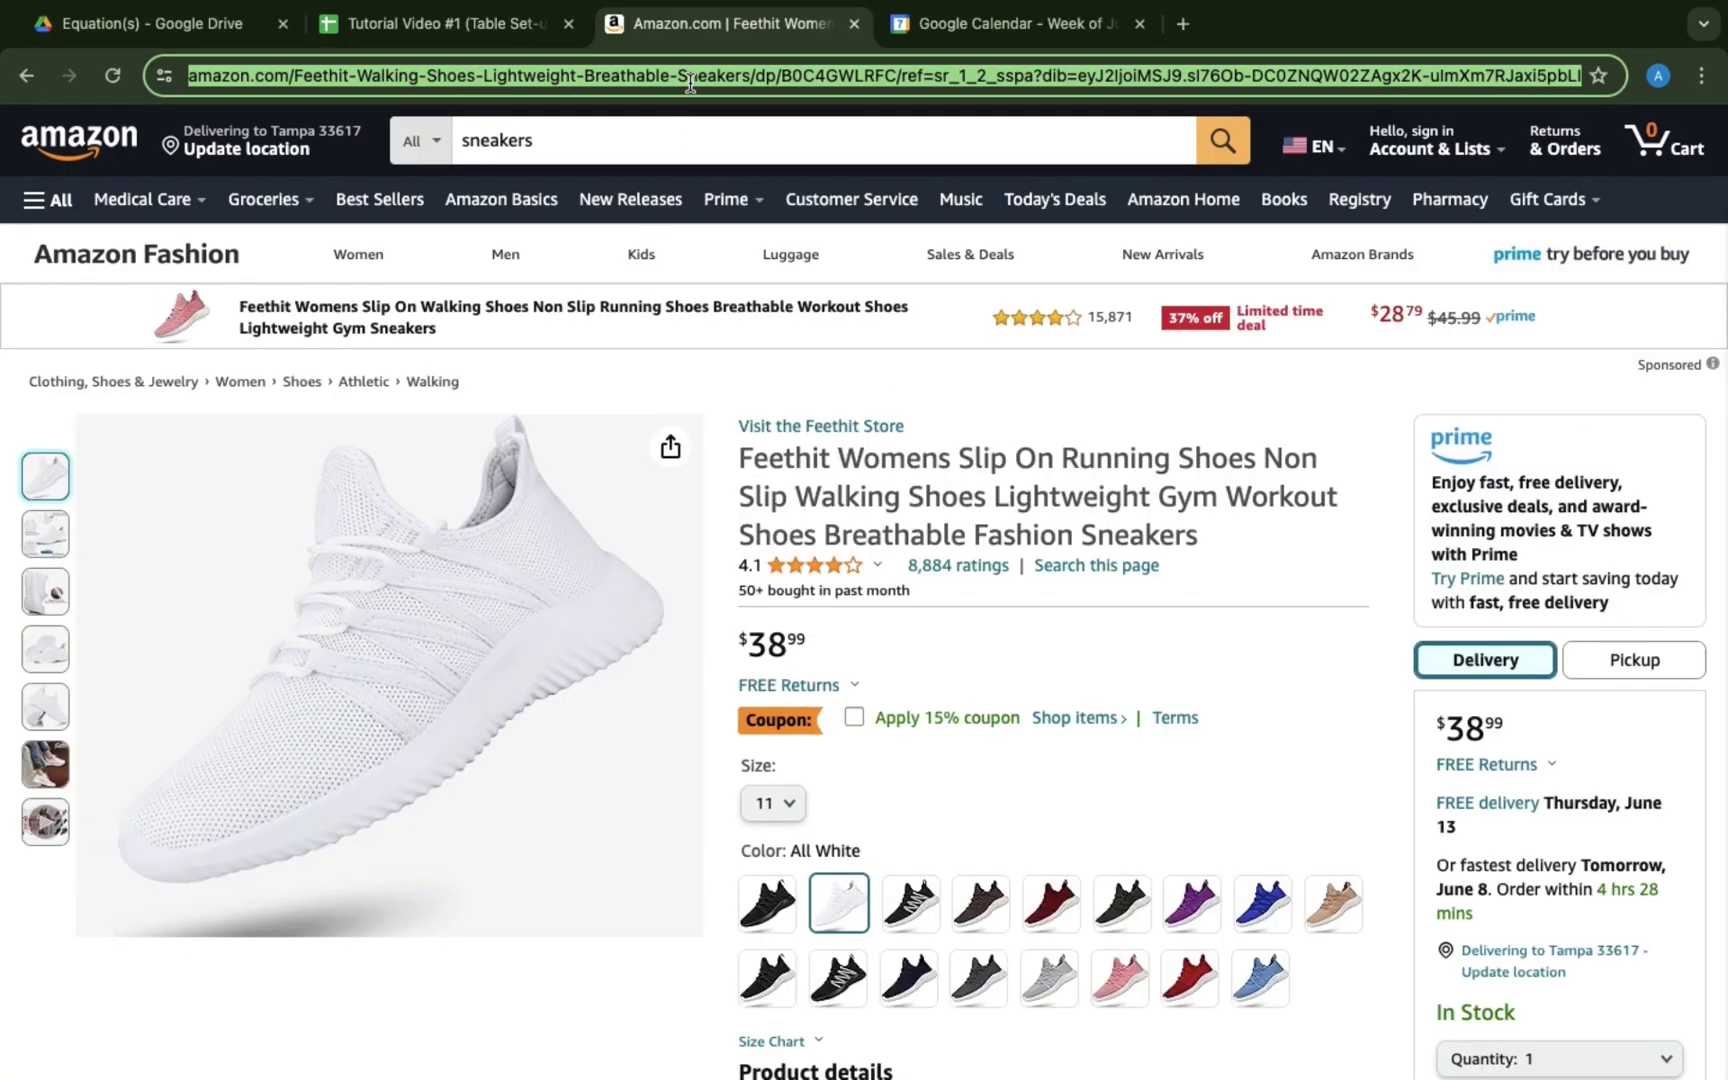
click(690, 82)
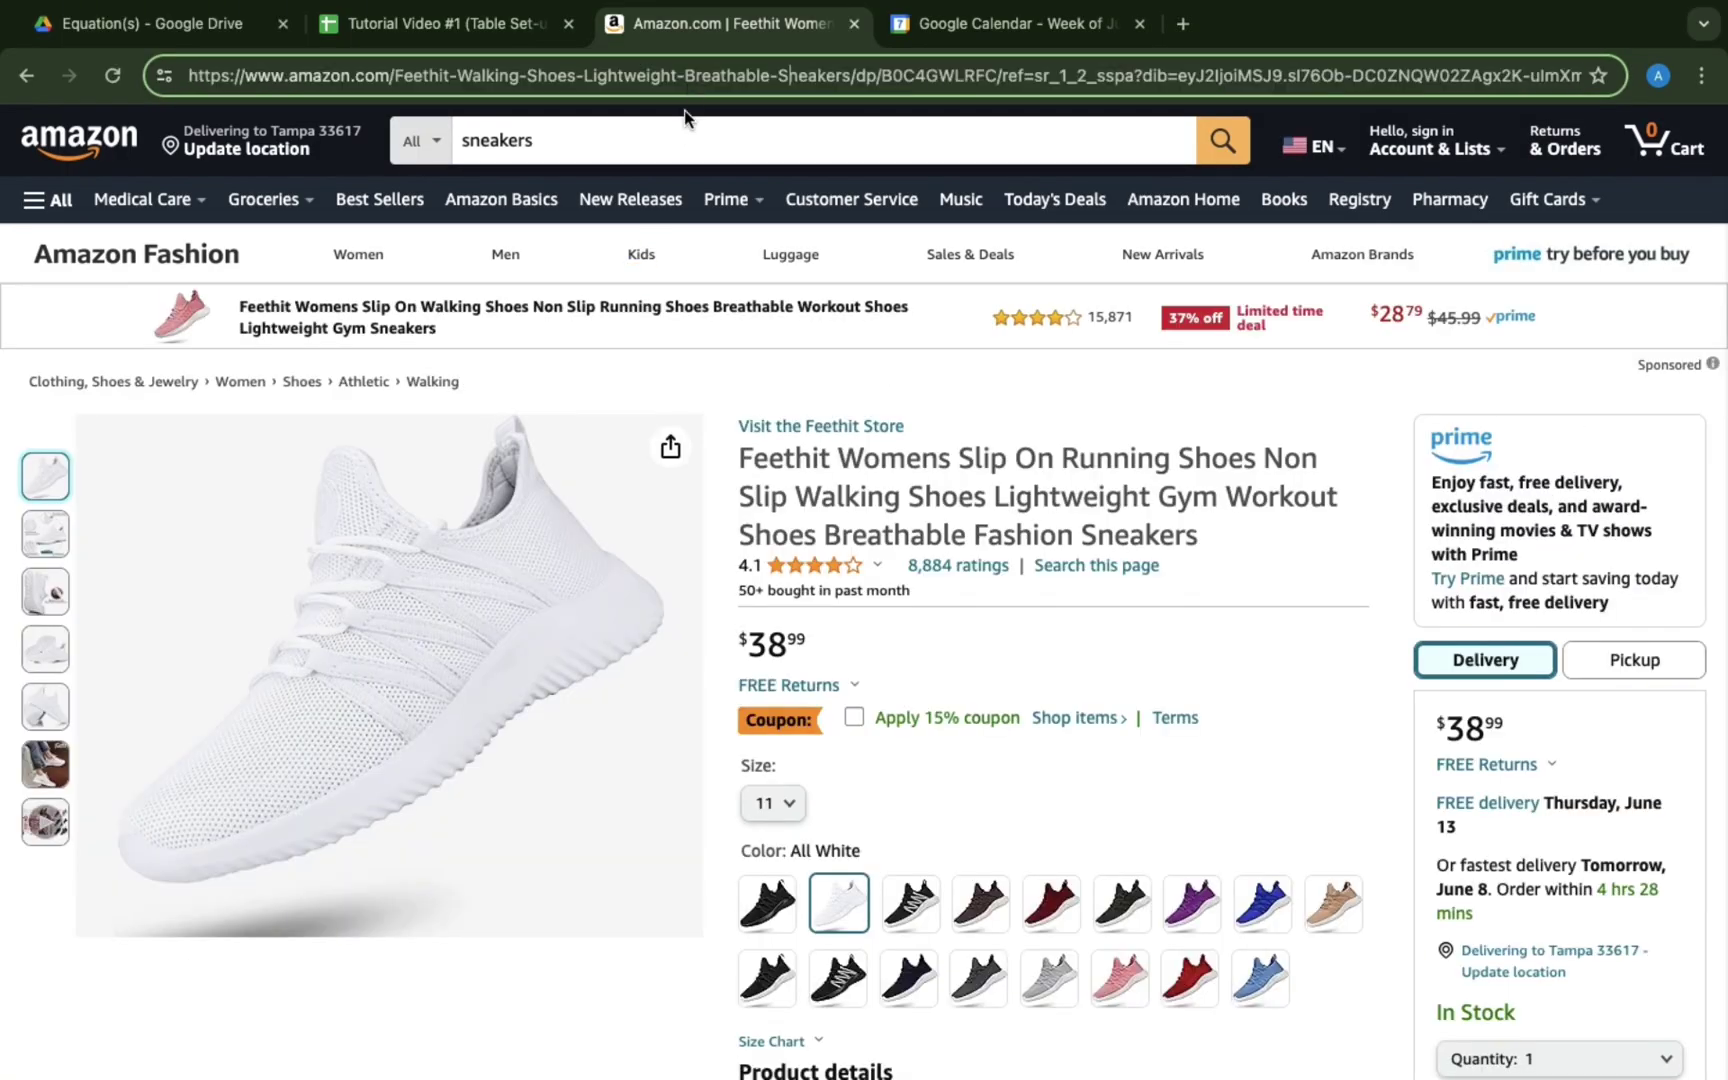
triple_click(689, 82)
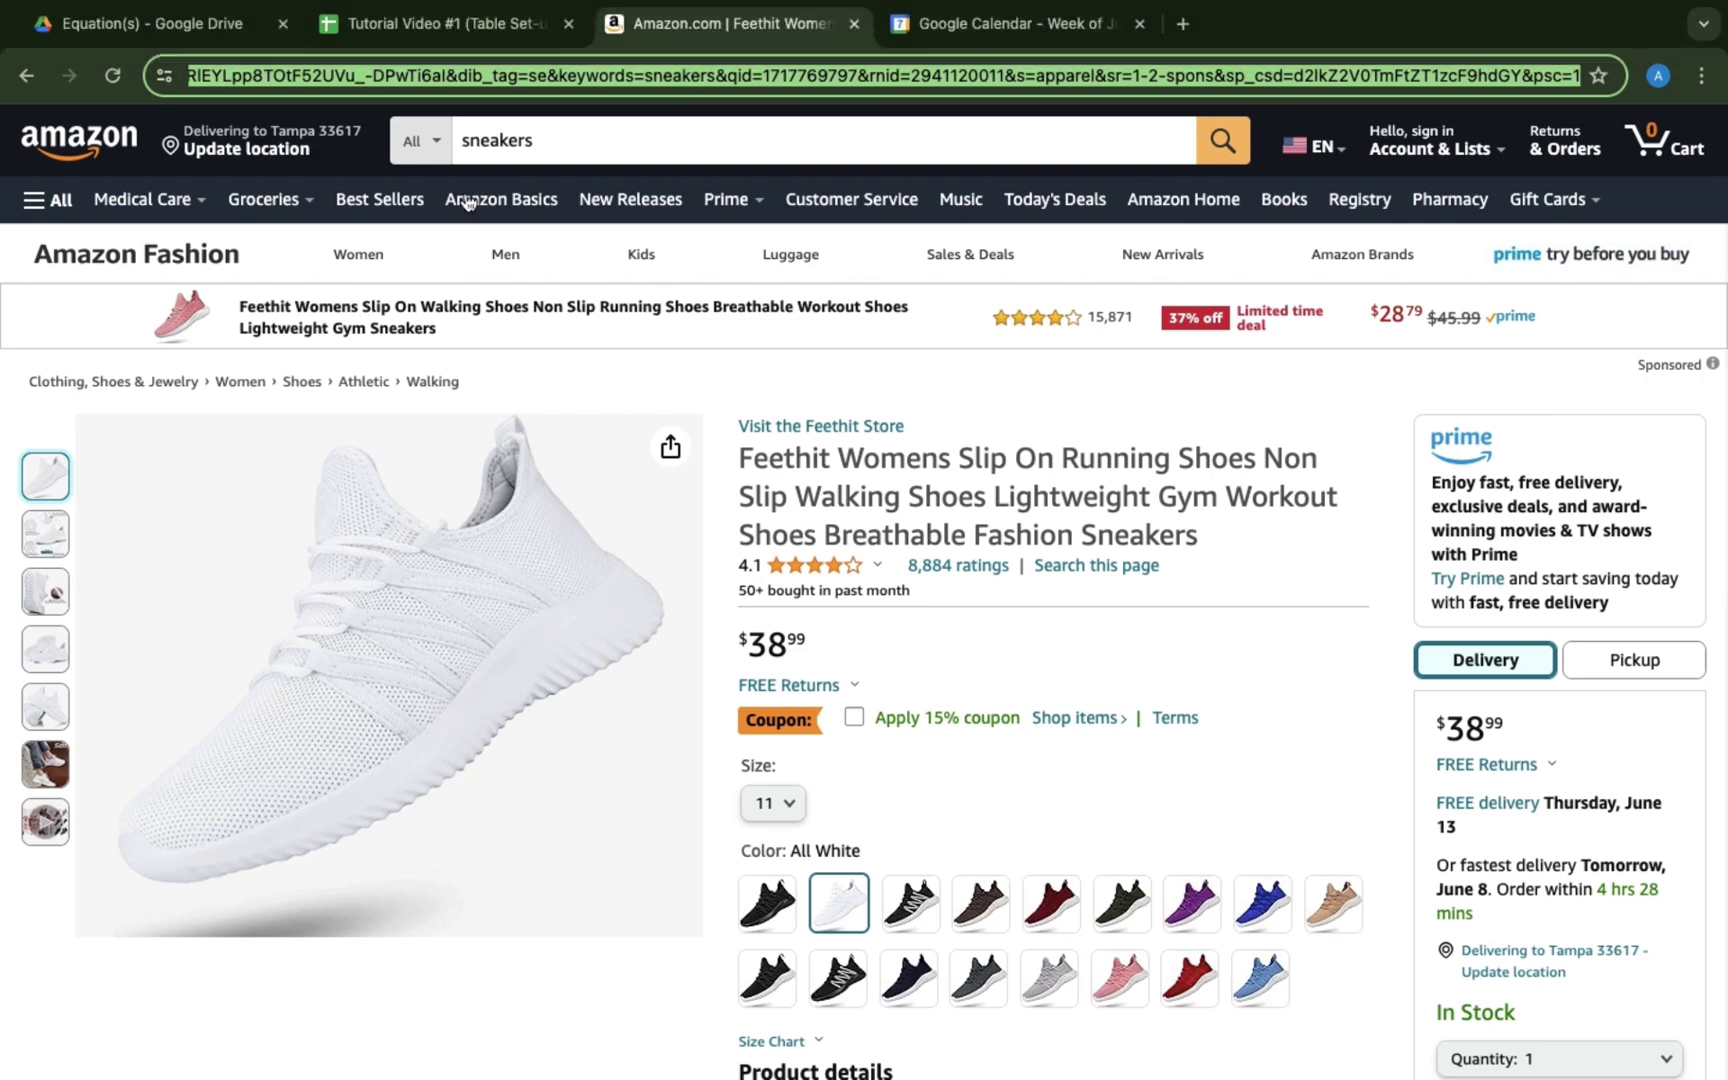
Return to the Google Sheets shopping list and link the Sneakers text in C4 to the copied Amazon address.
click(491, 40)
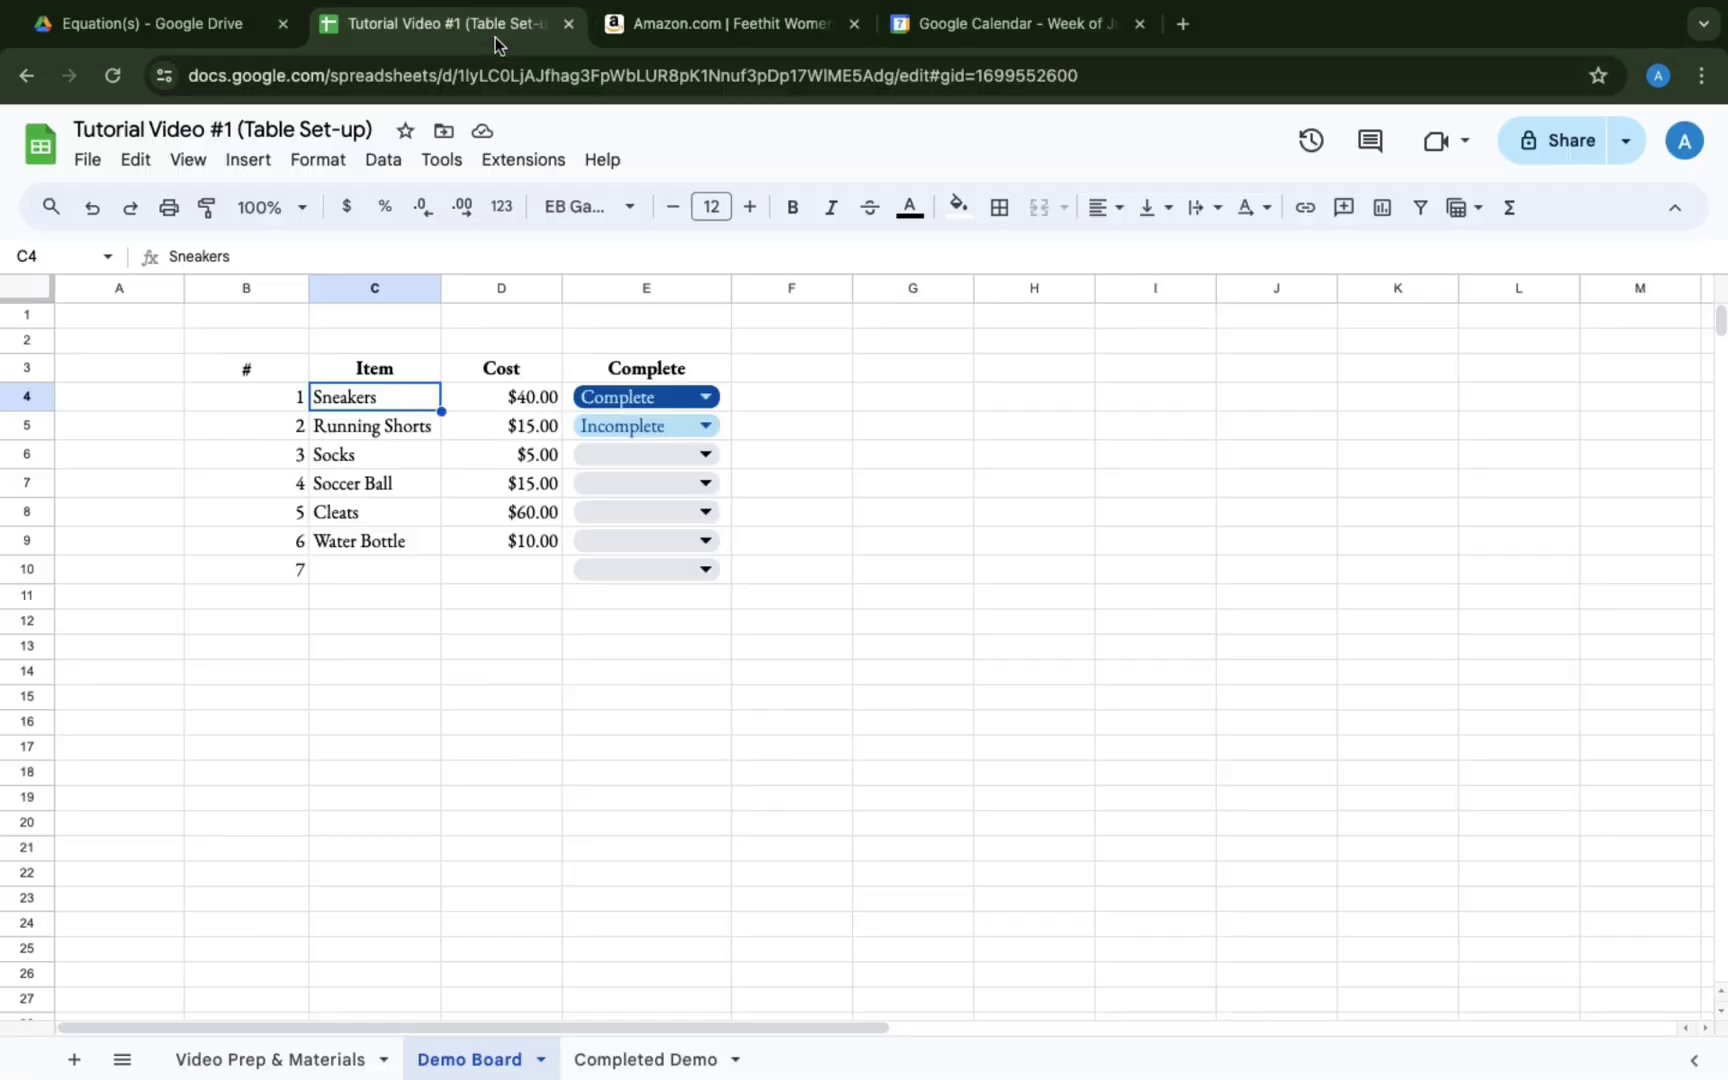
click(400, 435)
click(399, 400)
key(super+k)
key(super+v)
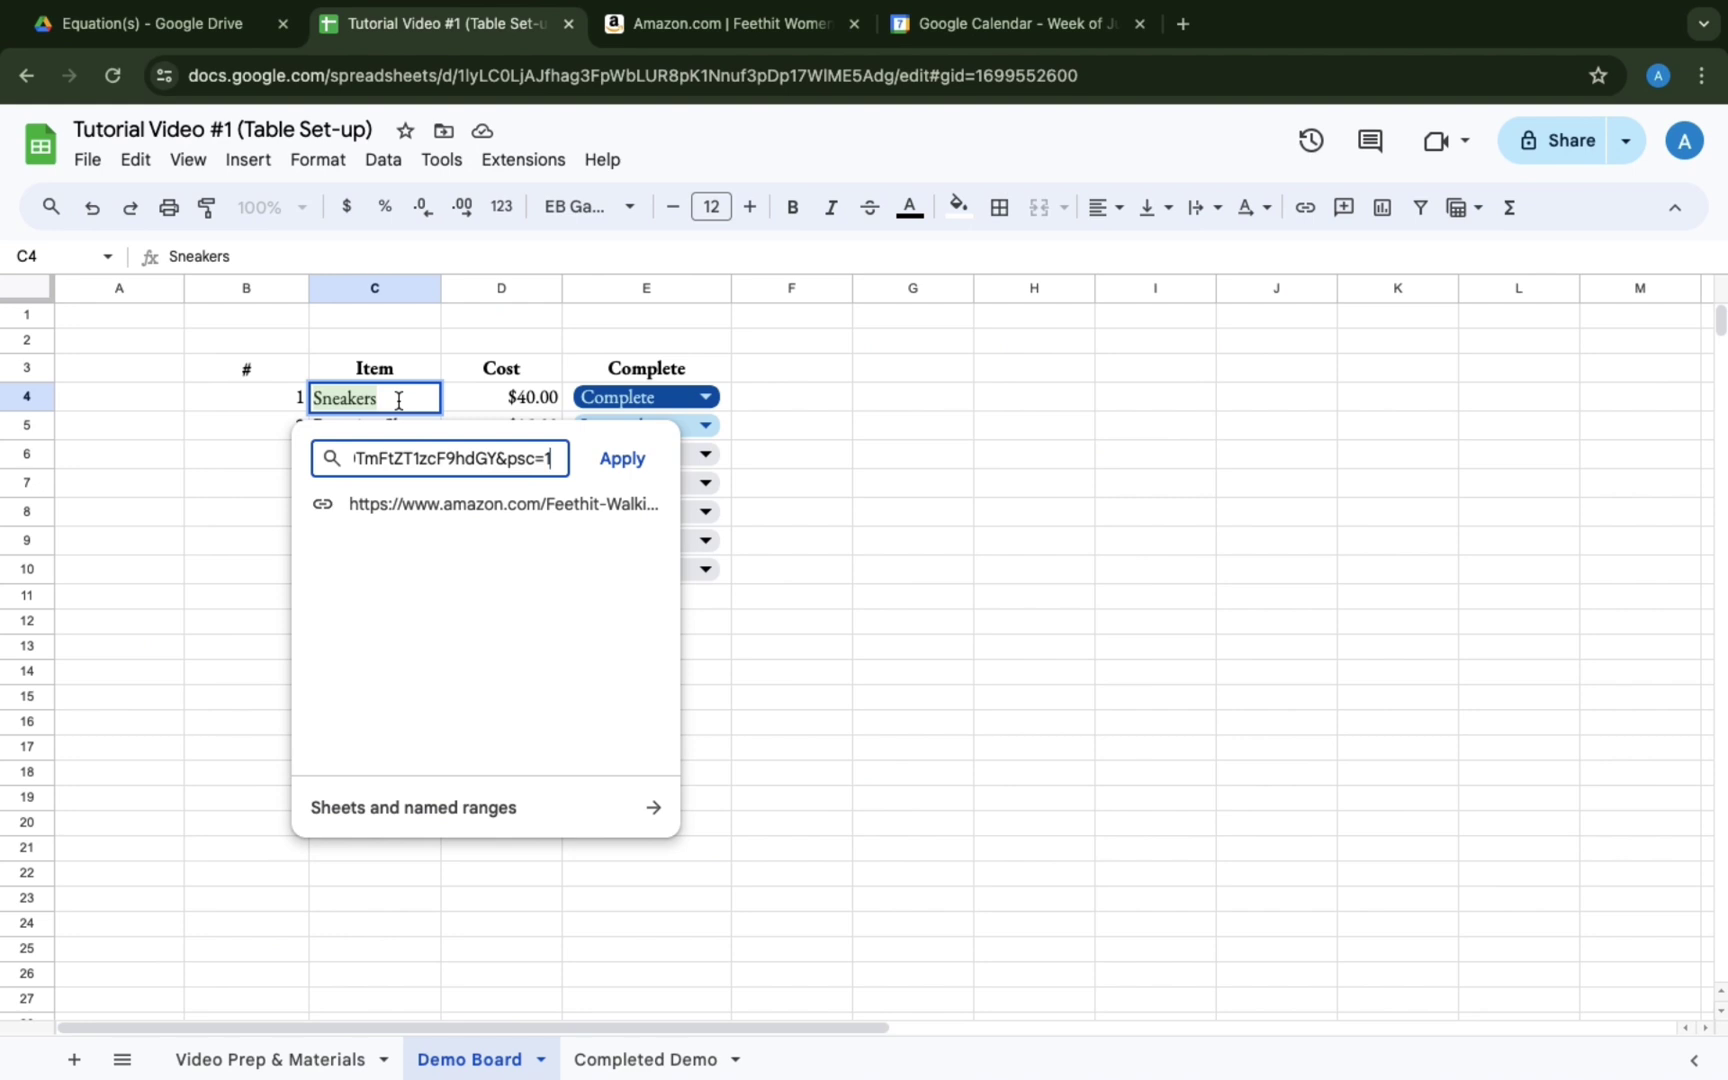
key(Return)
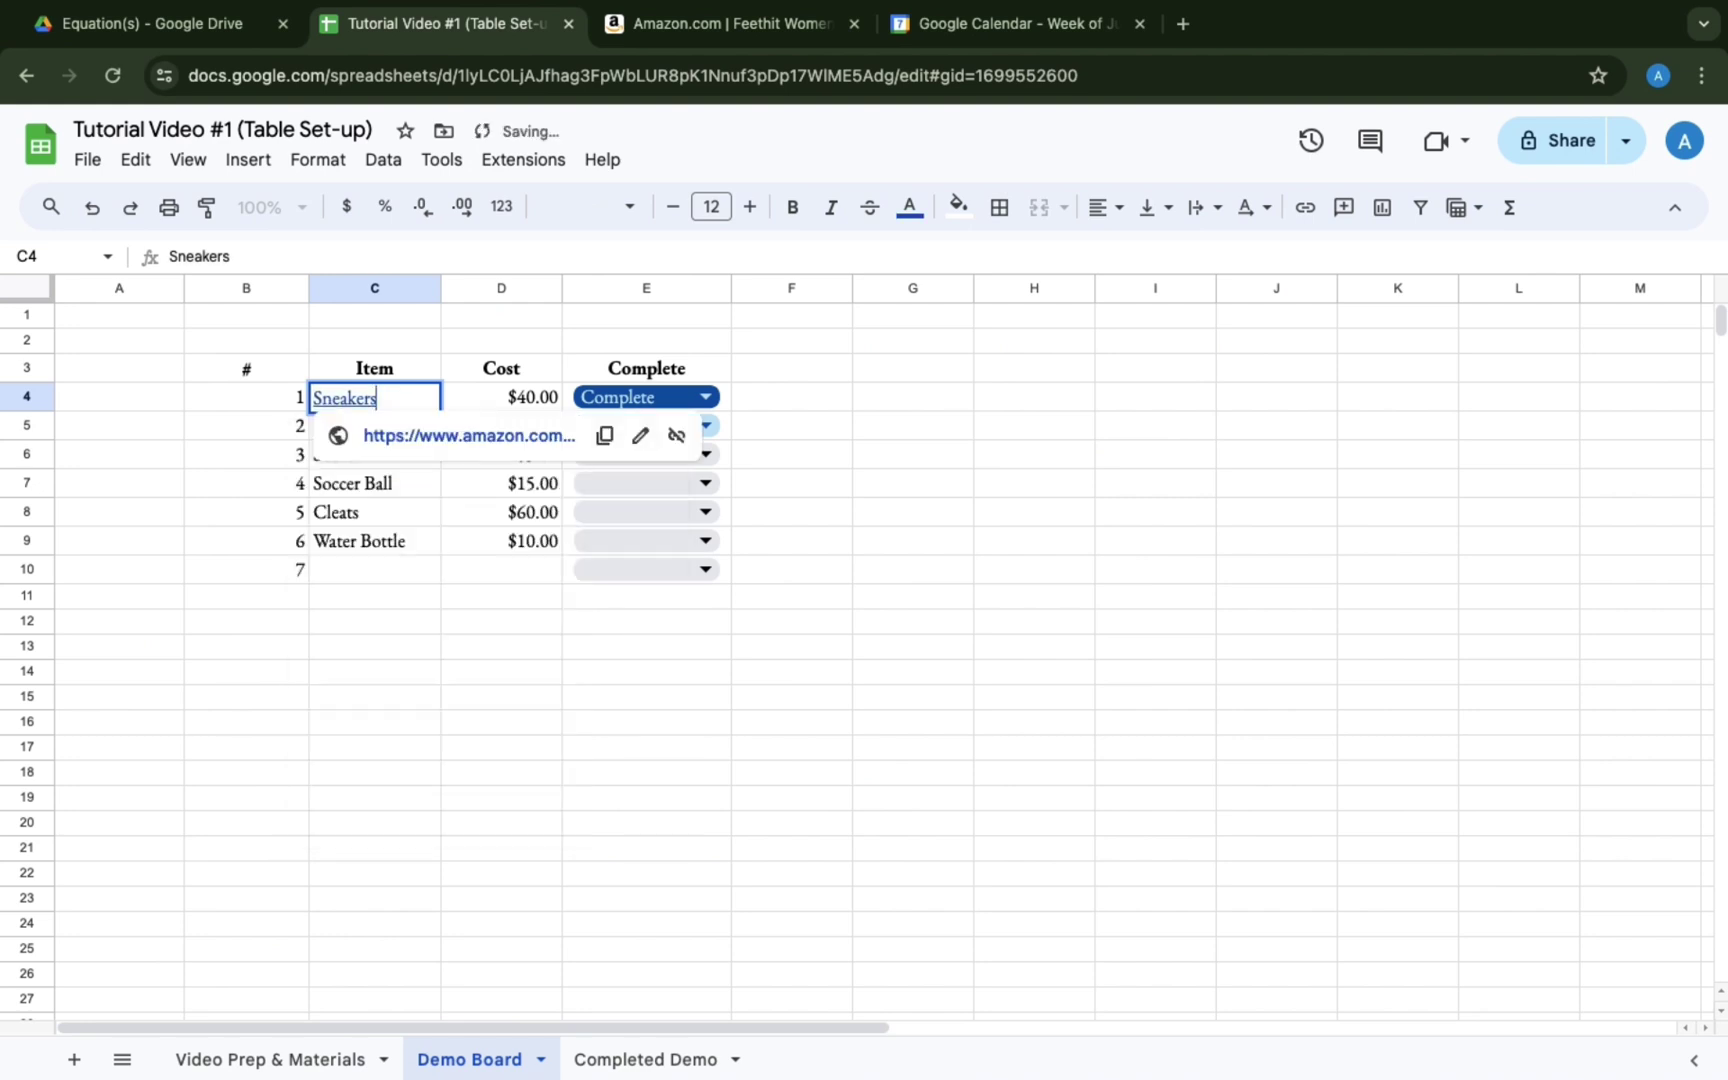
click(434, 674)
Open the Sneakers link from C4 to check its Amazon product page, and return to the spreadsheet.
click(386, 404)
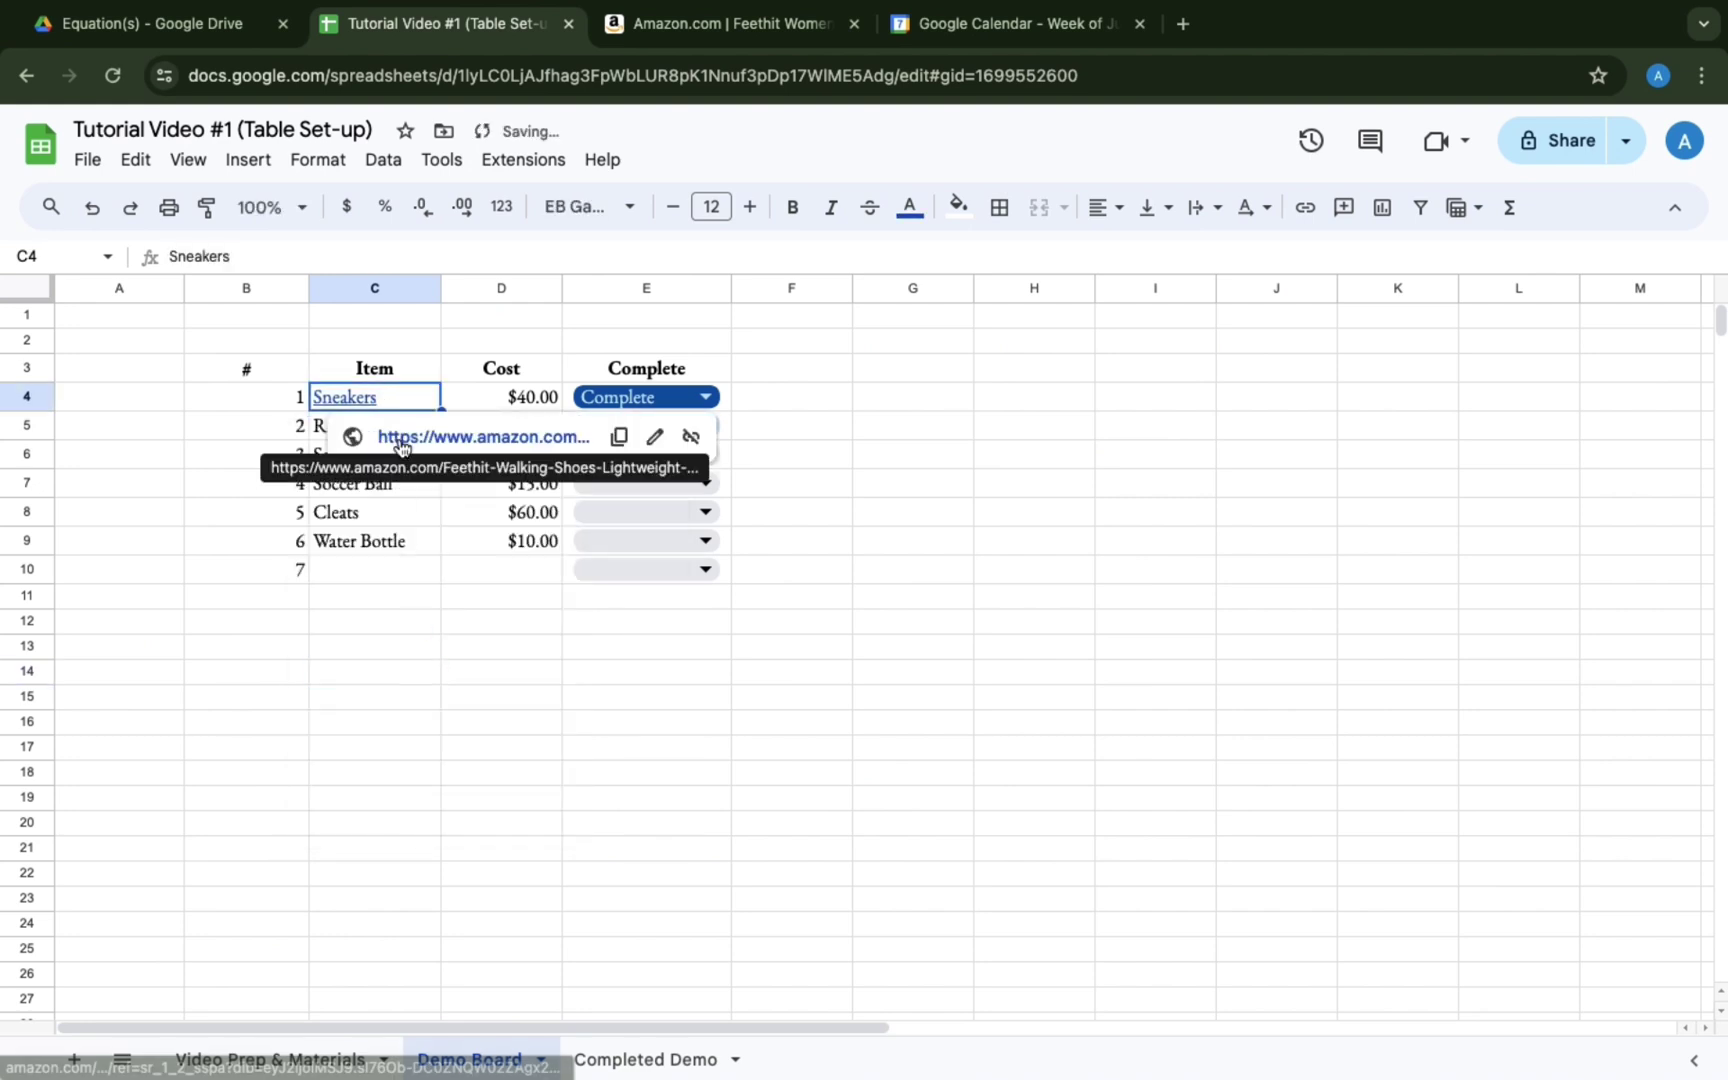
click(401, 437)
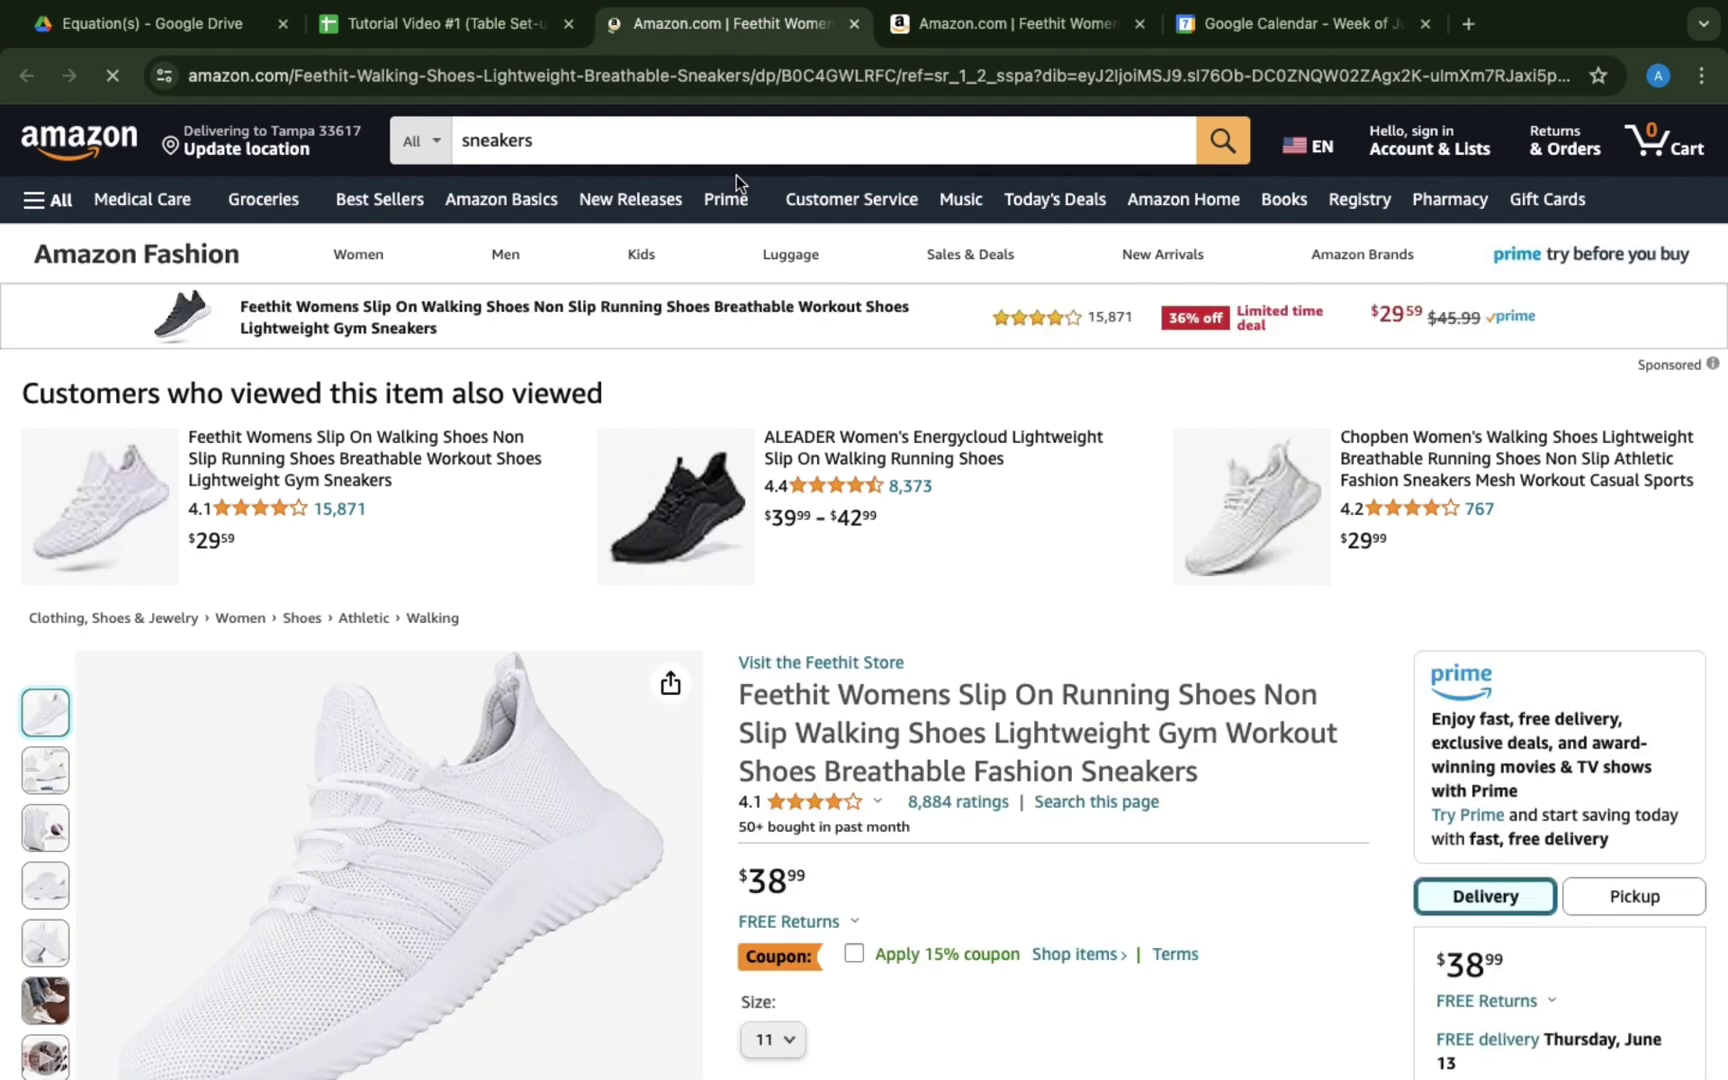
click(486, 28)
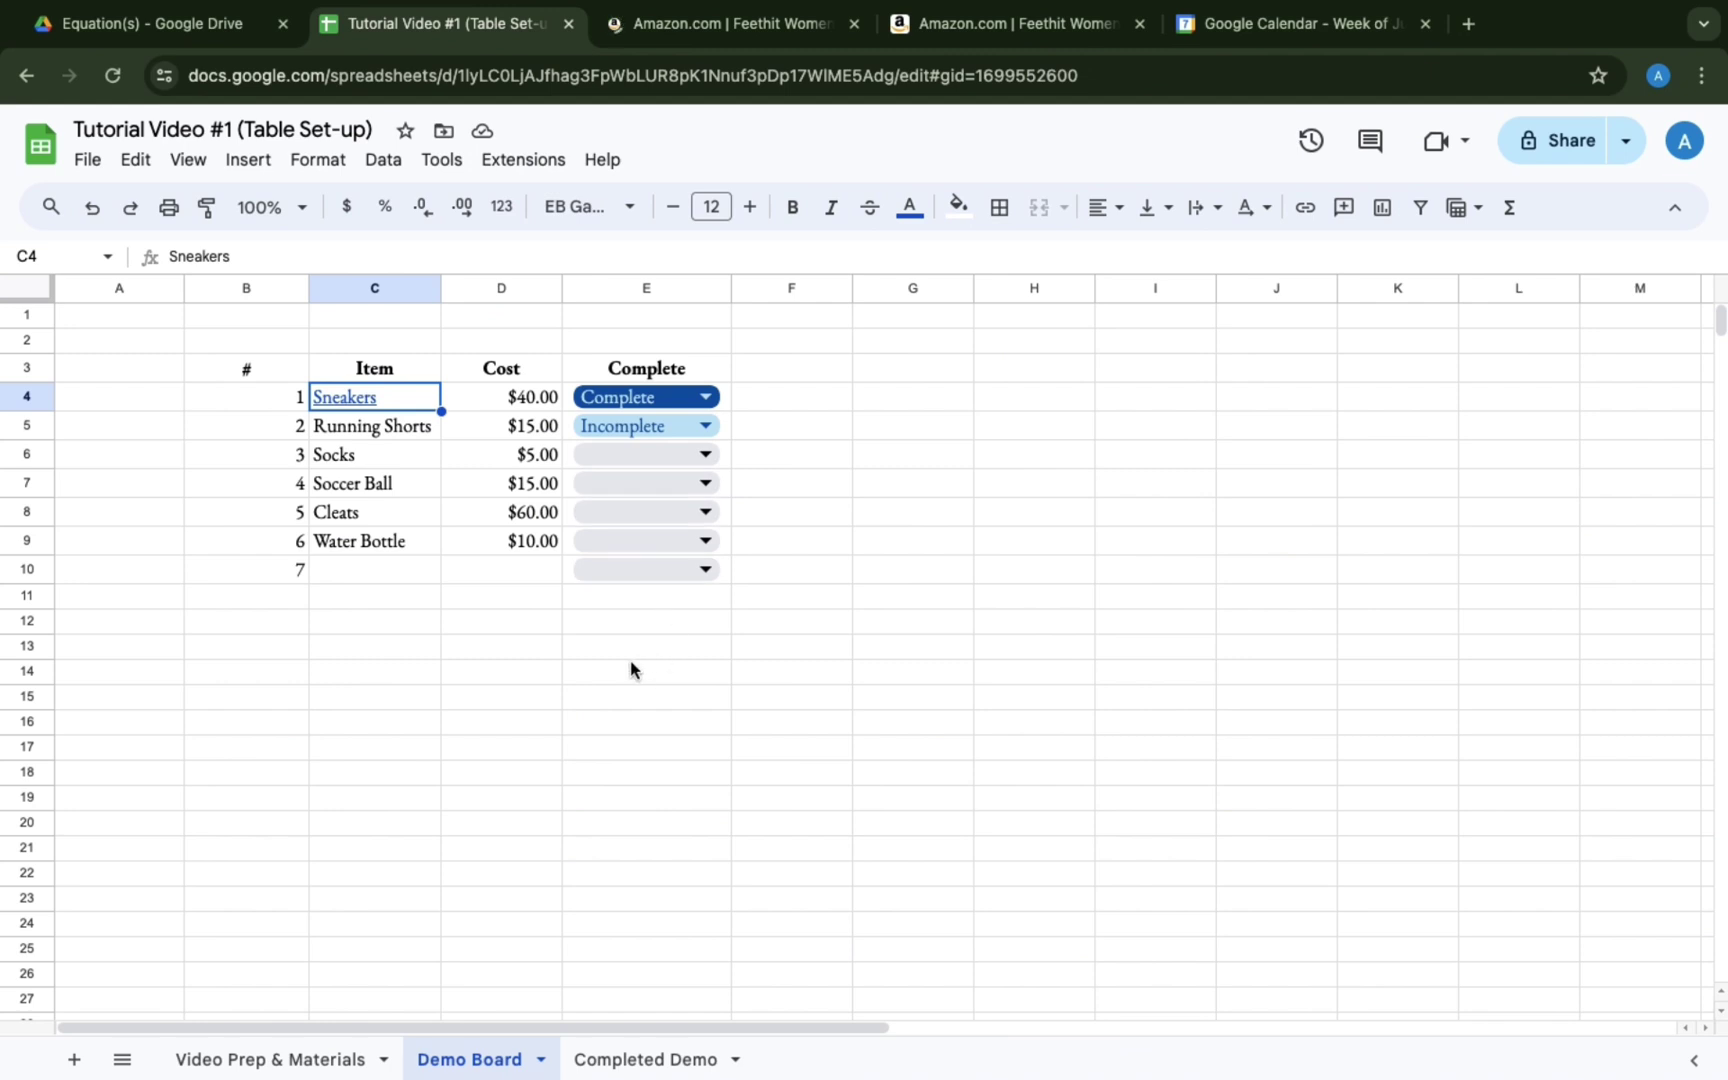
Enter the label Totals: in B11 beneath the numbered rows and select the Cost cell D11 in that row.
click(205, 597)
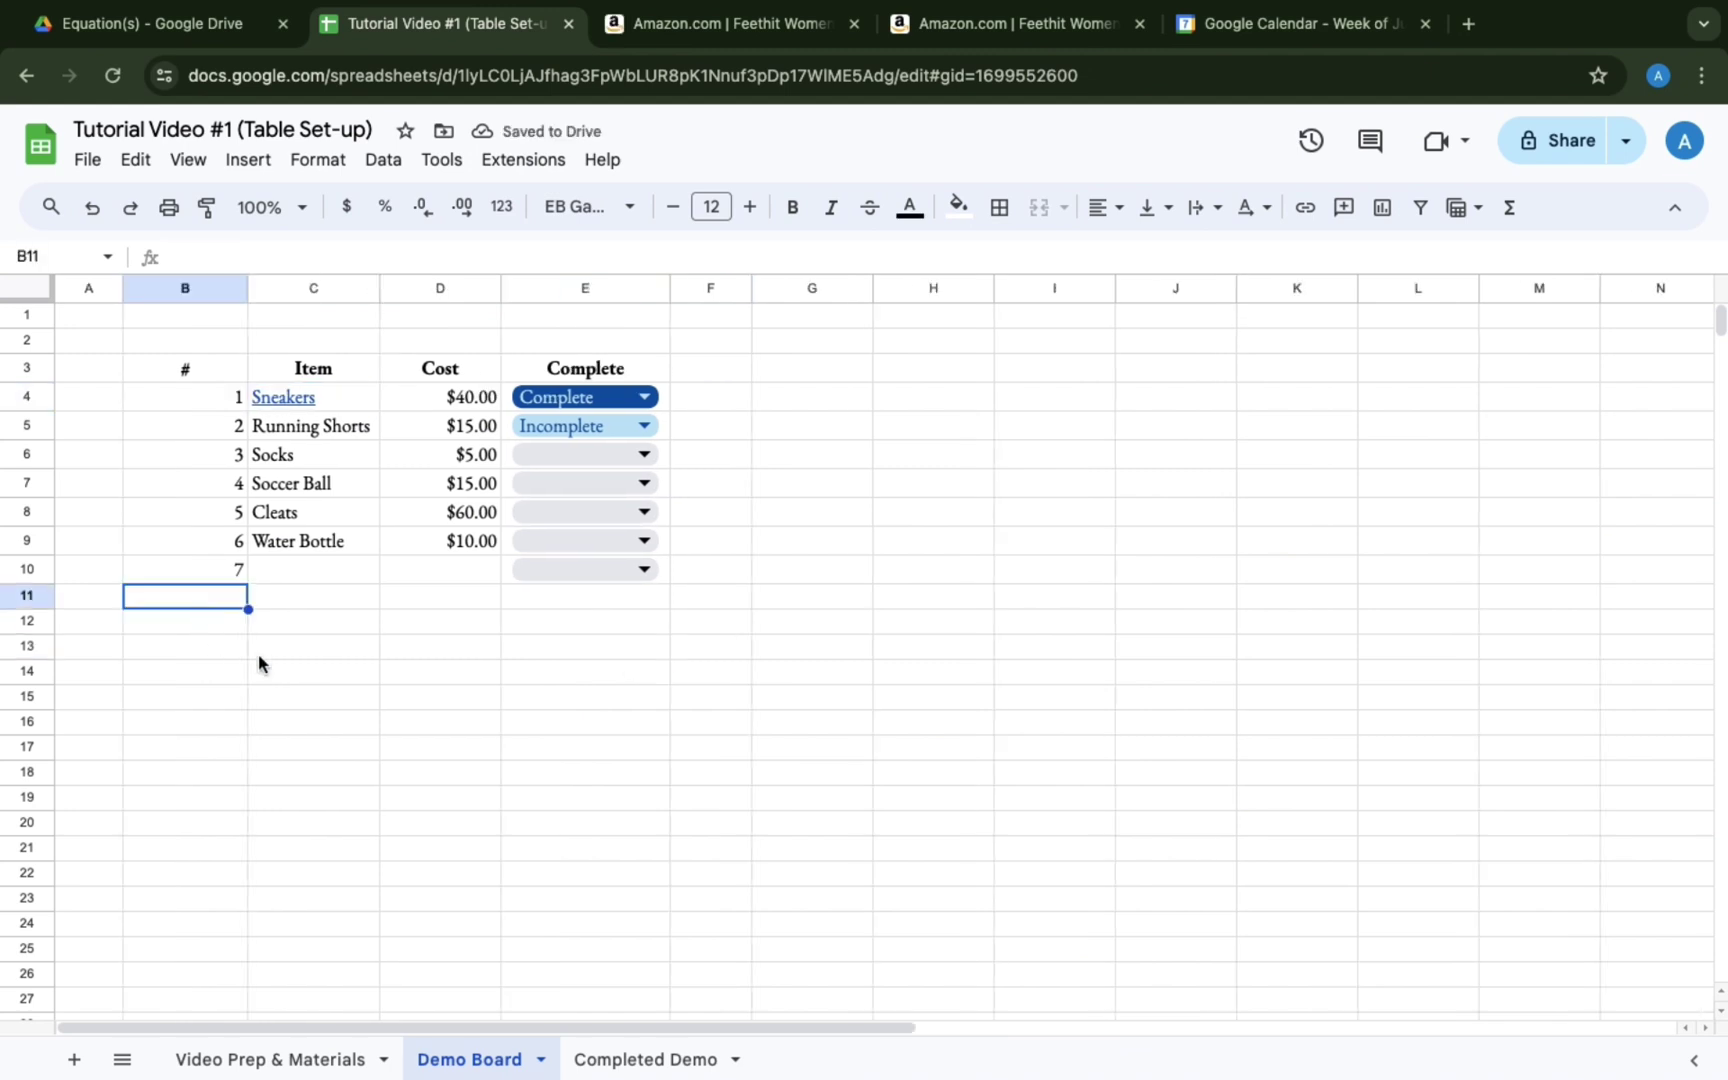
text(Totals:)
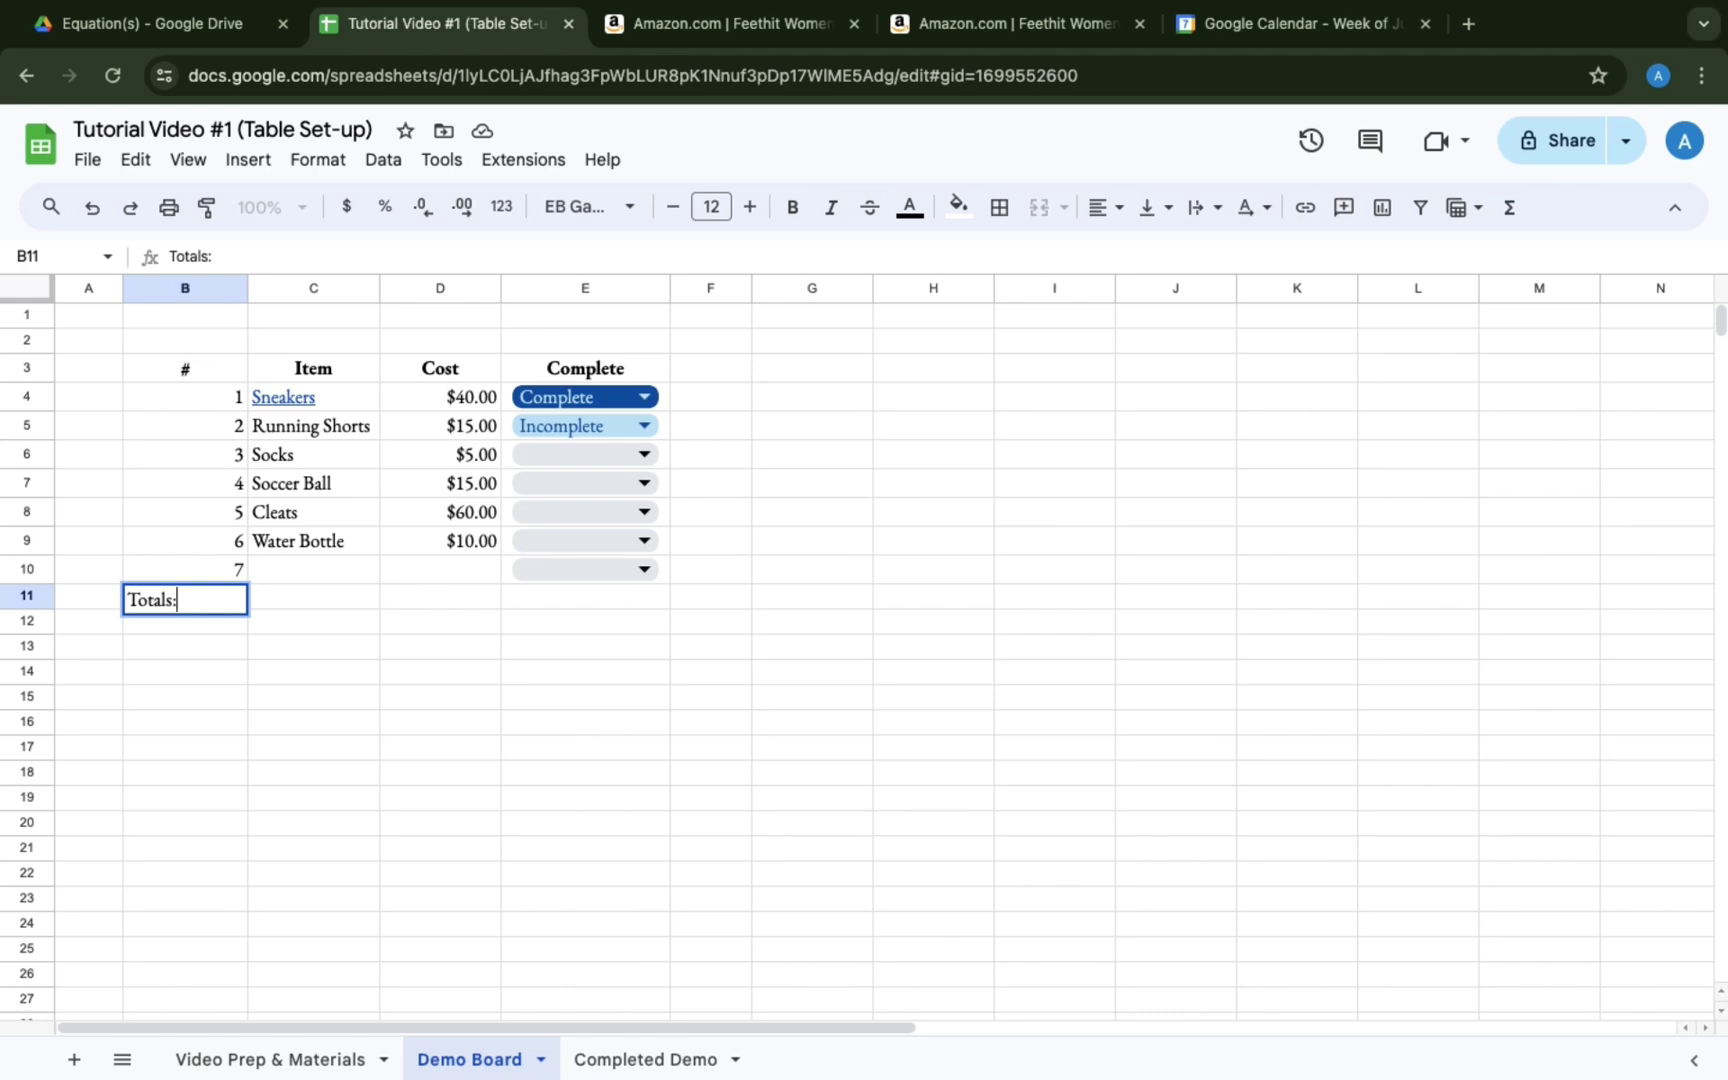
click(310, 605)
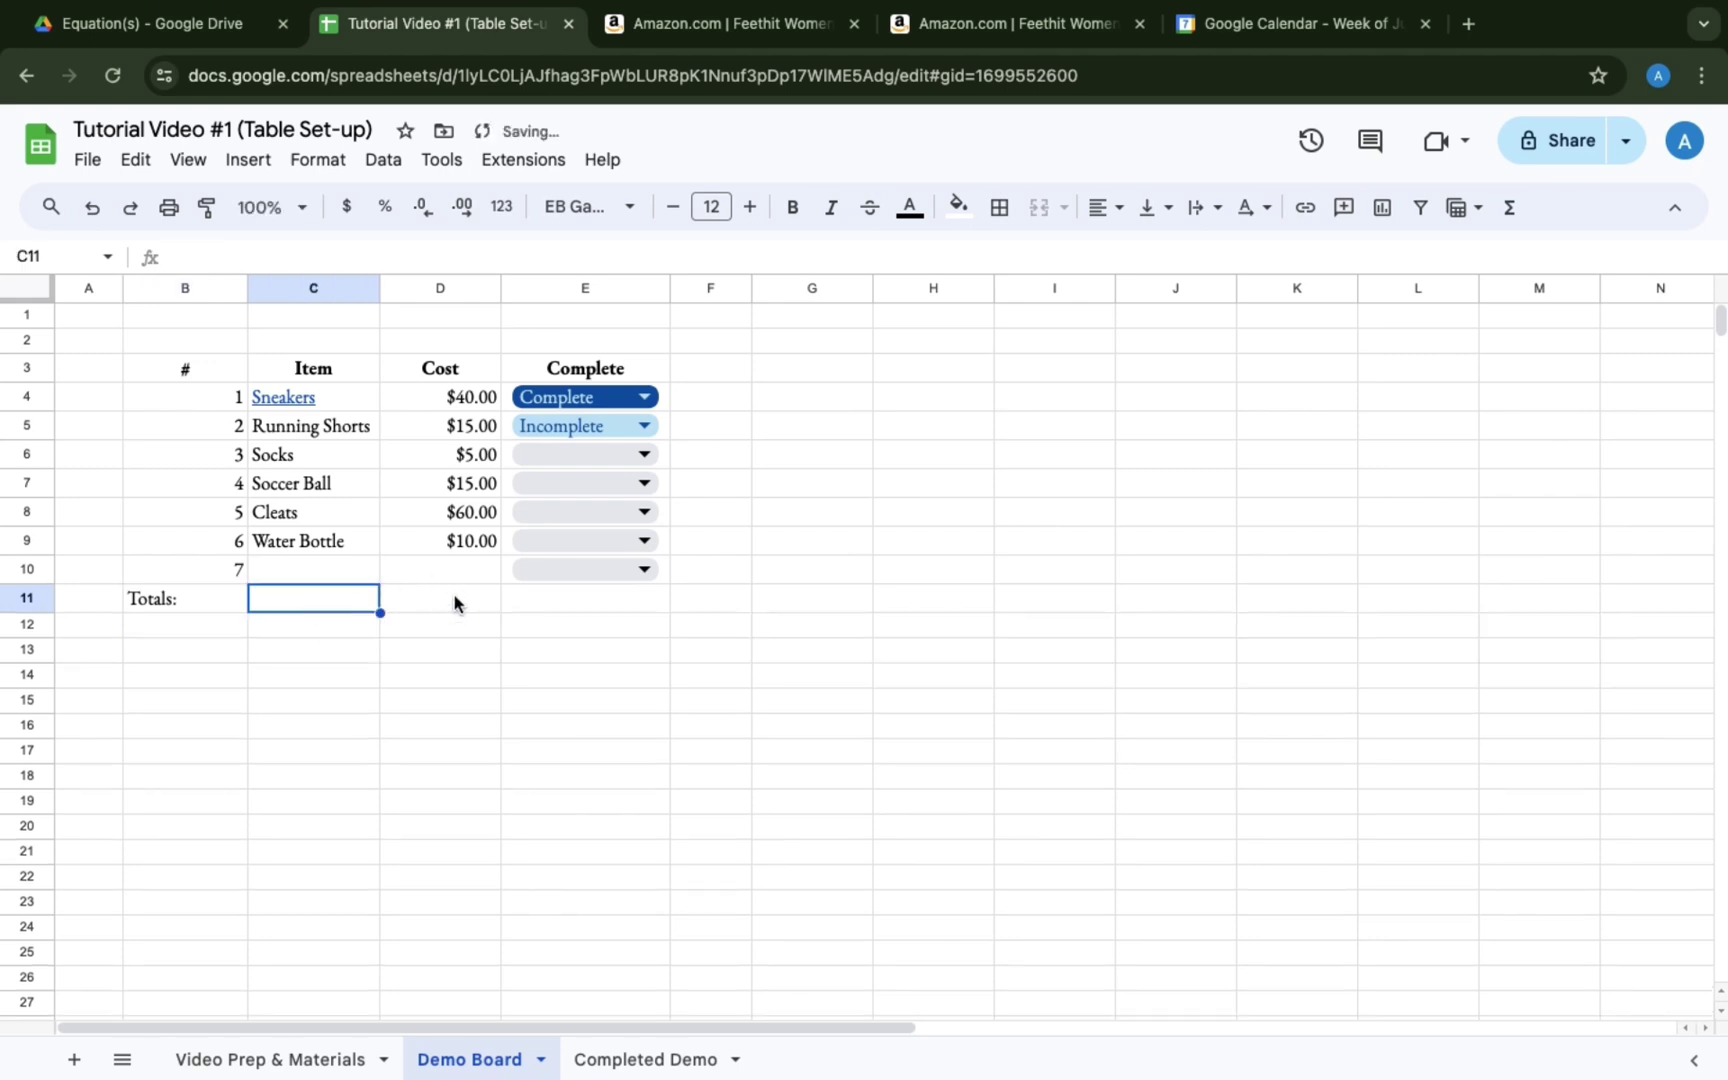
click(455, 600)
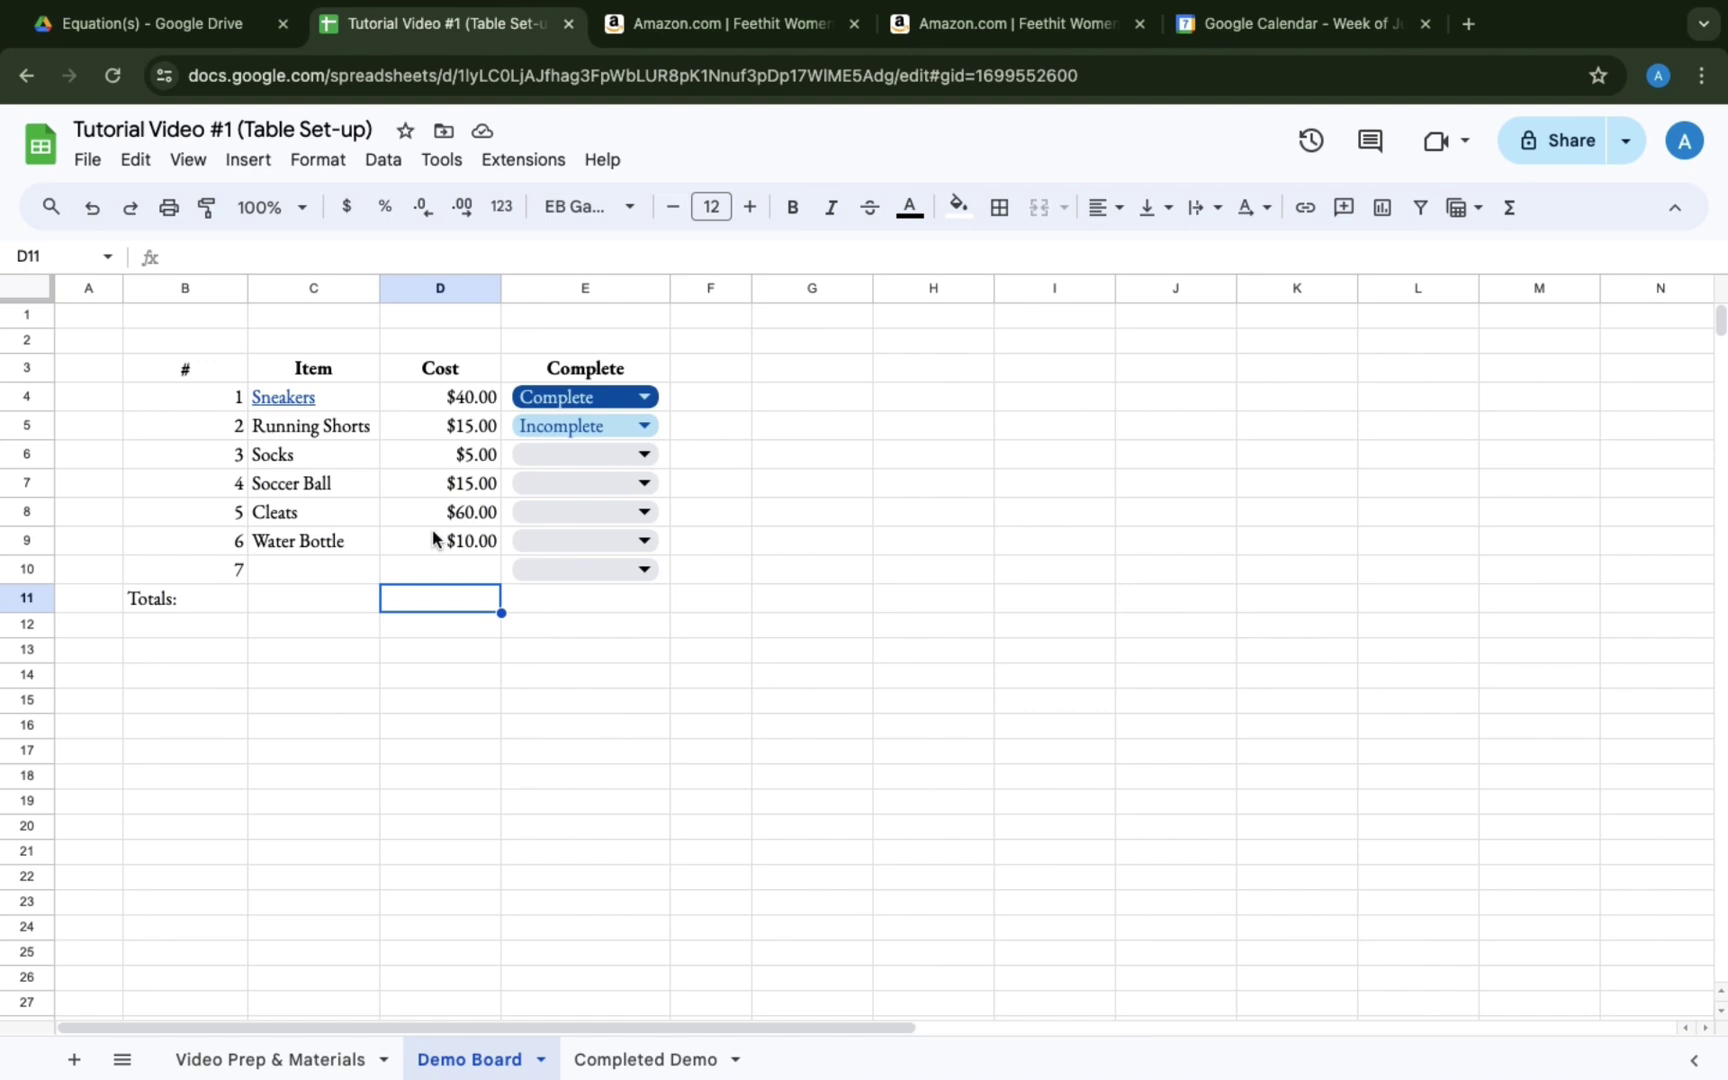
Enter the formula =sum(D4:D10) in D11 to total the Cost column.
text(=)
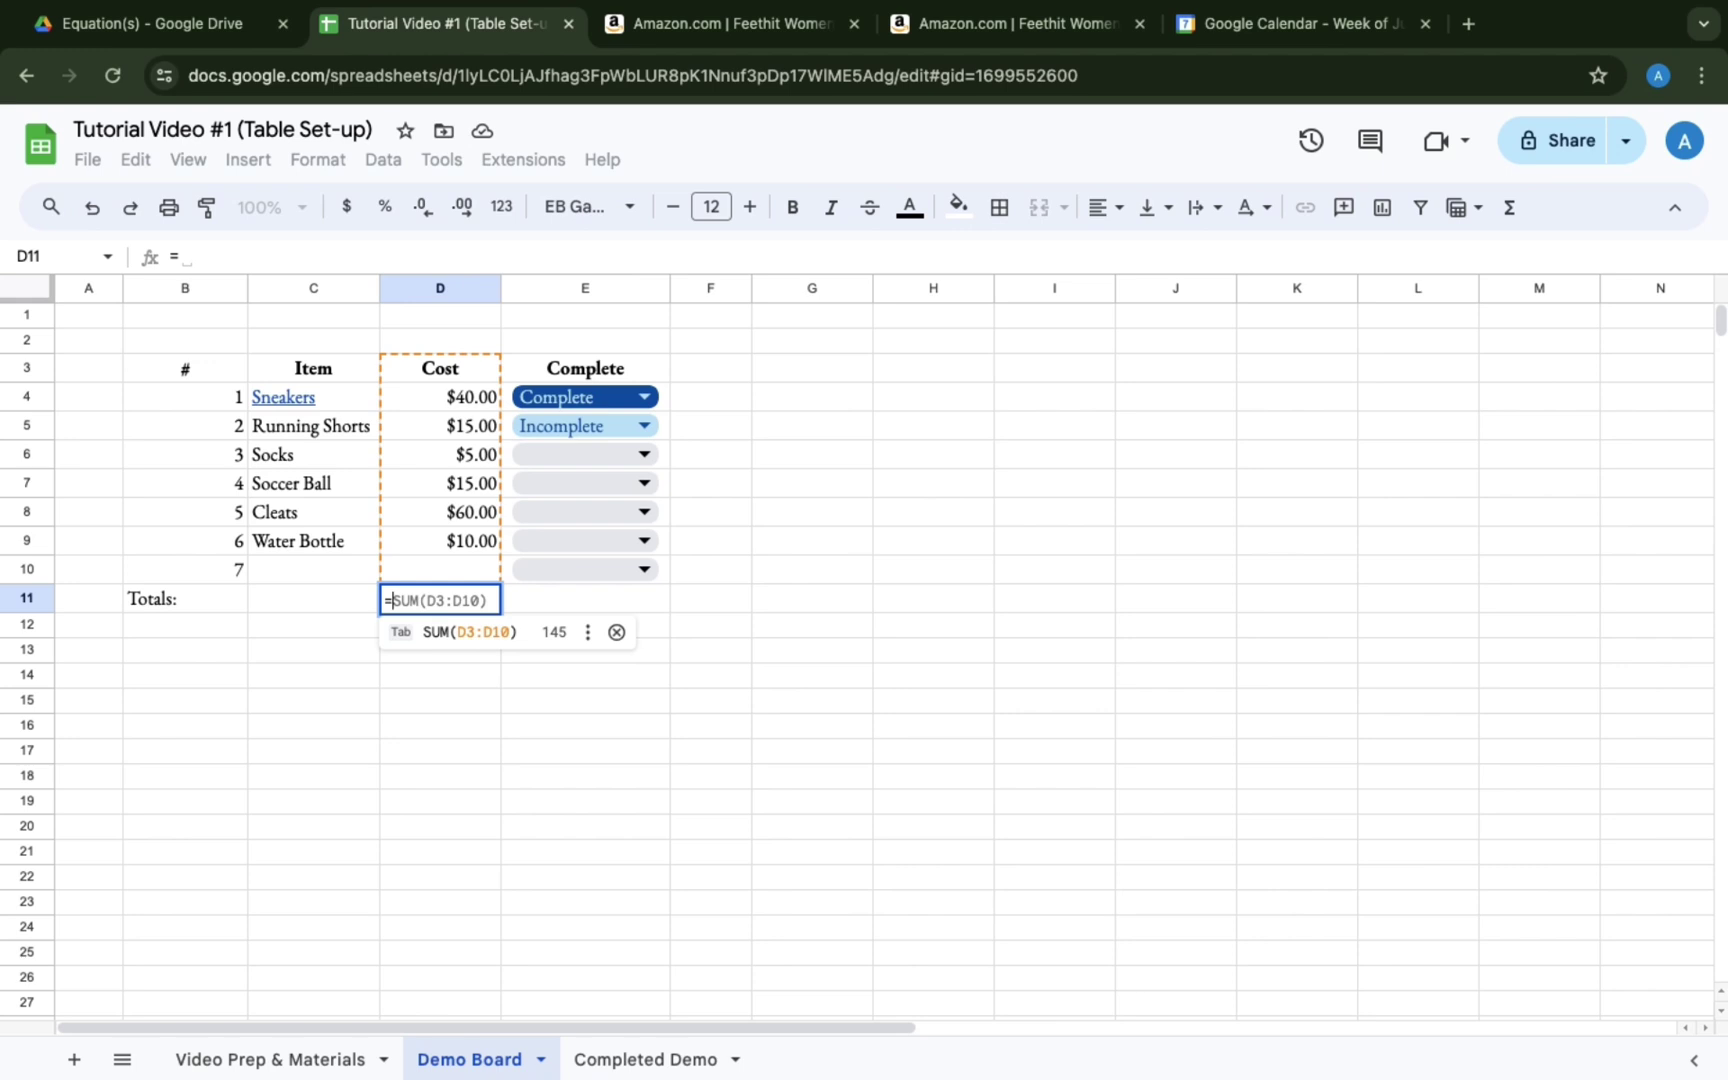
text(sum)
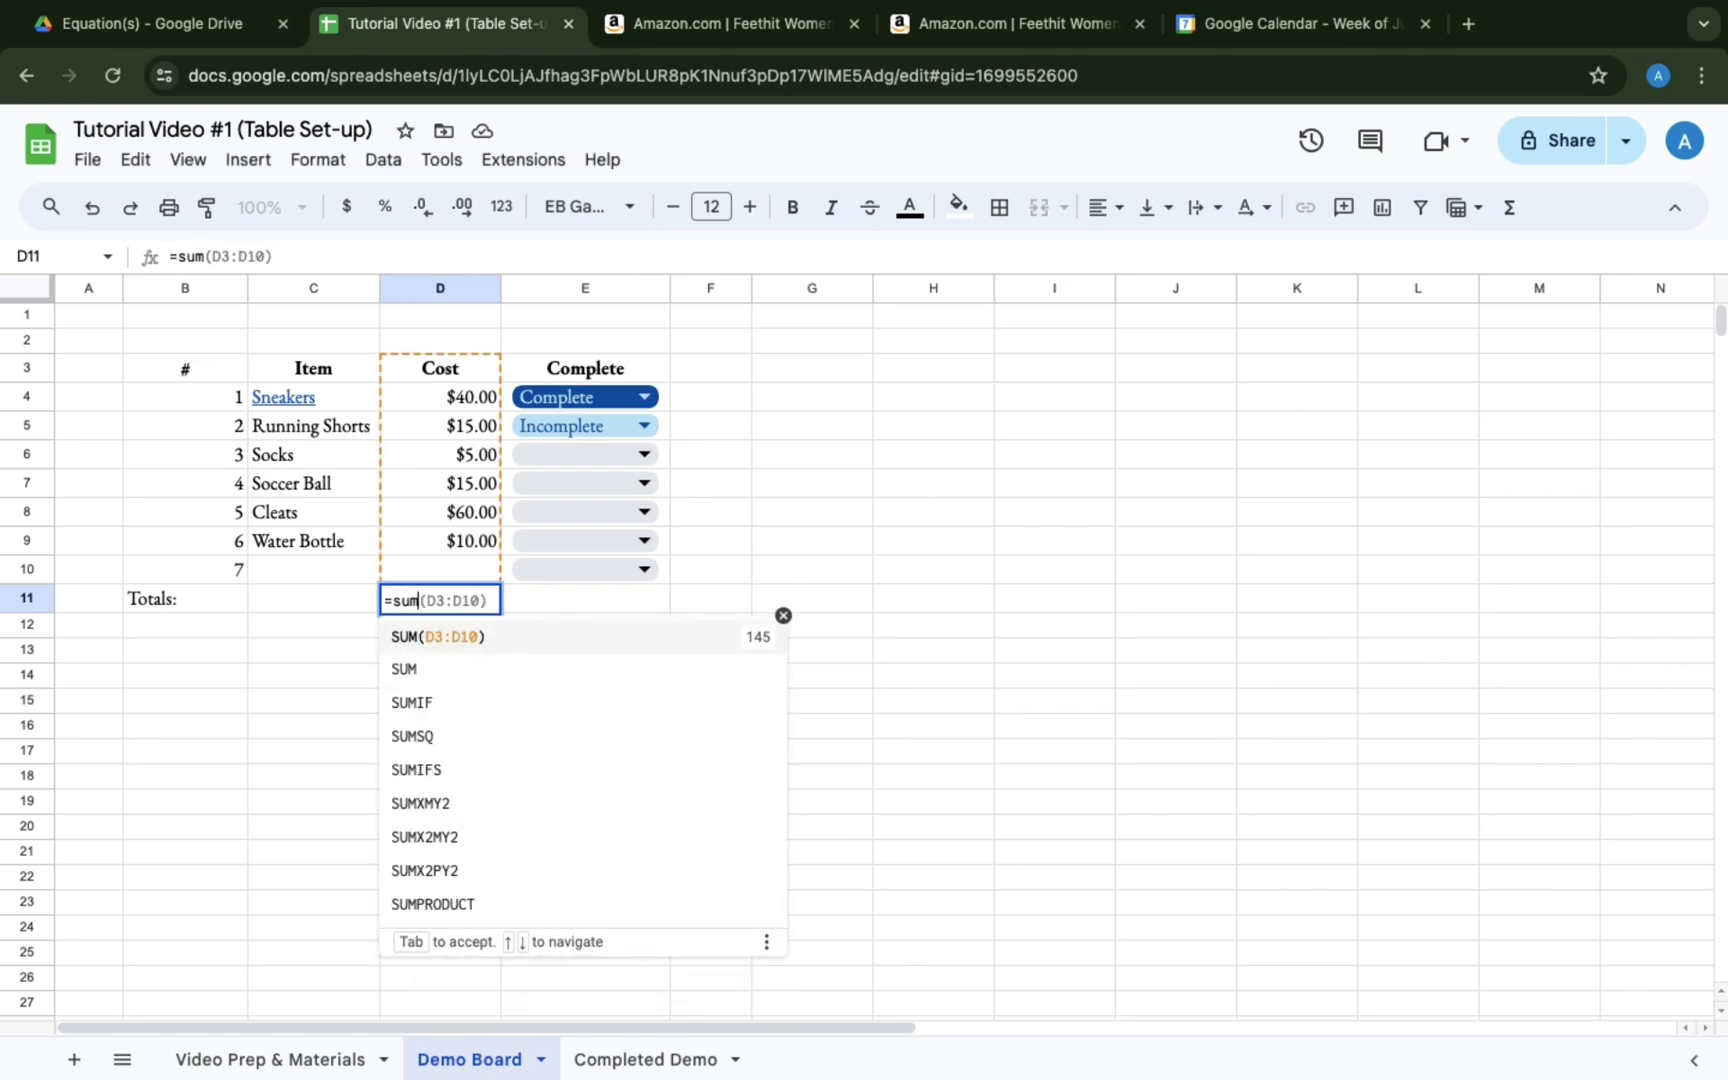
text(()
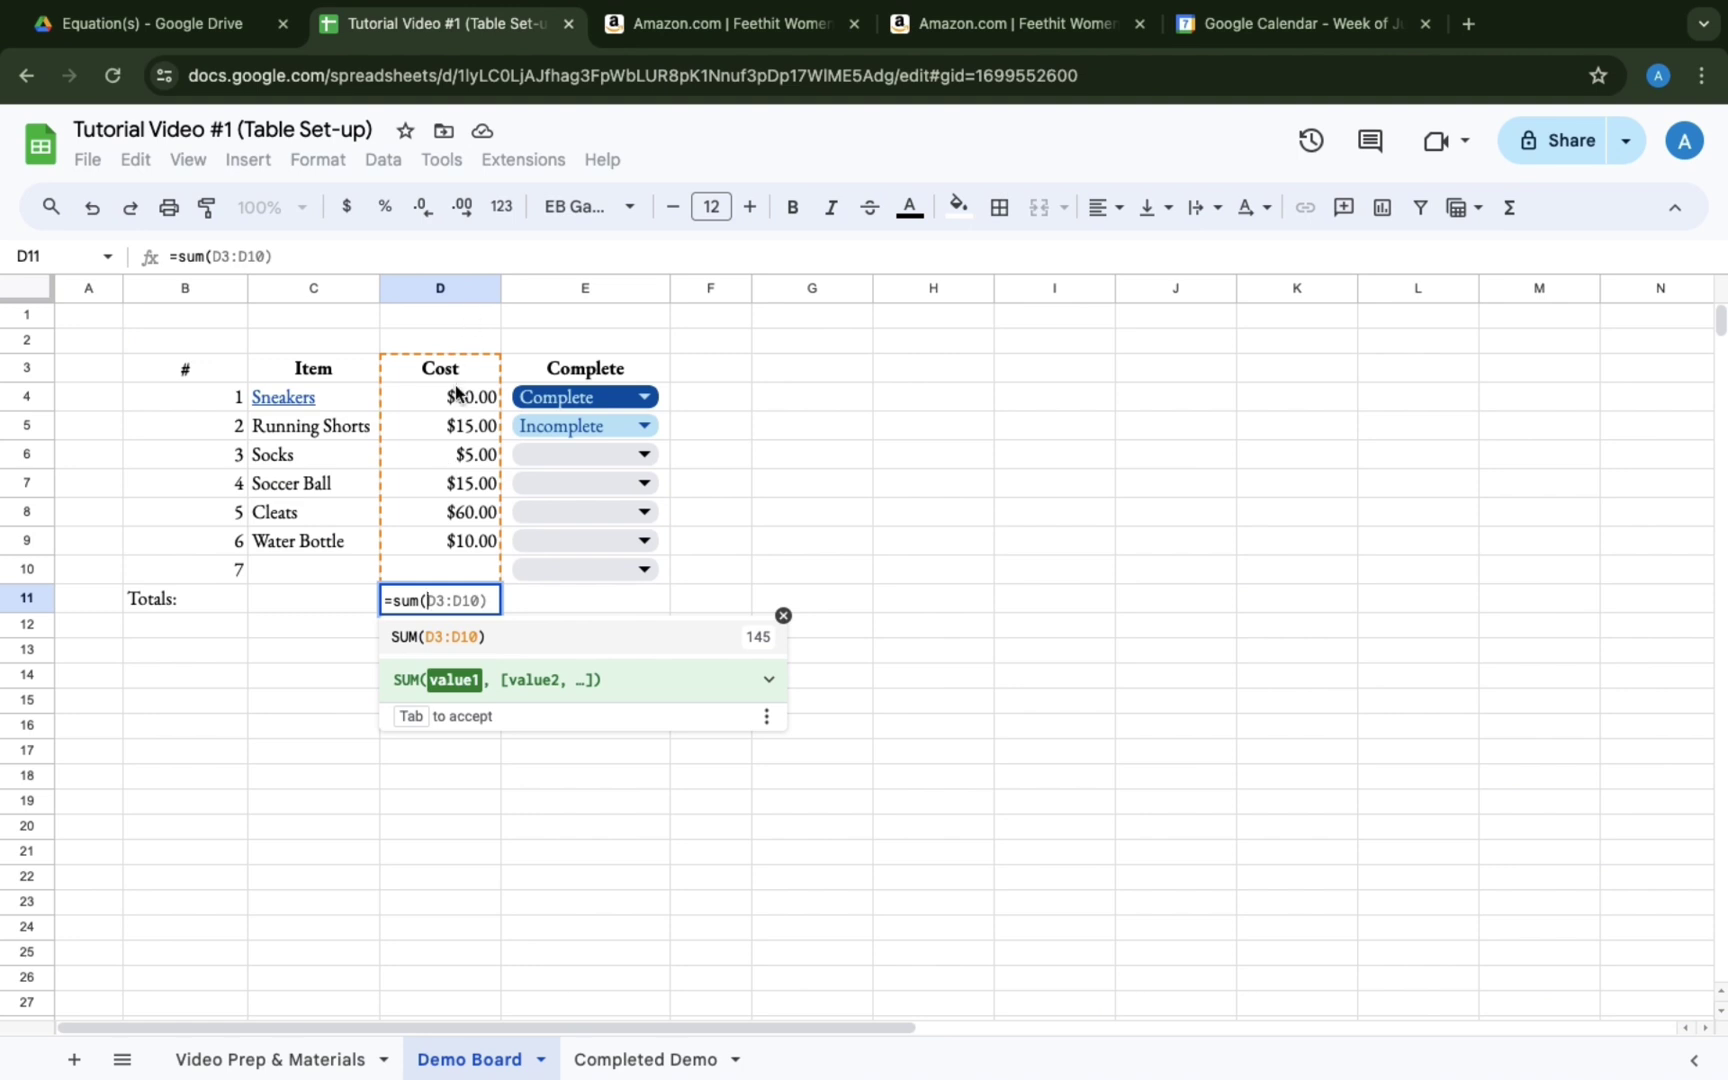
click(457, 399)
drag(457, 399, 467, 576)
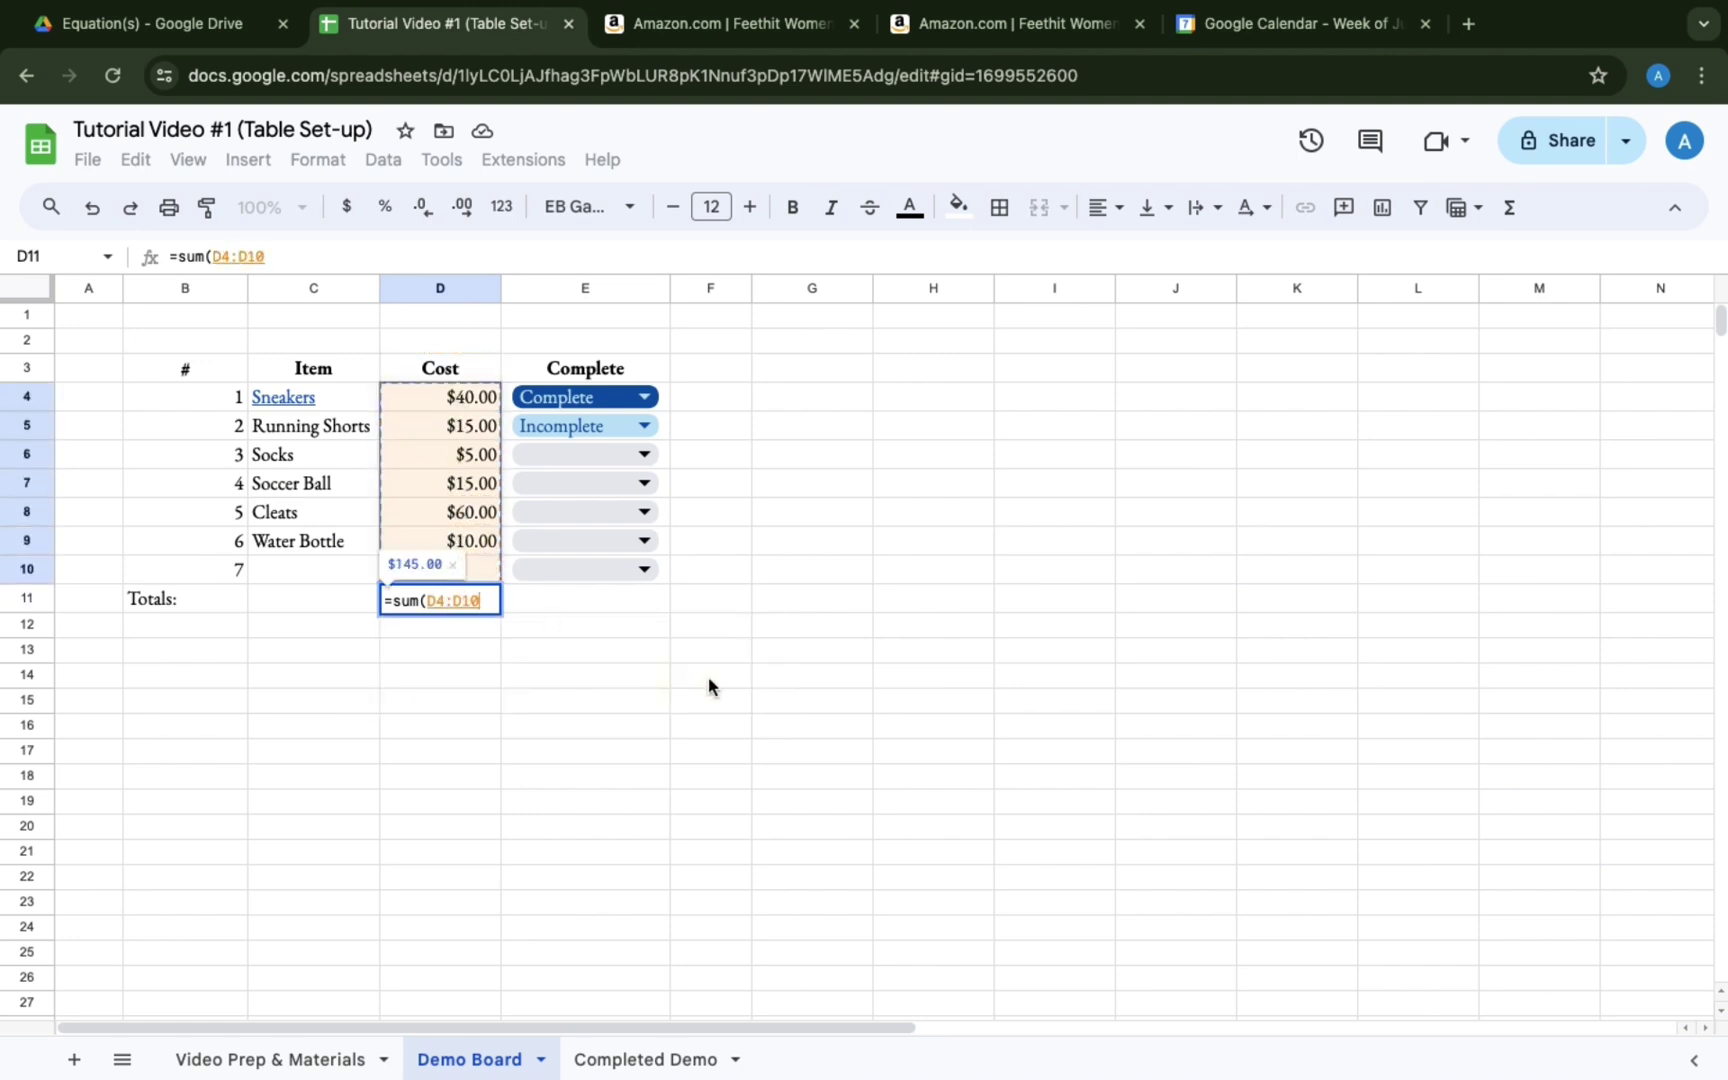
text())
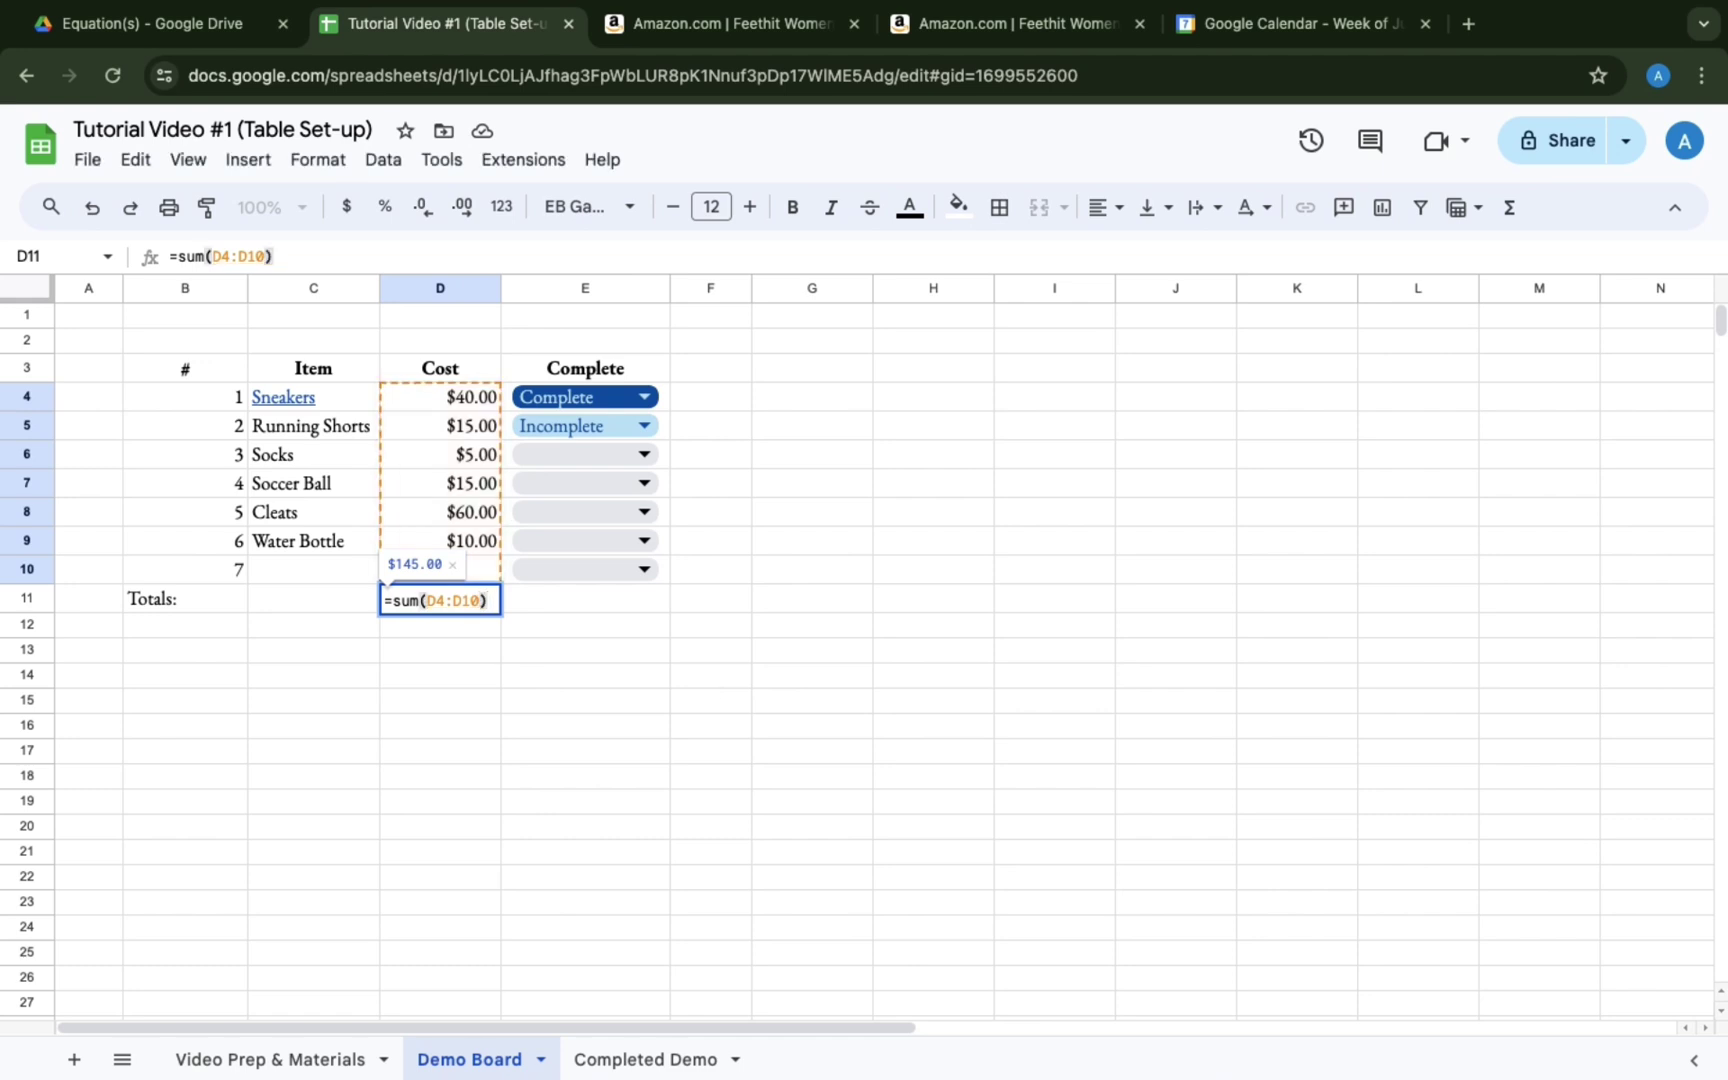
key(Return)
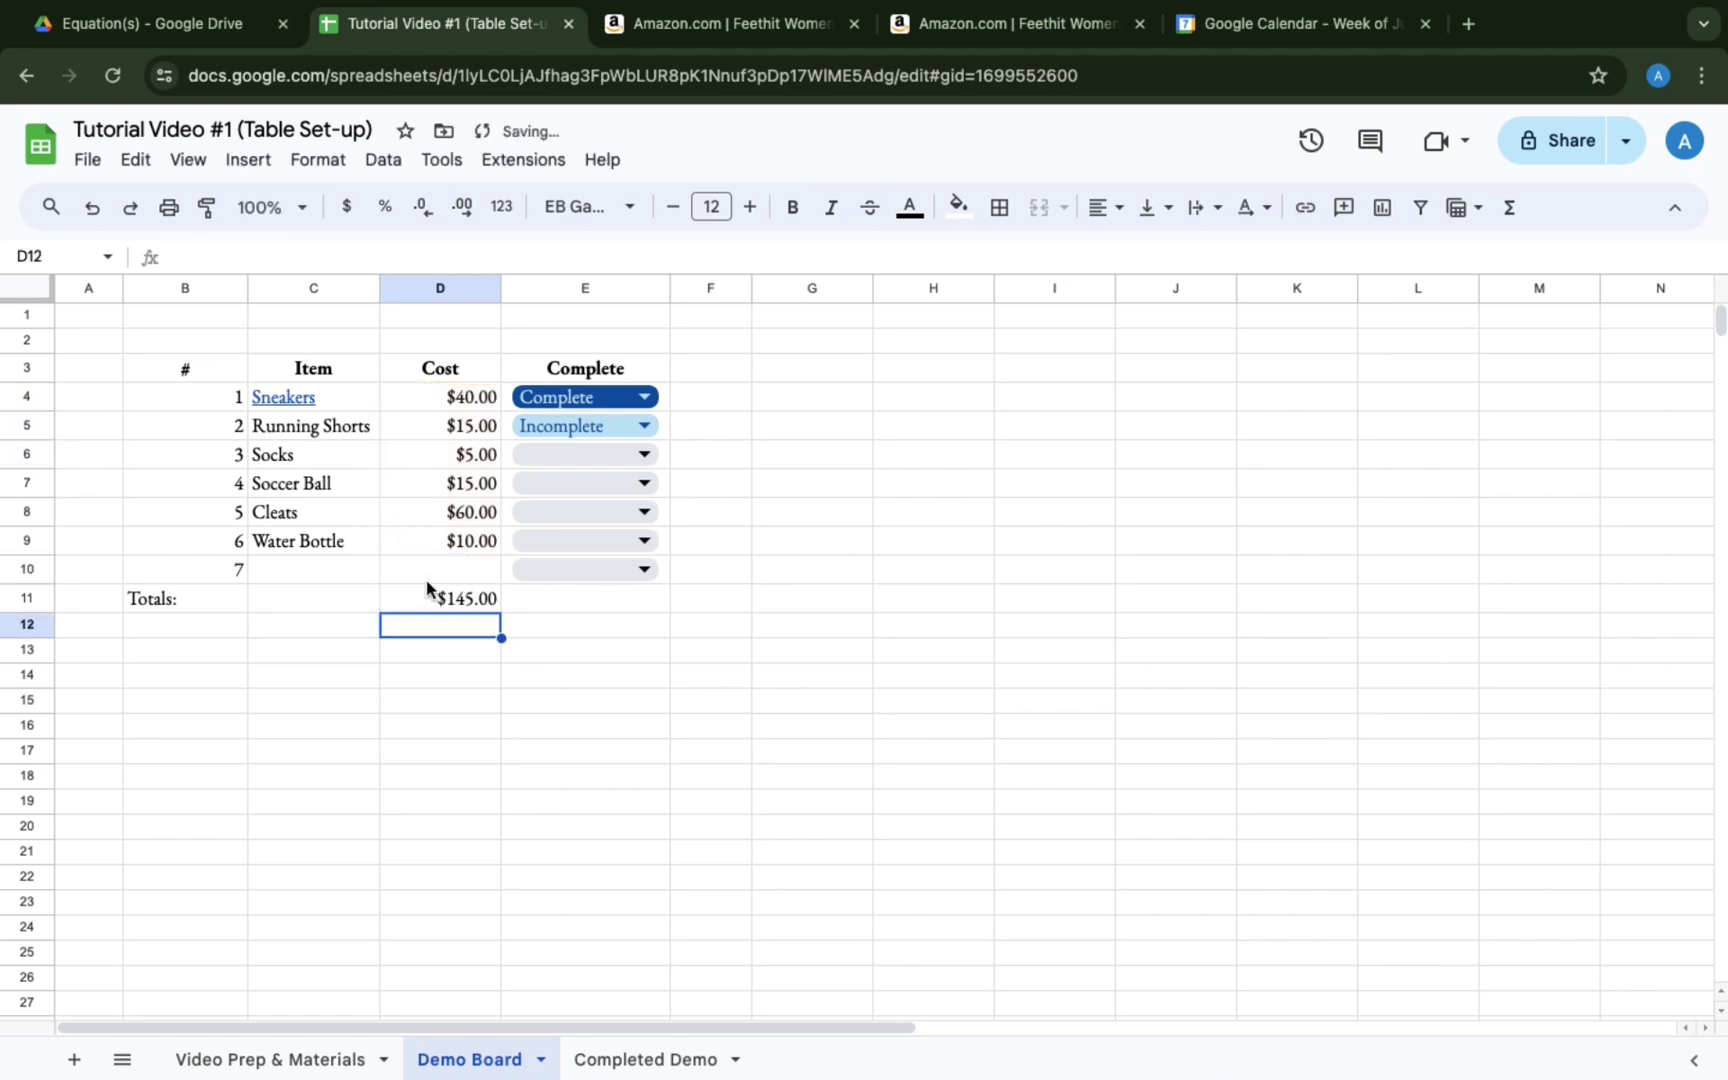
Test the total by entering a cost of 3 in D10, and clear that cell again.
click(455, 570)
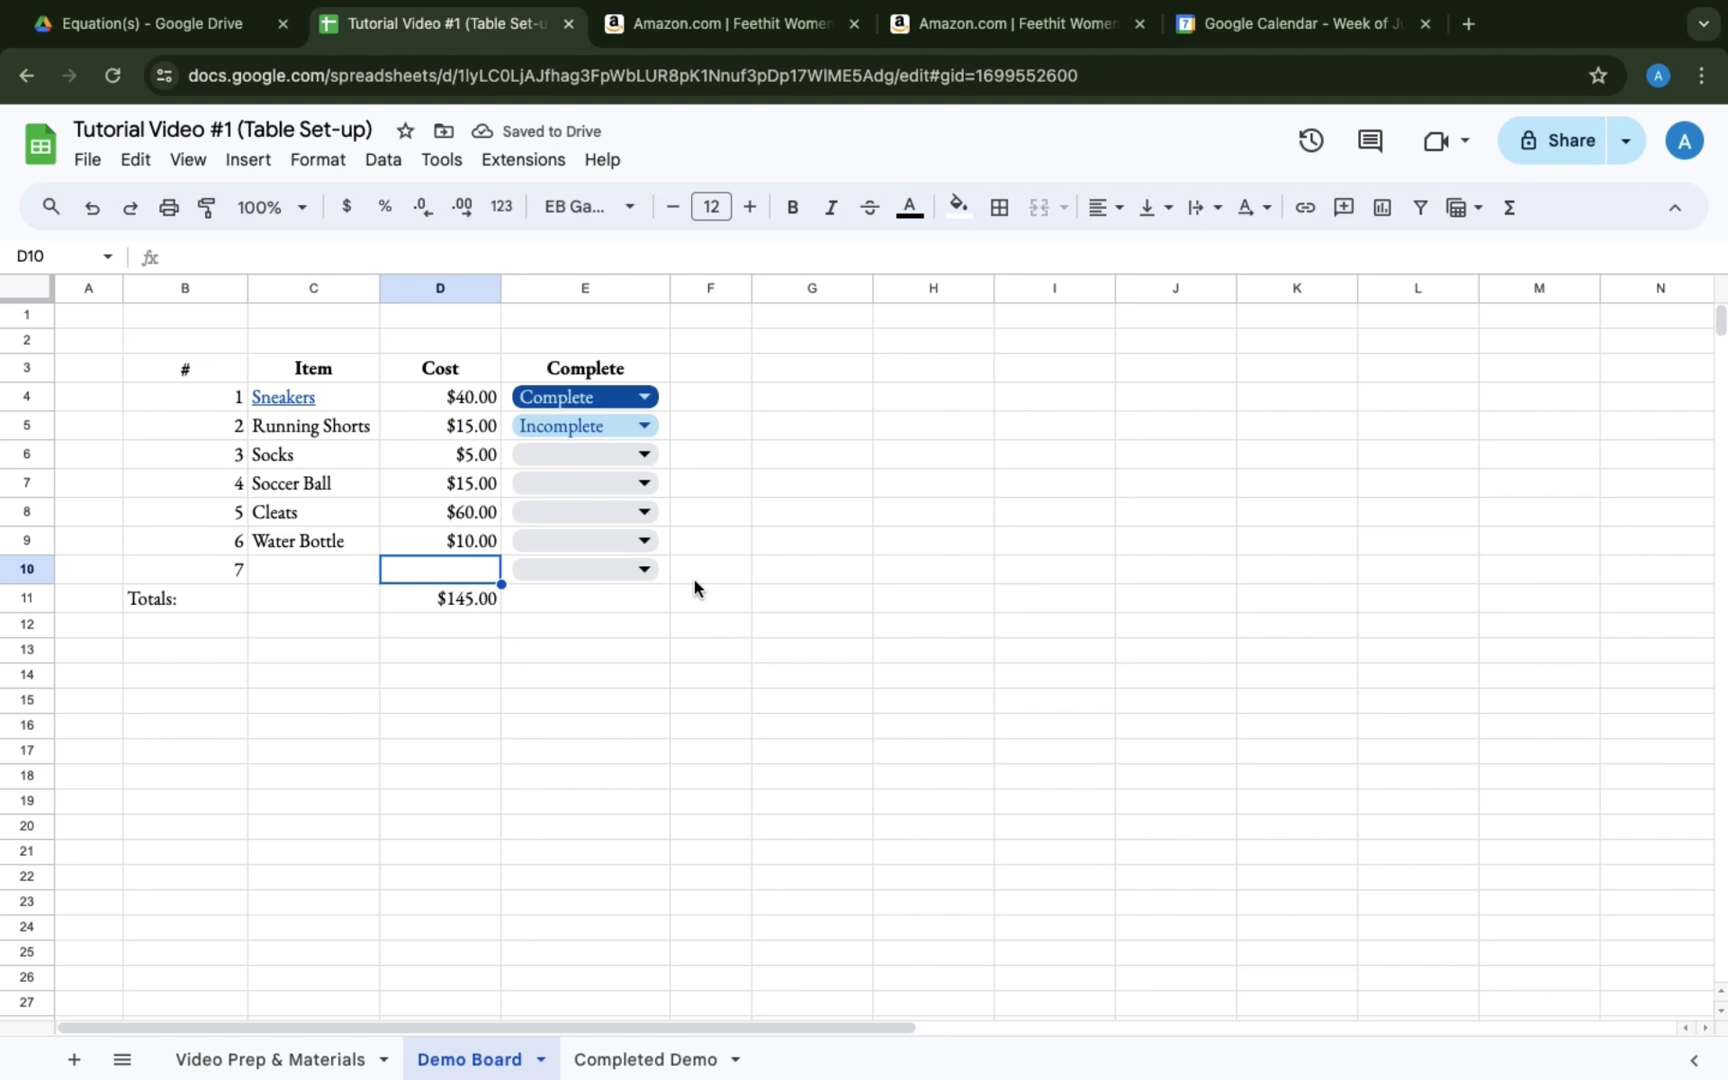
text(3)
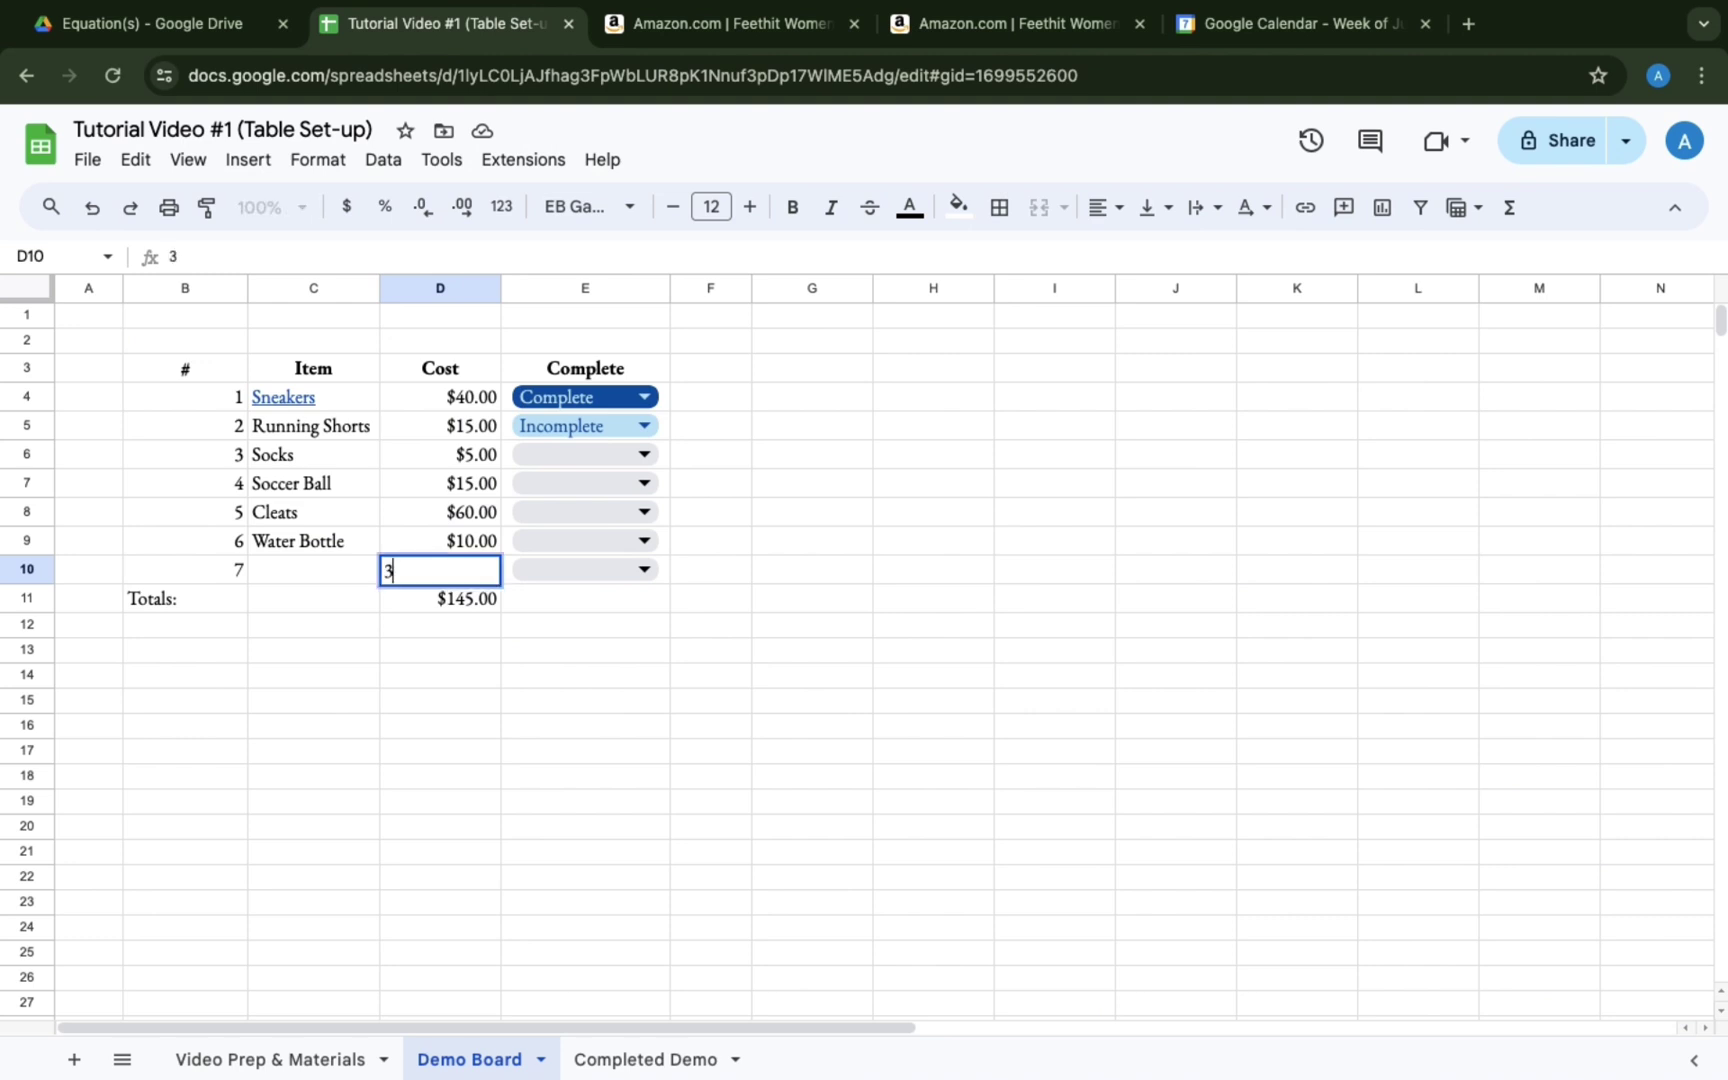
key(Return)
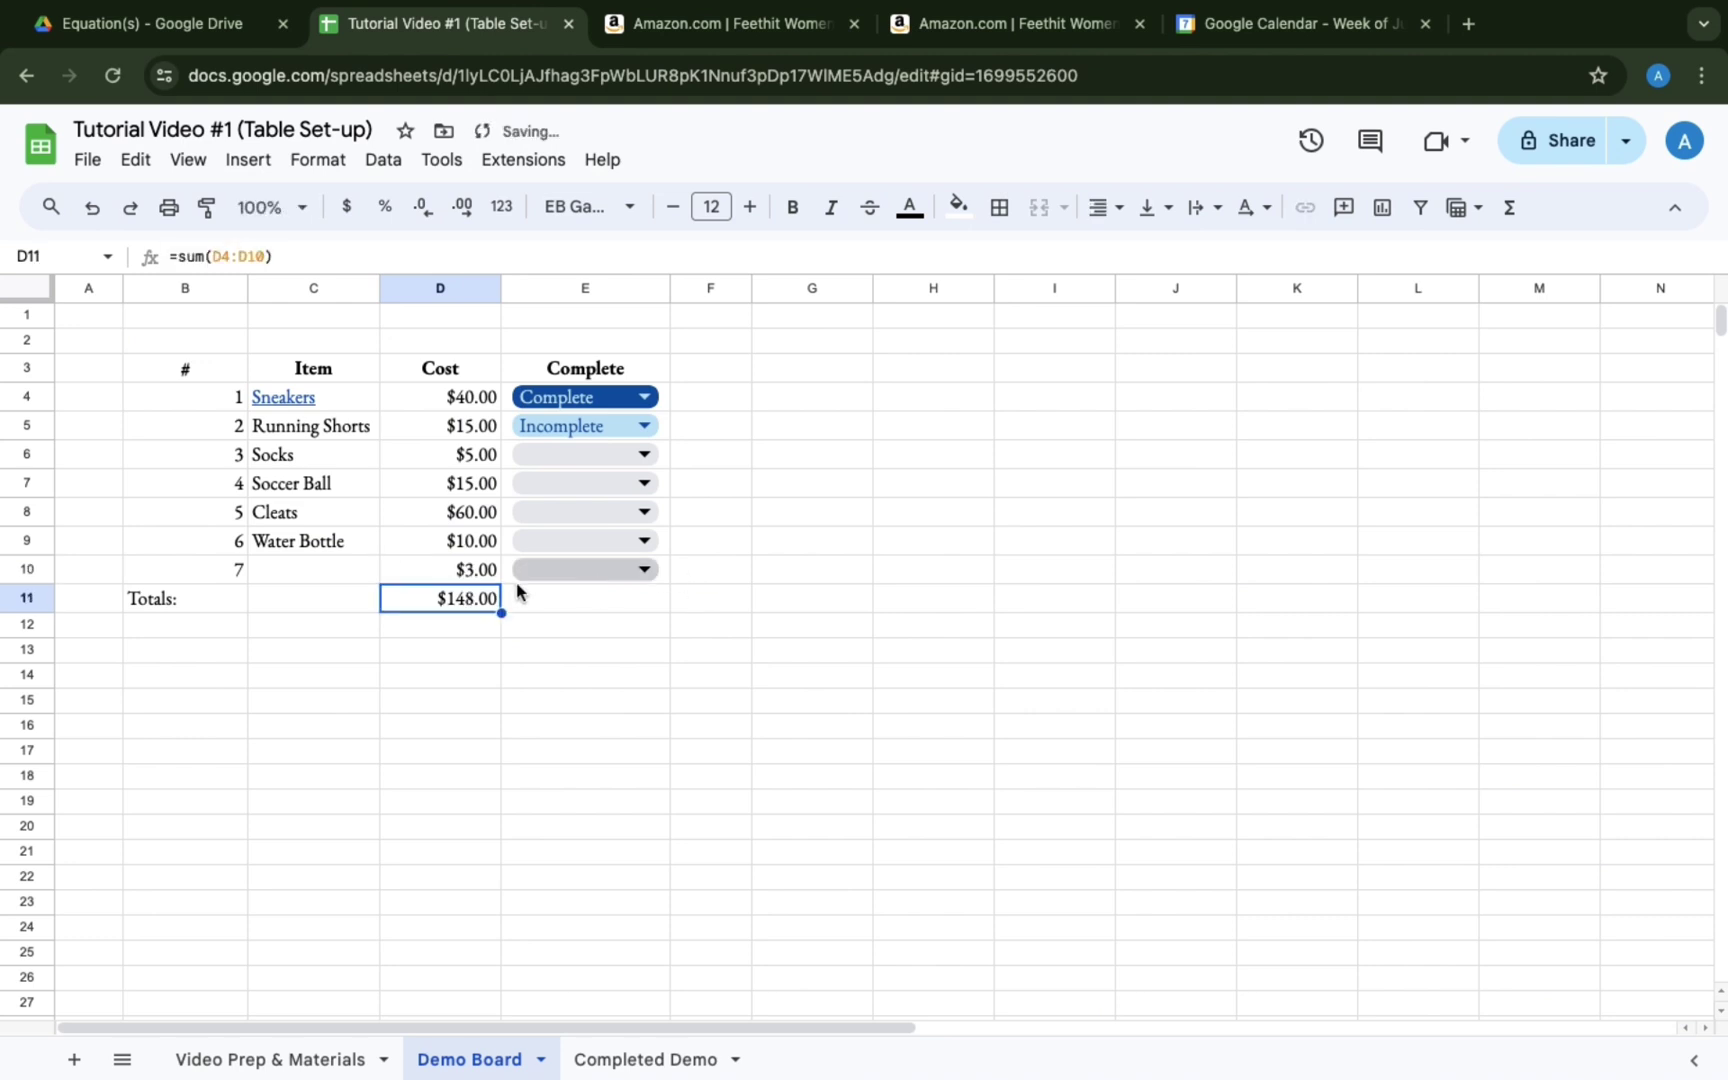
click(440, 577)
key(Delete)
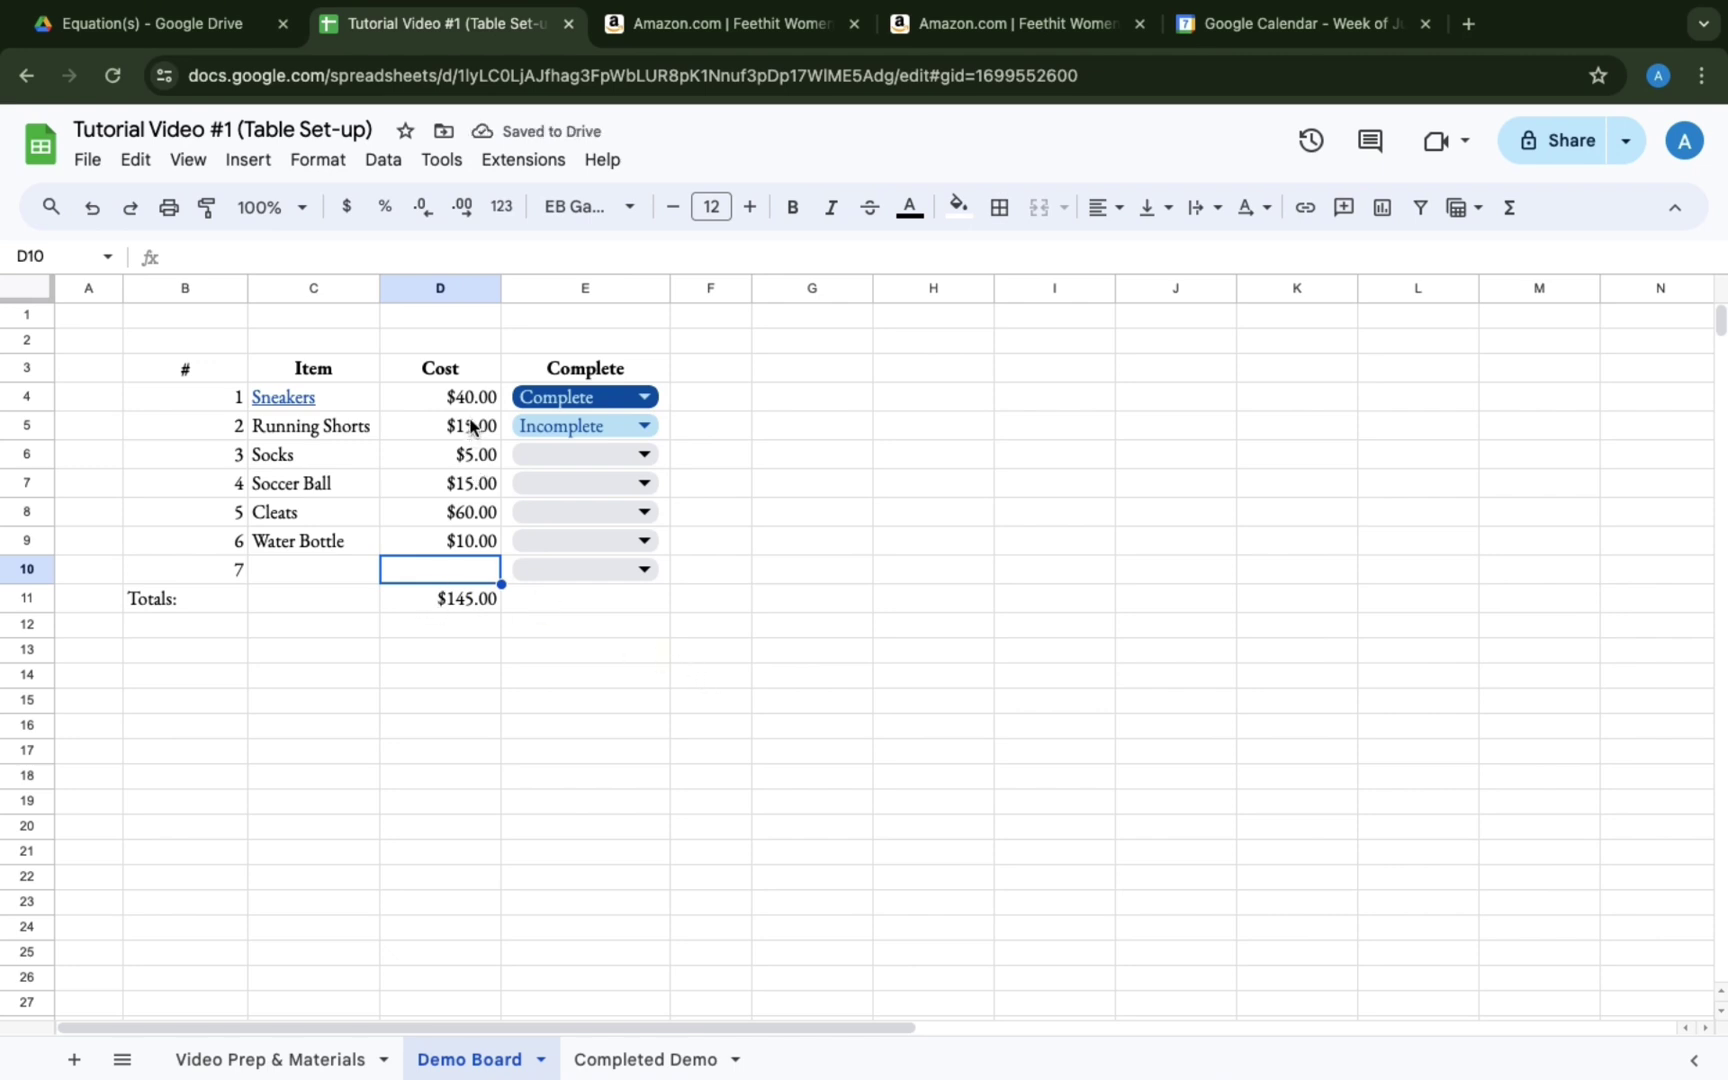
Select the costs in D4:D9 to check their quick sum against the total, and deselect them.
drag(467, 399, 478, 539)
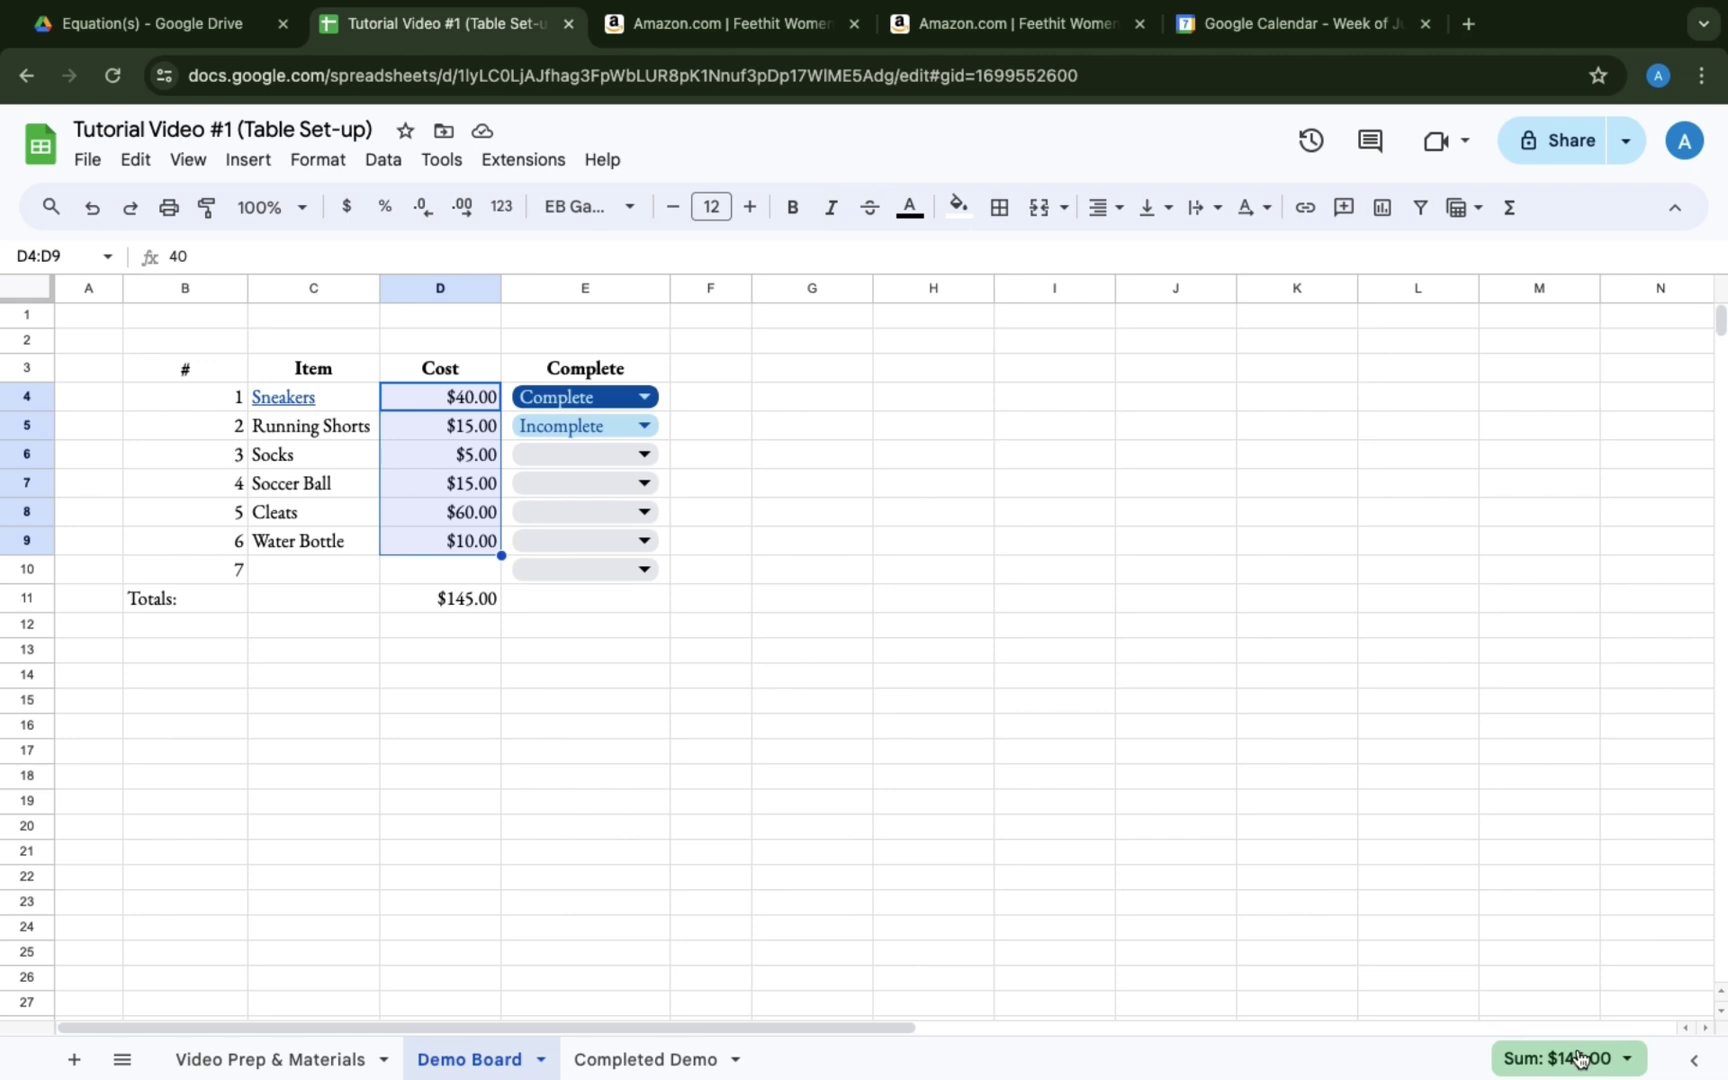
click(703, 708)
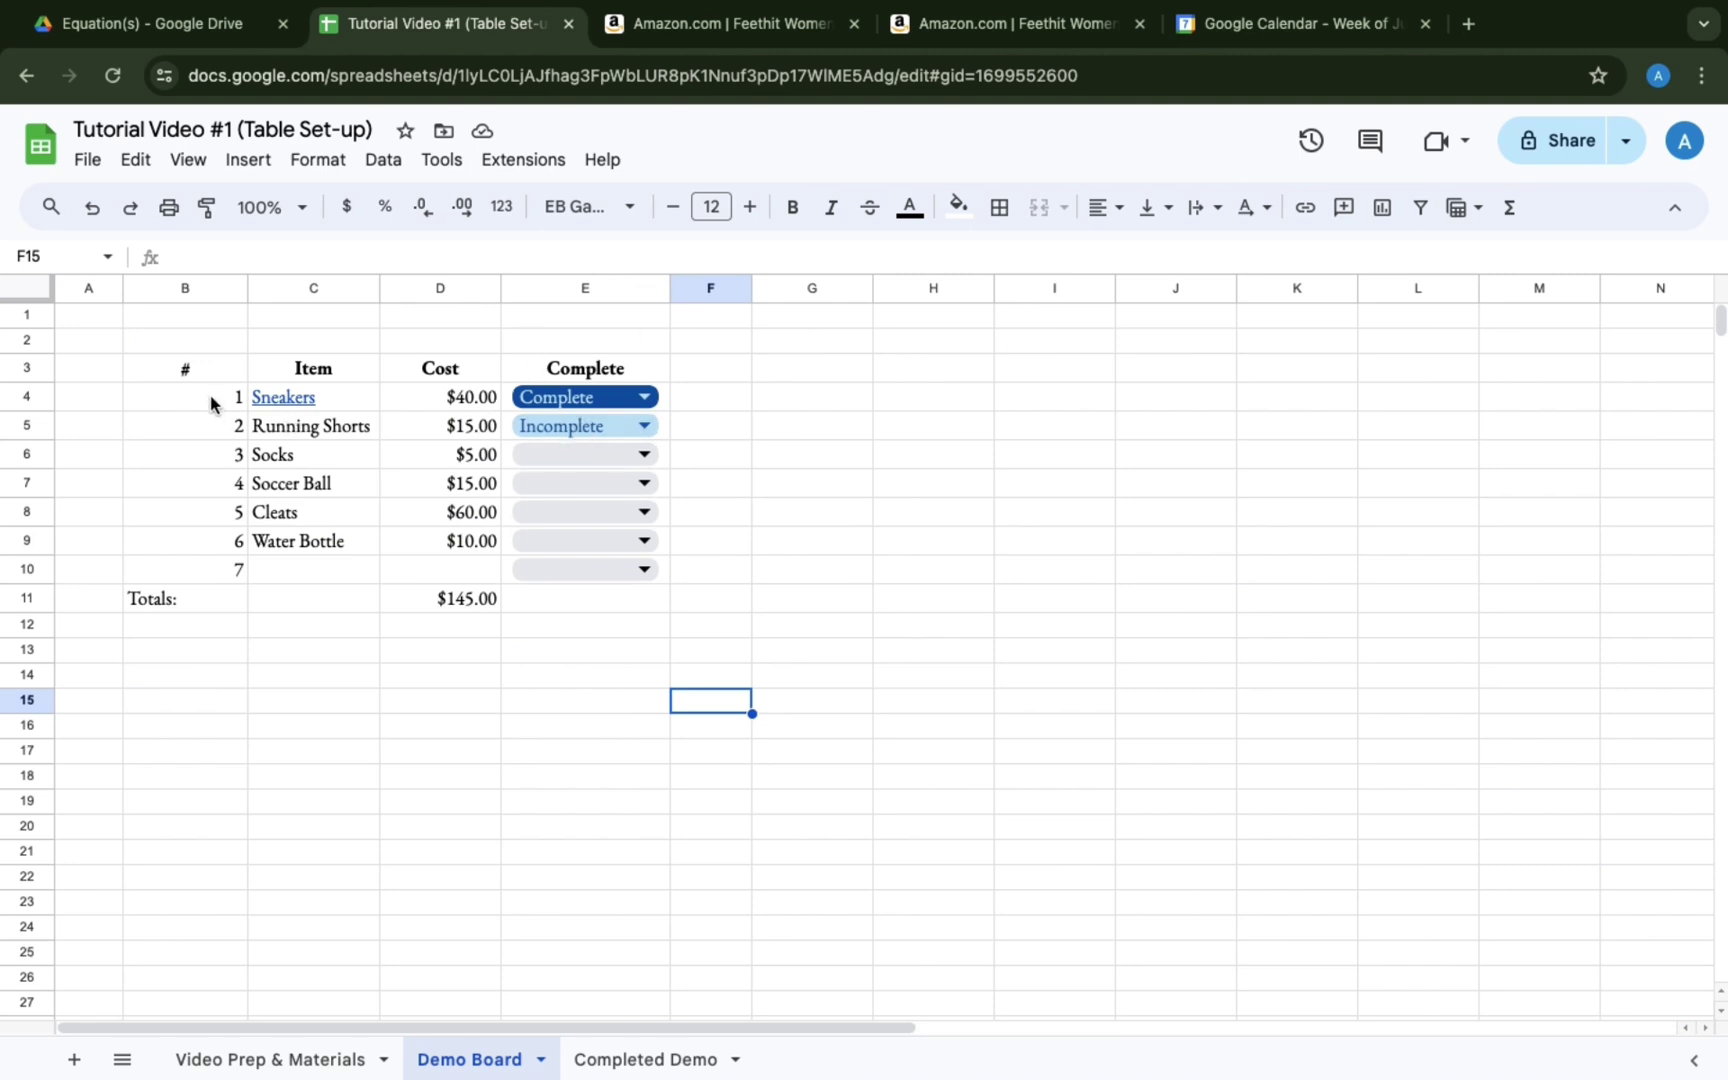
Centre-align the row numbers in B4:B10 and the costs with their total in D4:D11.
drag(212, 398, 190, 575)
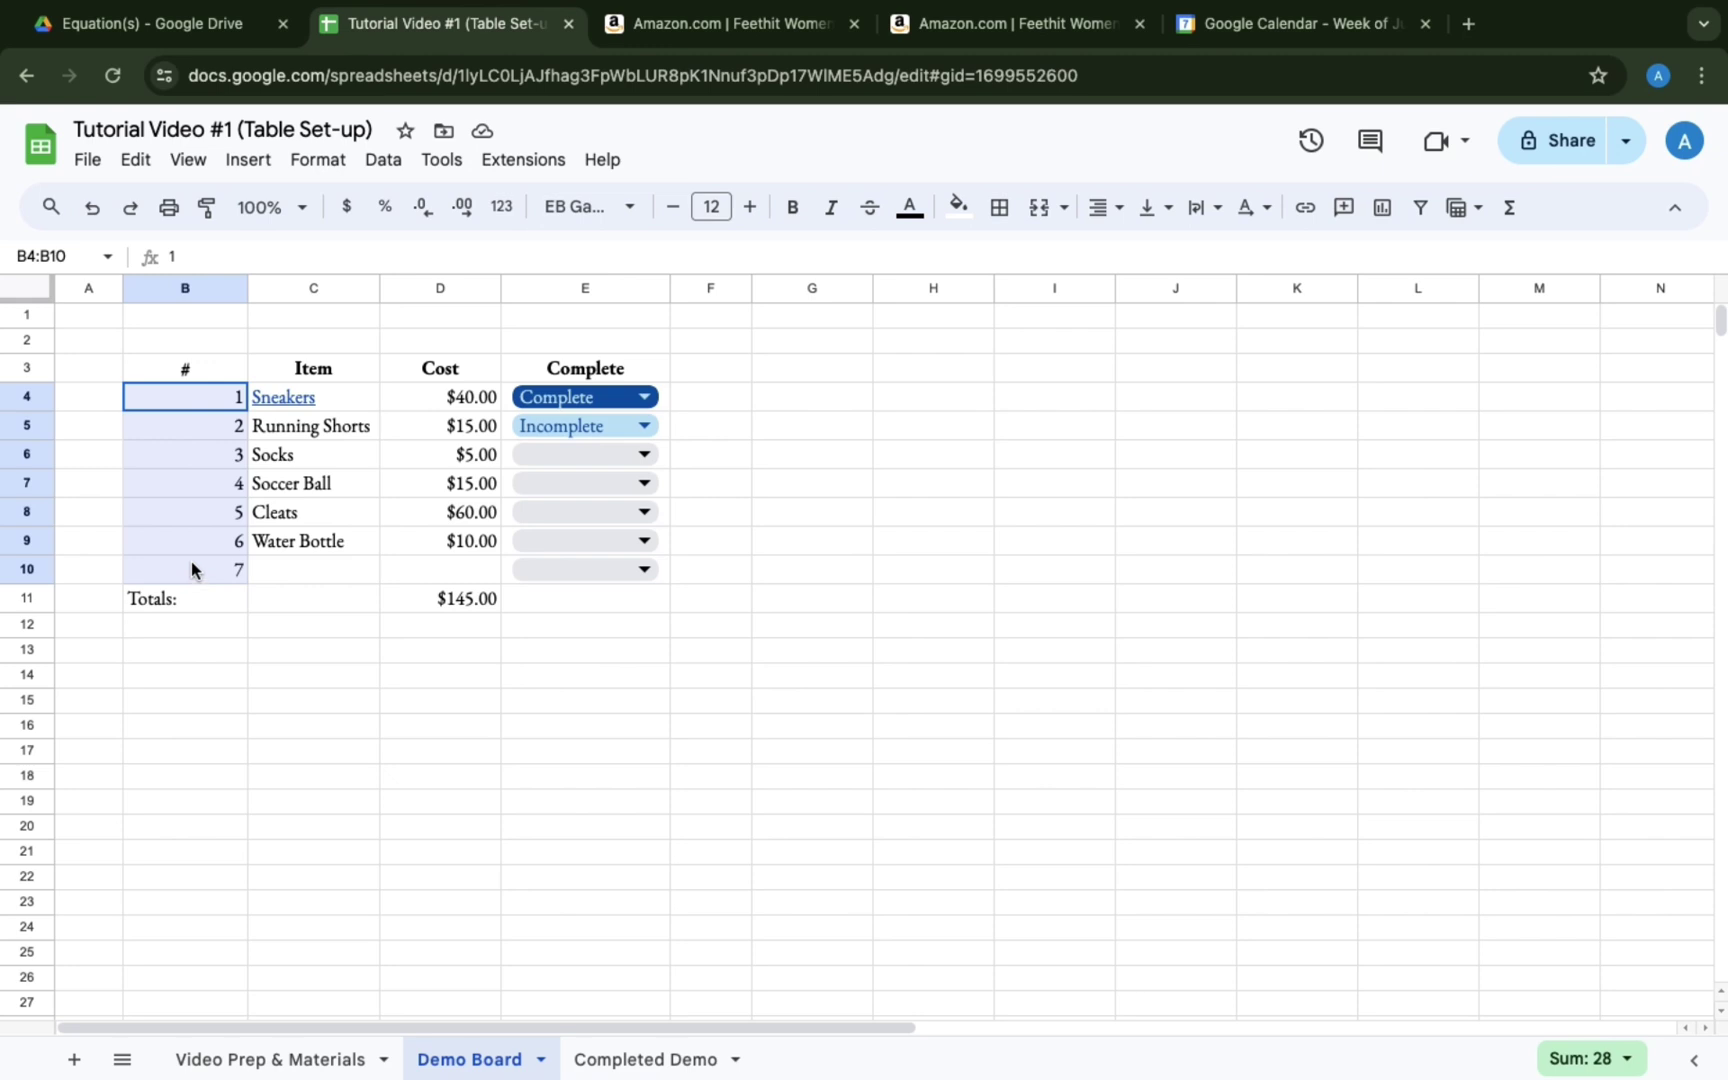
click(1105, 208)
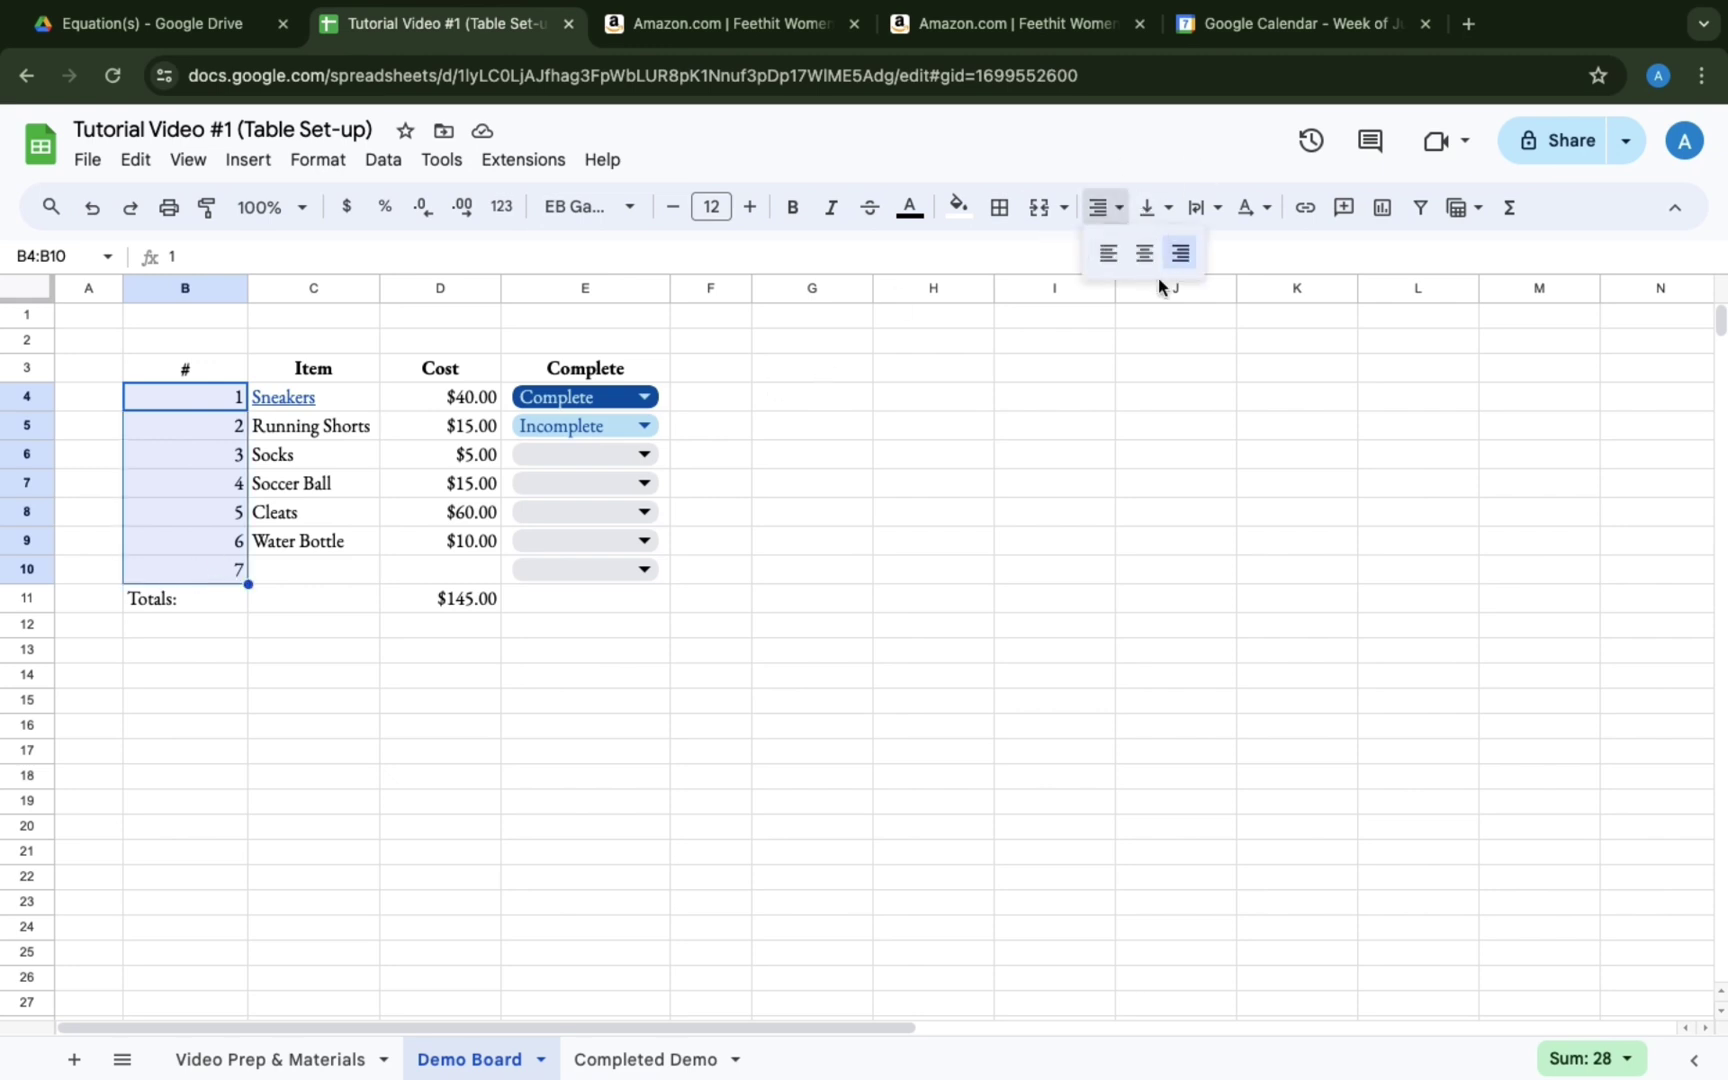
click(1144, 256)
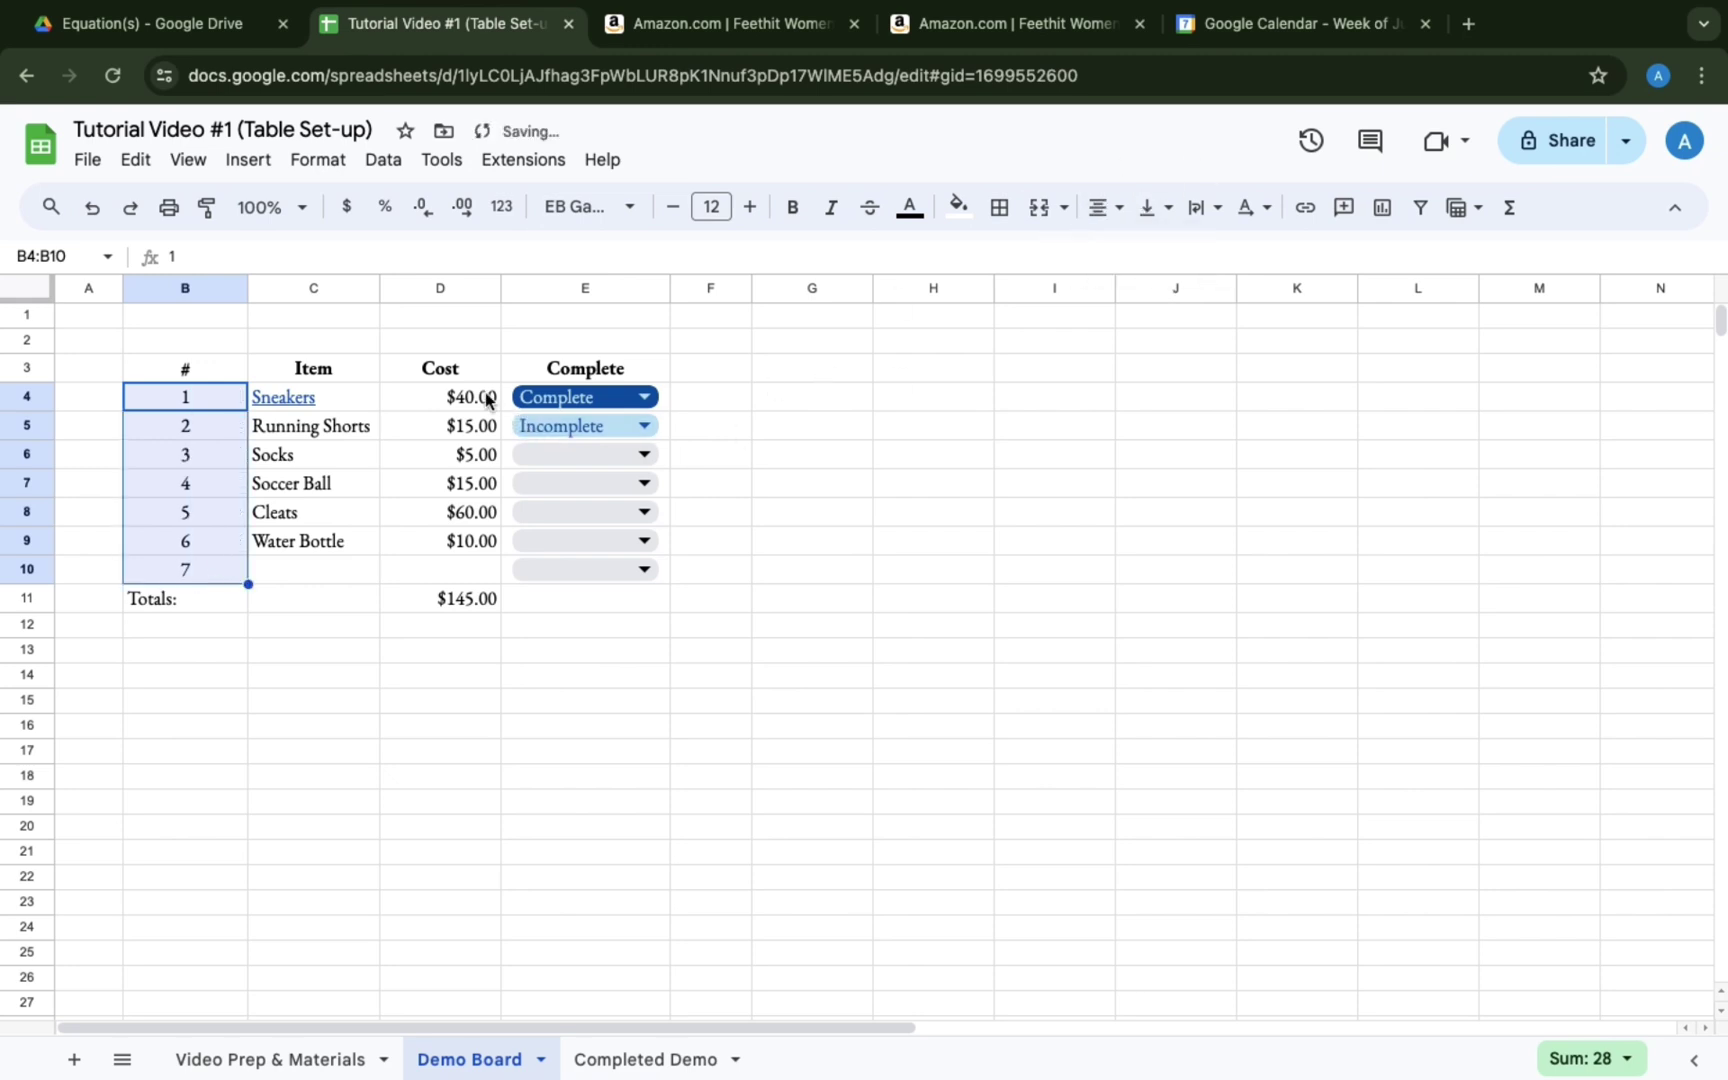
drag(487, 400, 467, 602)
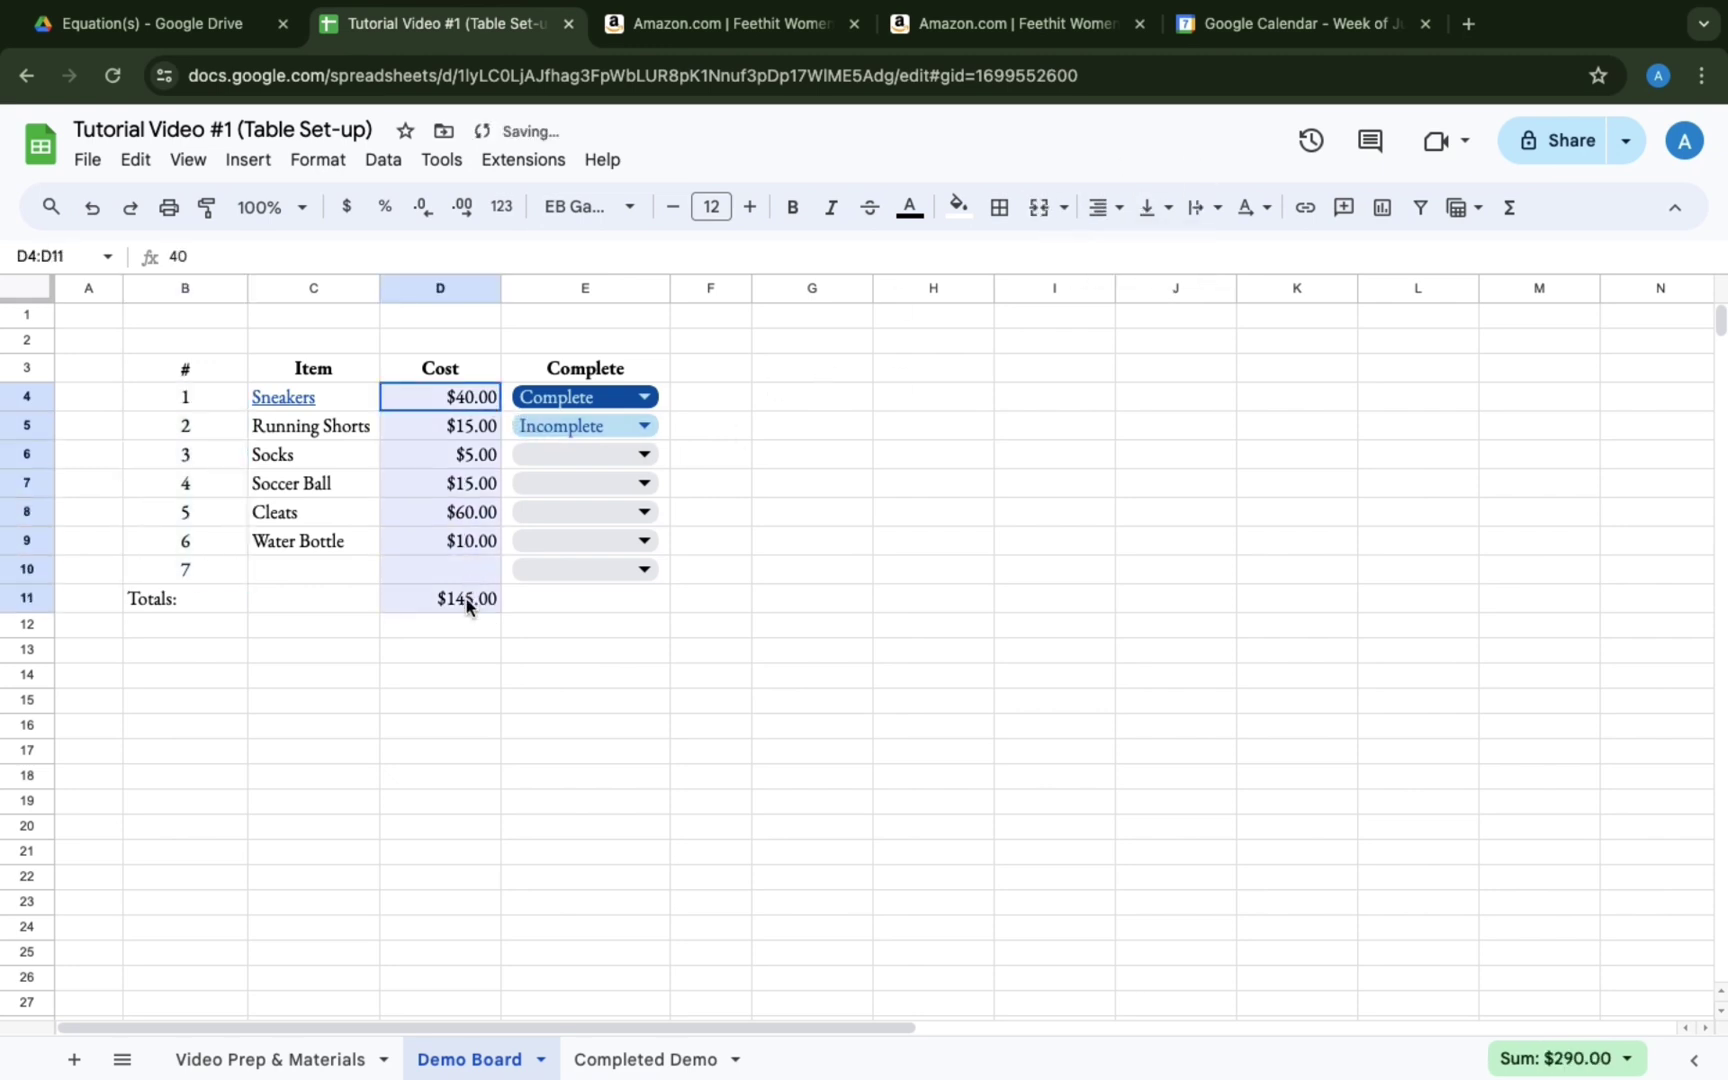
click(1105, 210)
click(1144, 258)
click(822, 548)
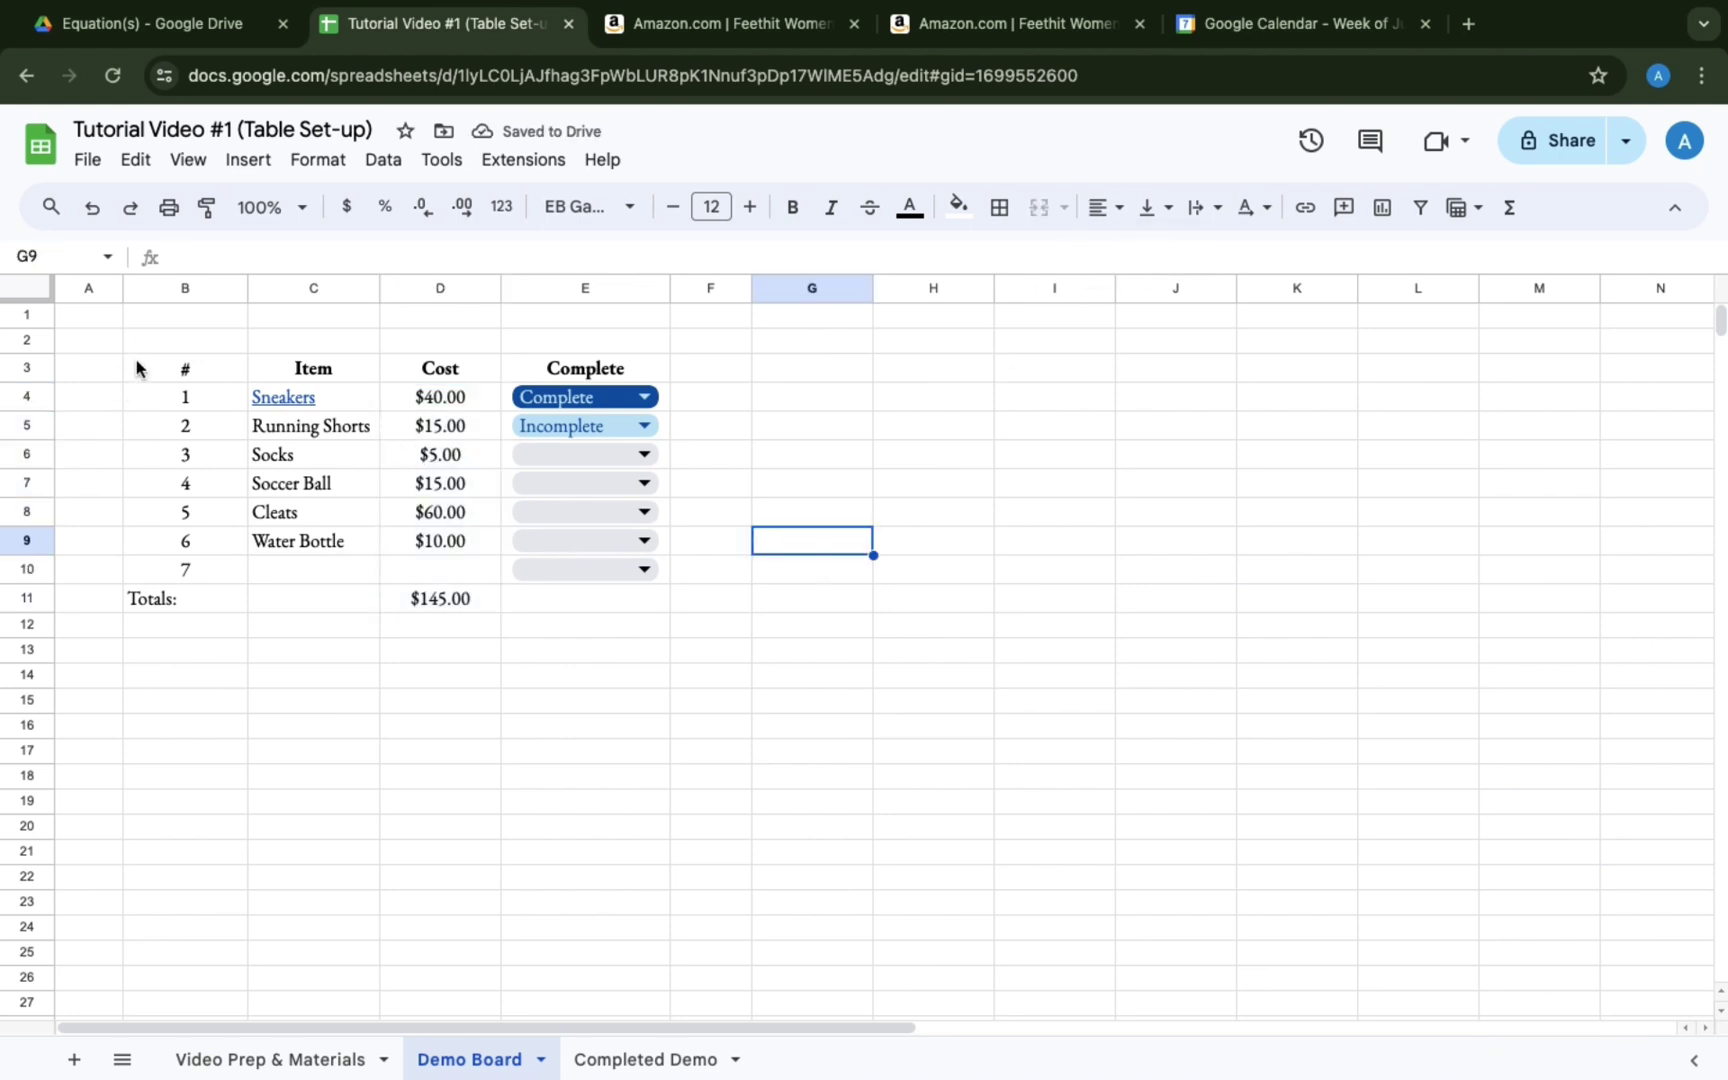
Narrow column A slightly and merge the empty cells B2:E2 above the table headers.
drag(123, 289, 108, 289)
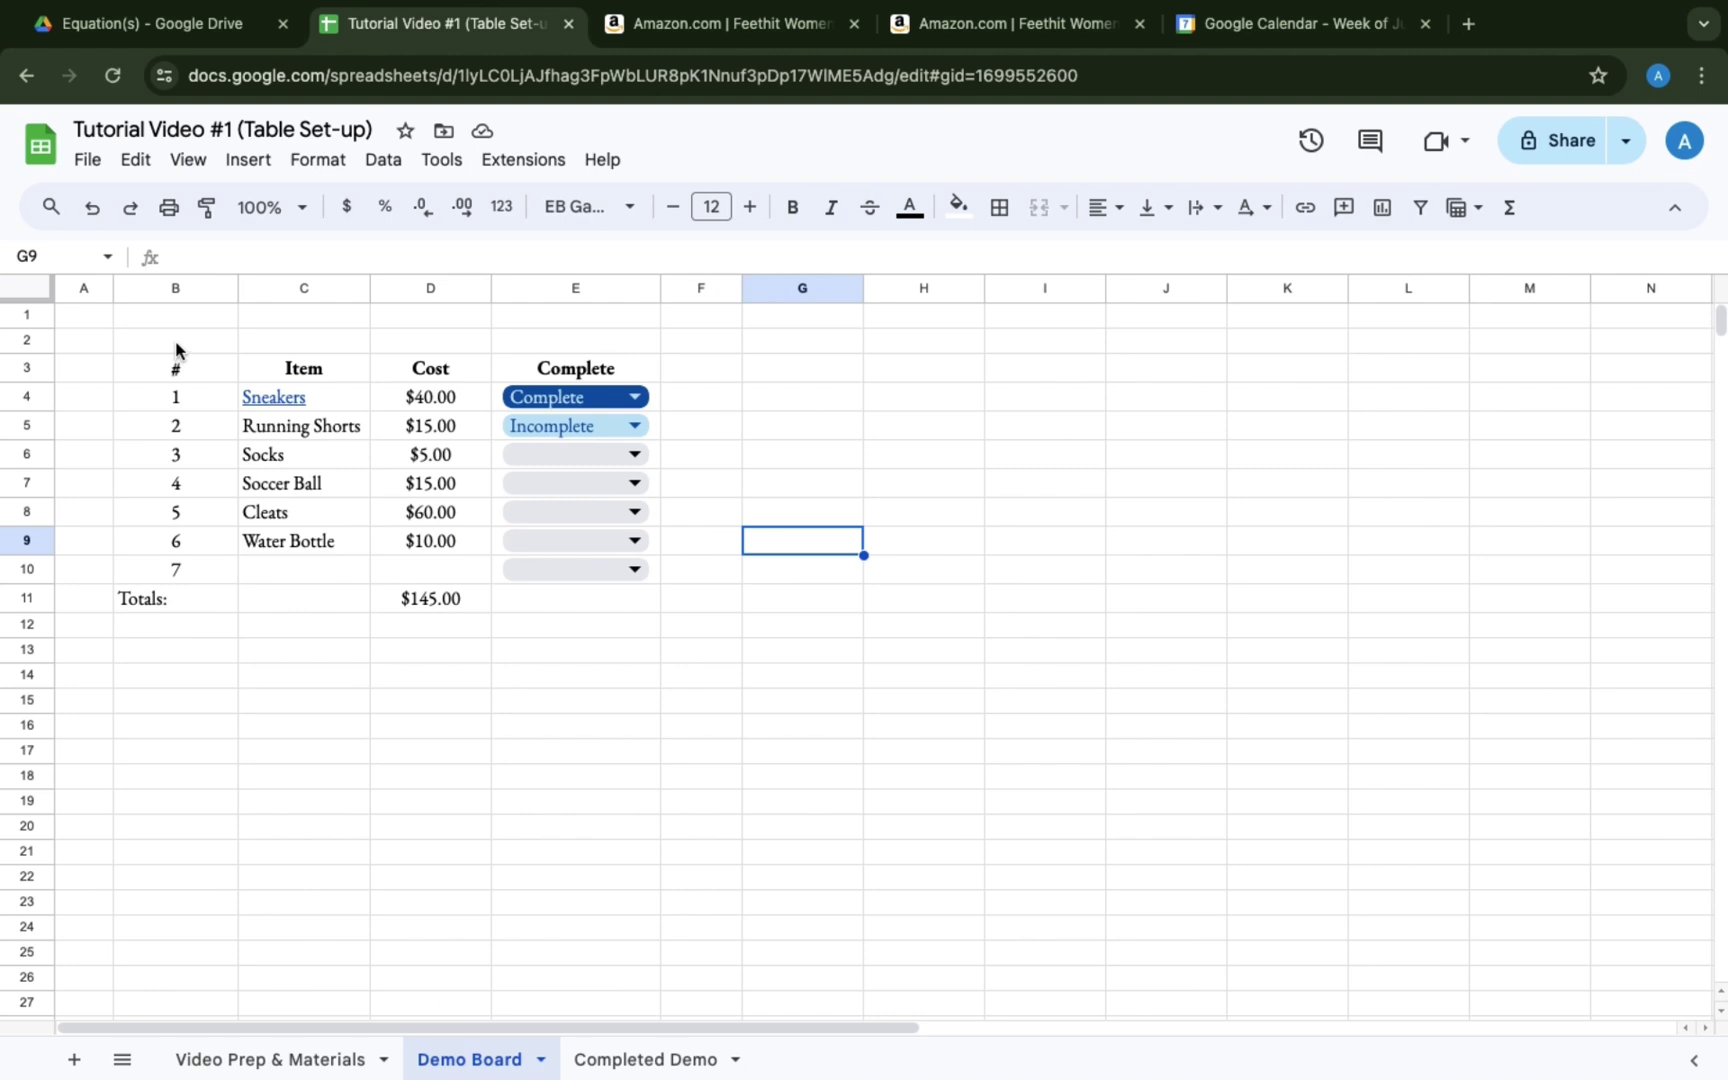
drag(176, 348, 570, 347)
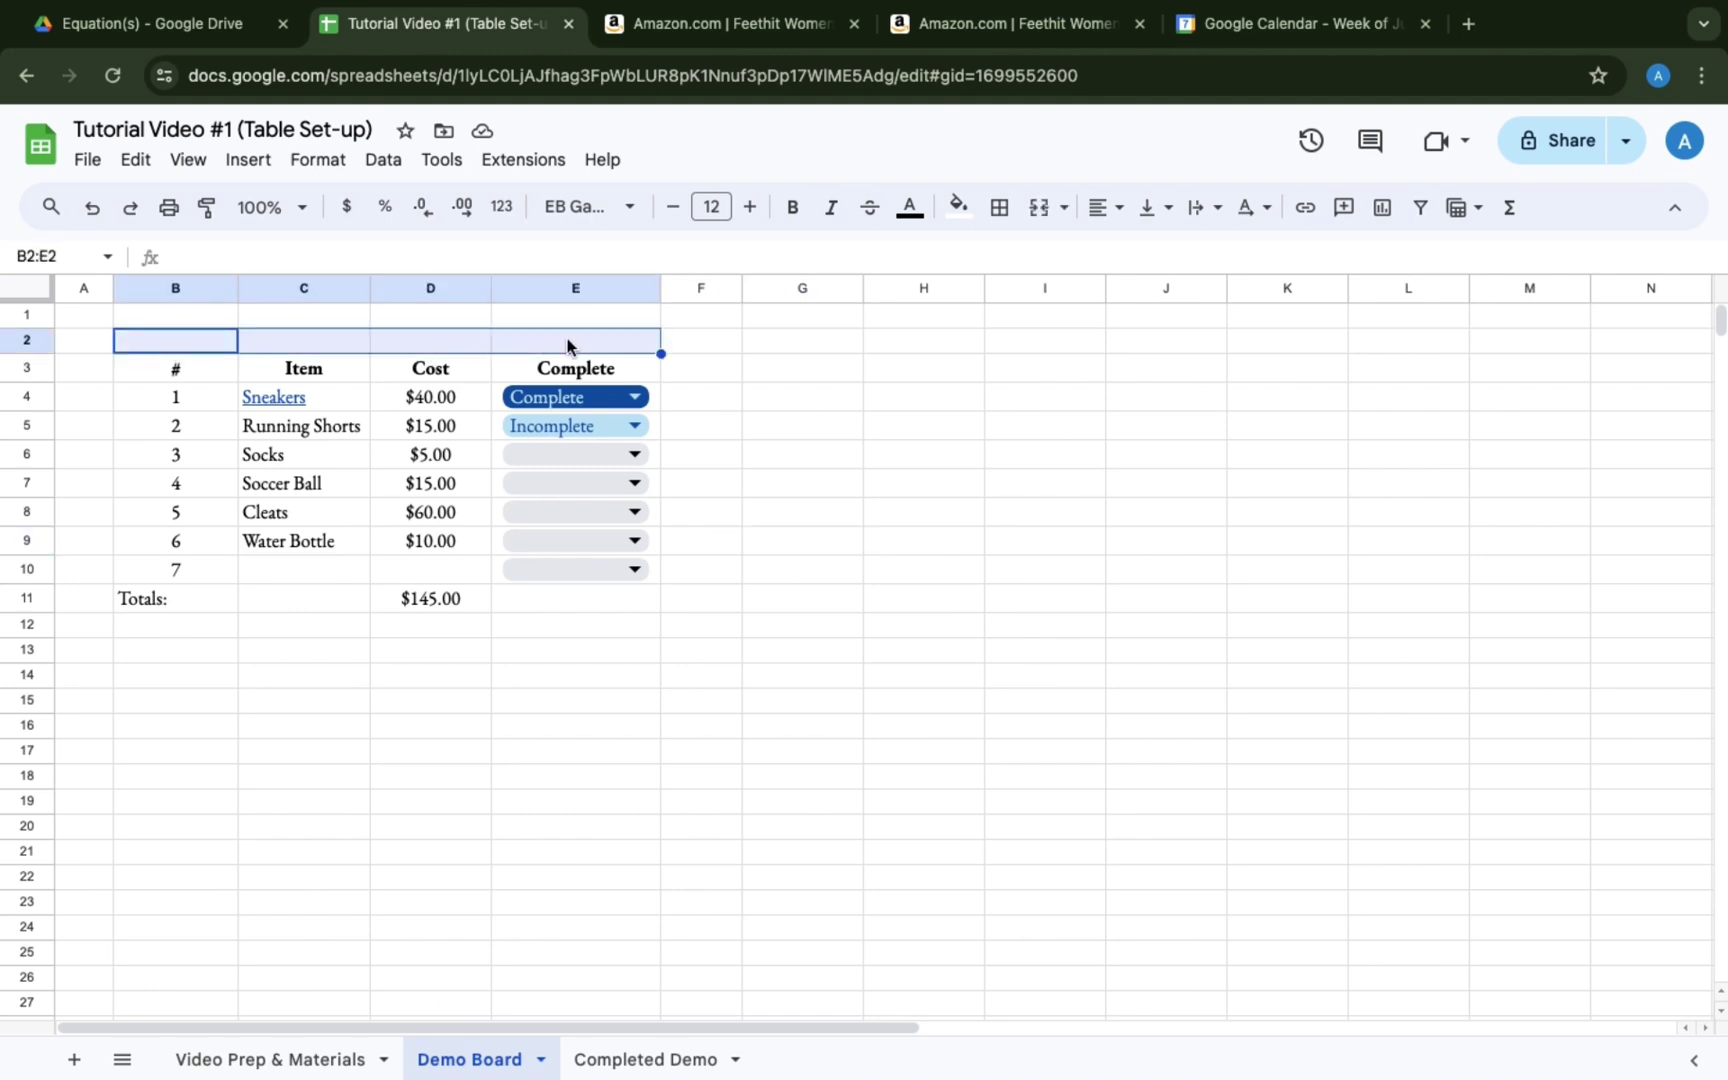
click(1047, 217)
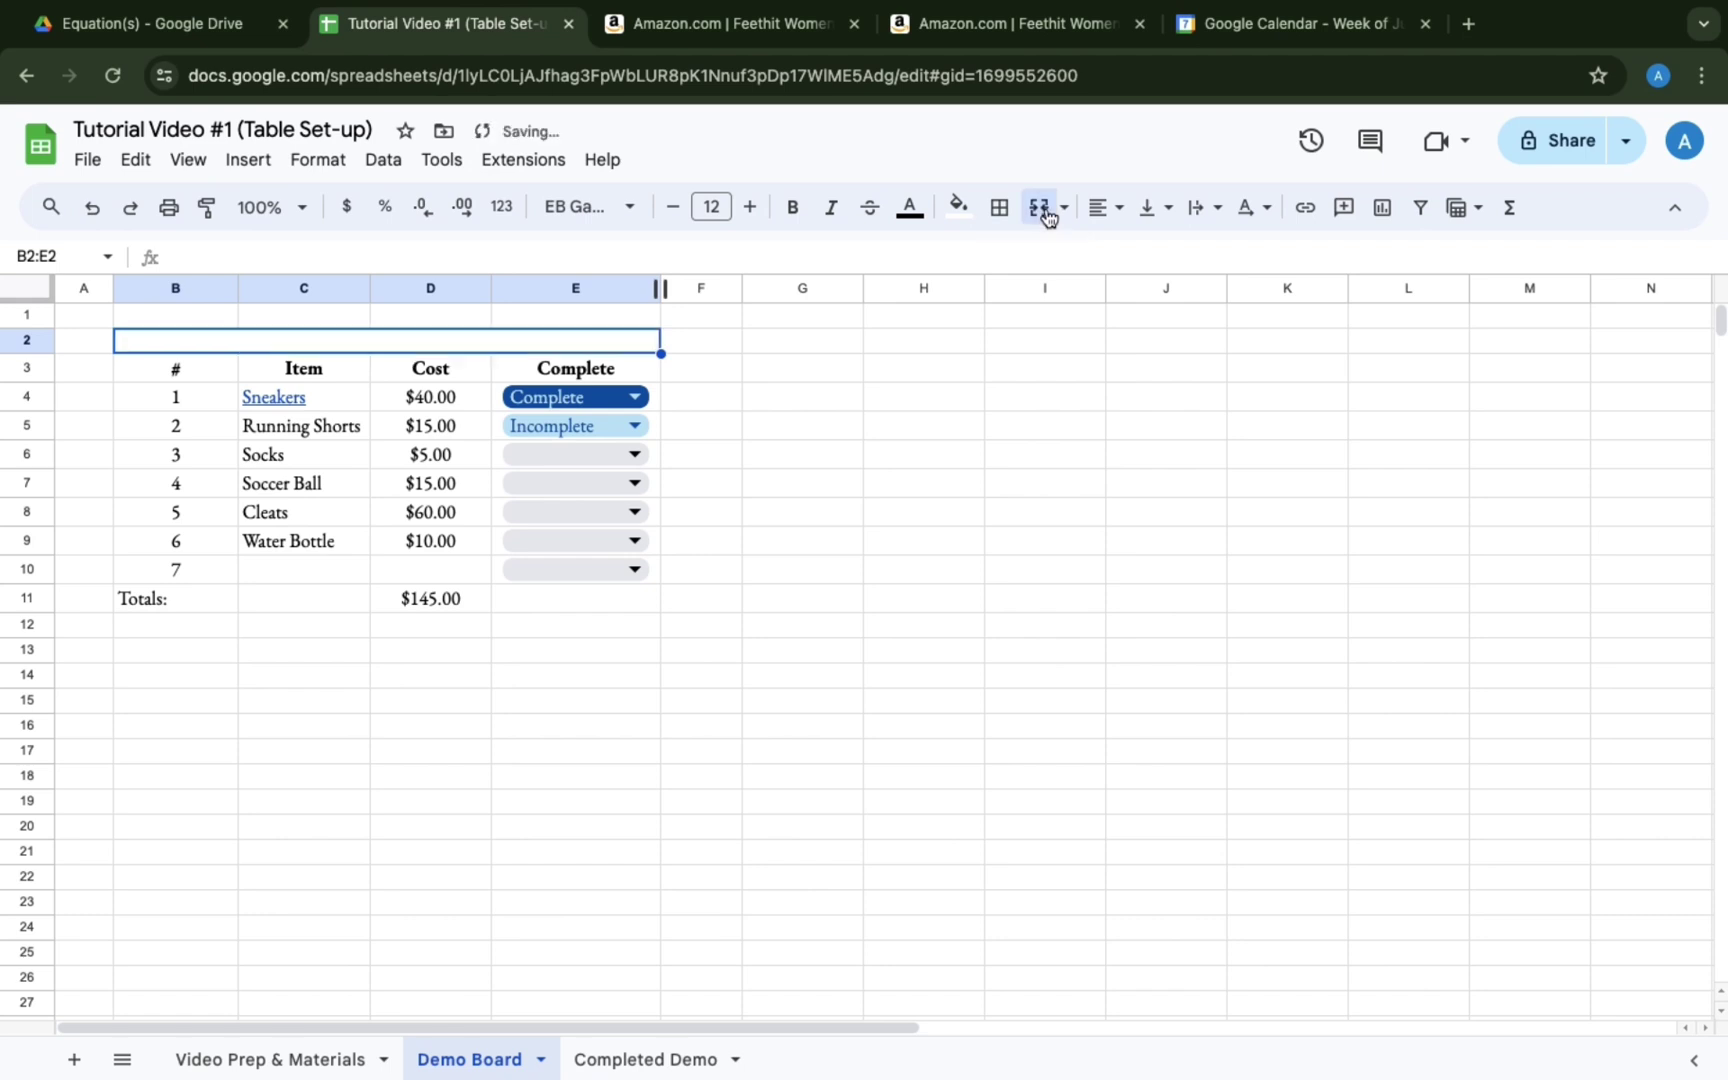
Enter the title Soccer Shopping List in the merged cell B2:E2.
double_click(466, 348)
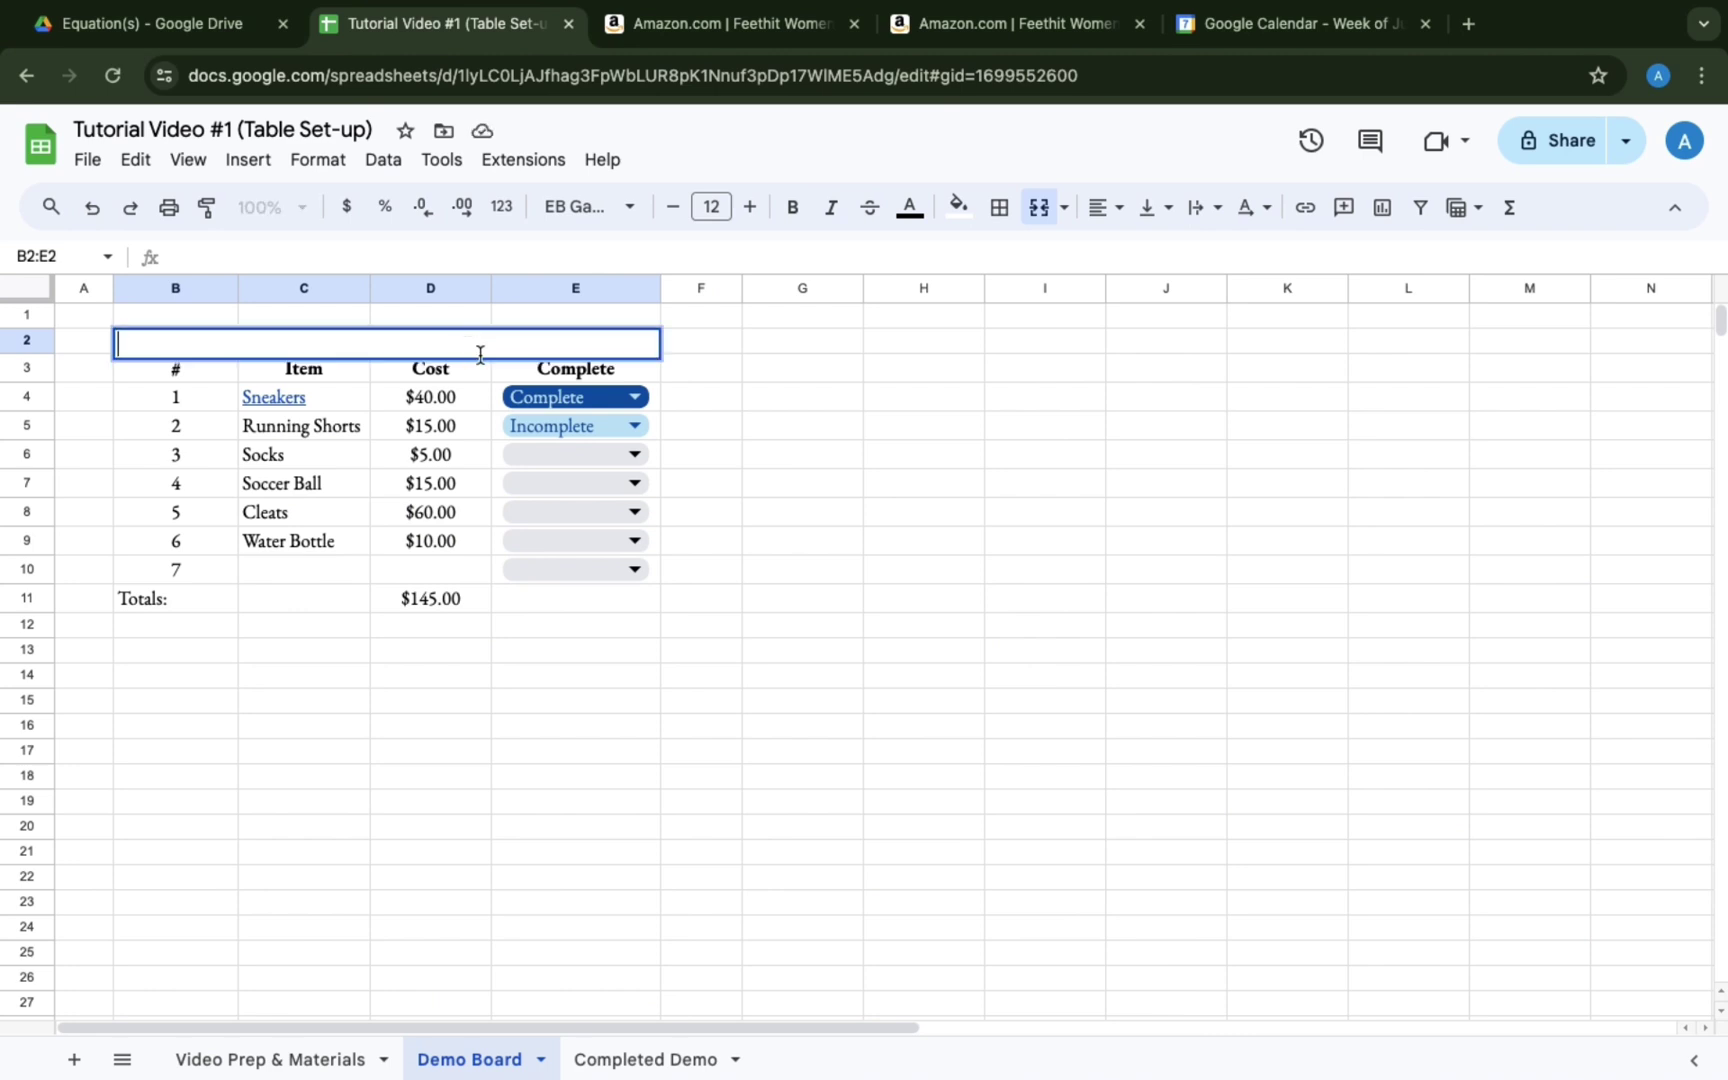
text(Soccer Sho)
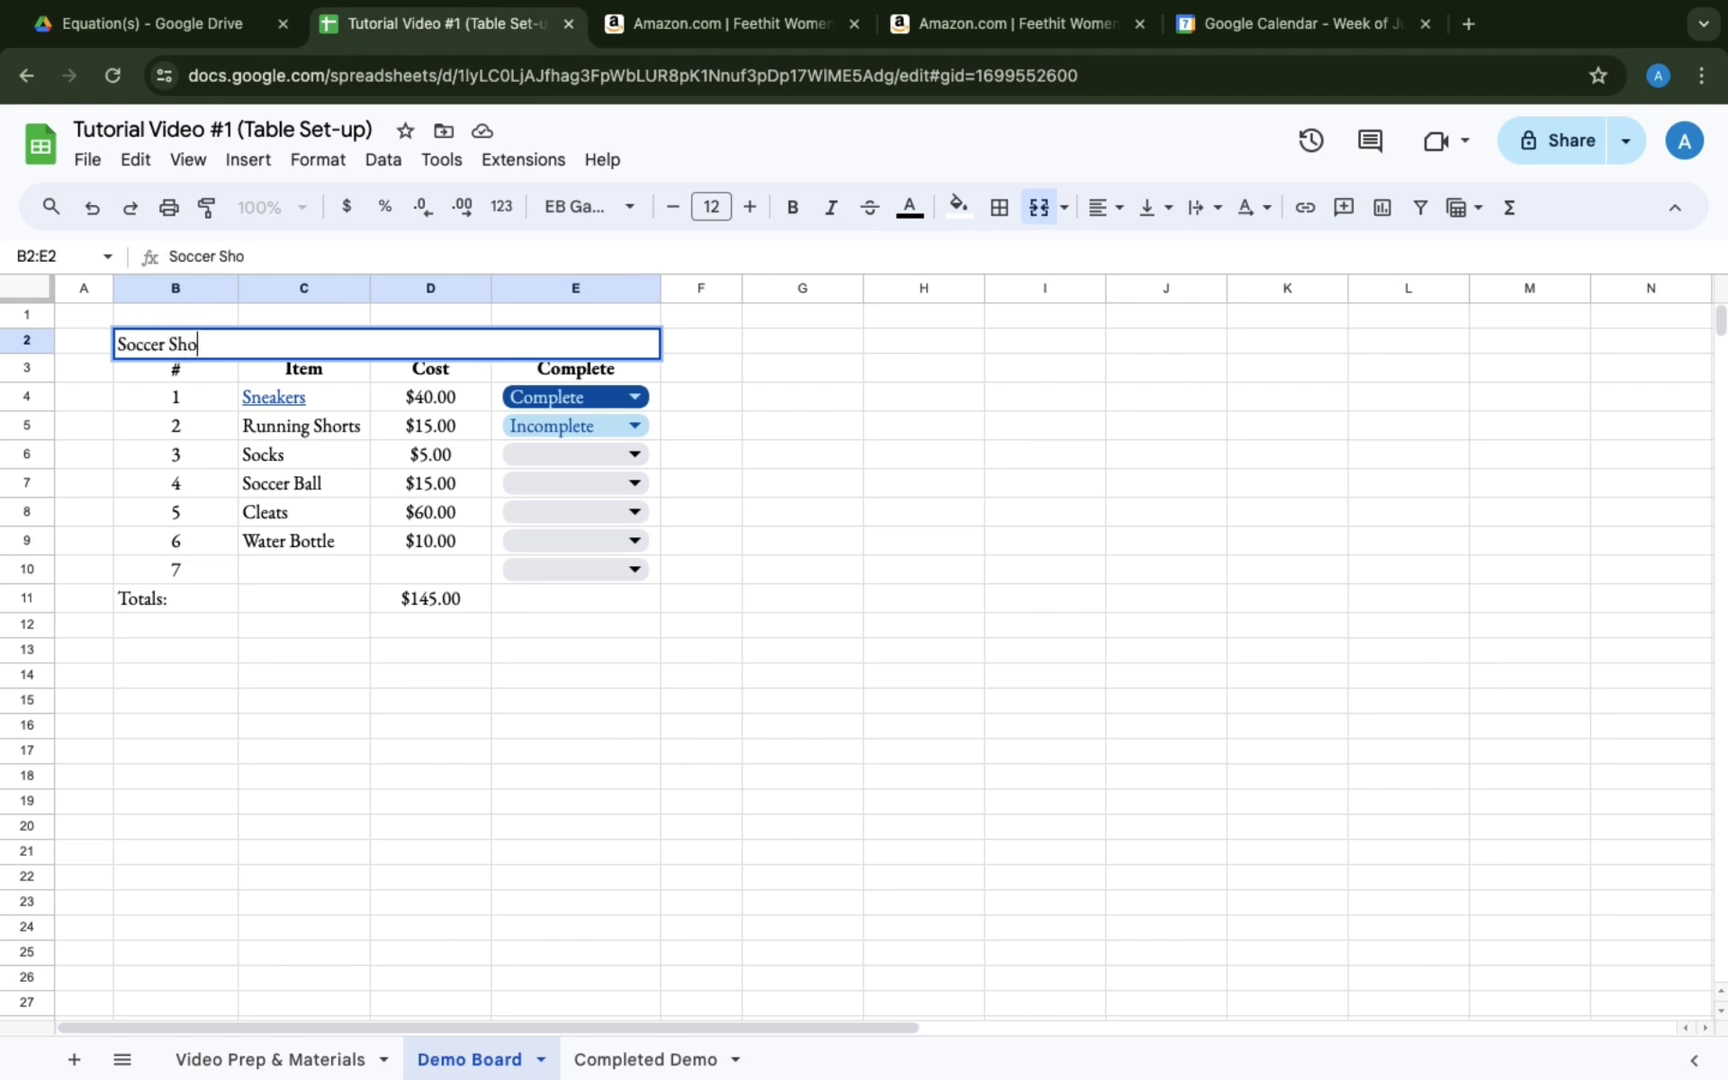
text(pping List)
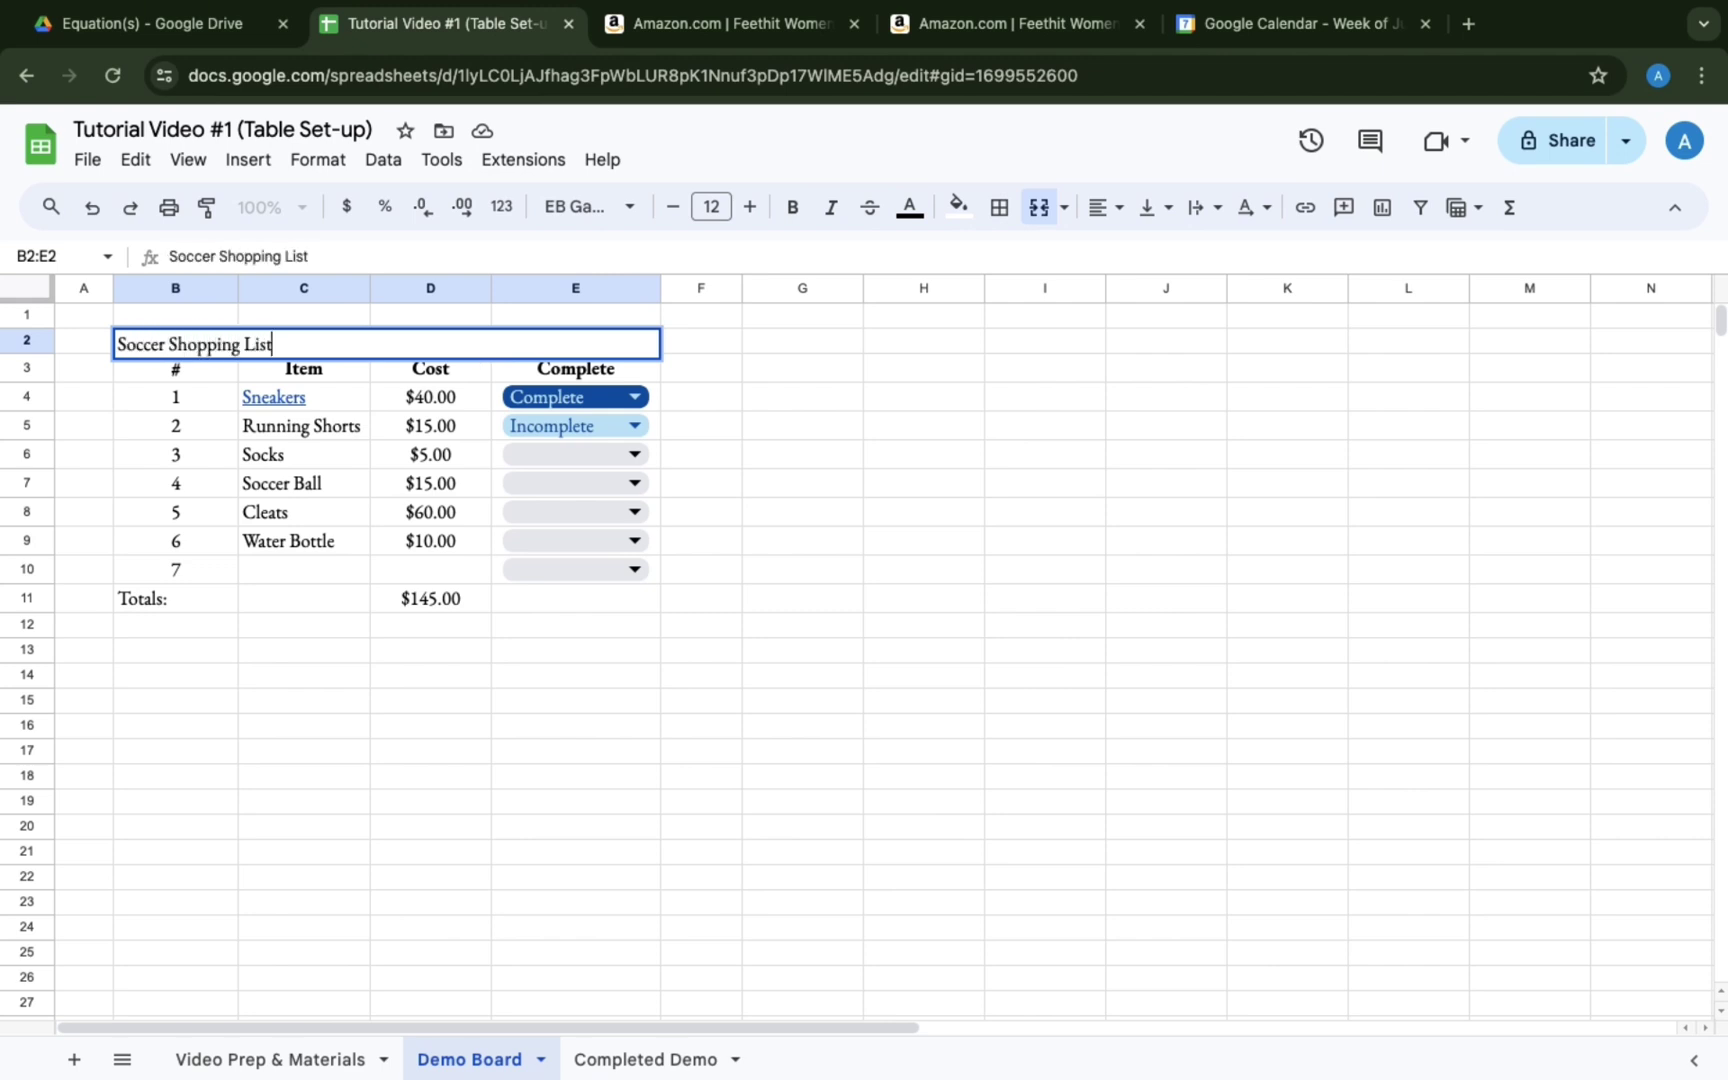
click(910, 395)
Centre-align the Soccer Shopping List title across the merged cell in row 2.
click(401, 343)
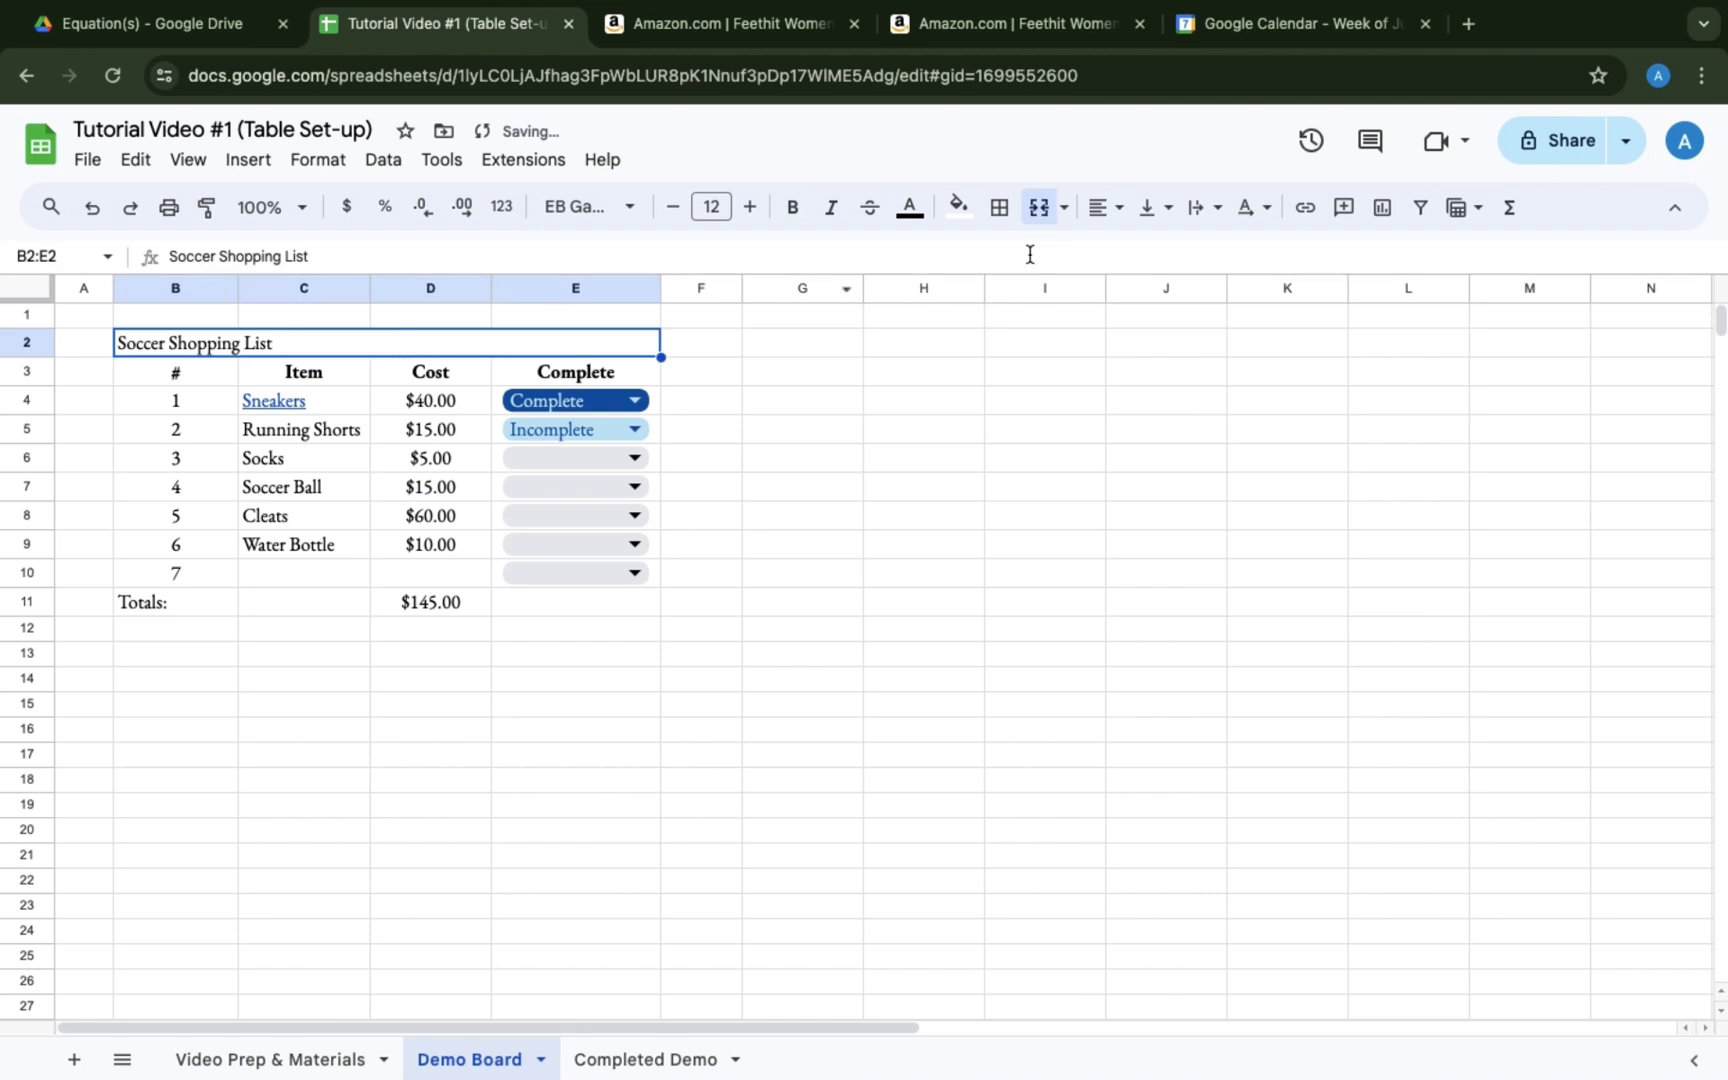
click(1095, 209)
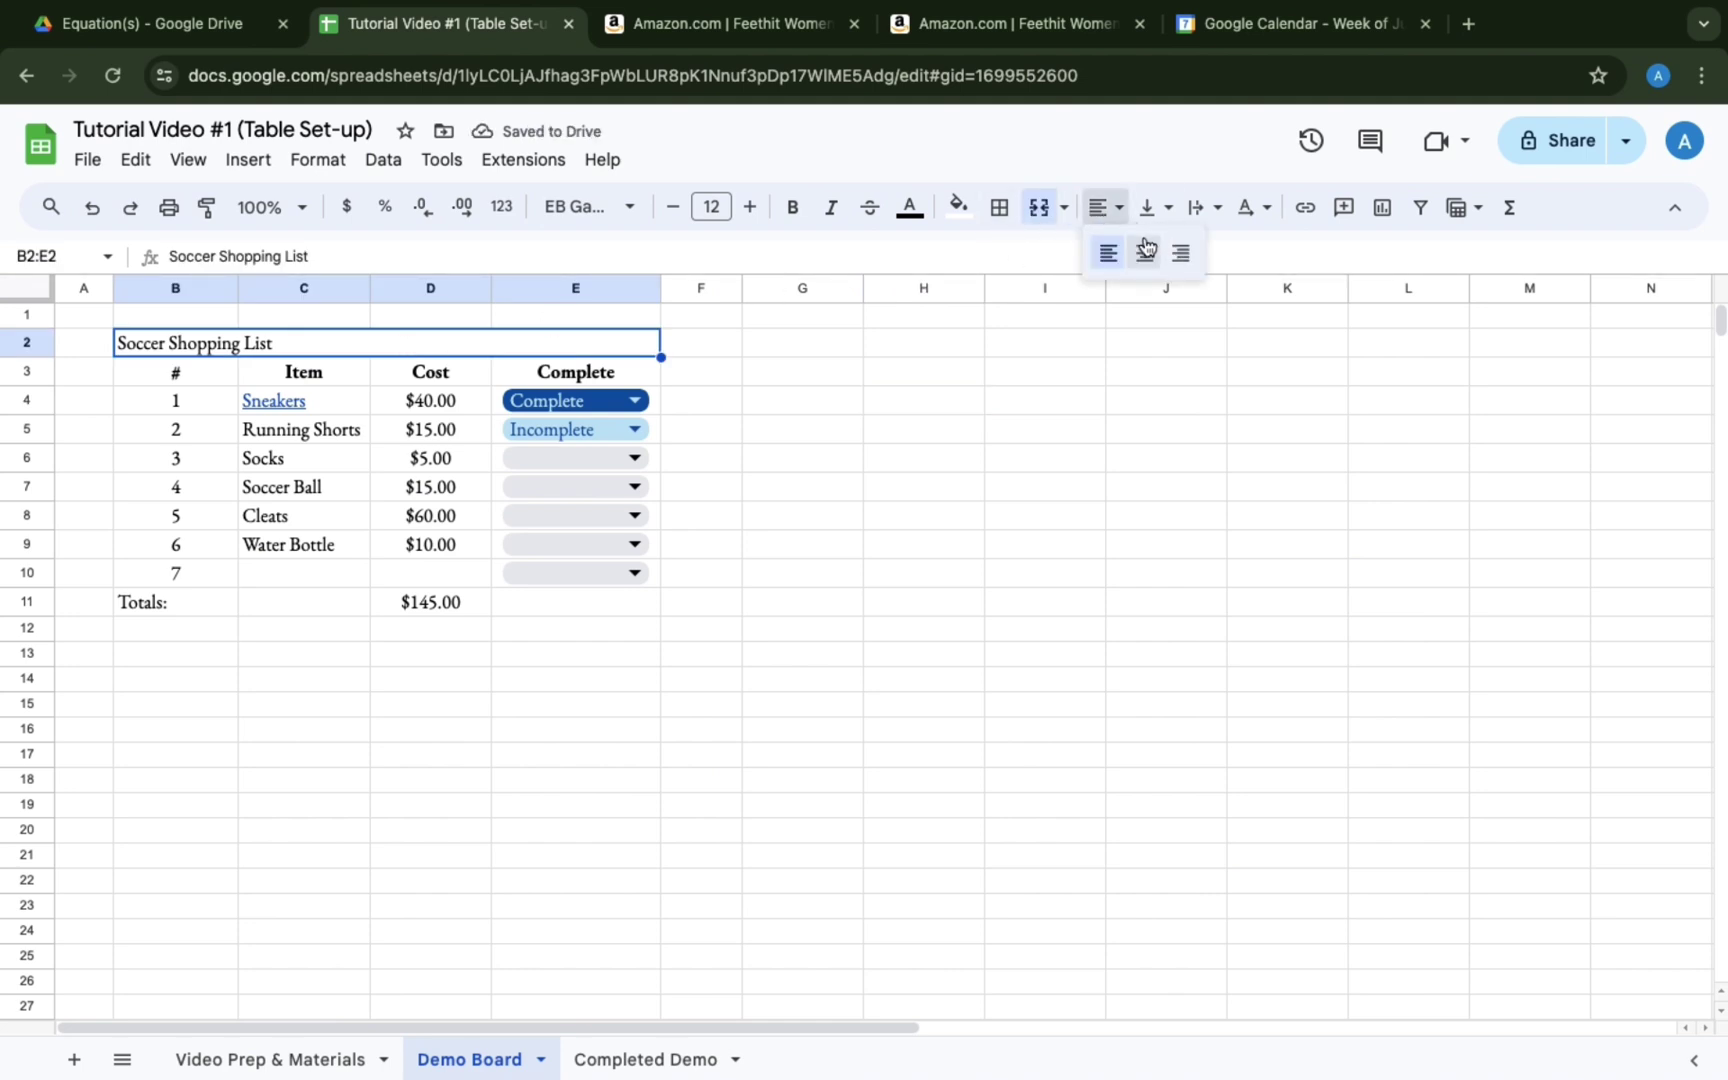
click(1144, 252)
click(818, 440)
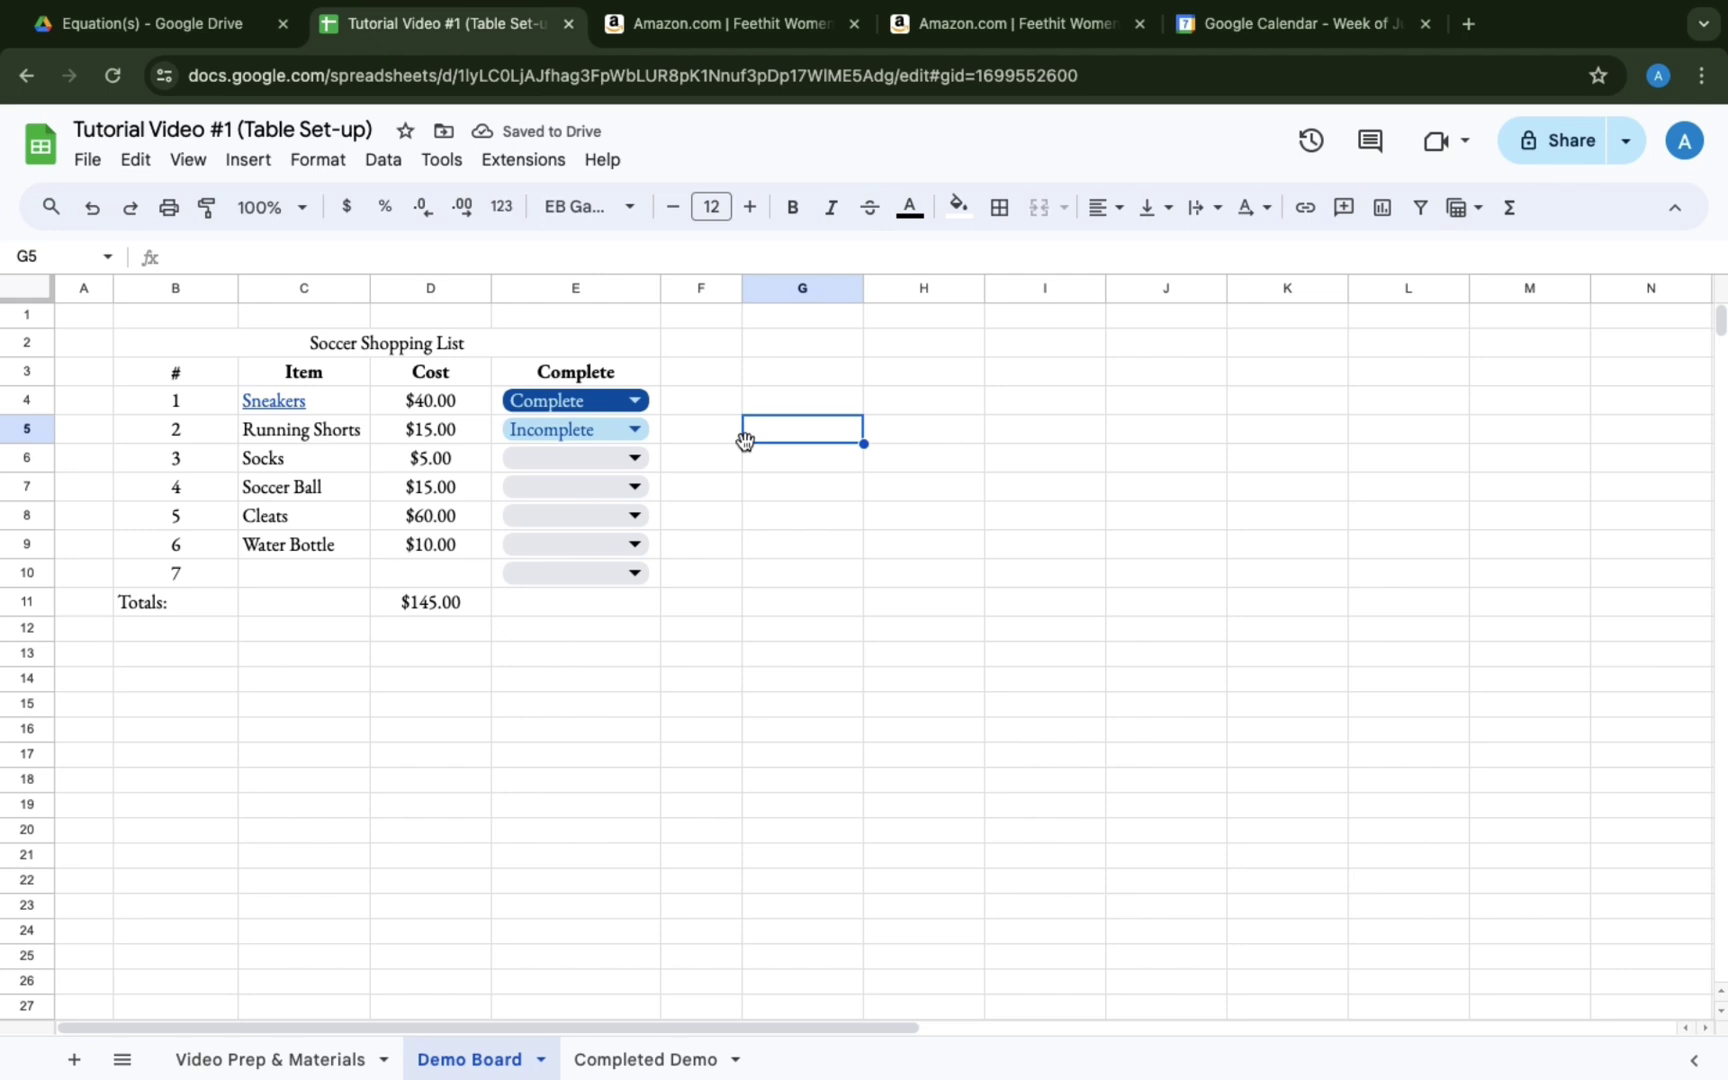
click(515, 345)
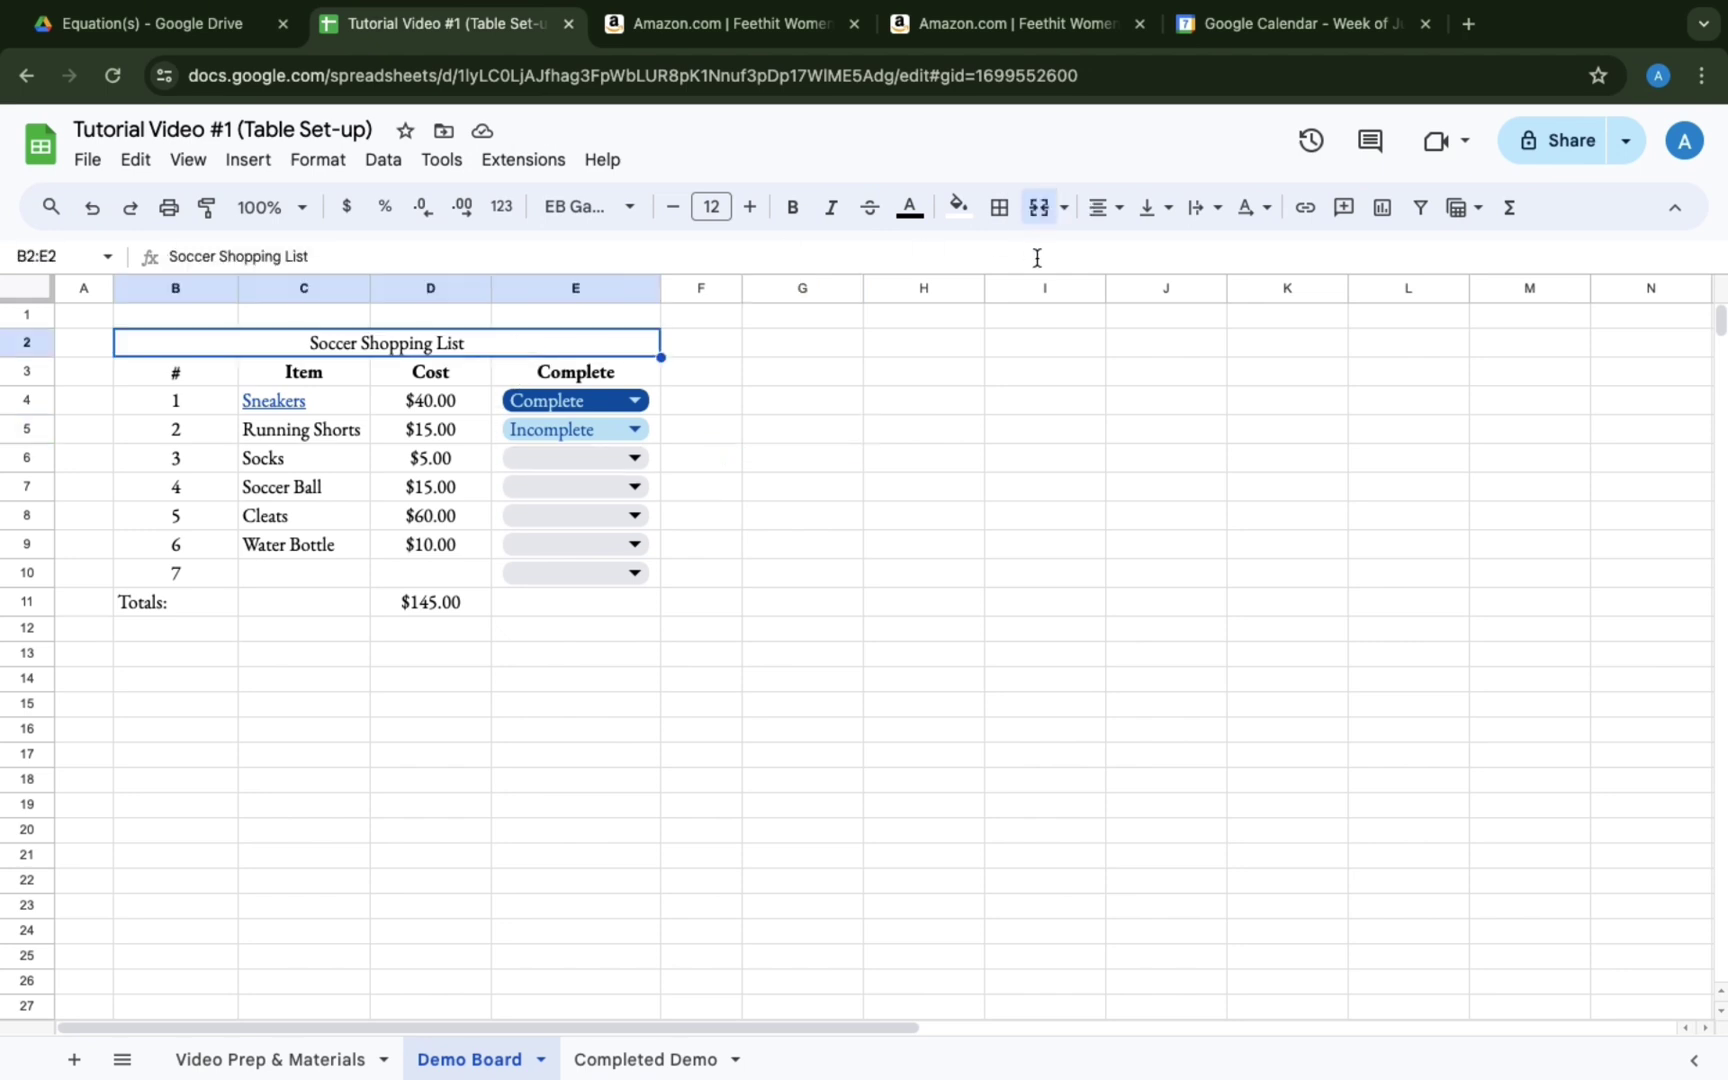
click(900, 425)
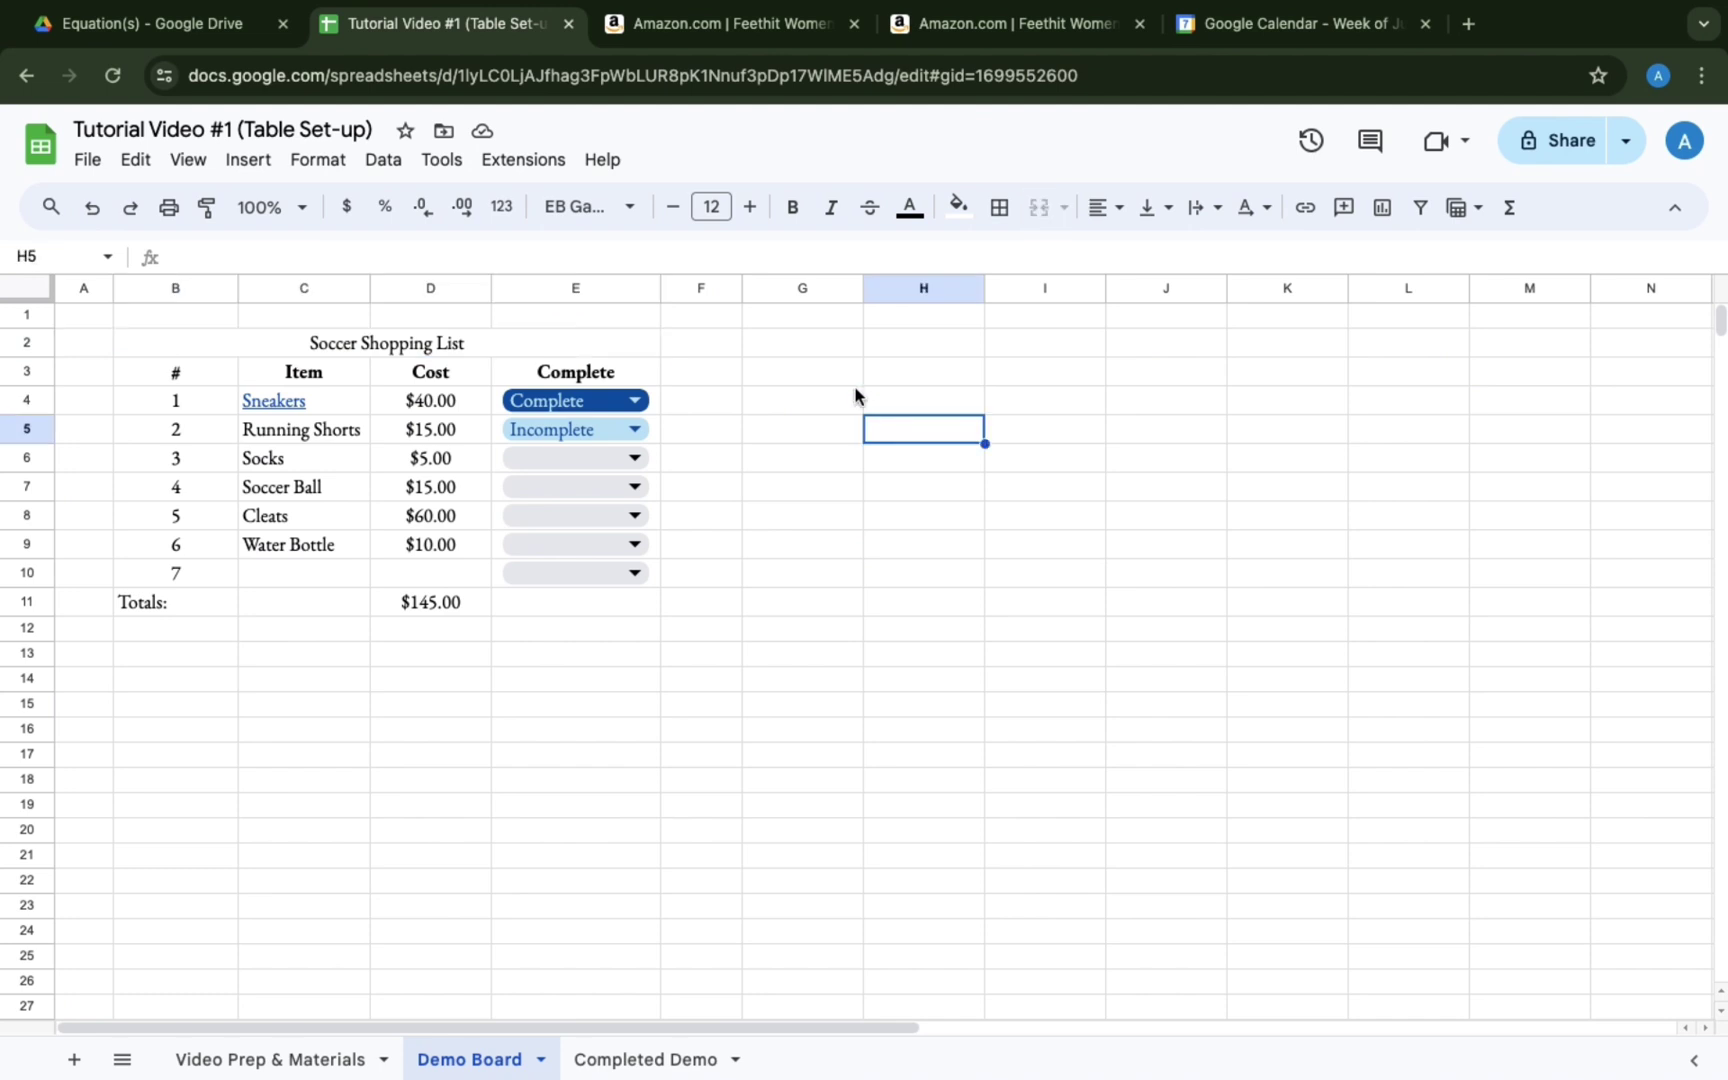
Delete the unused columns G through Z beside the shopping list table.
click(760, 290)
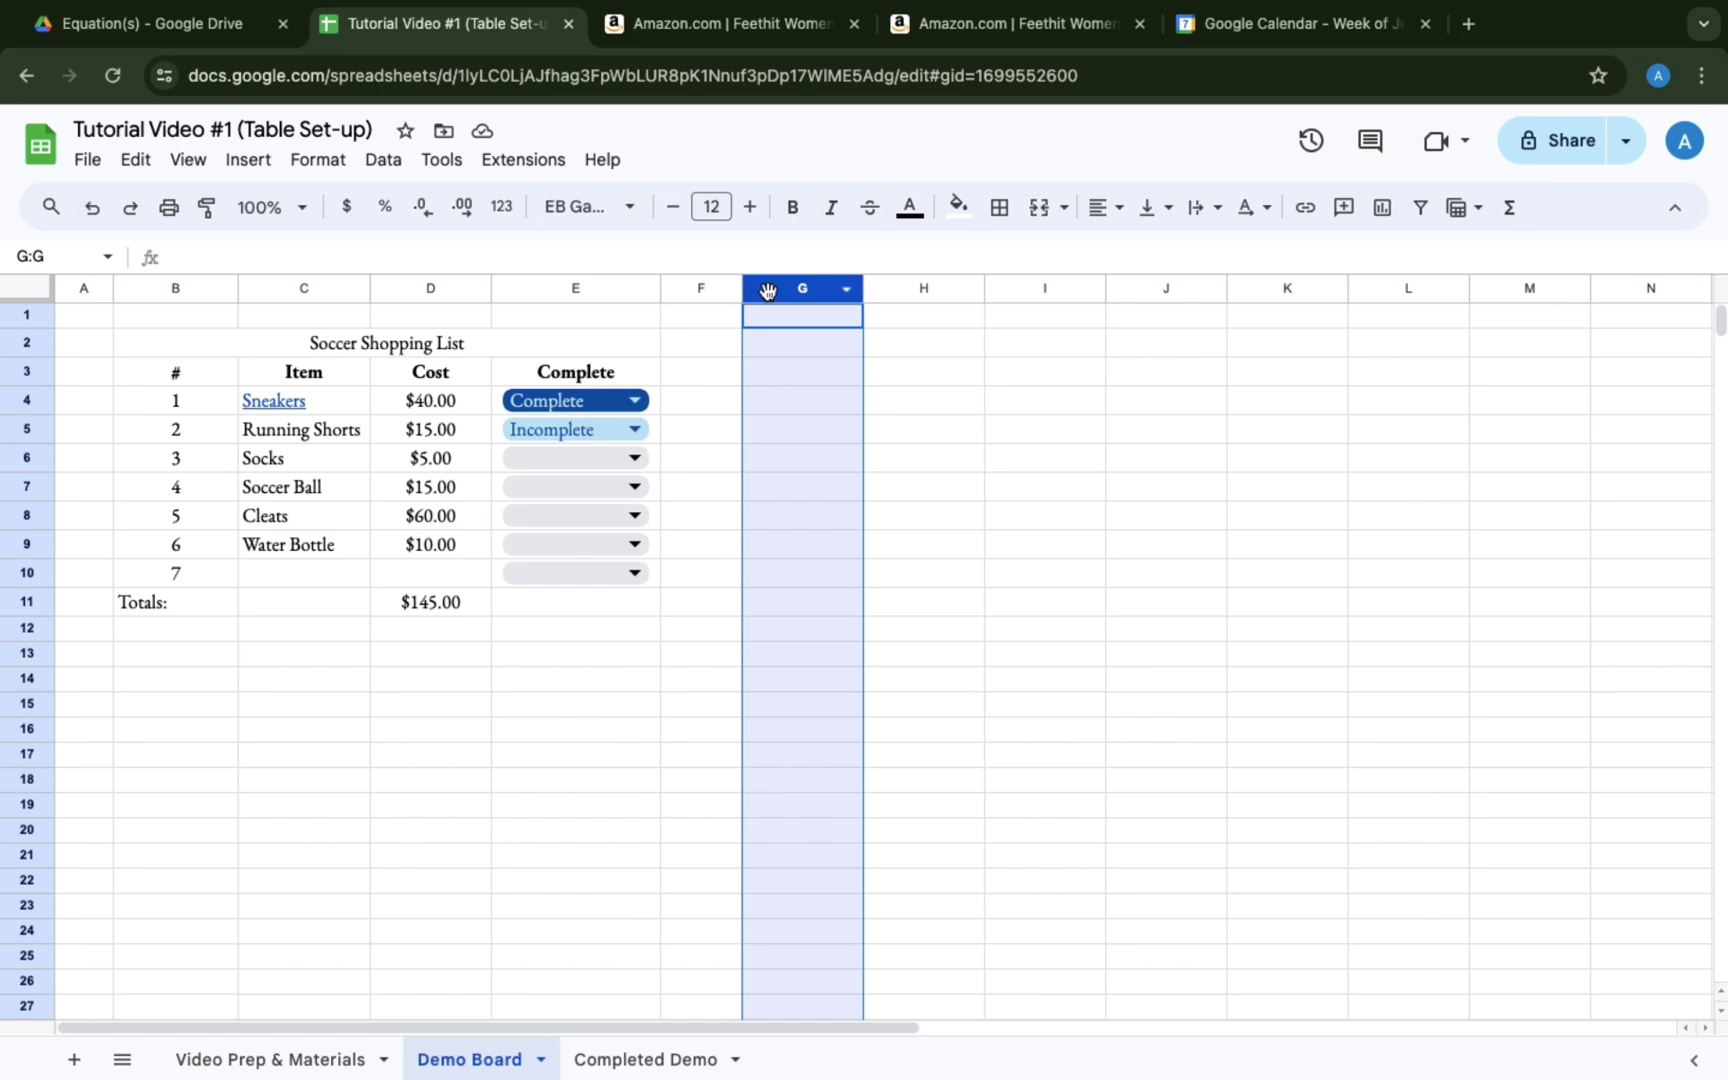
scroll(1030, 460, right, 10)
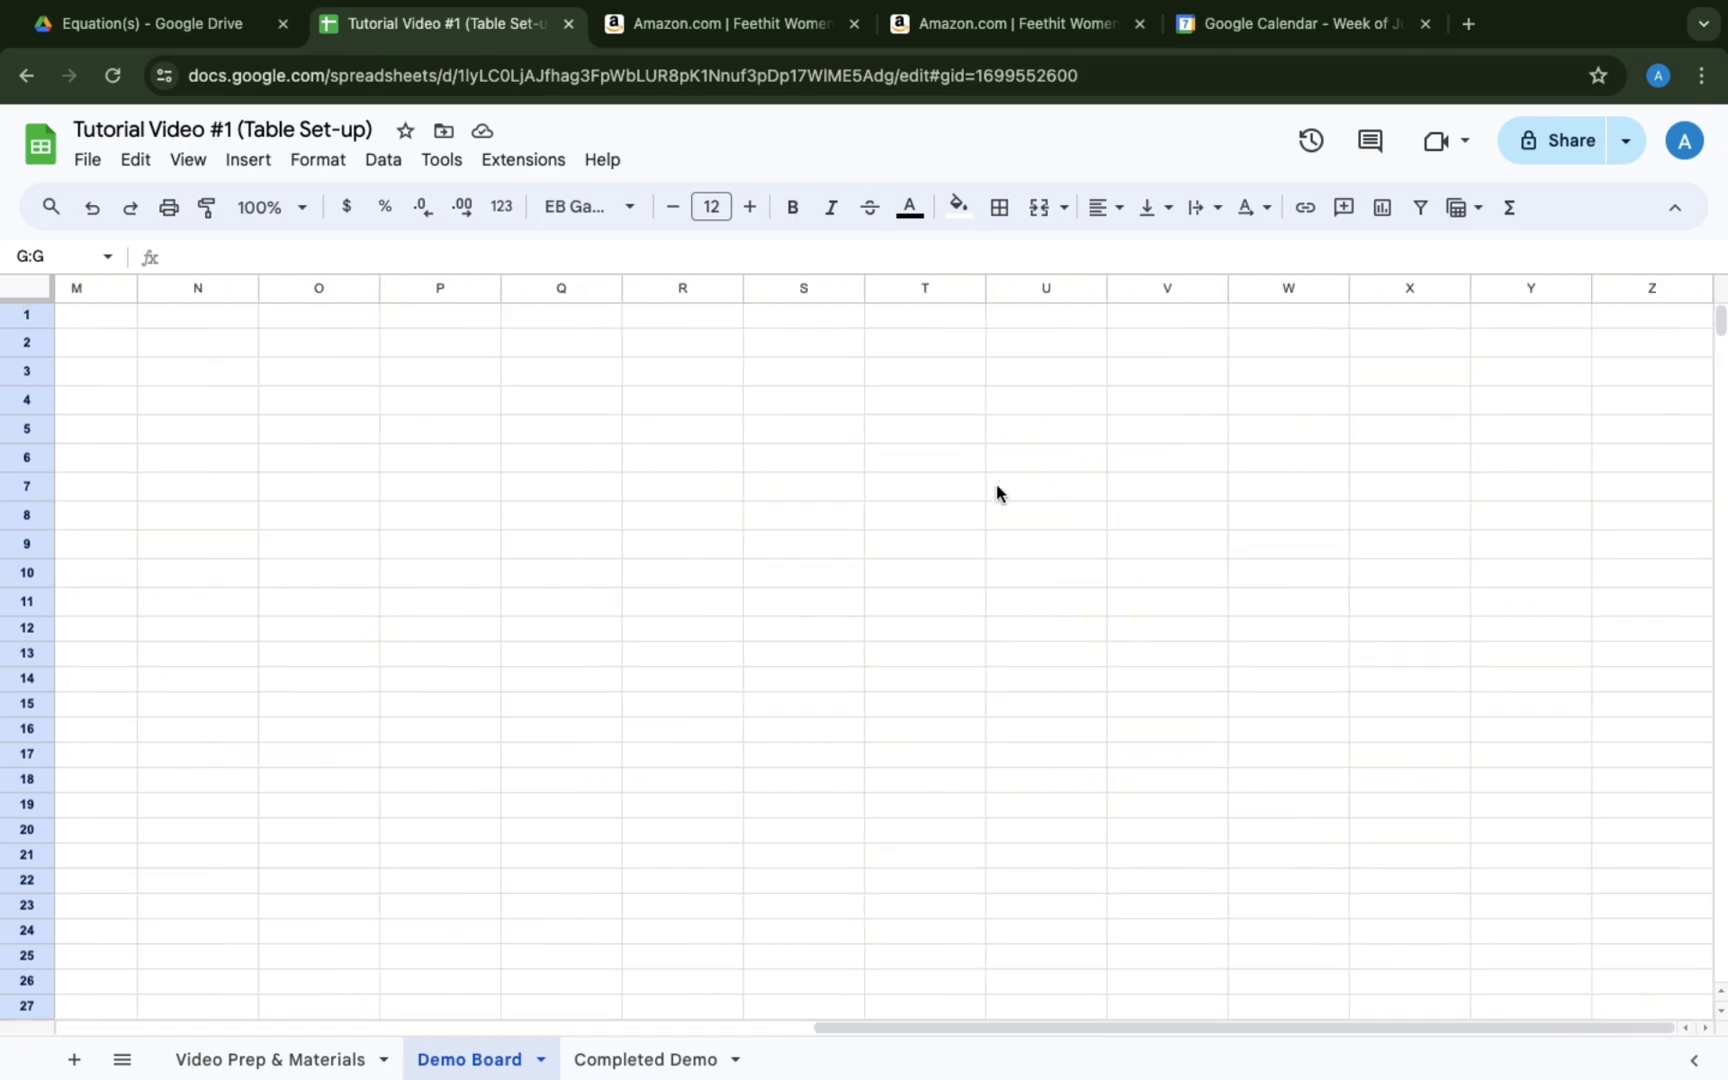
scroll(996, 483, left, 15)
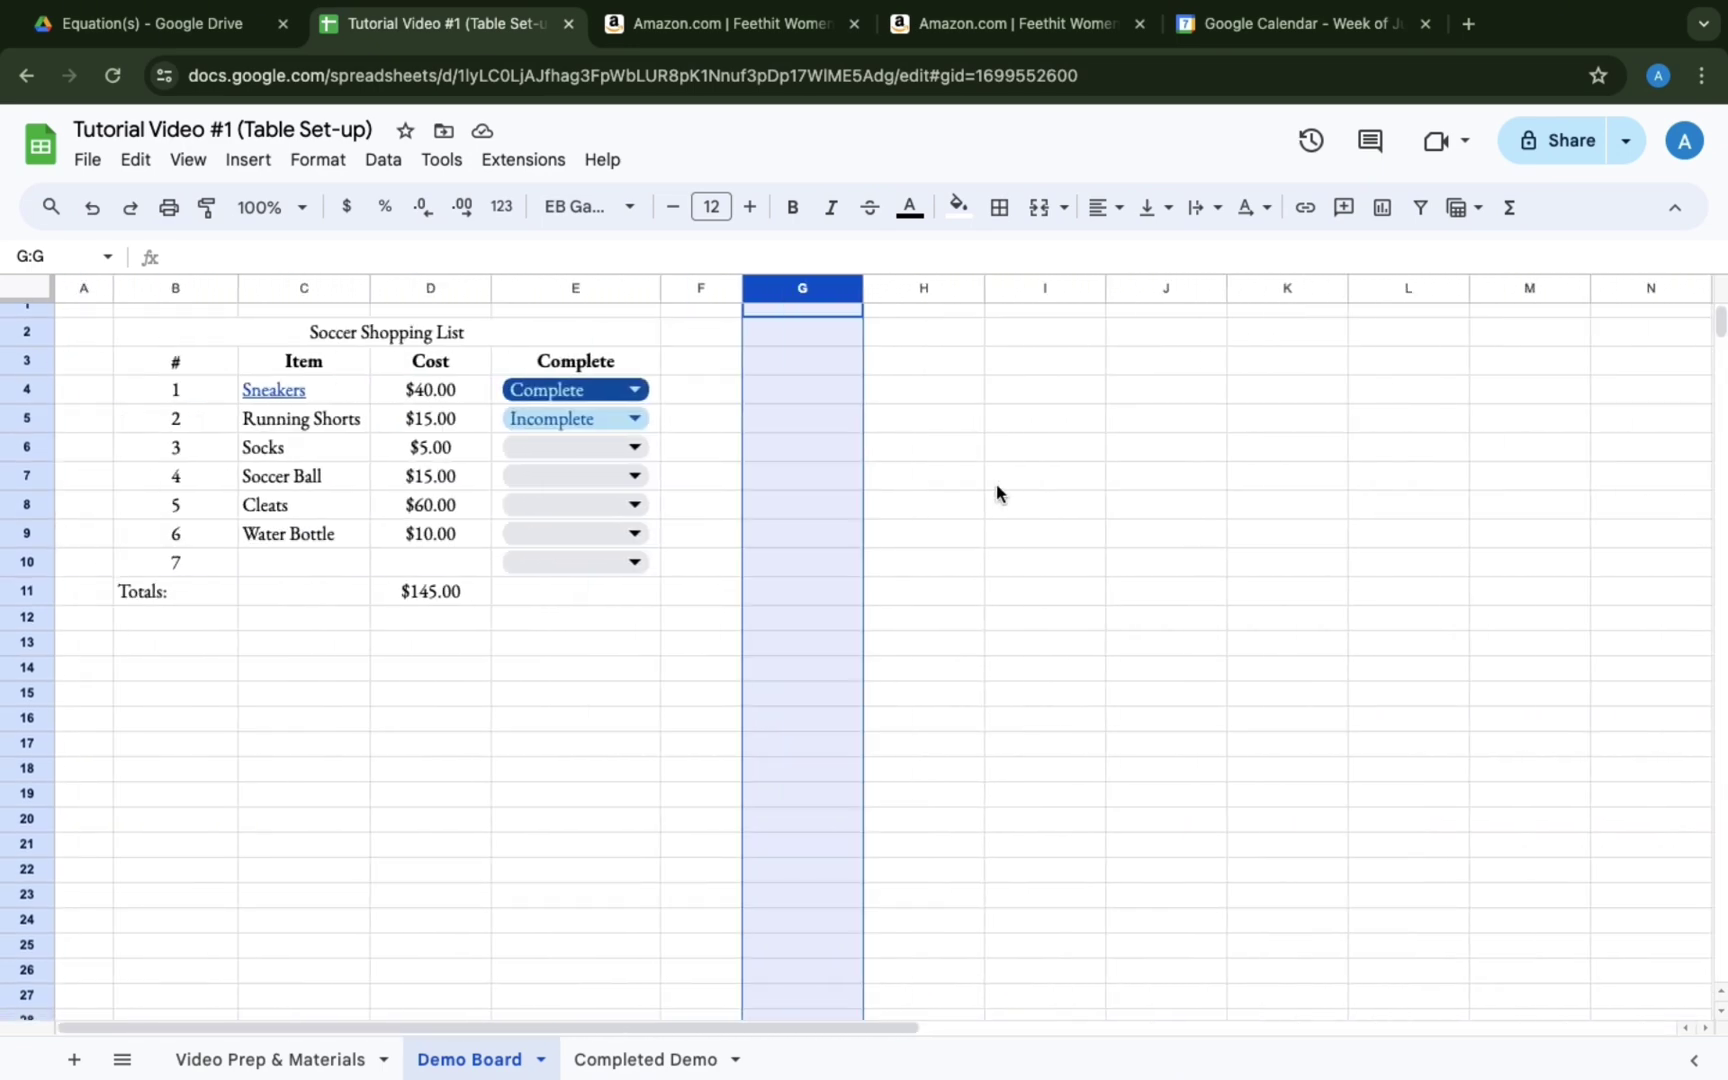
scroll(997, 487, right, 10)
scroll(997, 487, left, 9)
scroll(996, 483, left, 3)
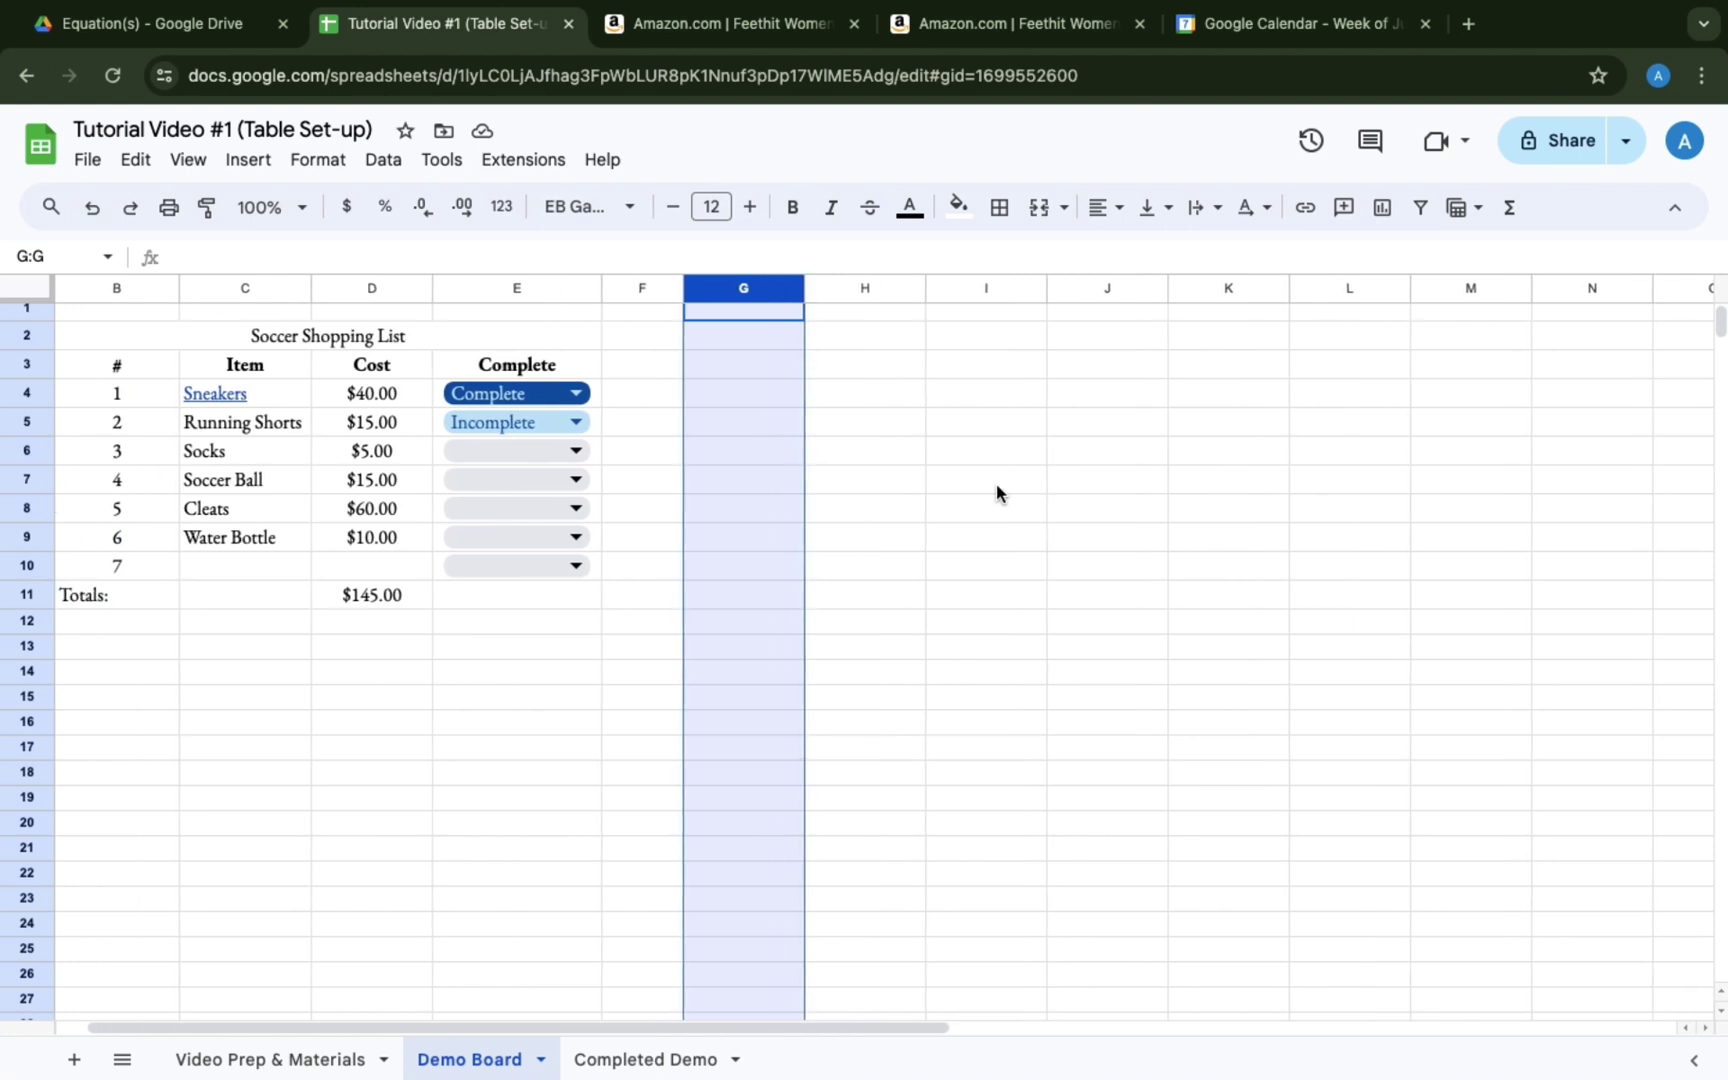
scroll(996, 492, left, 1)
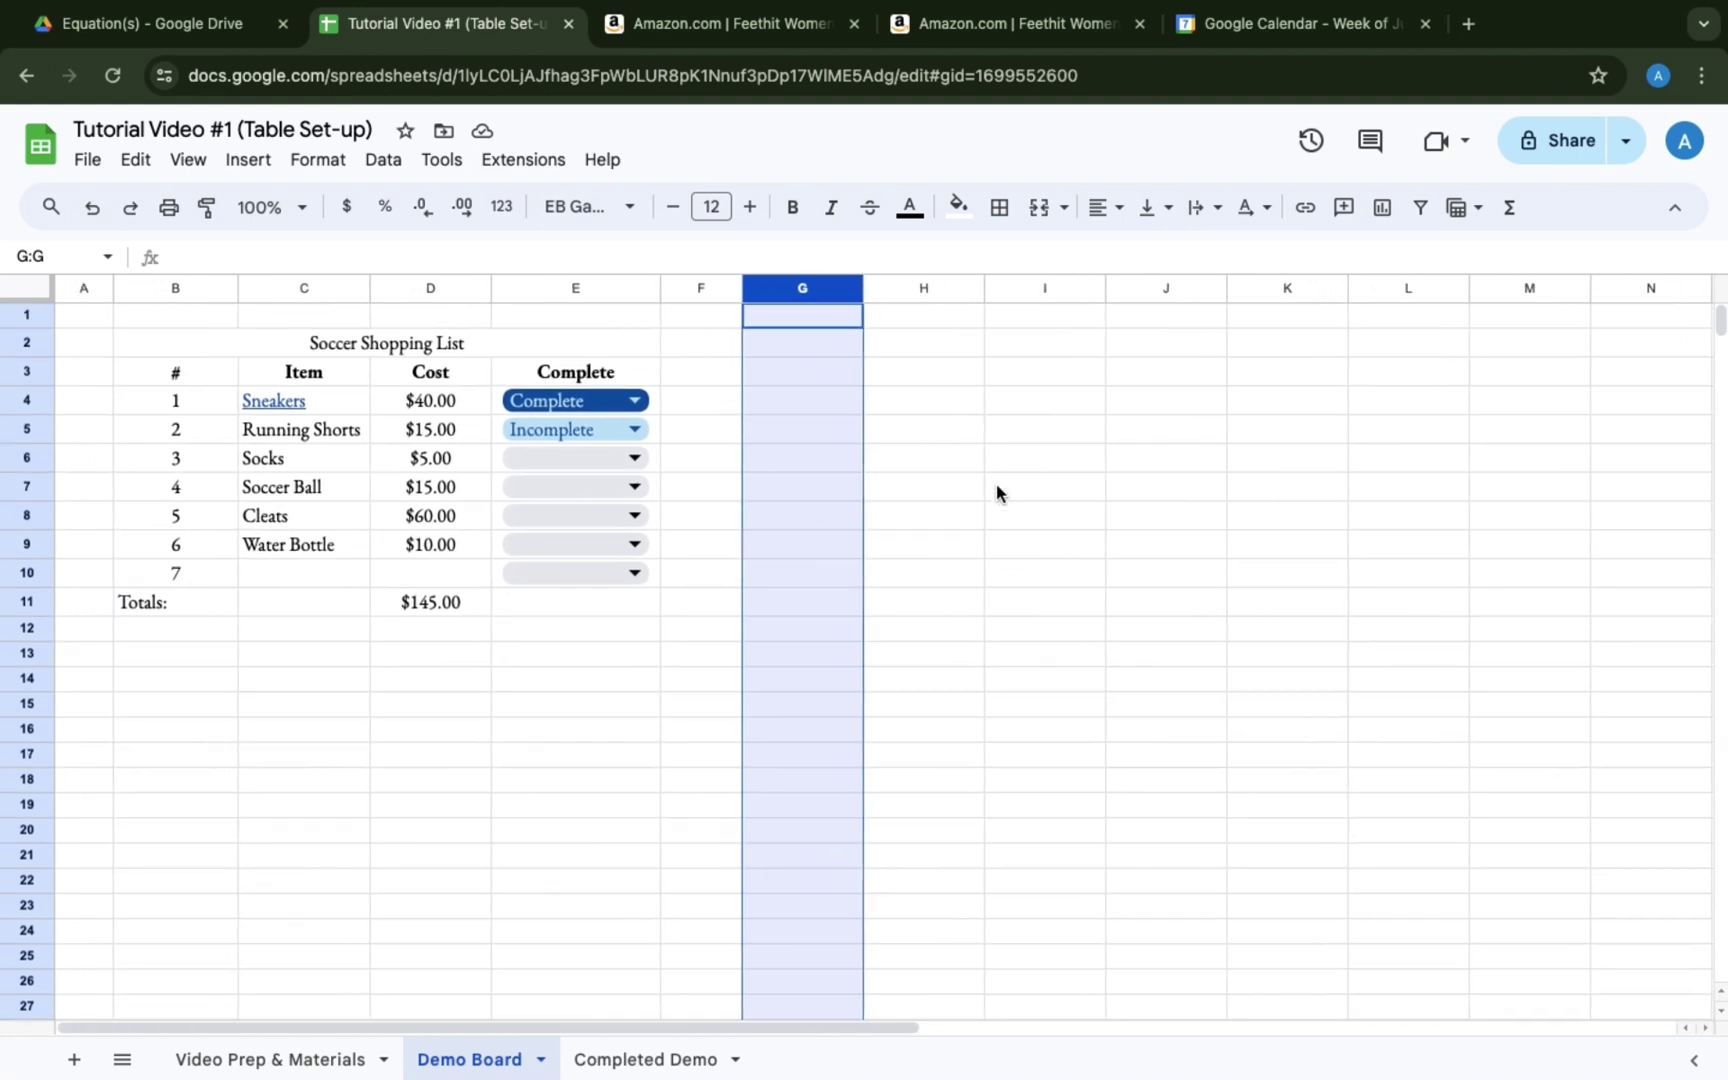
key(super+shift+Right)
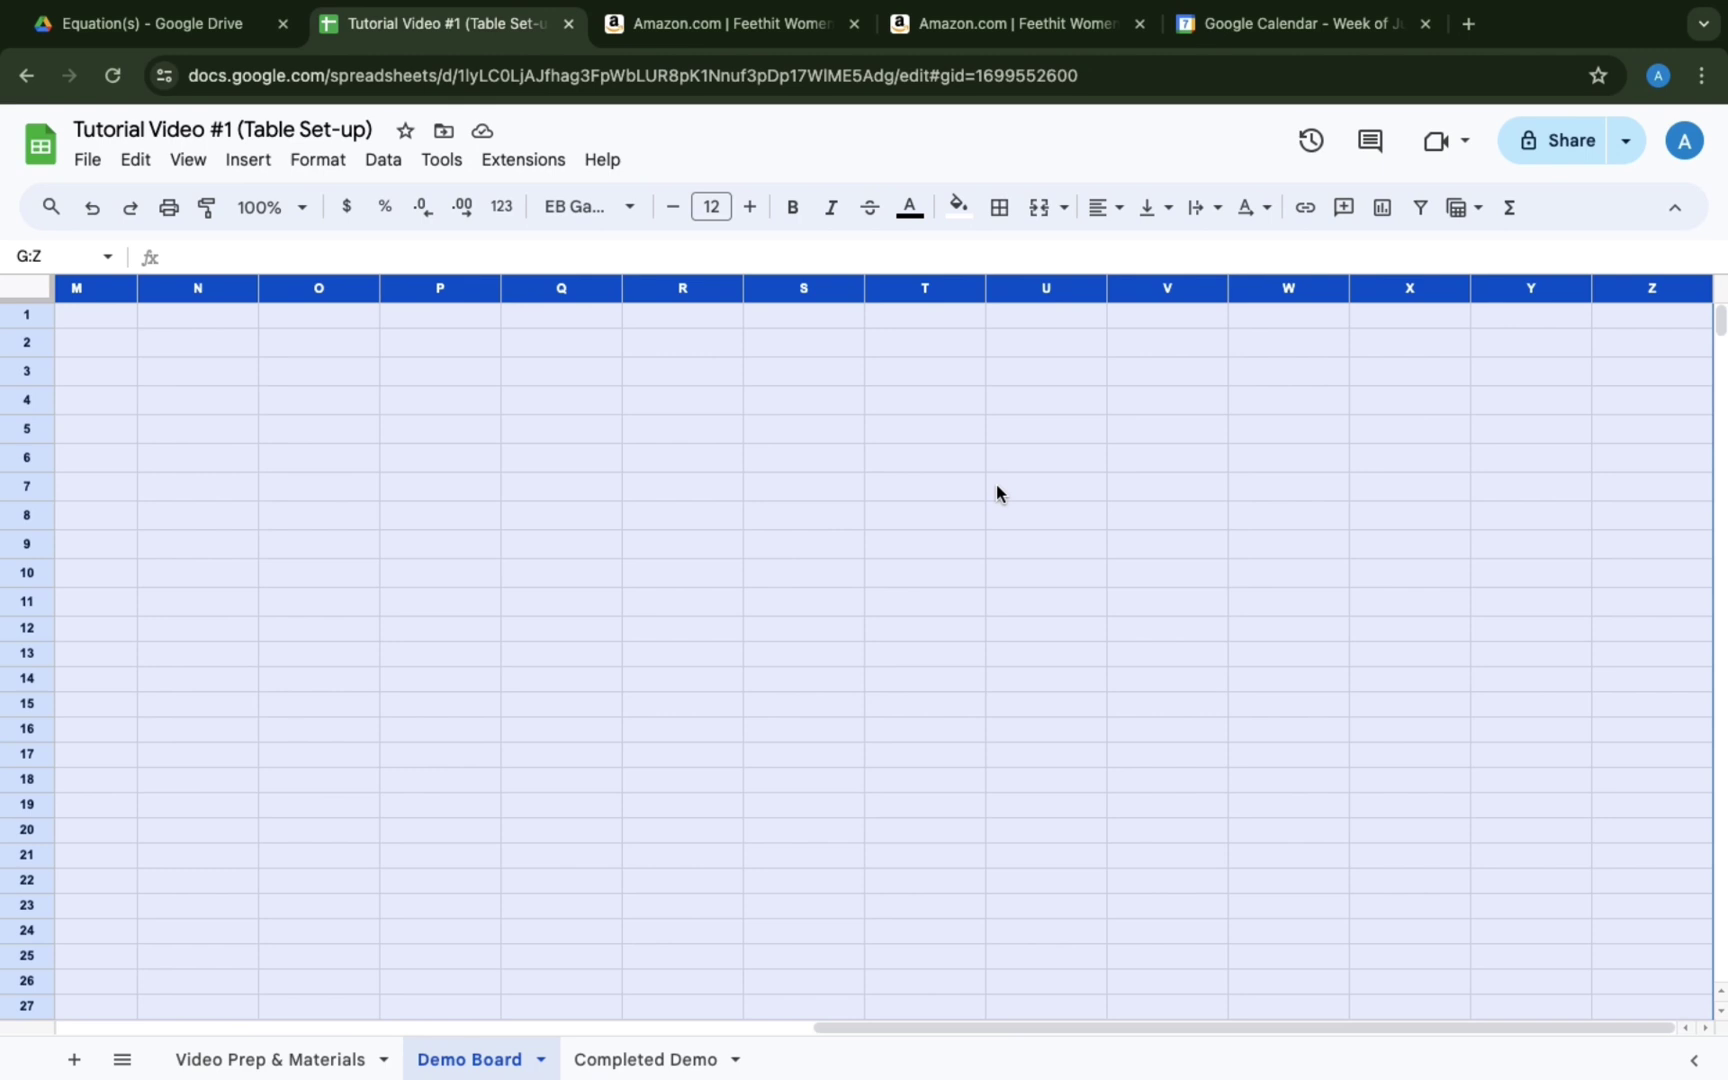
scroll(981, 486, left, 1)
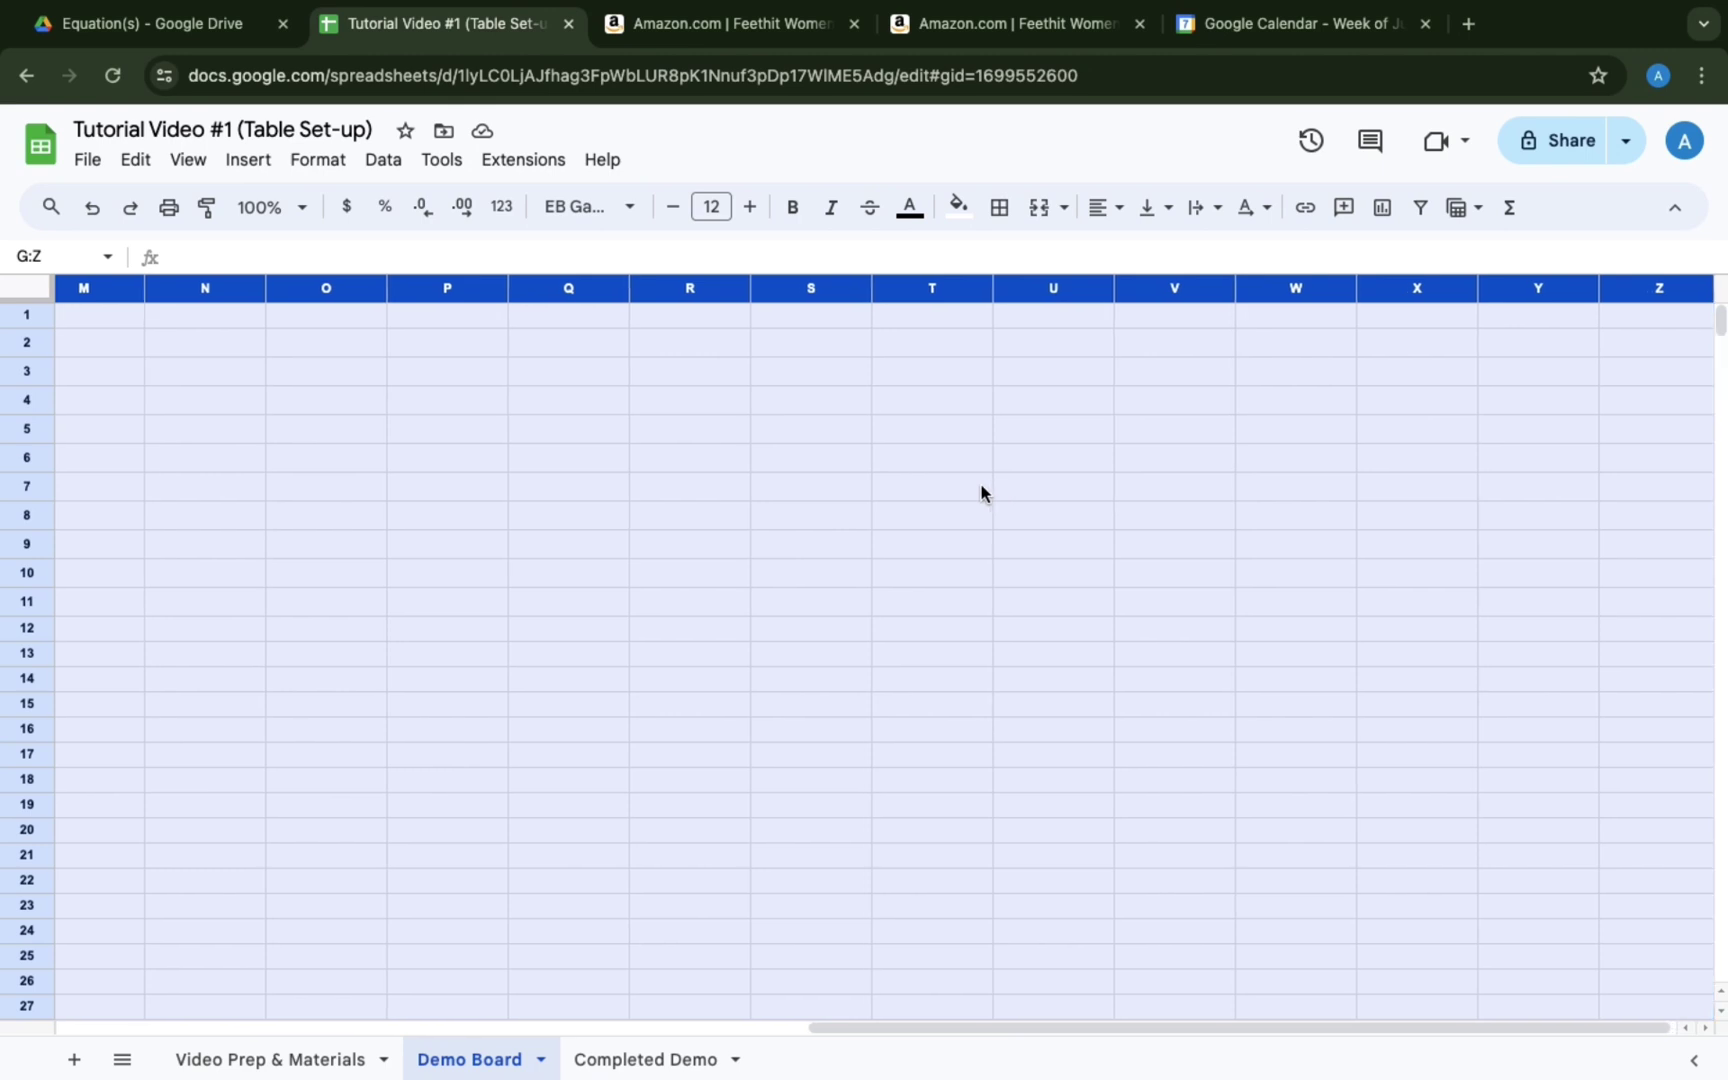
right_click(940, 289)
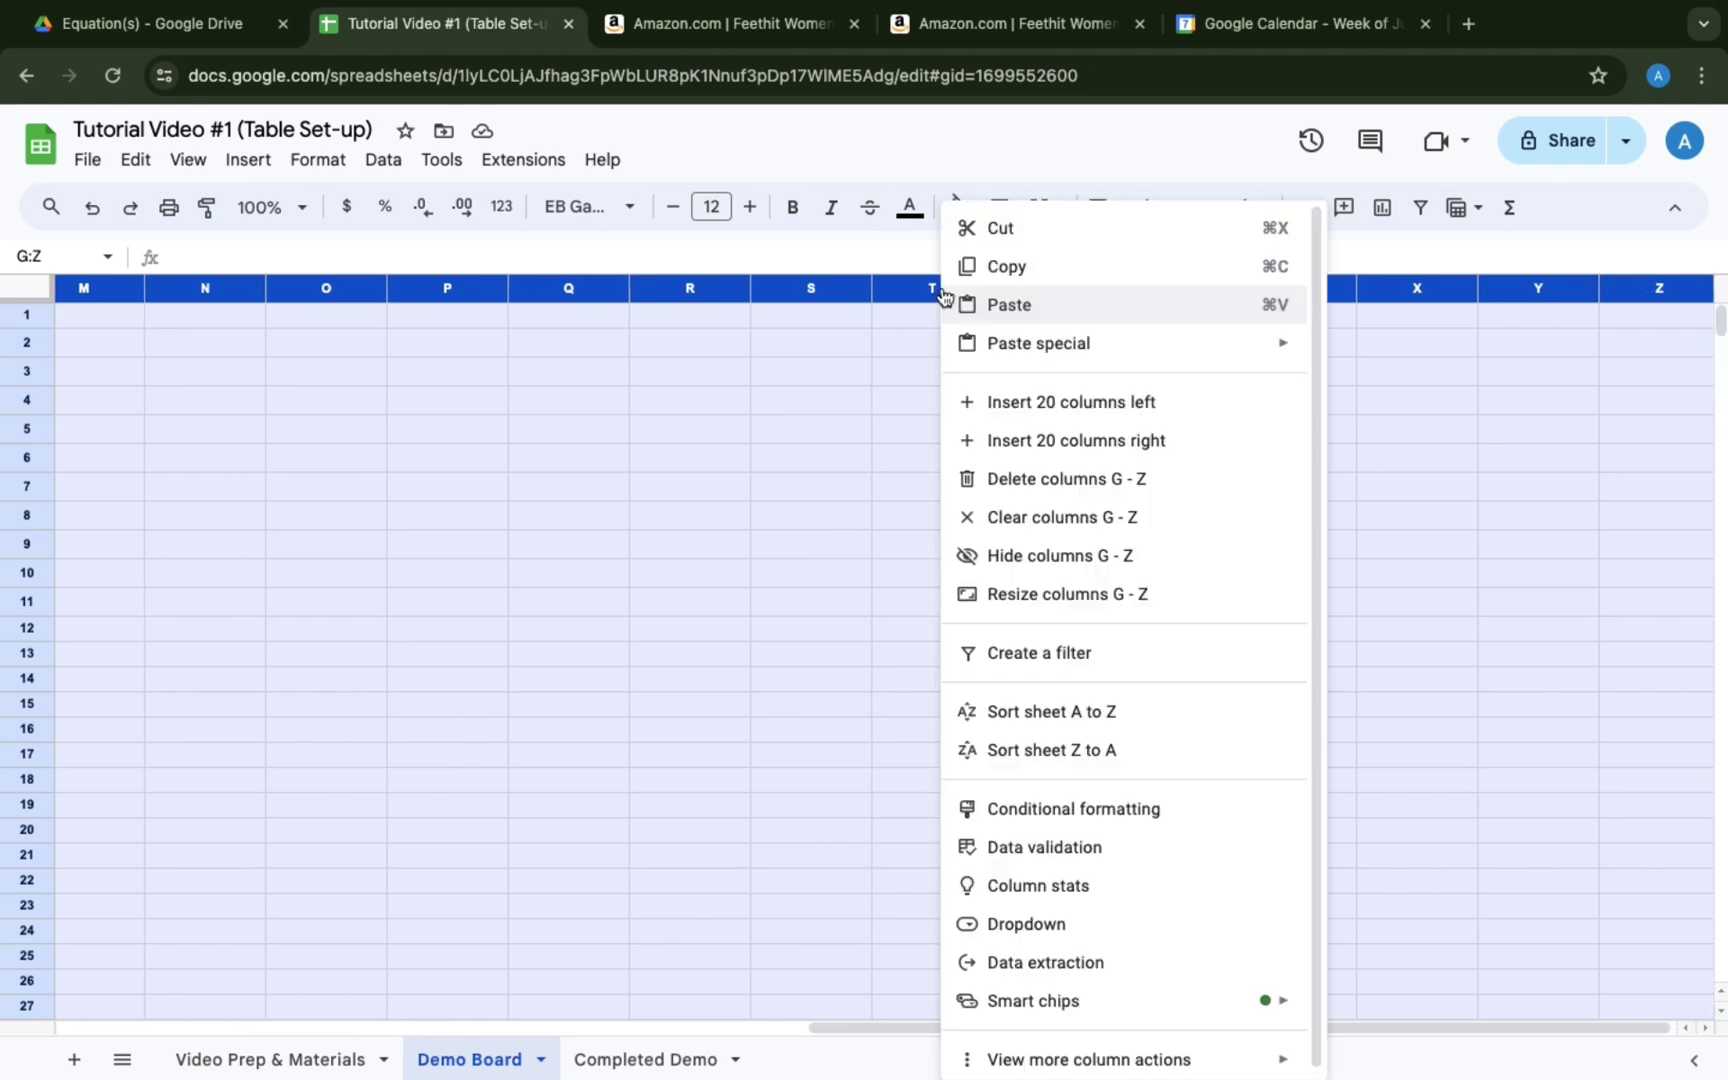
click(1059, 481)
click(589, 663)
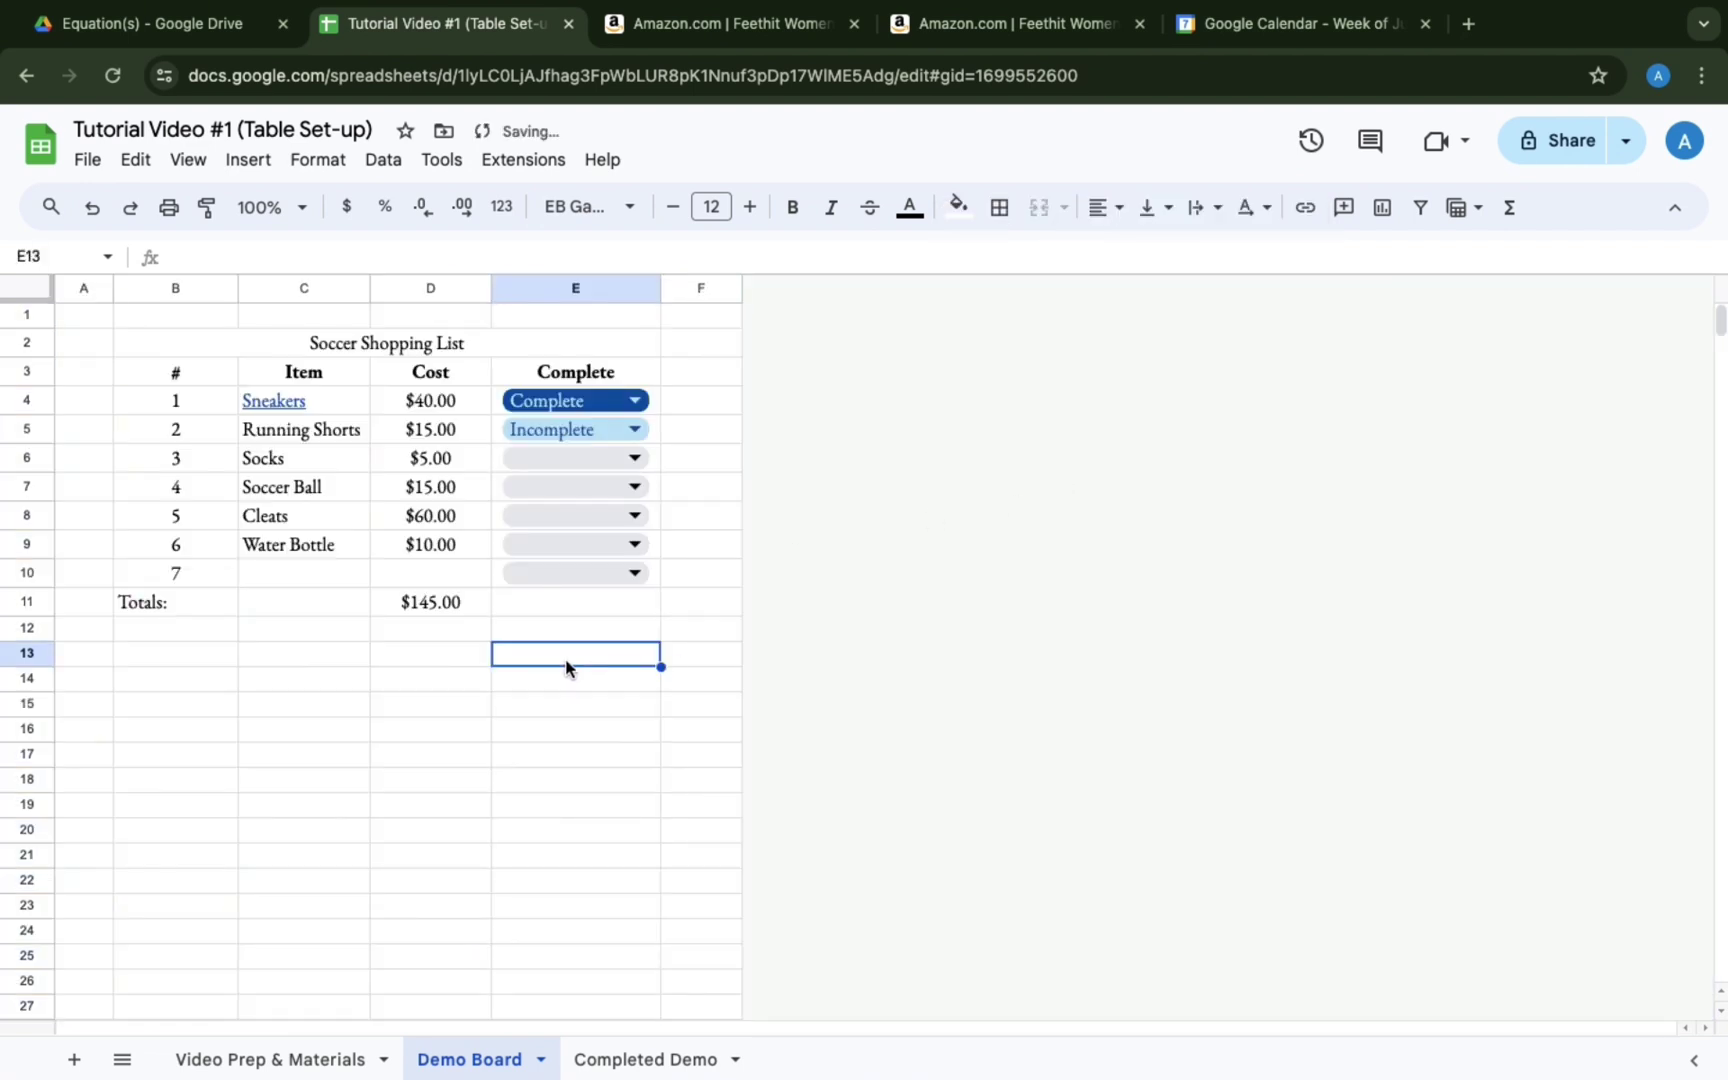
Delete the empty rows 13 through 1000 below the table.
click(35, 655)
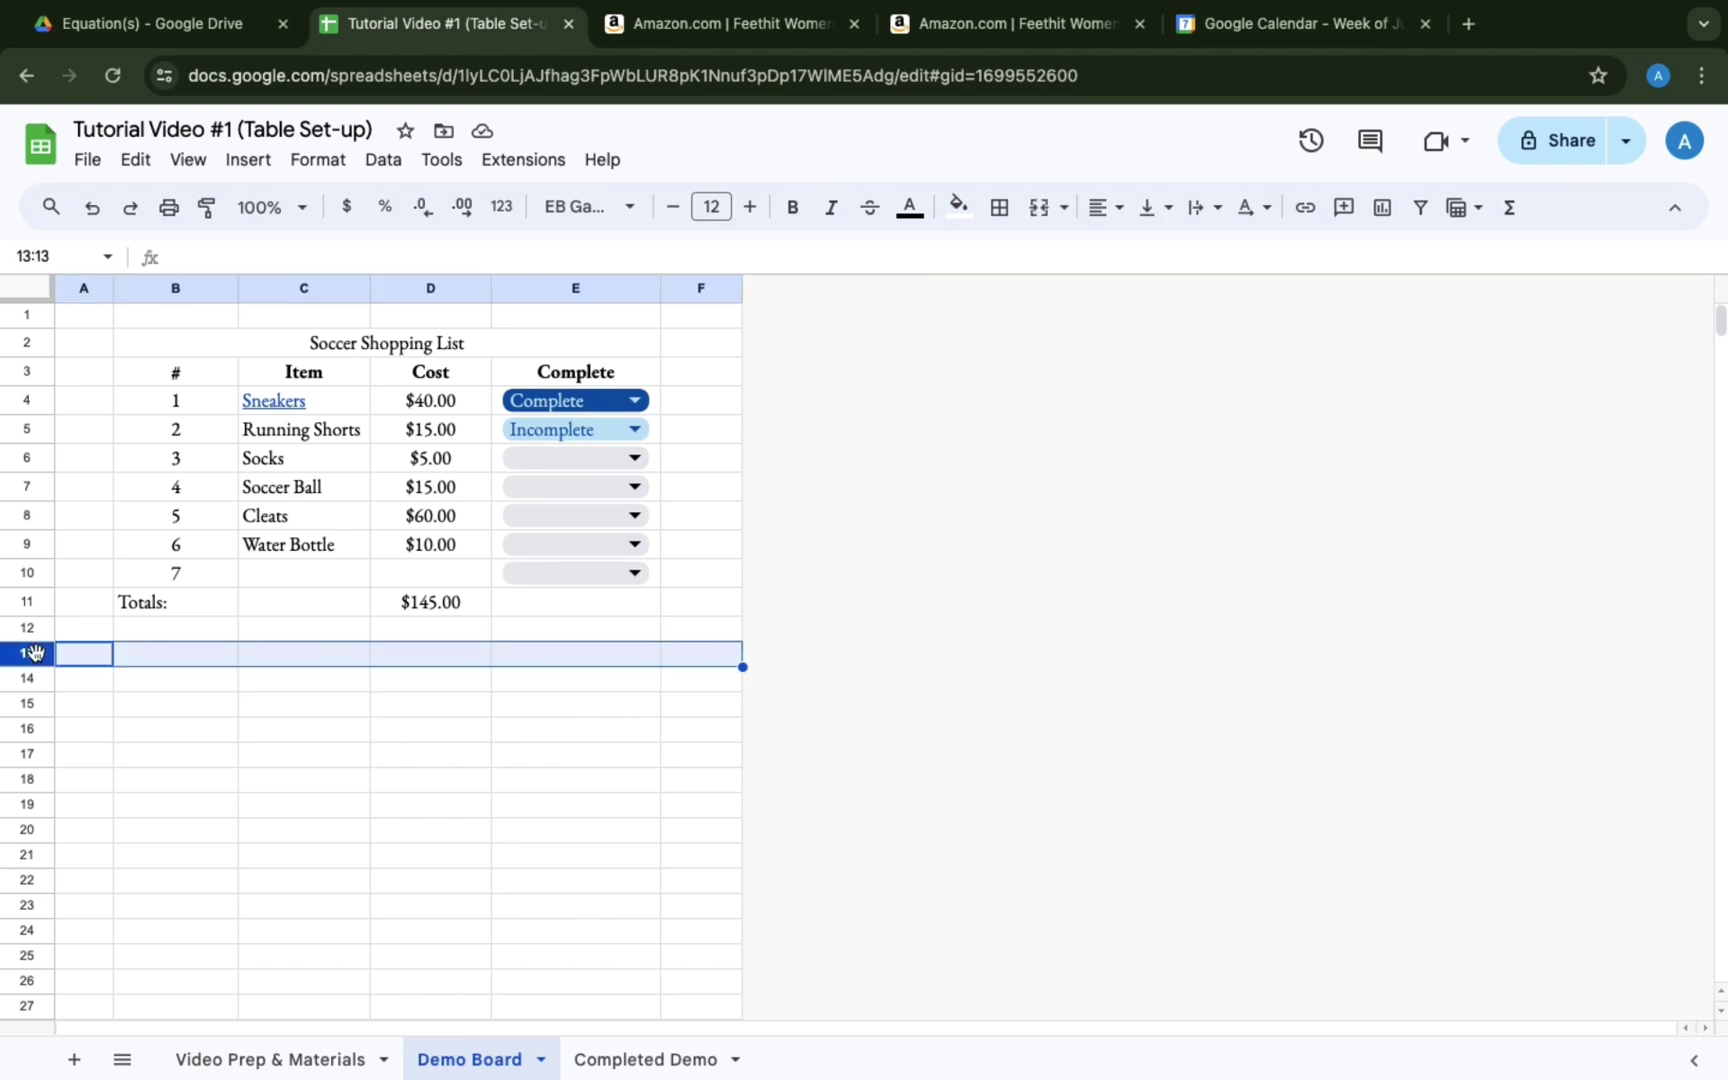
key(ctrl+shift+Down)
scroll(35, 653, up, 20)
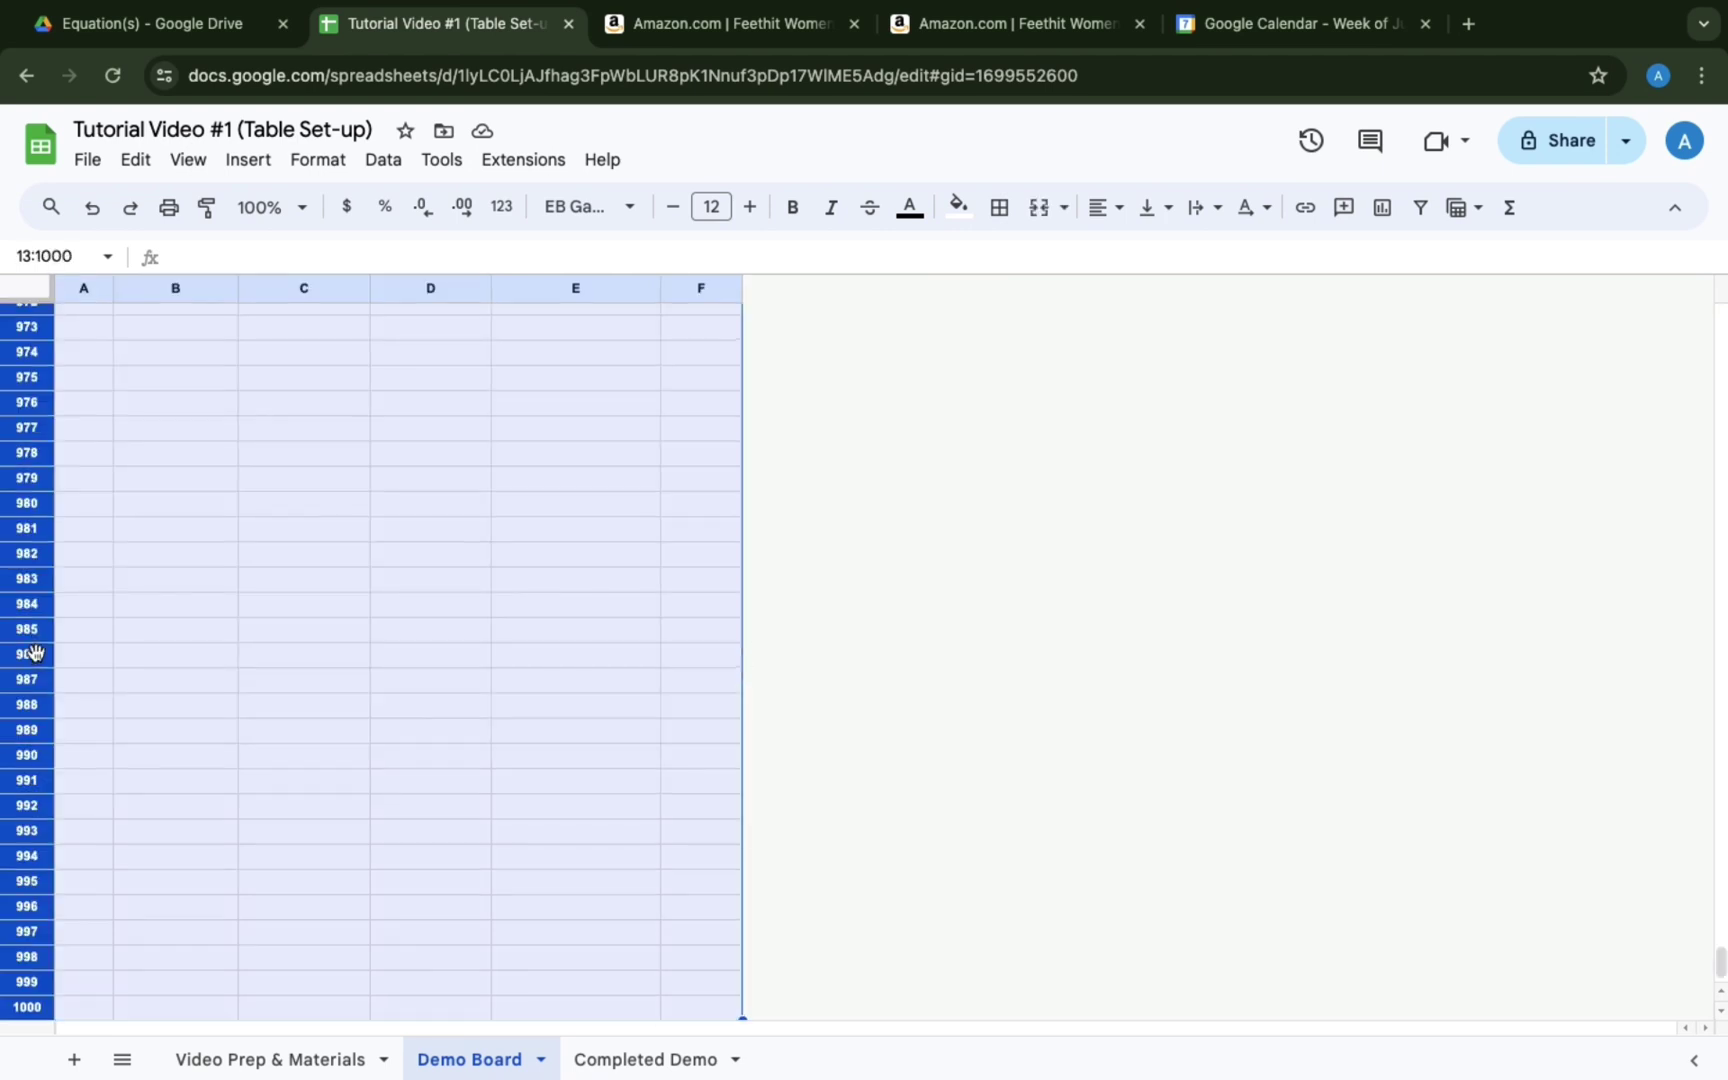
scroll(35, 653, up, 20)
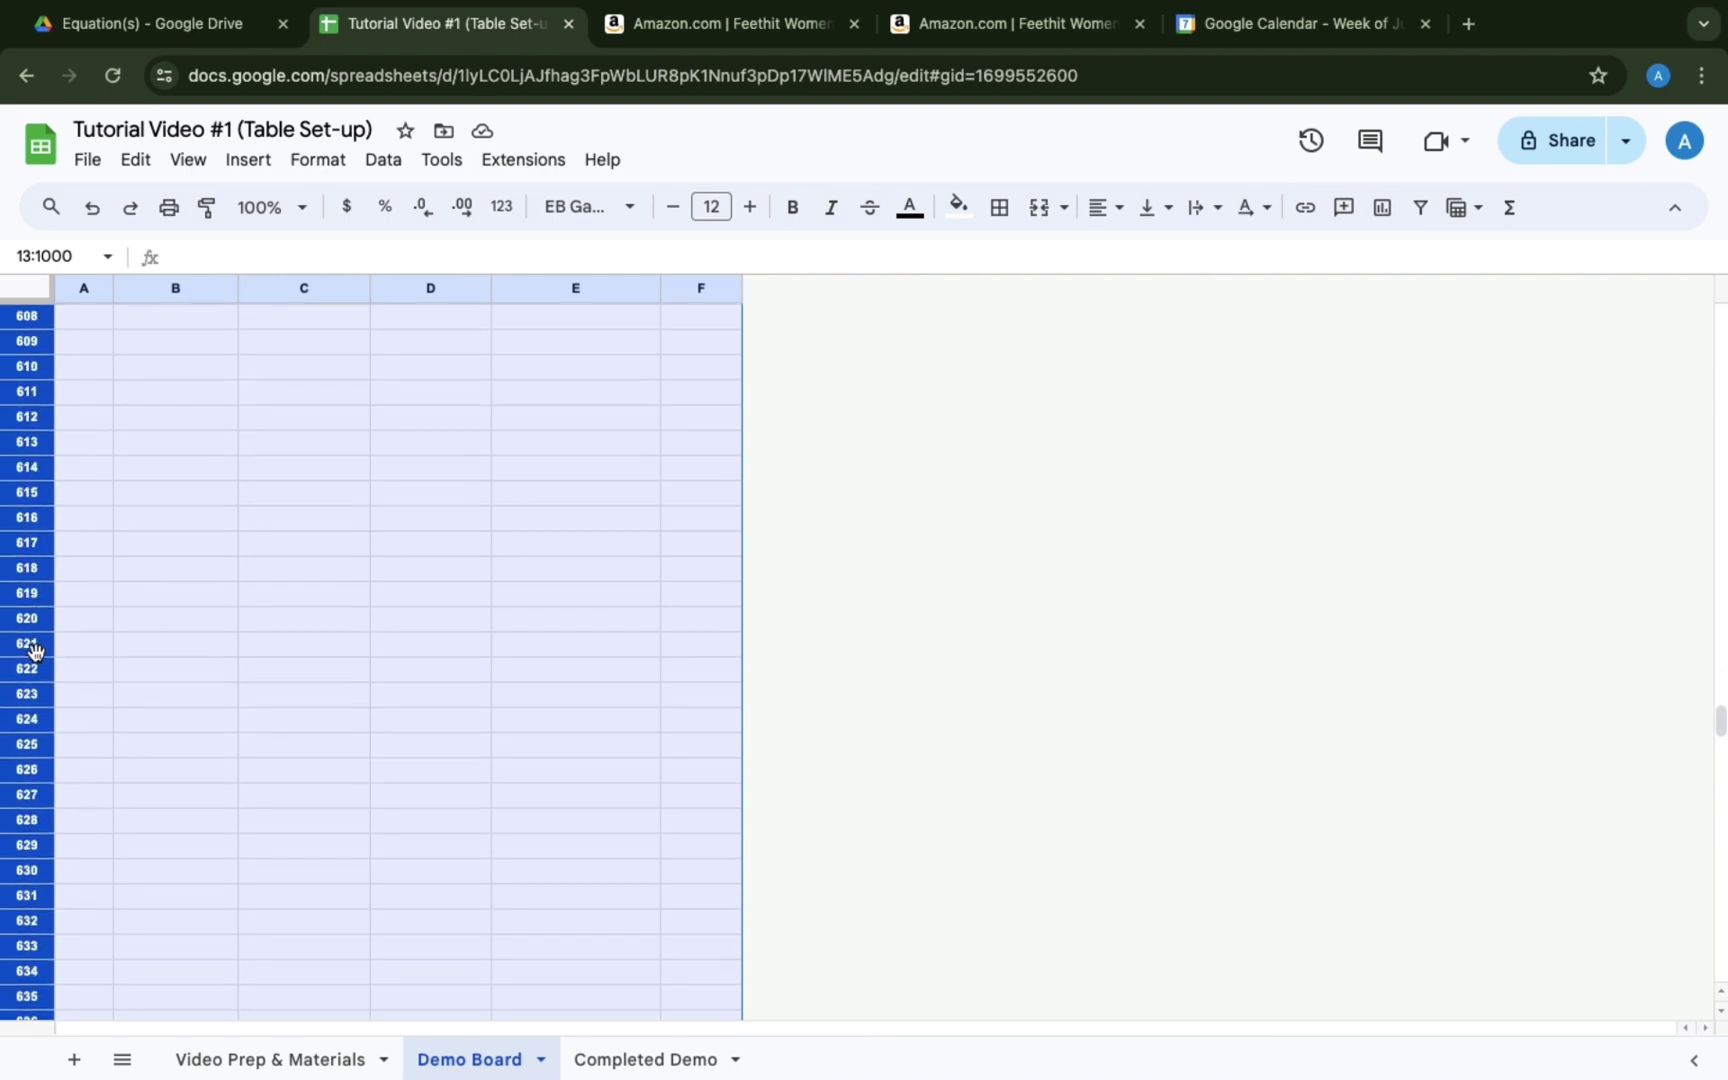
scroll(35, 653, up, 20)
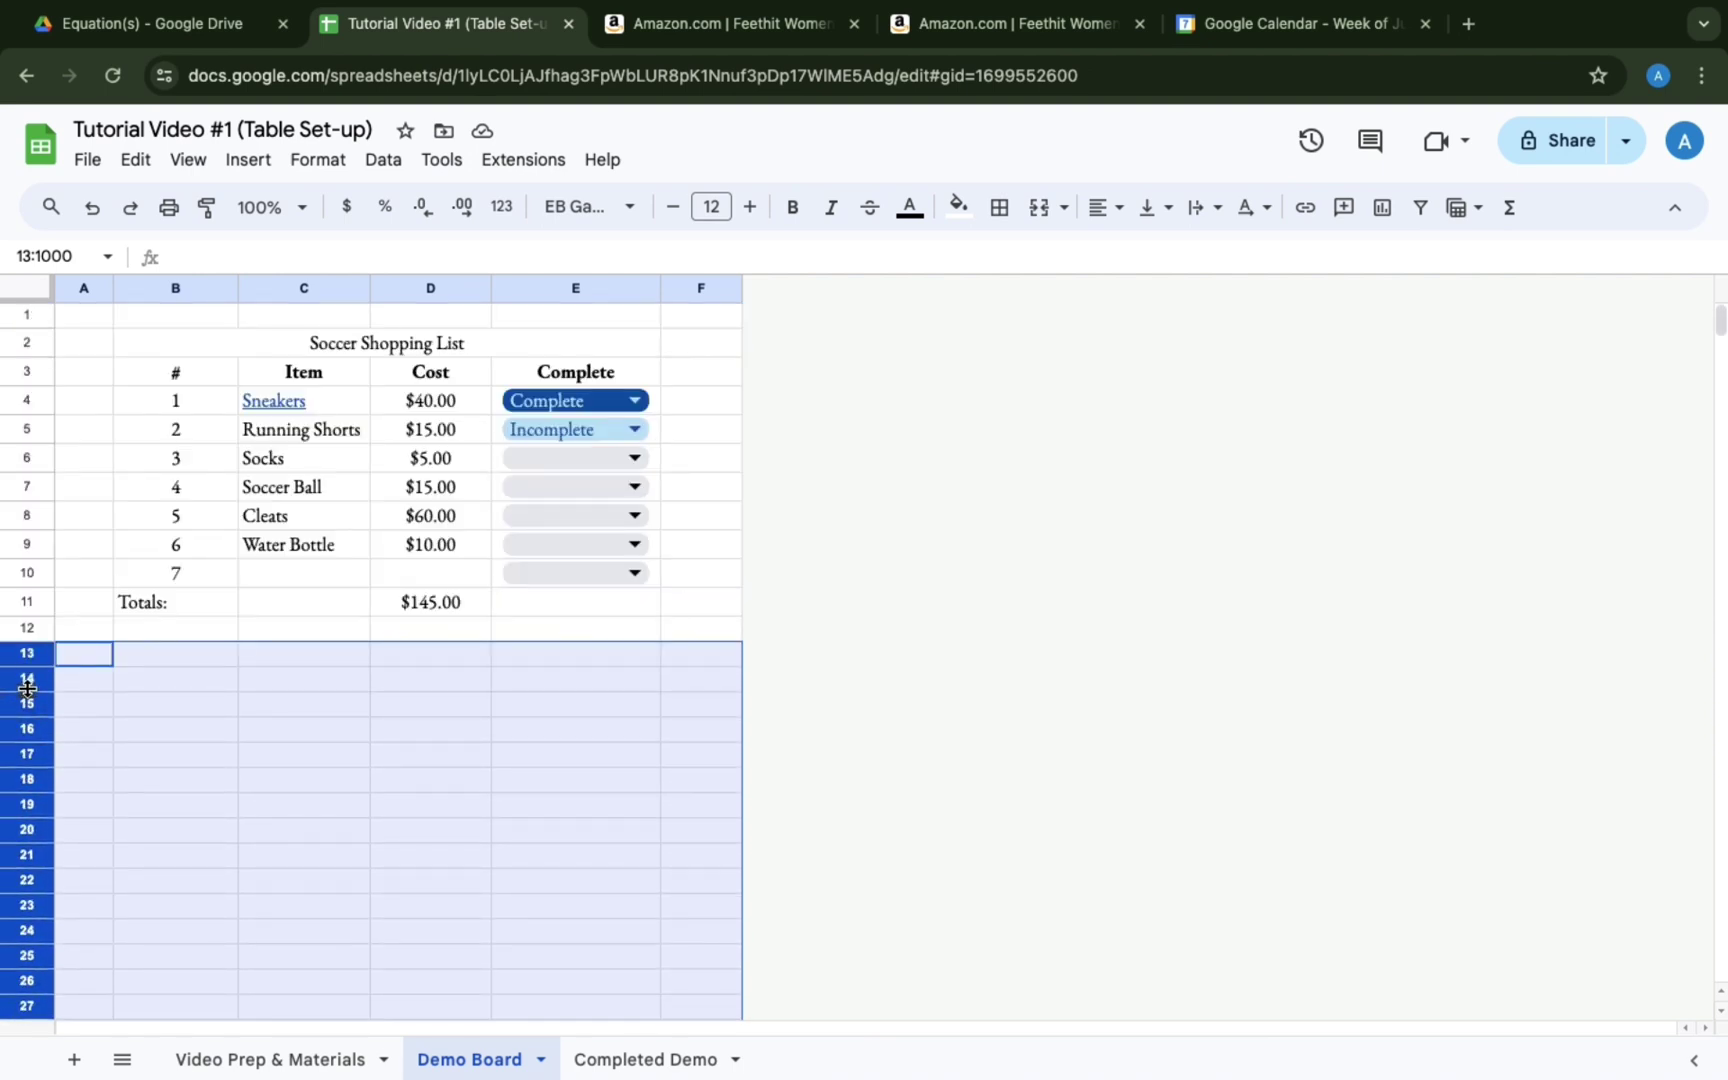
right_click(28, 678)
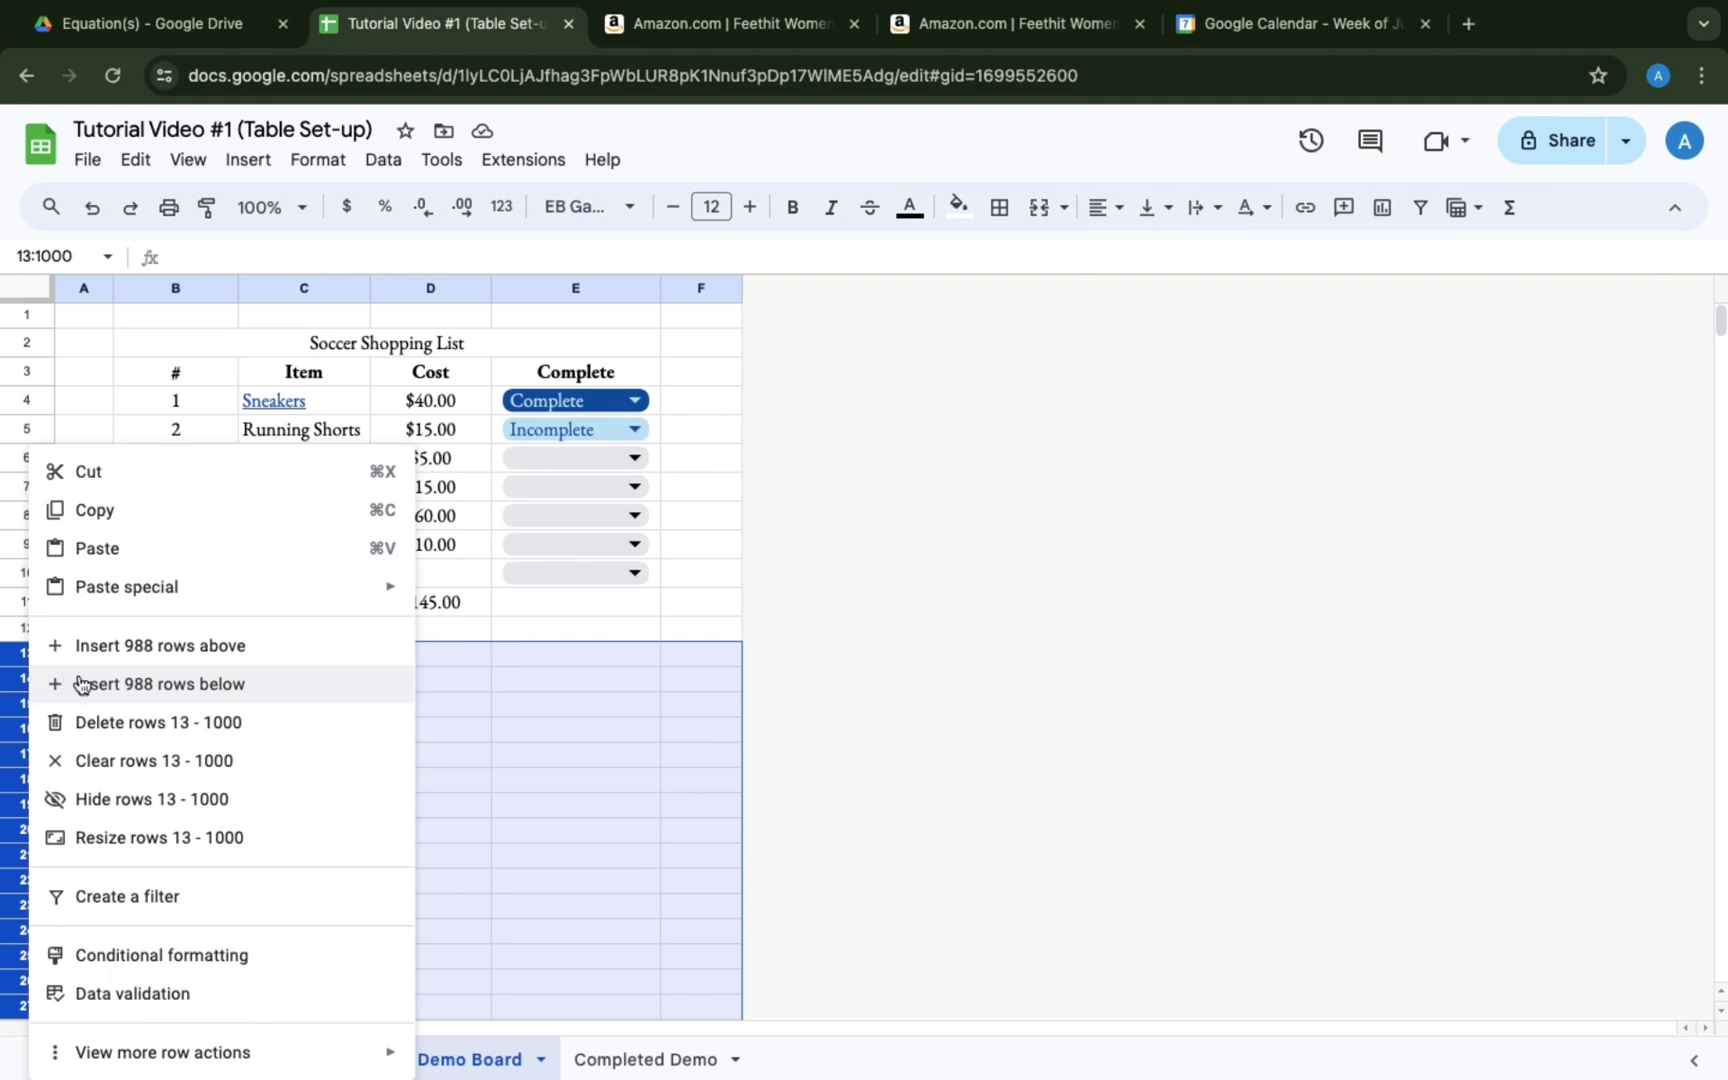
click(127, 724)
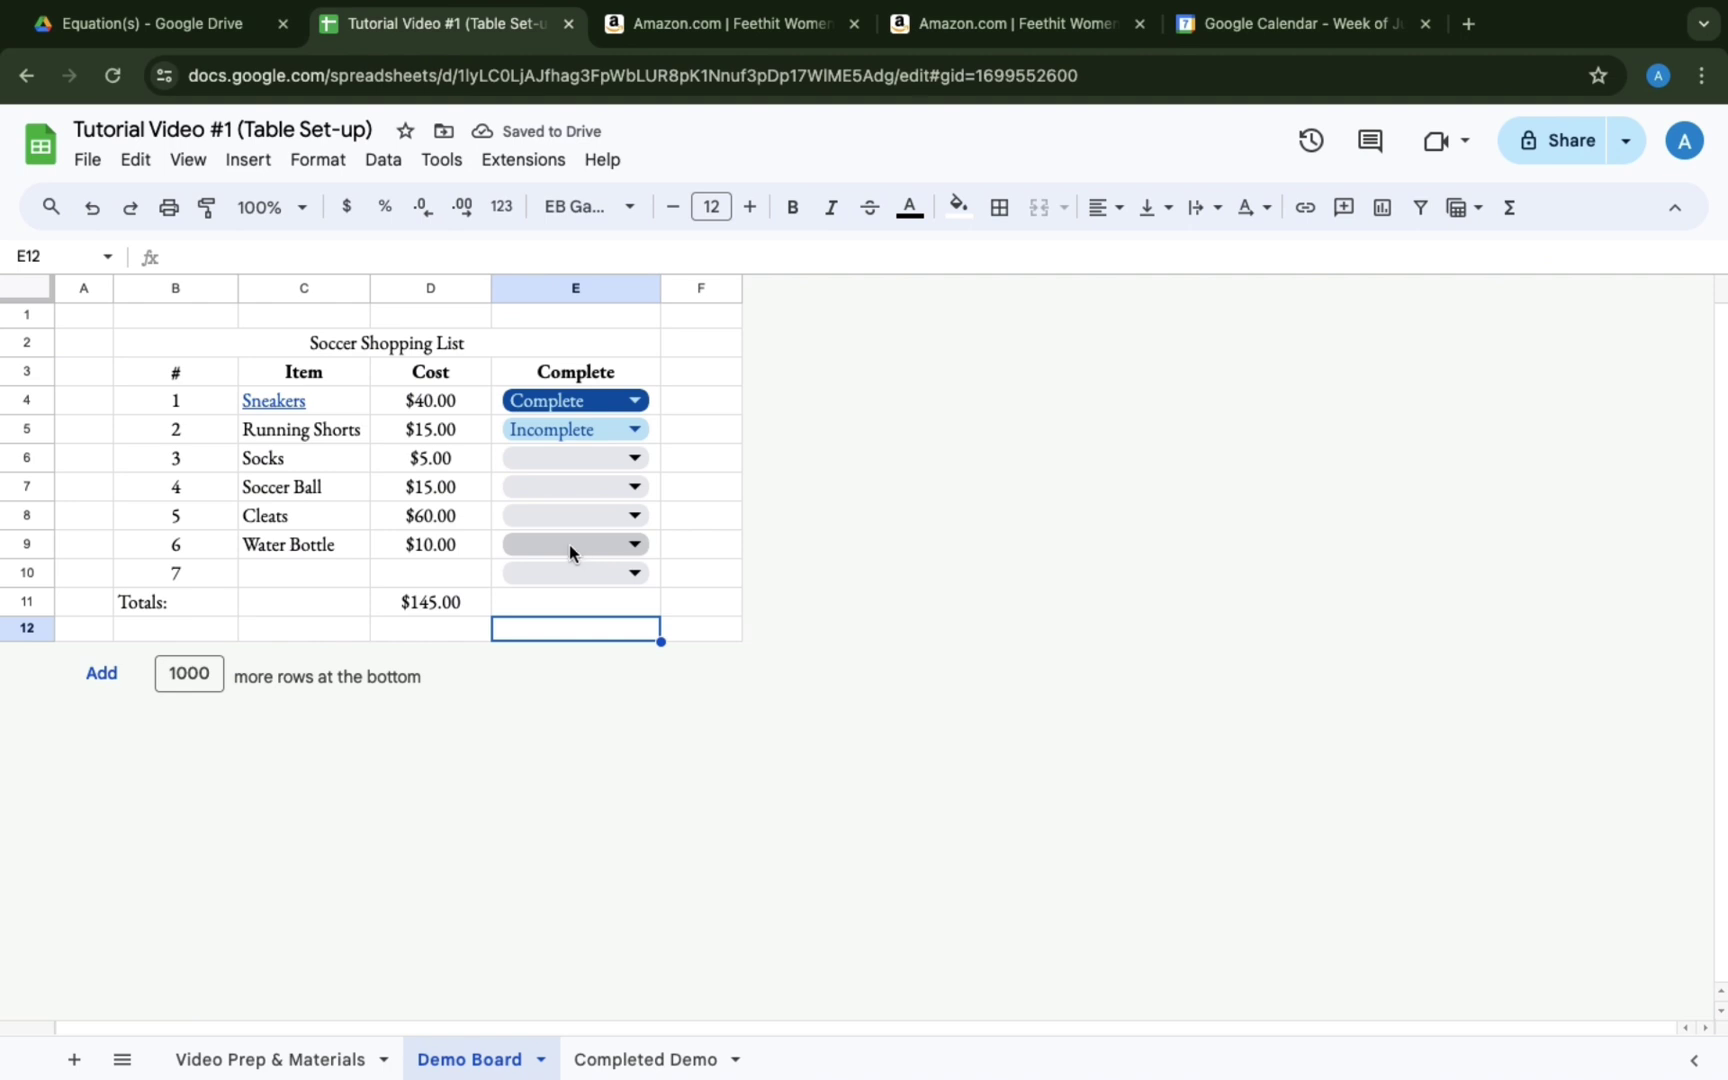
Add a thick cornflower blue outer border around the whole table, B2:E11.
click(216, 342)
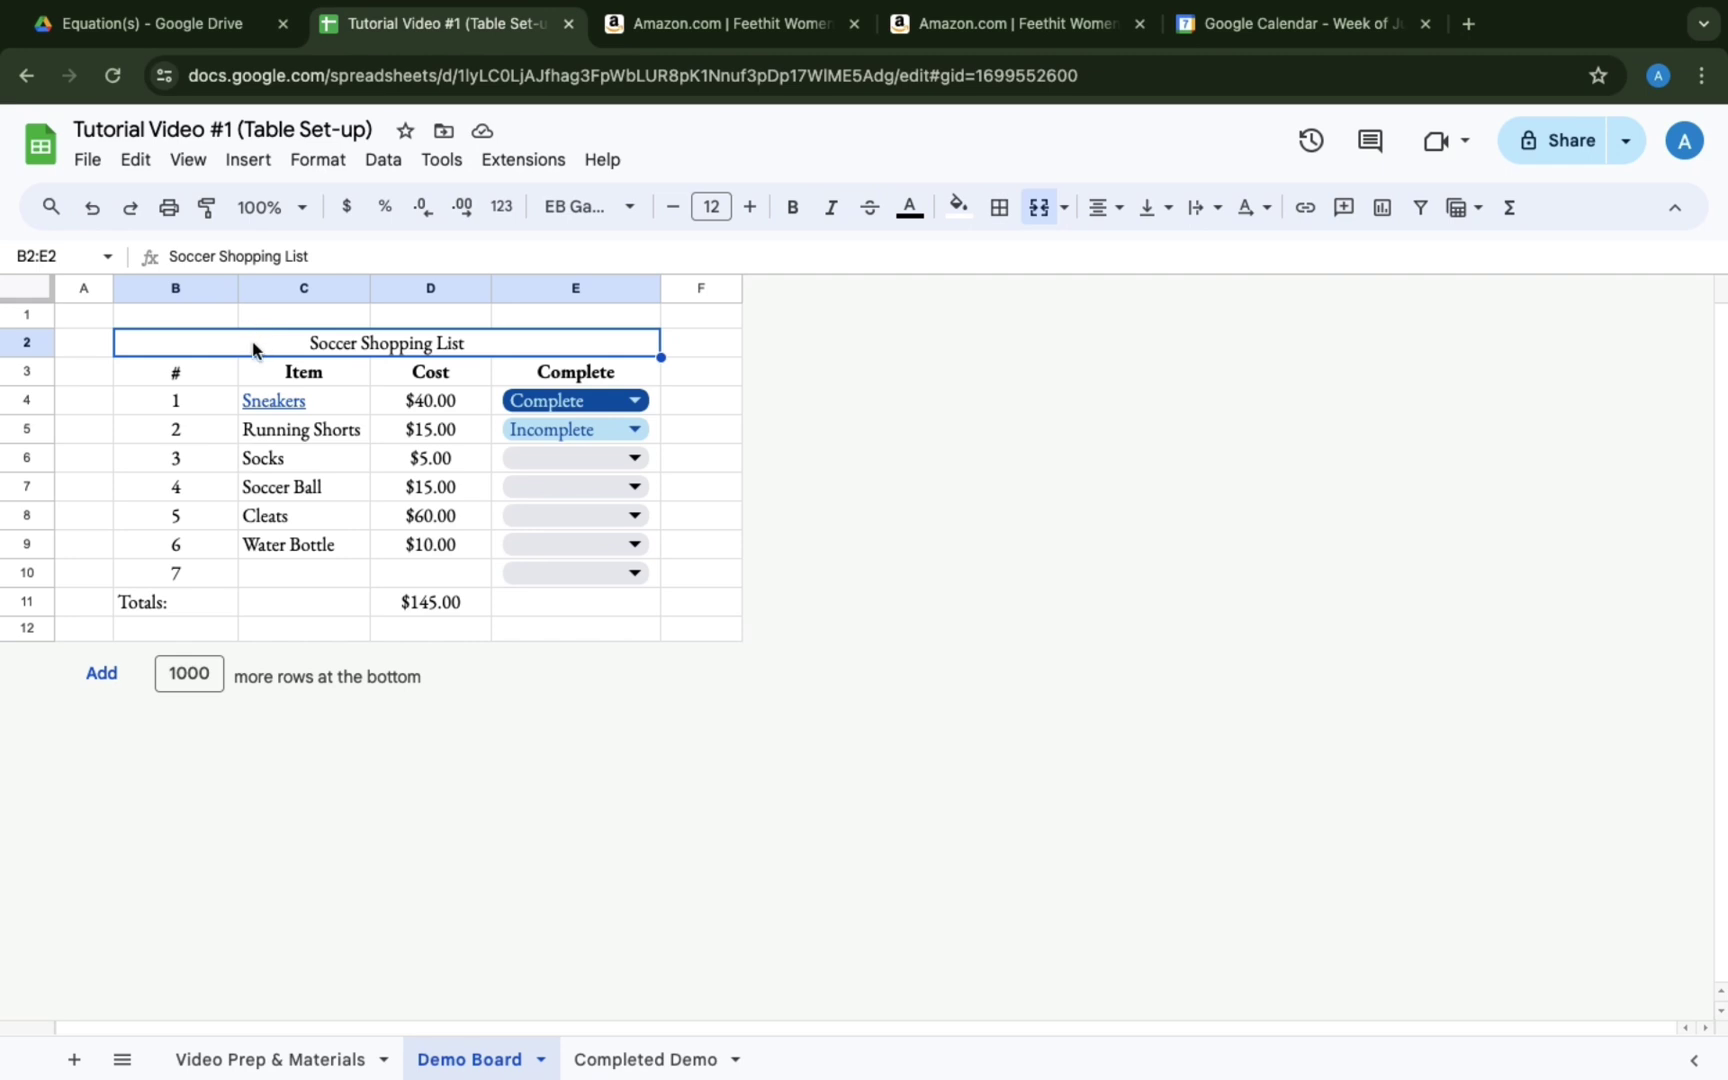
drag(255, 347, 223, 599)
click(999, 209)
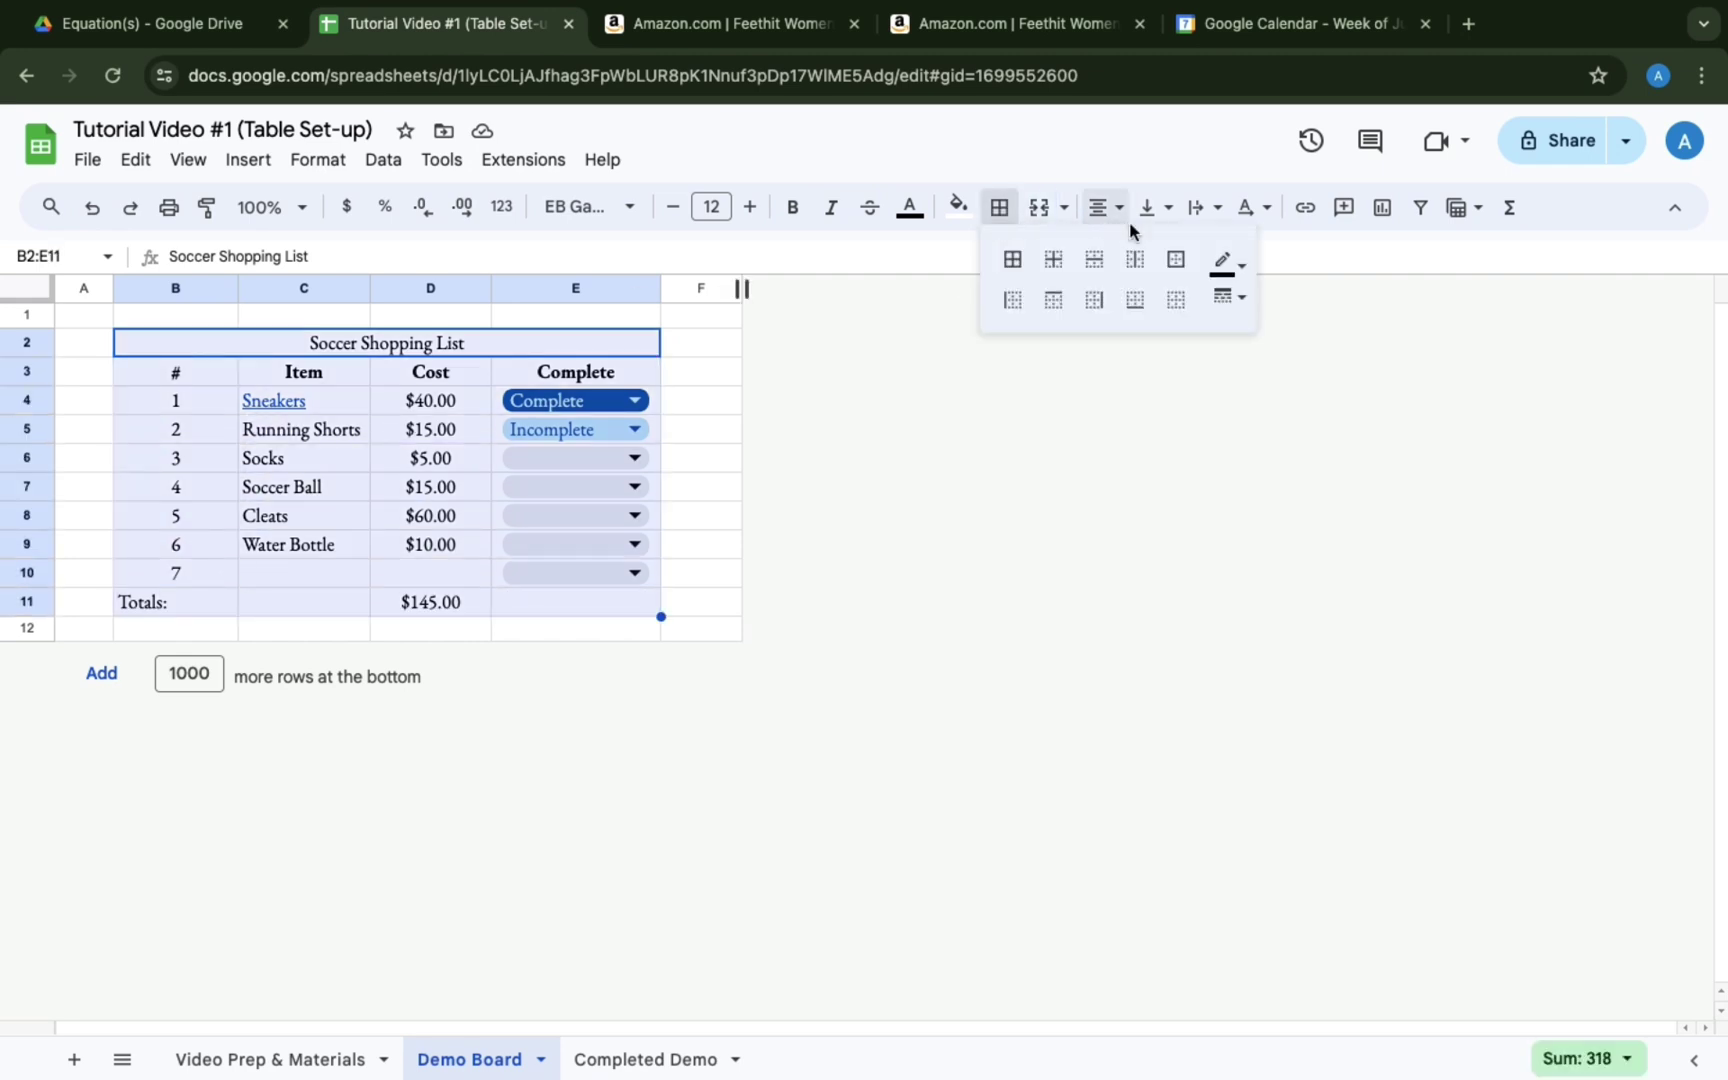
click(1172, 260)
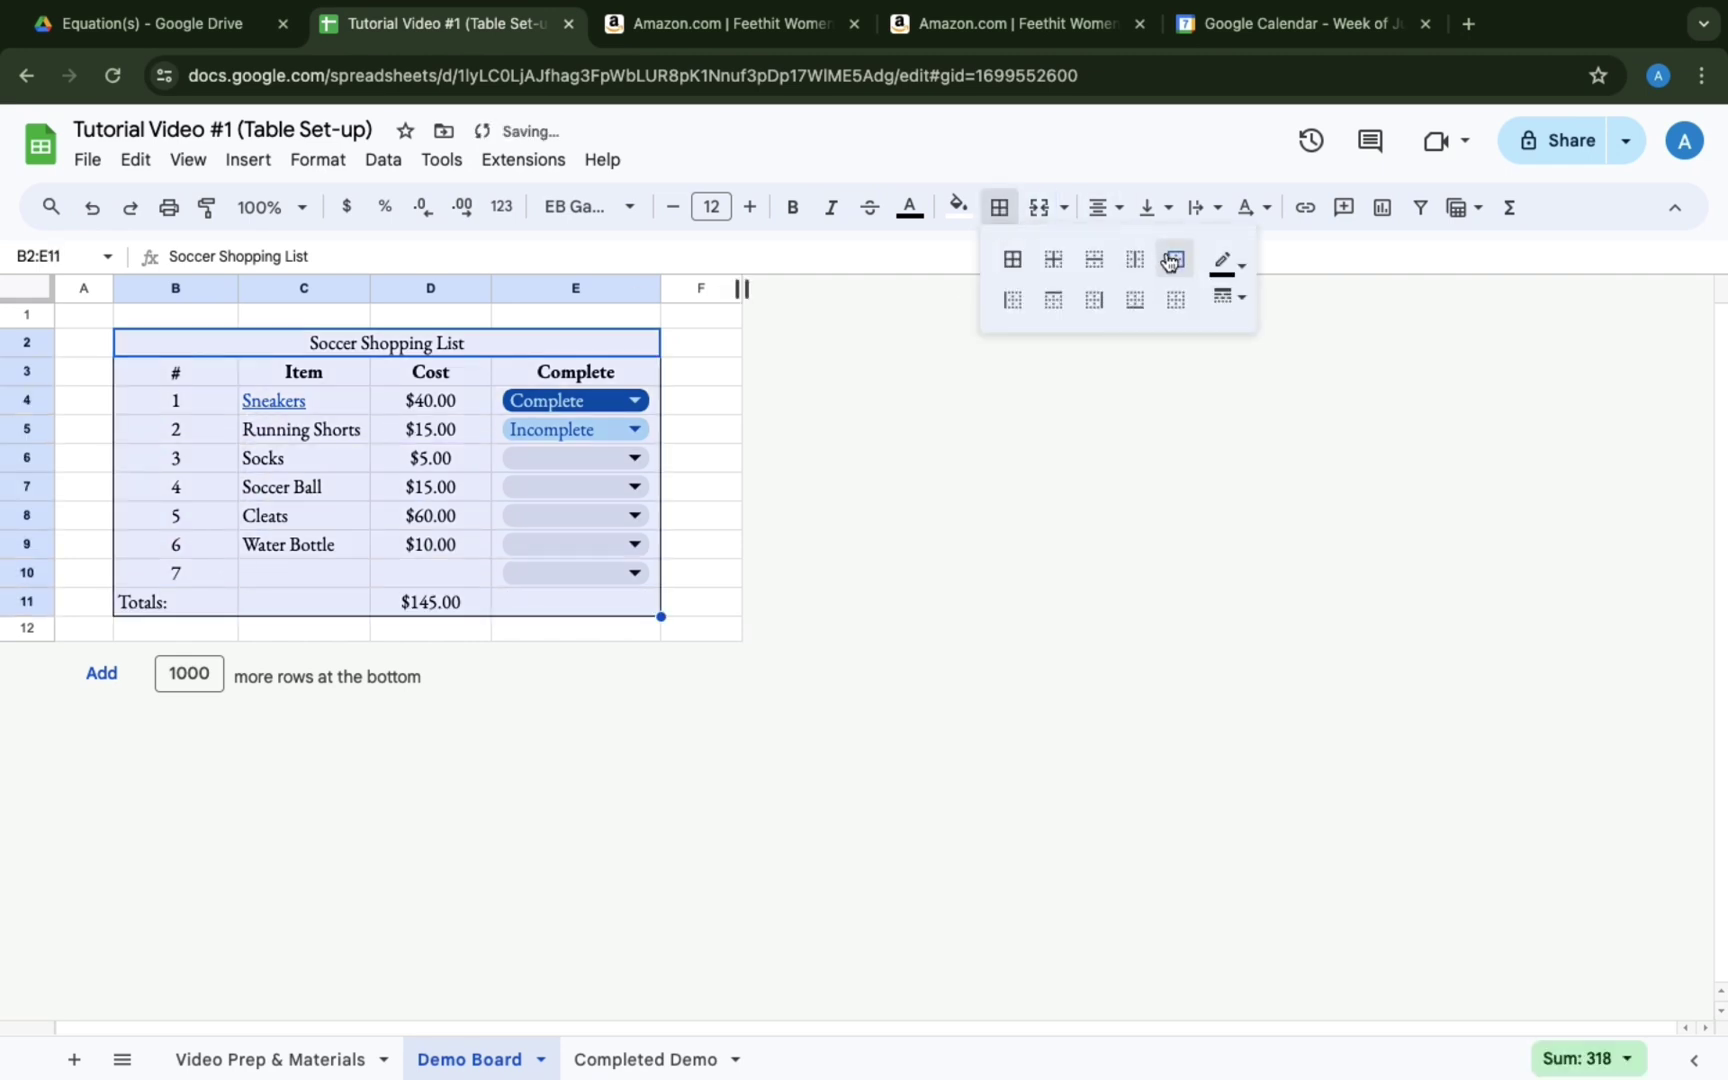
click(1228, 297)
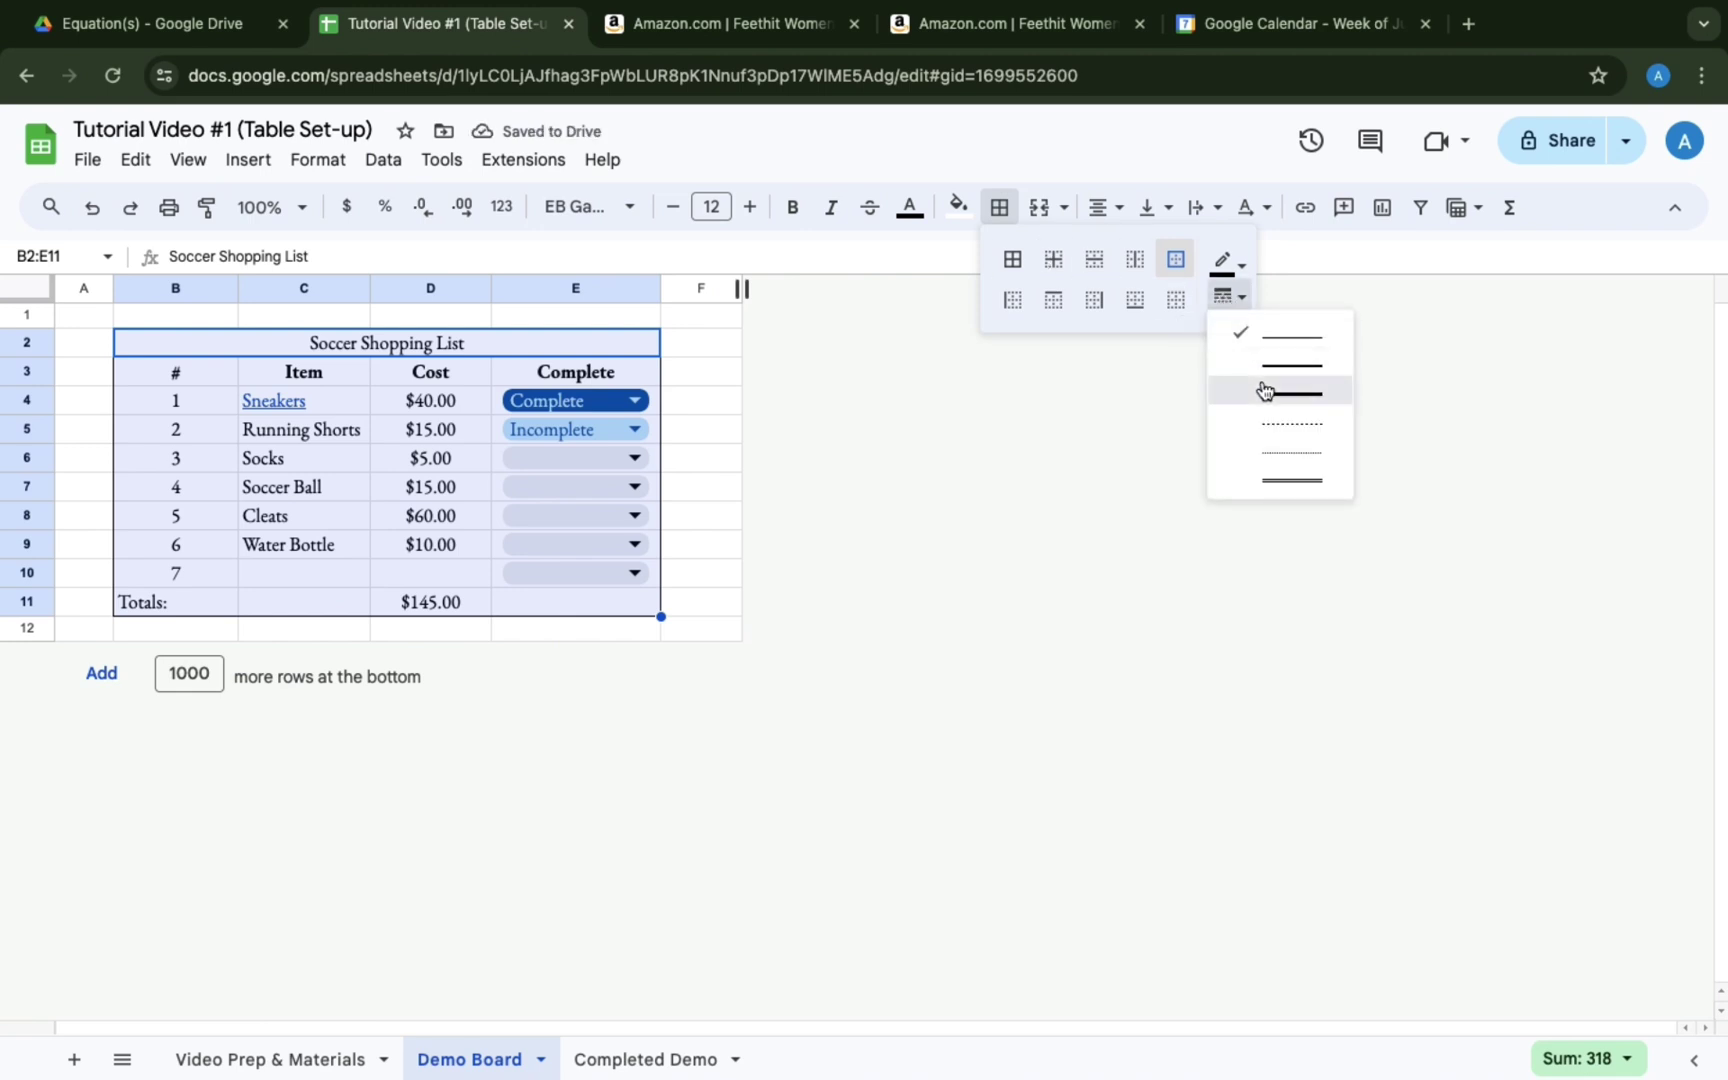
click(1262, 388)
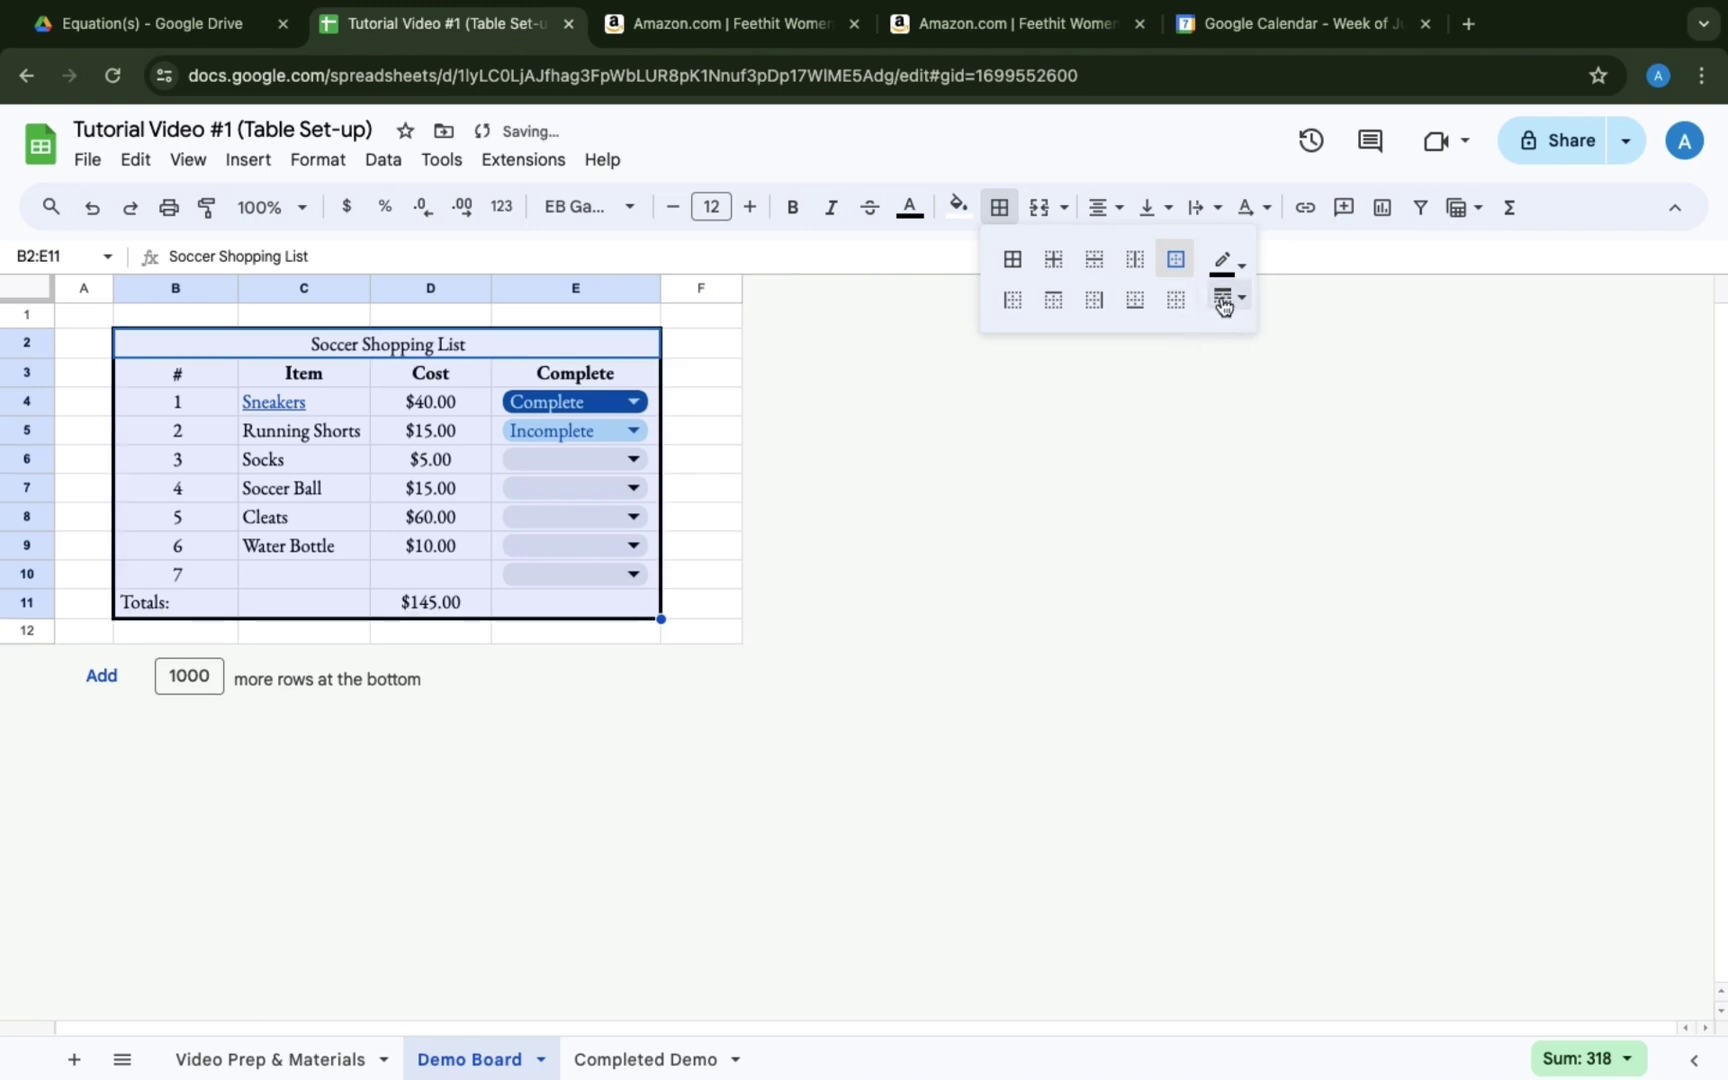
click(1212, 270)
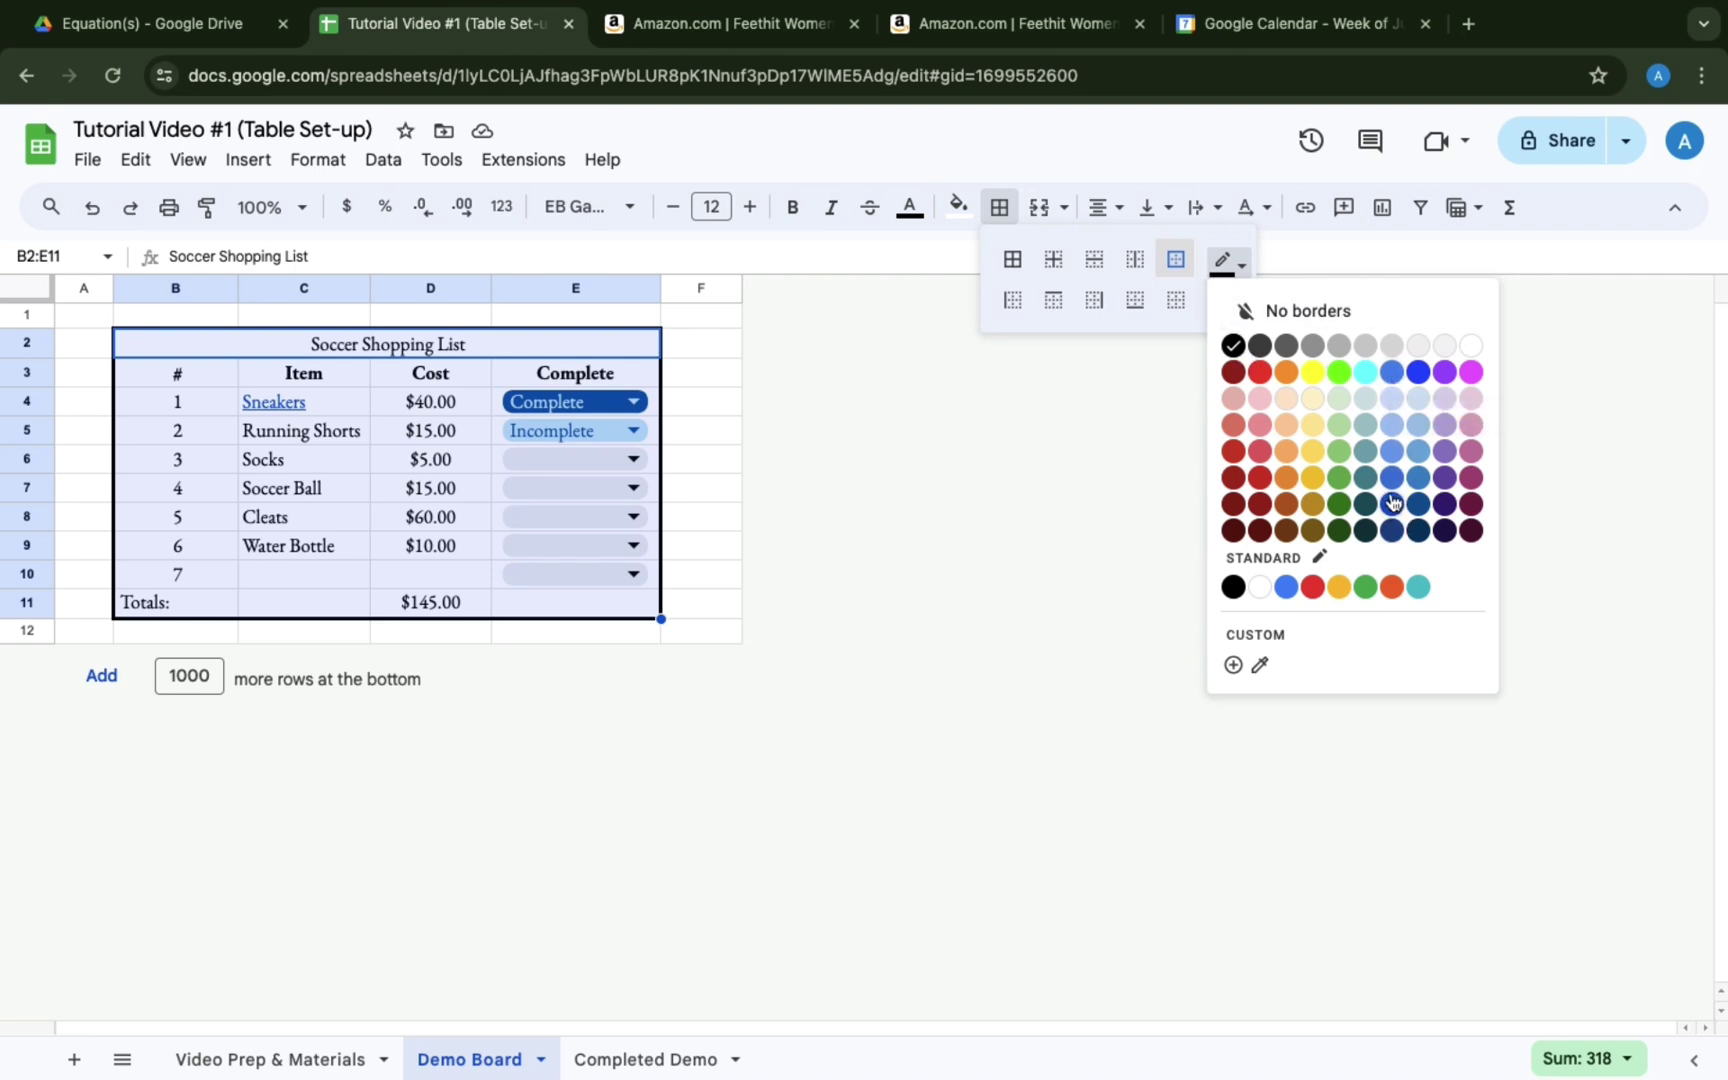
click(1394, 384)
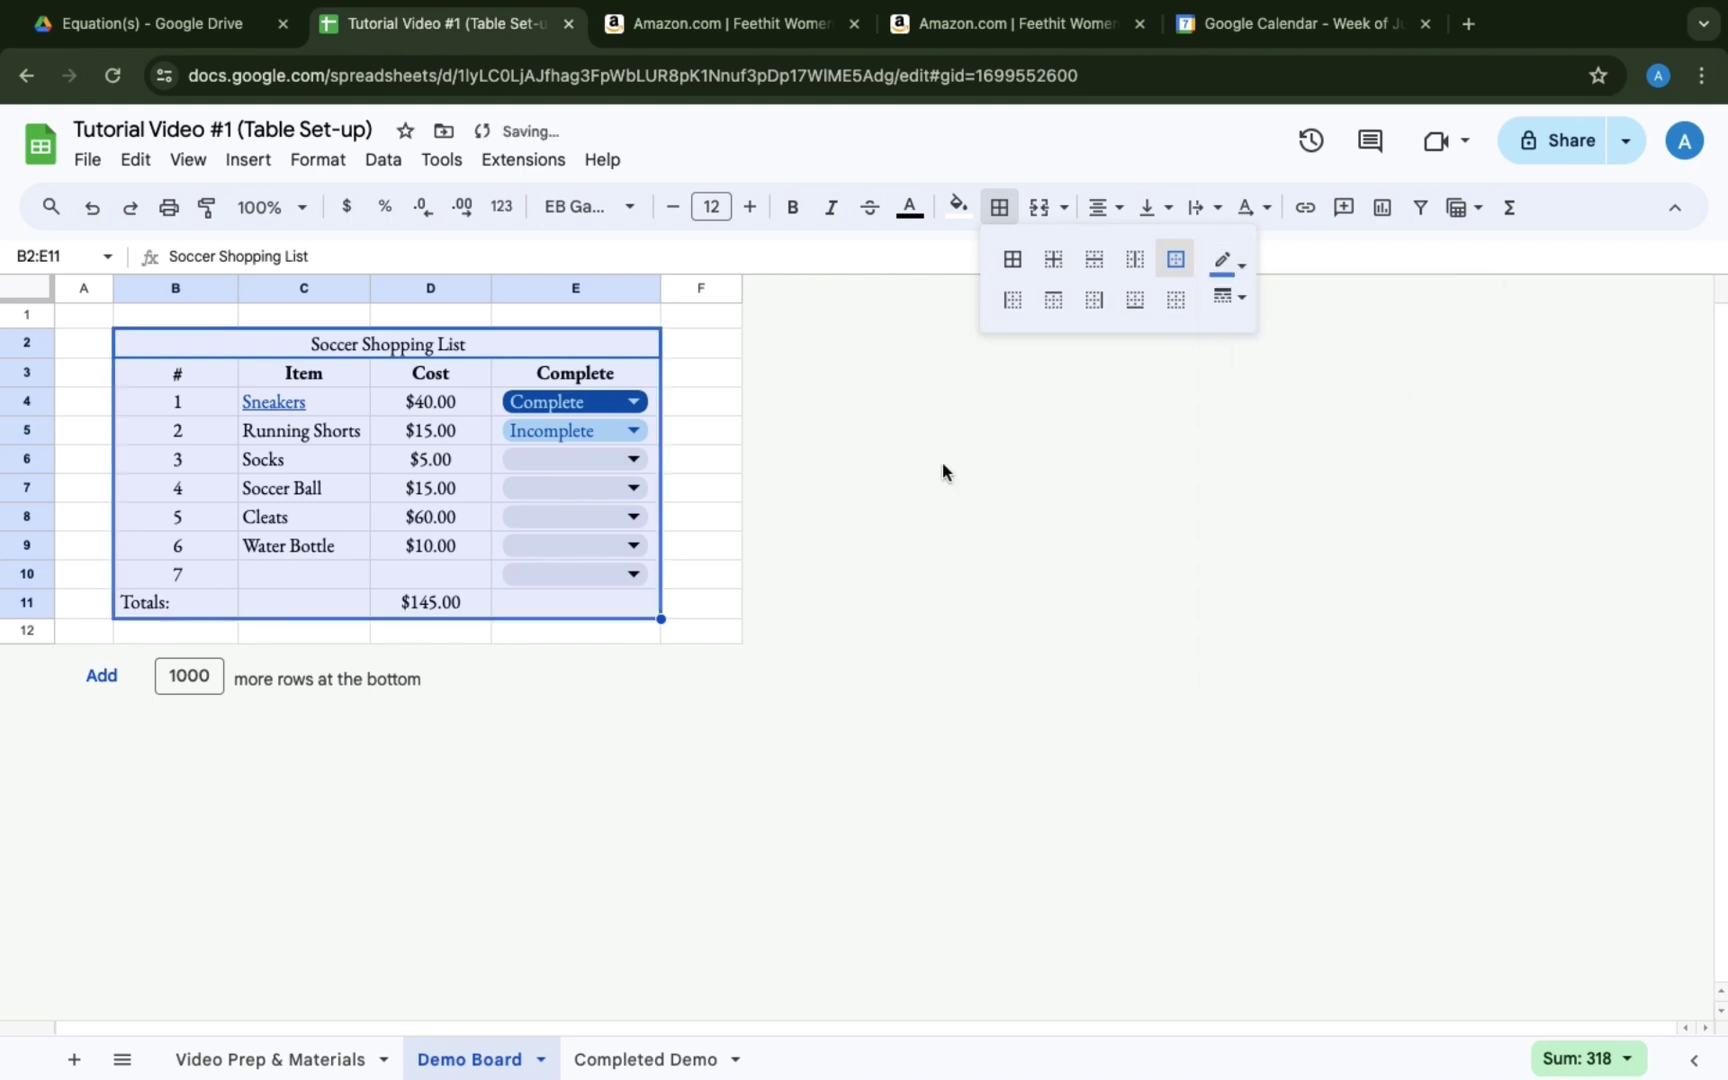
click(729, 437)
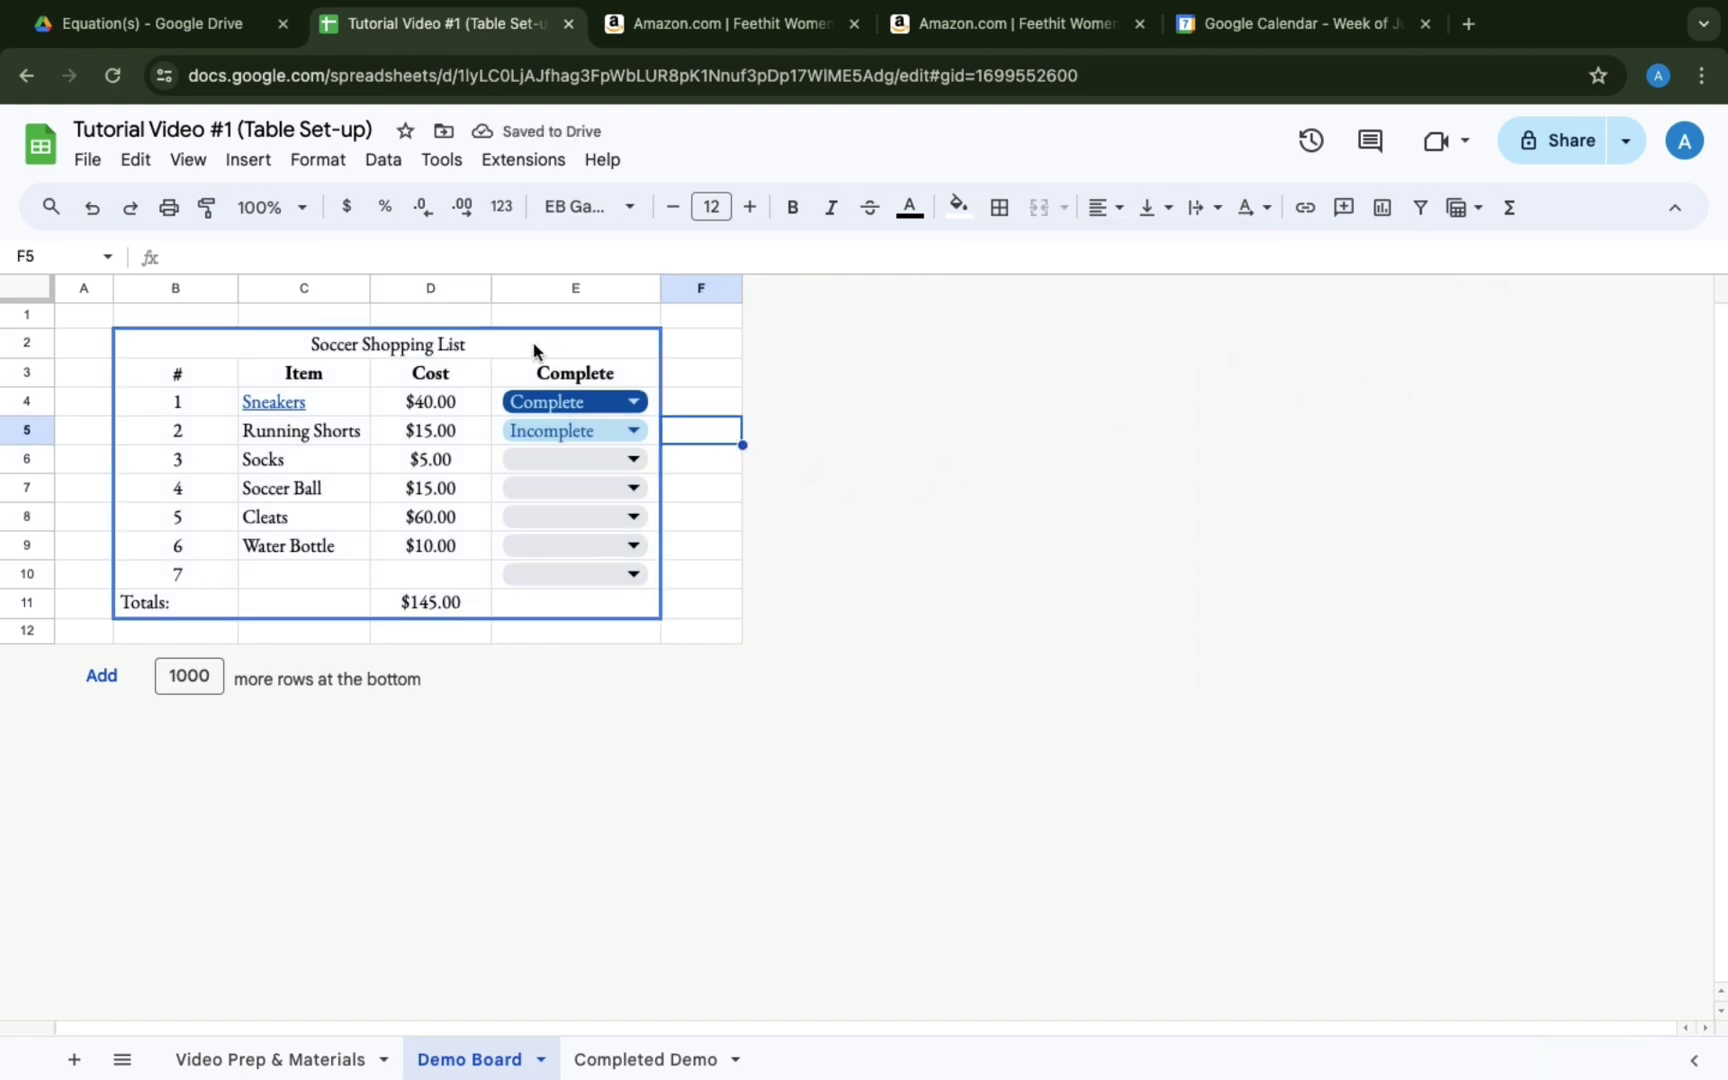
Fill the merged Soccer Shopping List title cell B2:E2 with light cornflower blue 2.
click(357, 347)
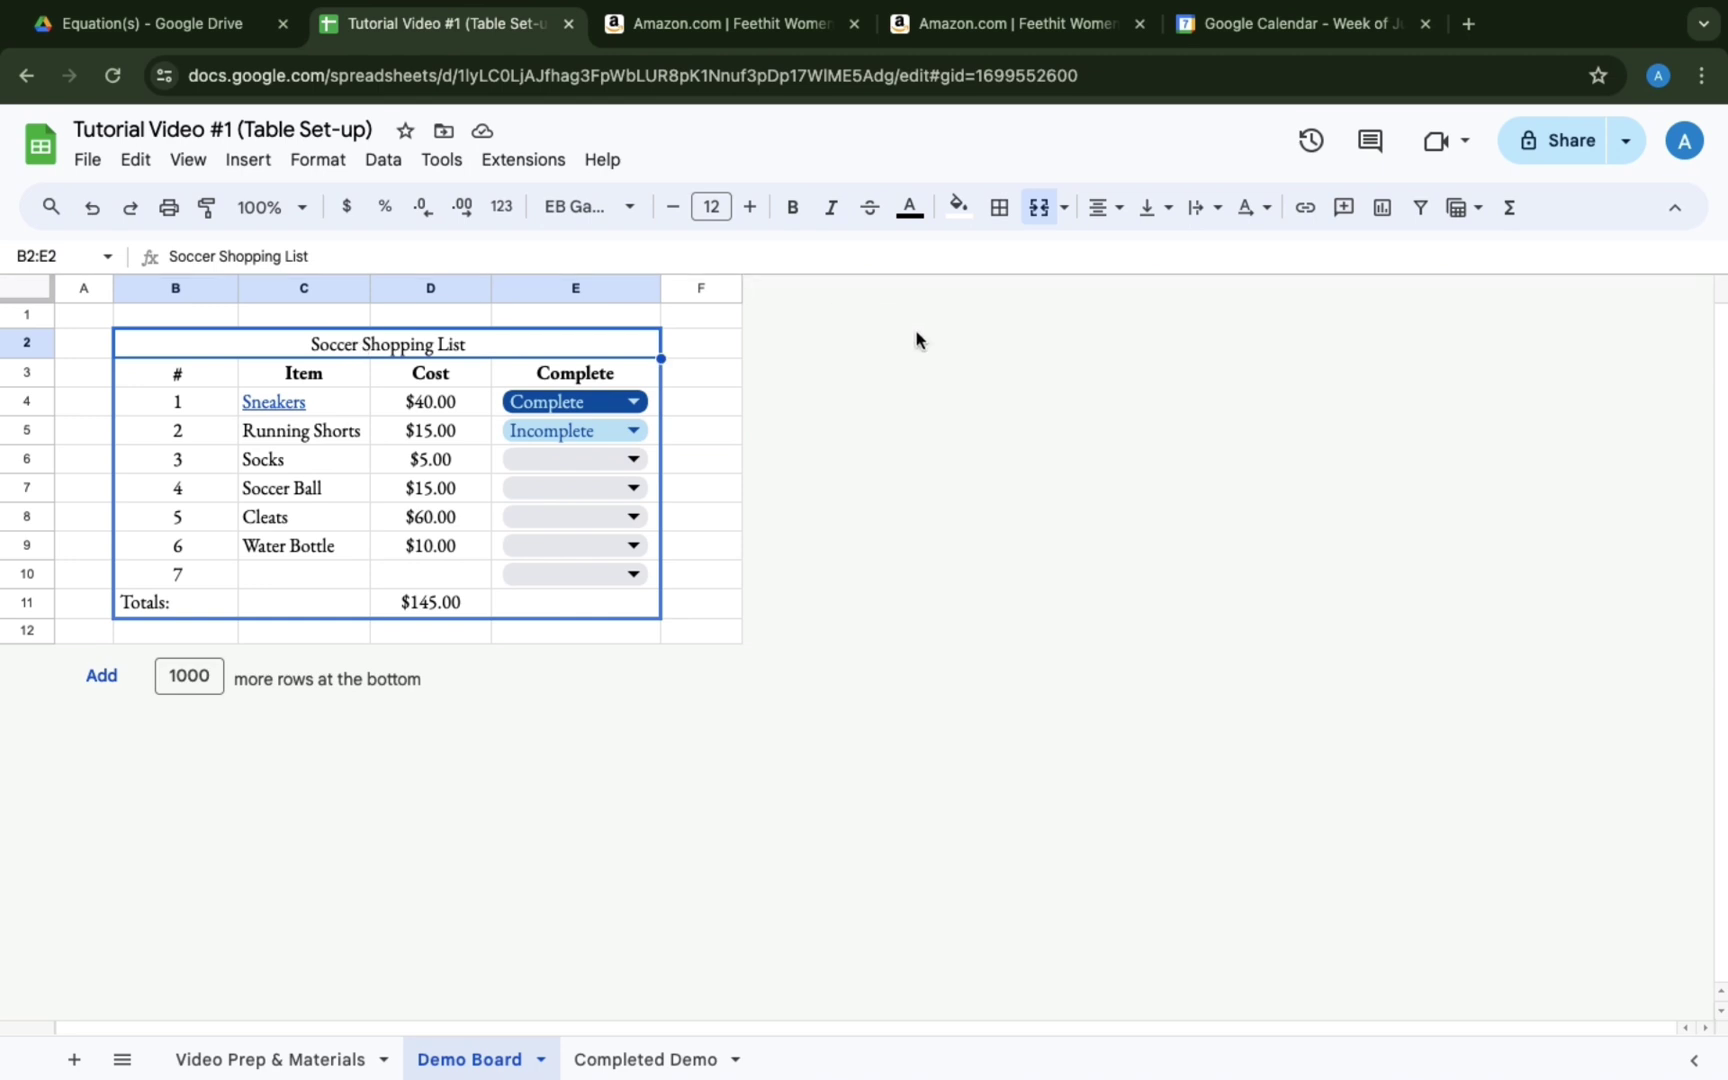
click(961, 207)
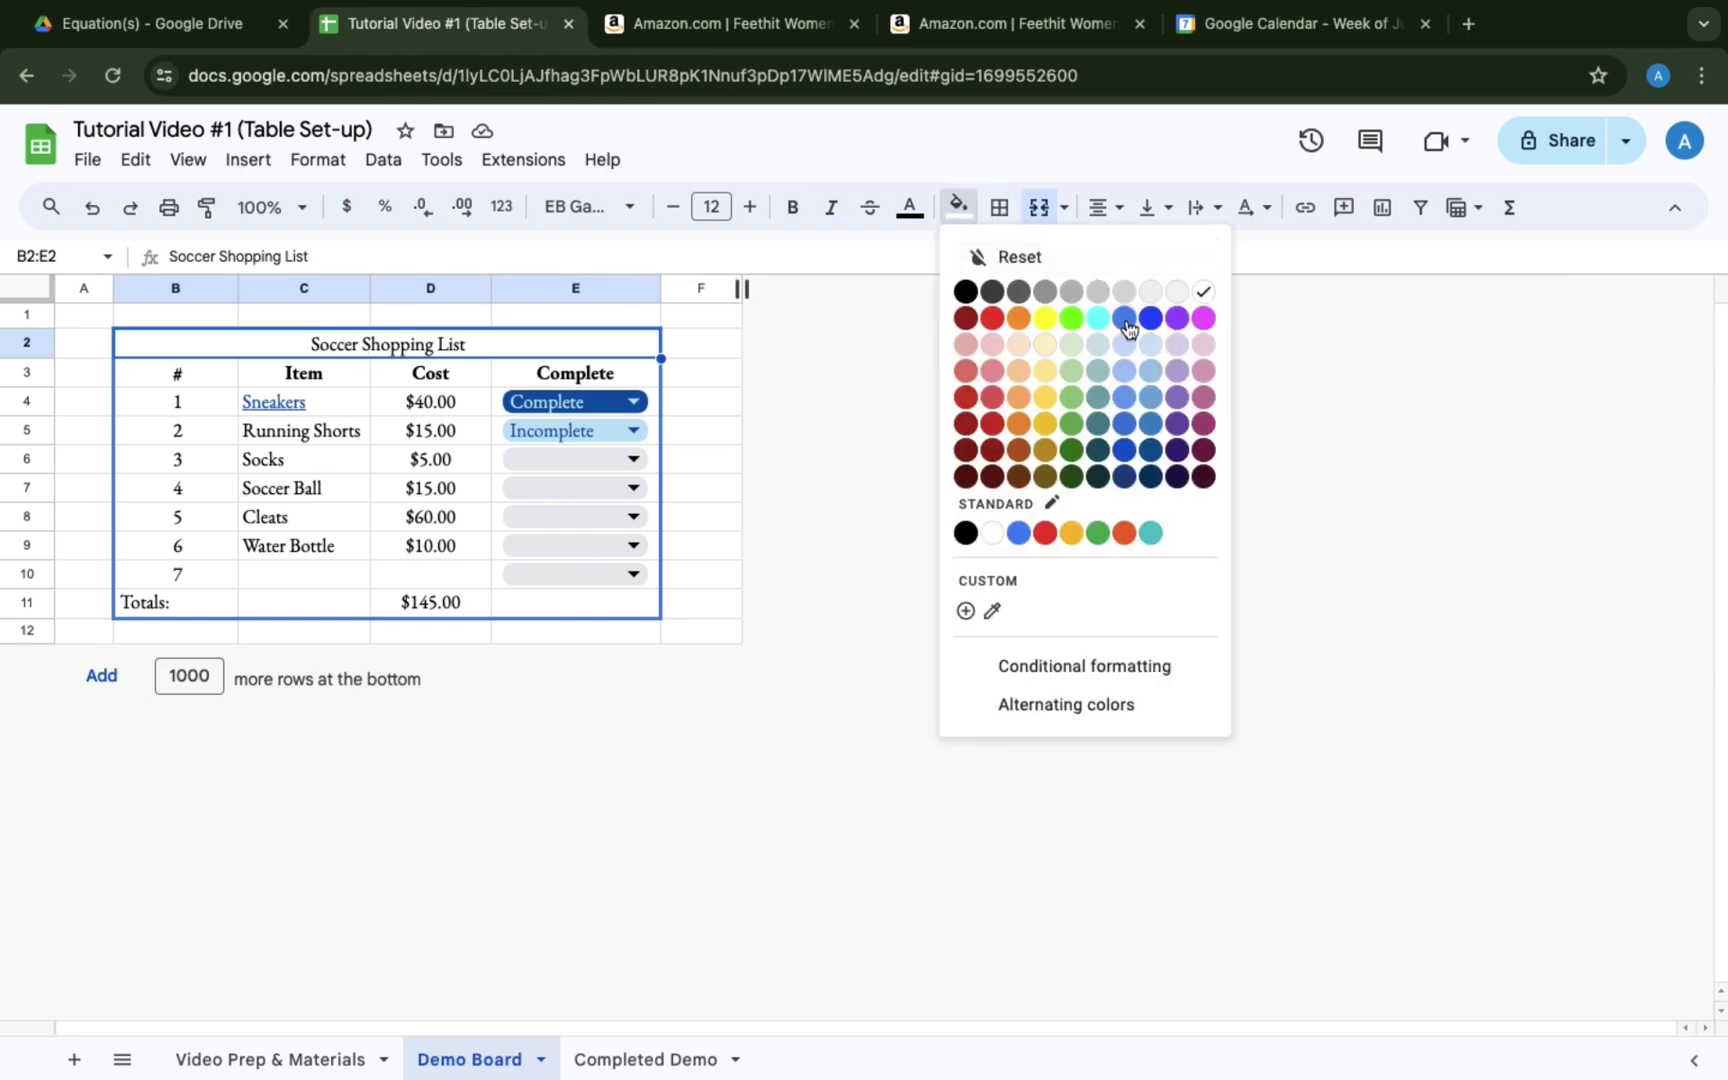
click(1124, 372)
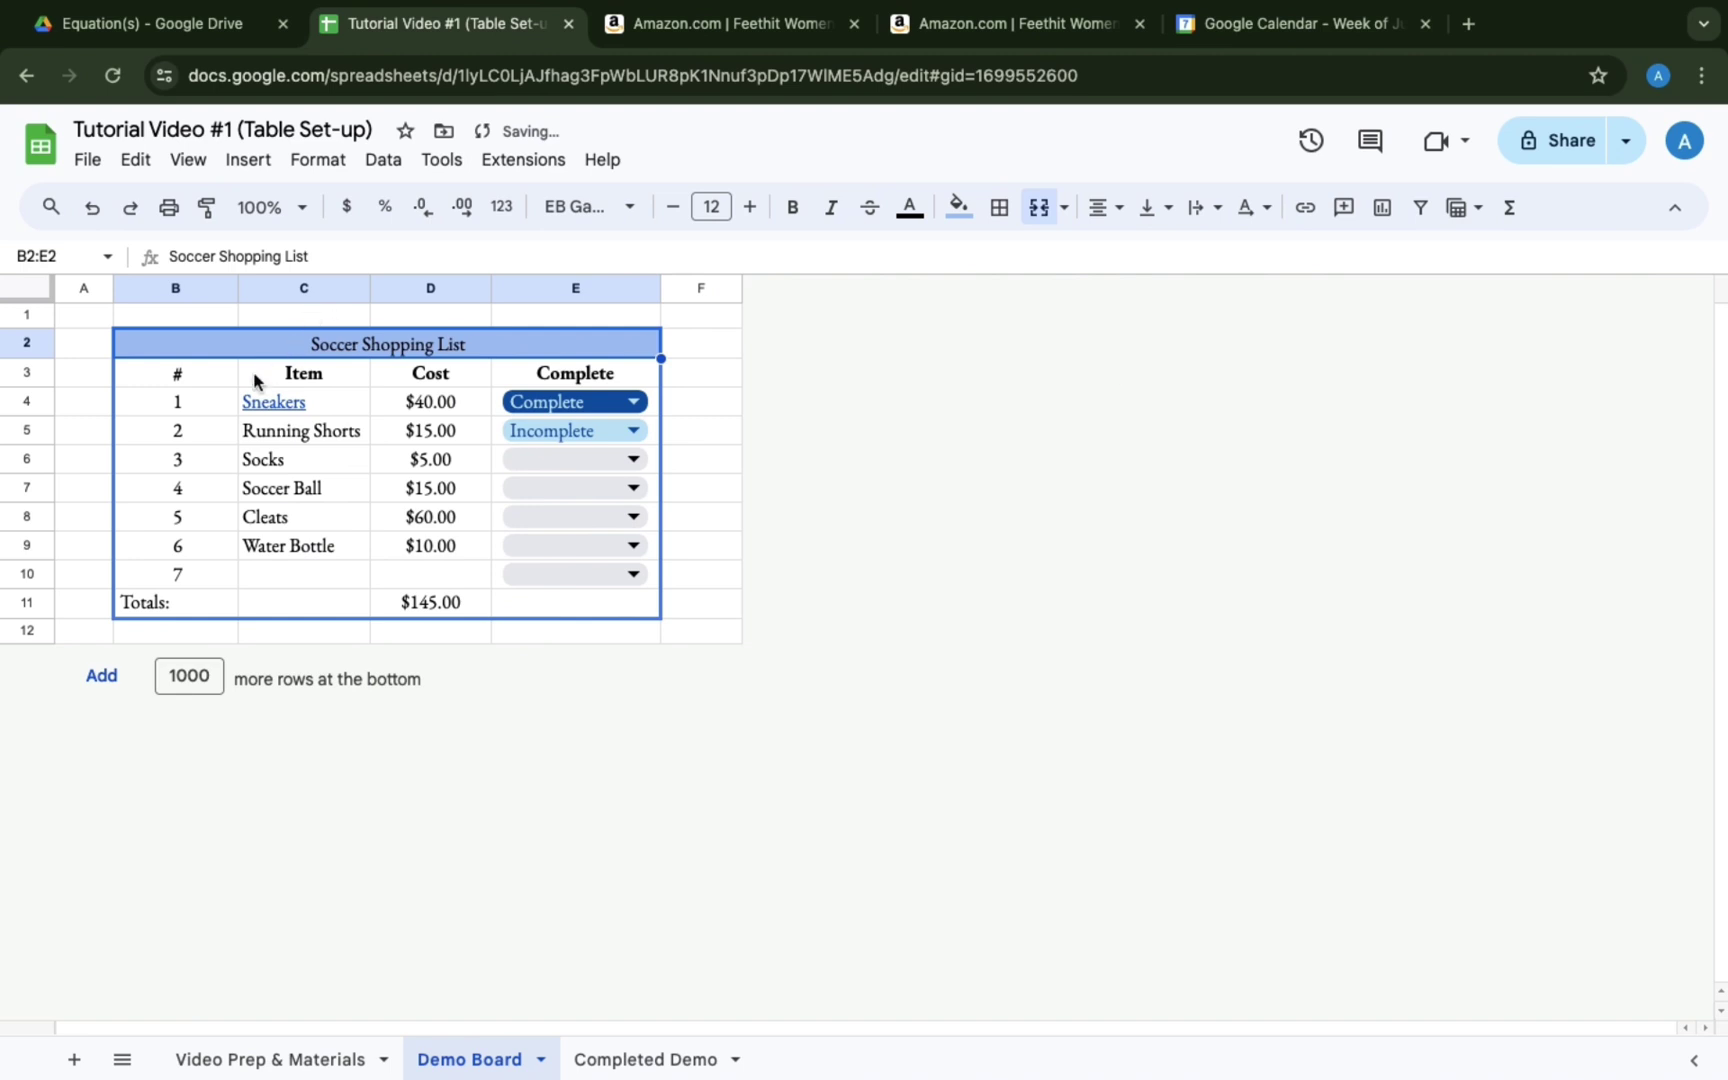
Fill the header row B3:E3 and the totals row B11:E11 with the paler light cornflower blue 3.
drag(222, 376, 585, 378)
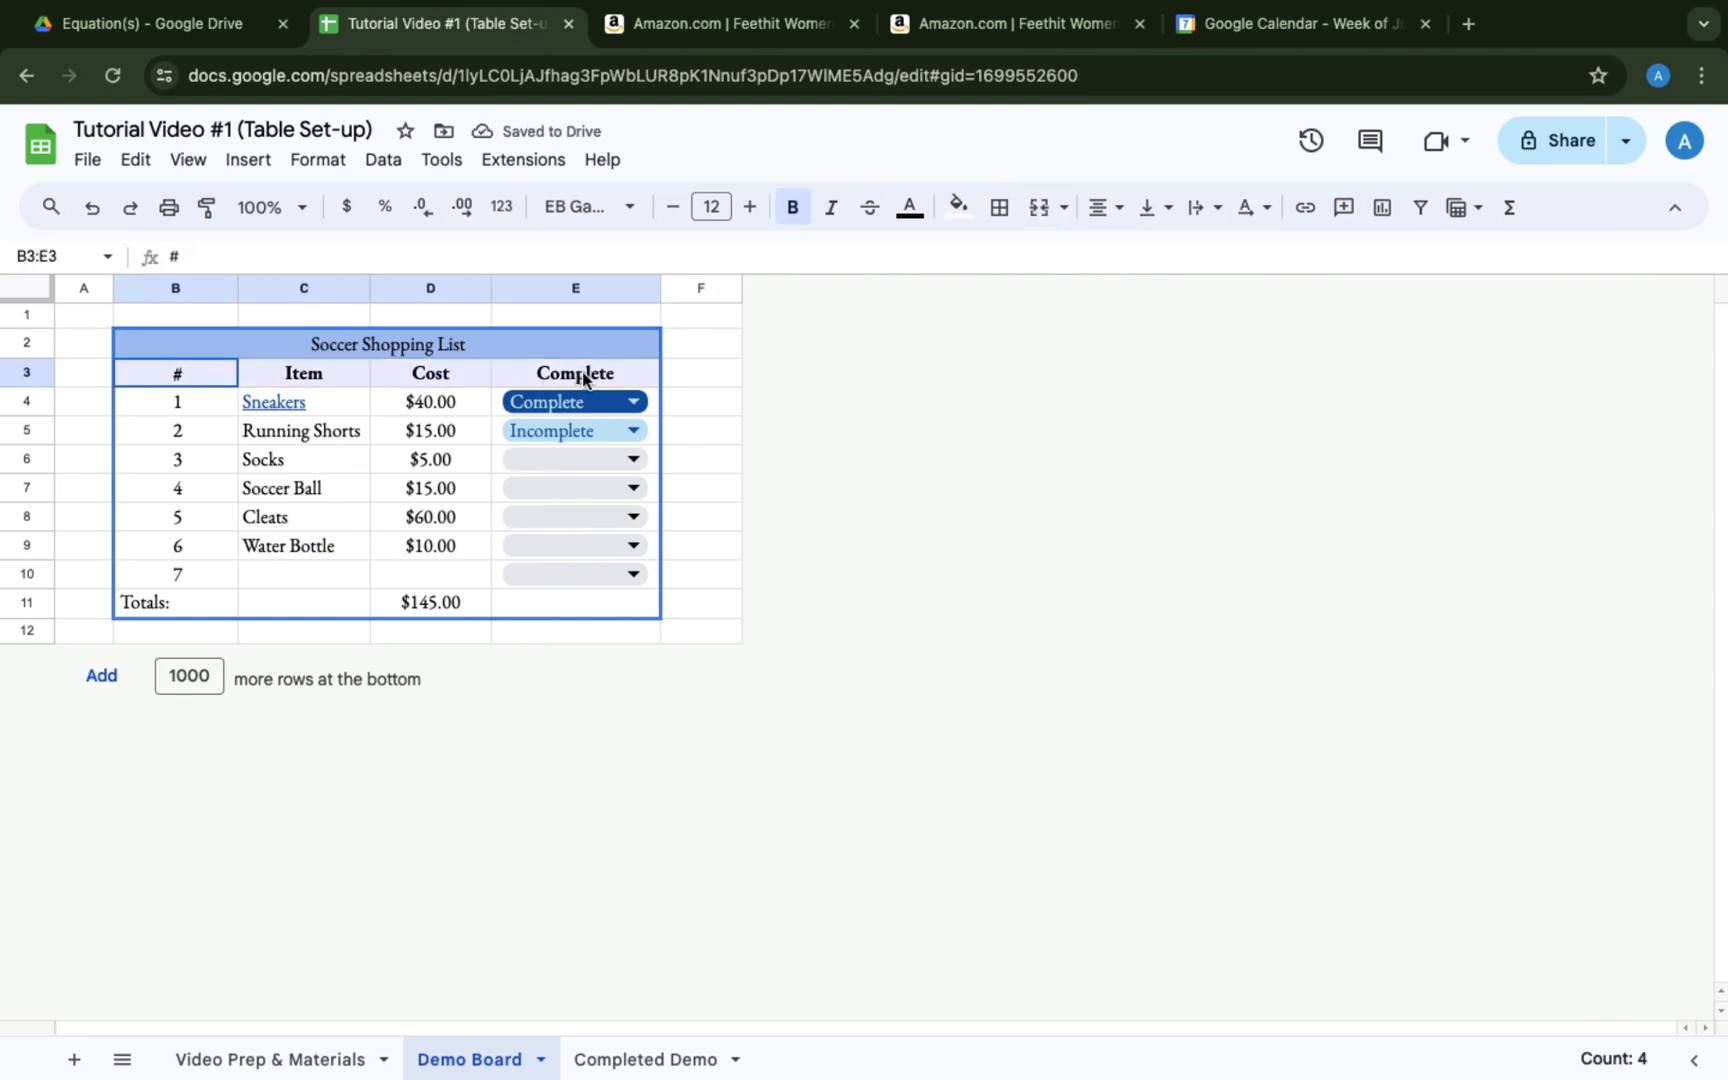
click(957, 207)
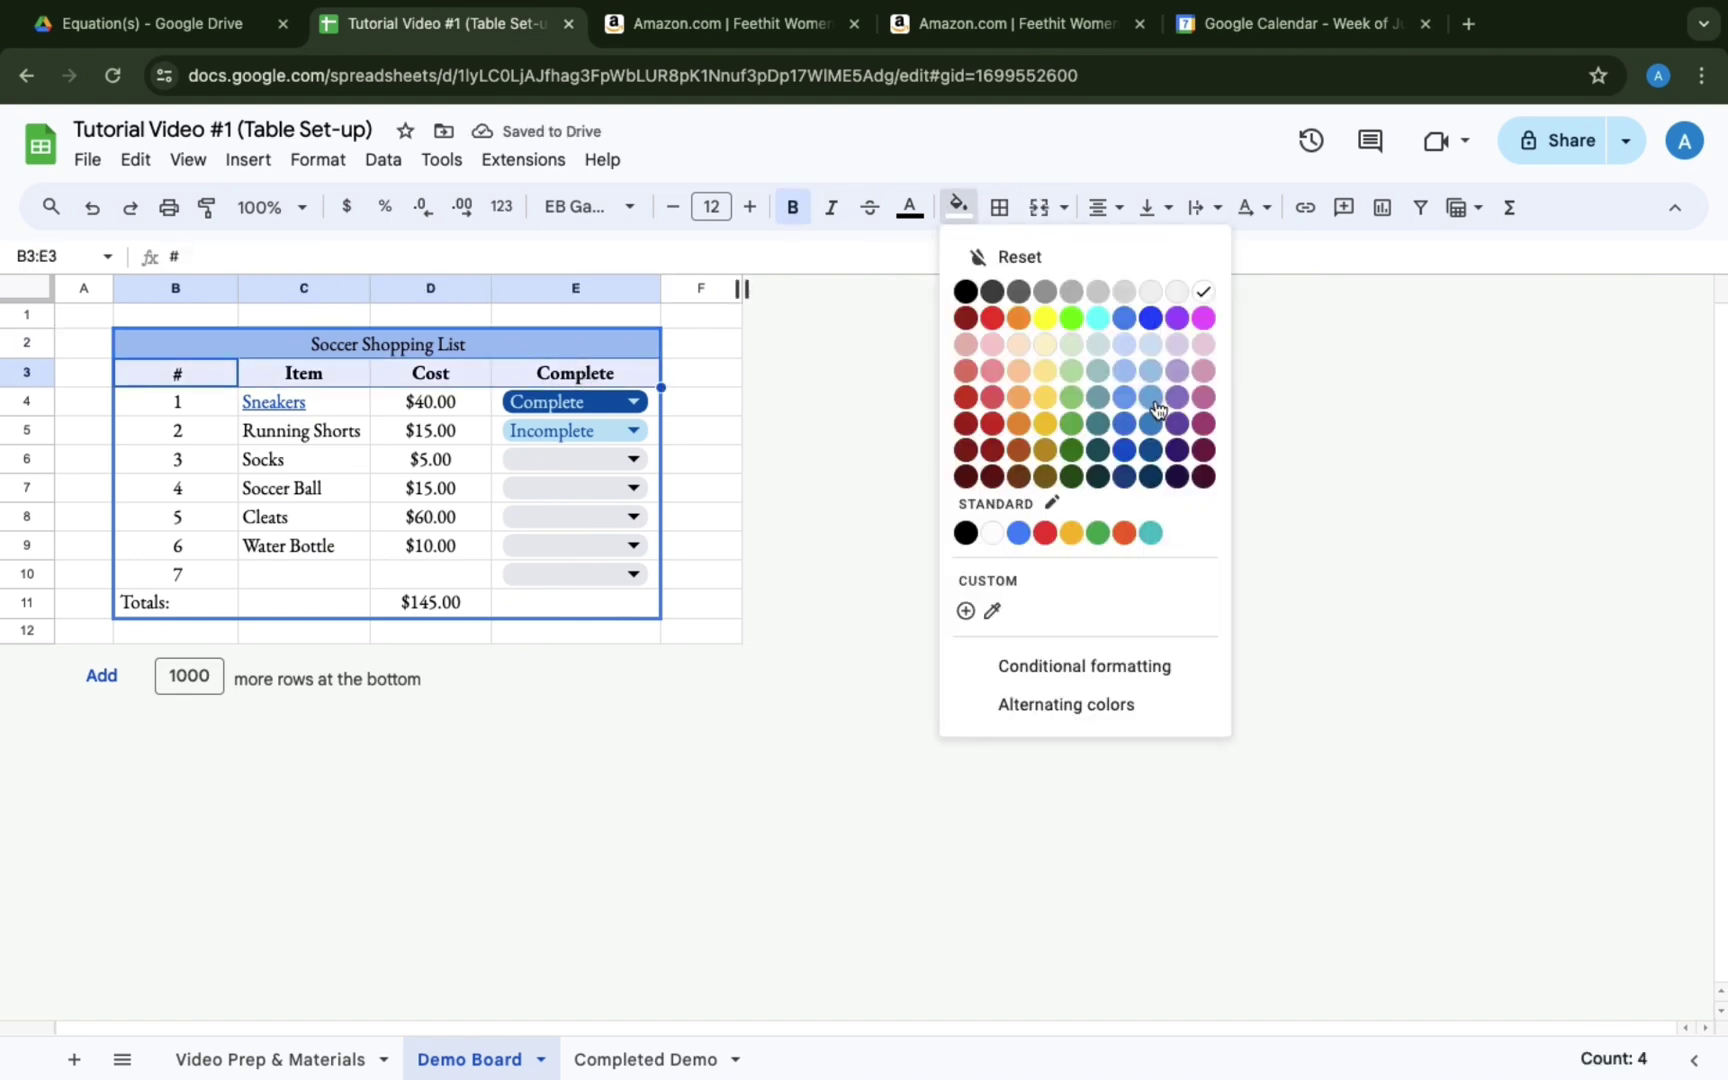
click(1126, 360)
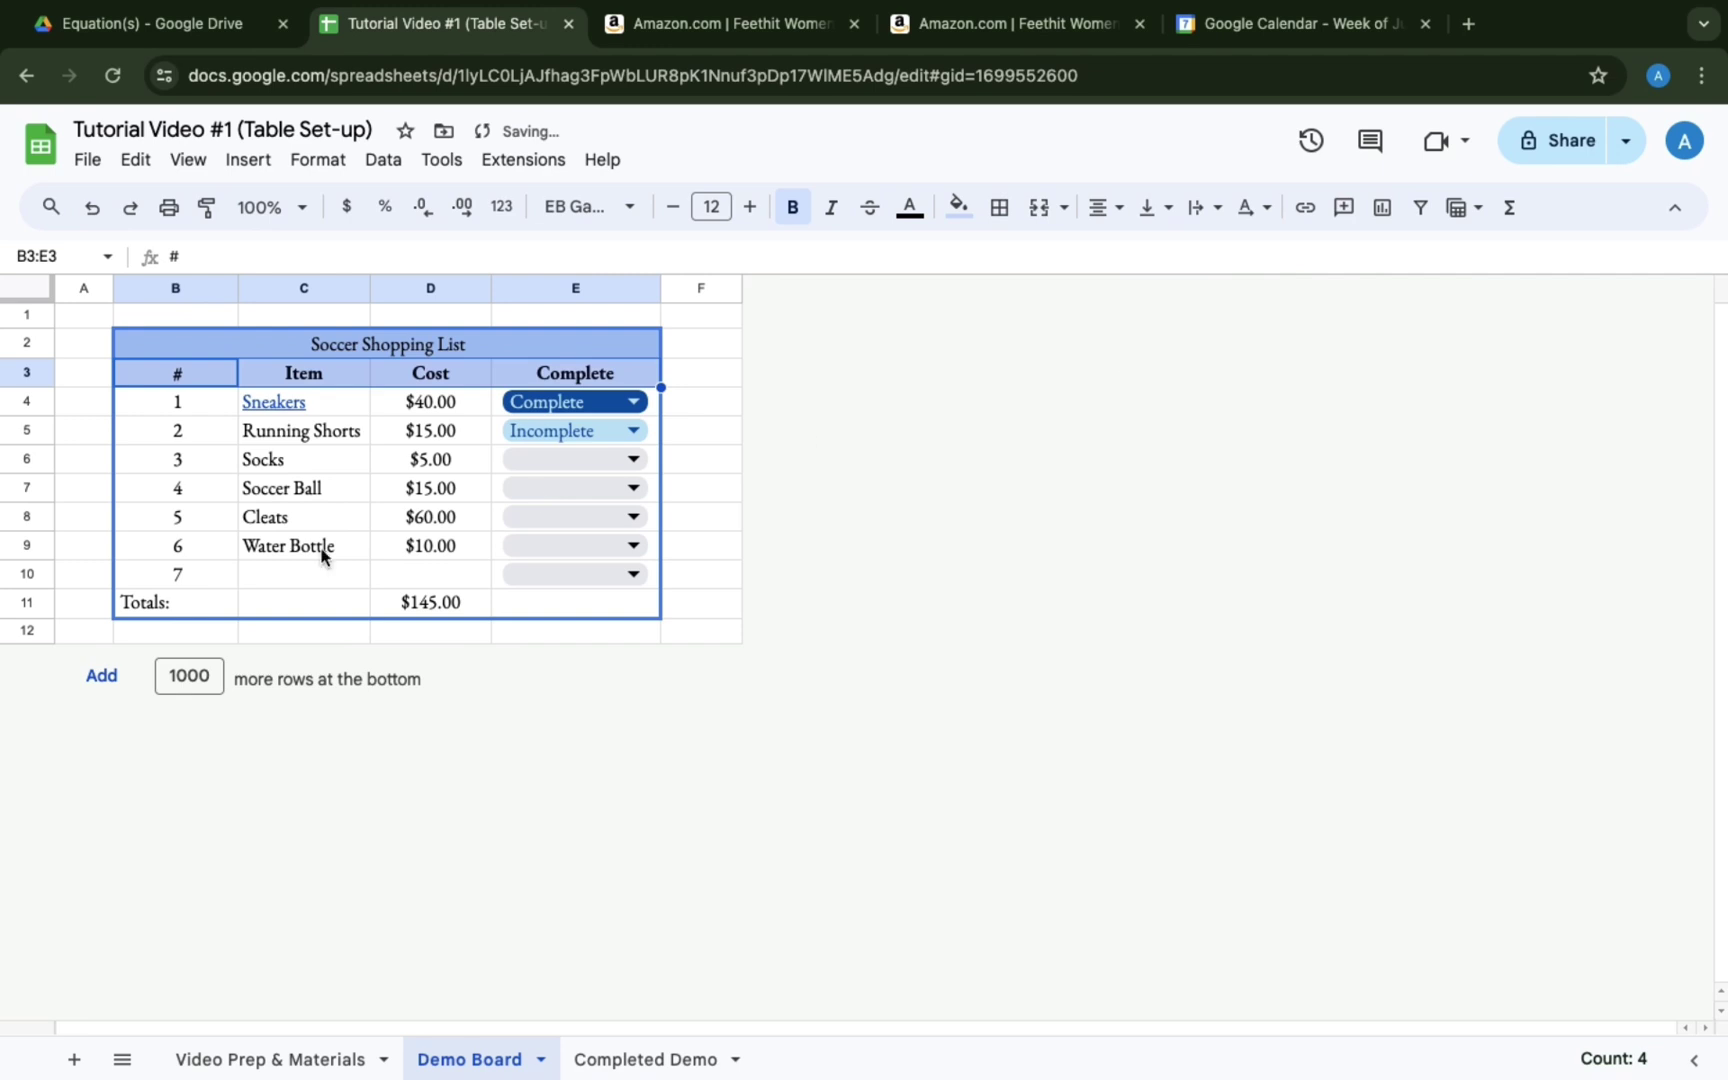
drag(147, 606, 621, 604)
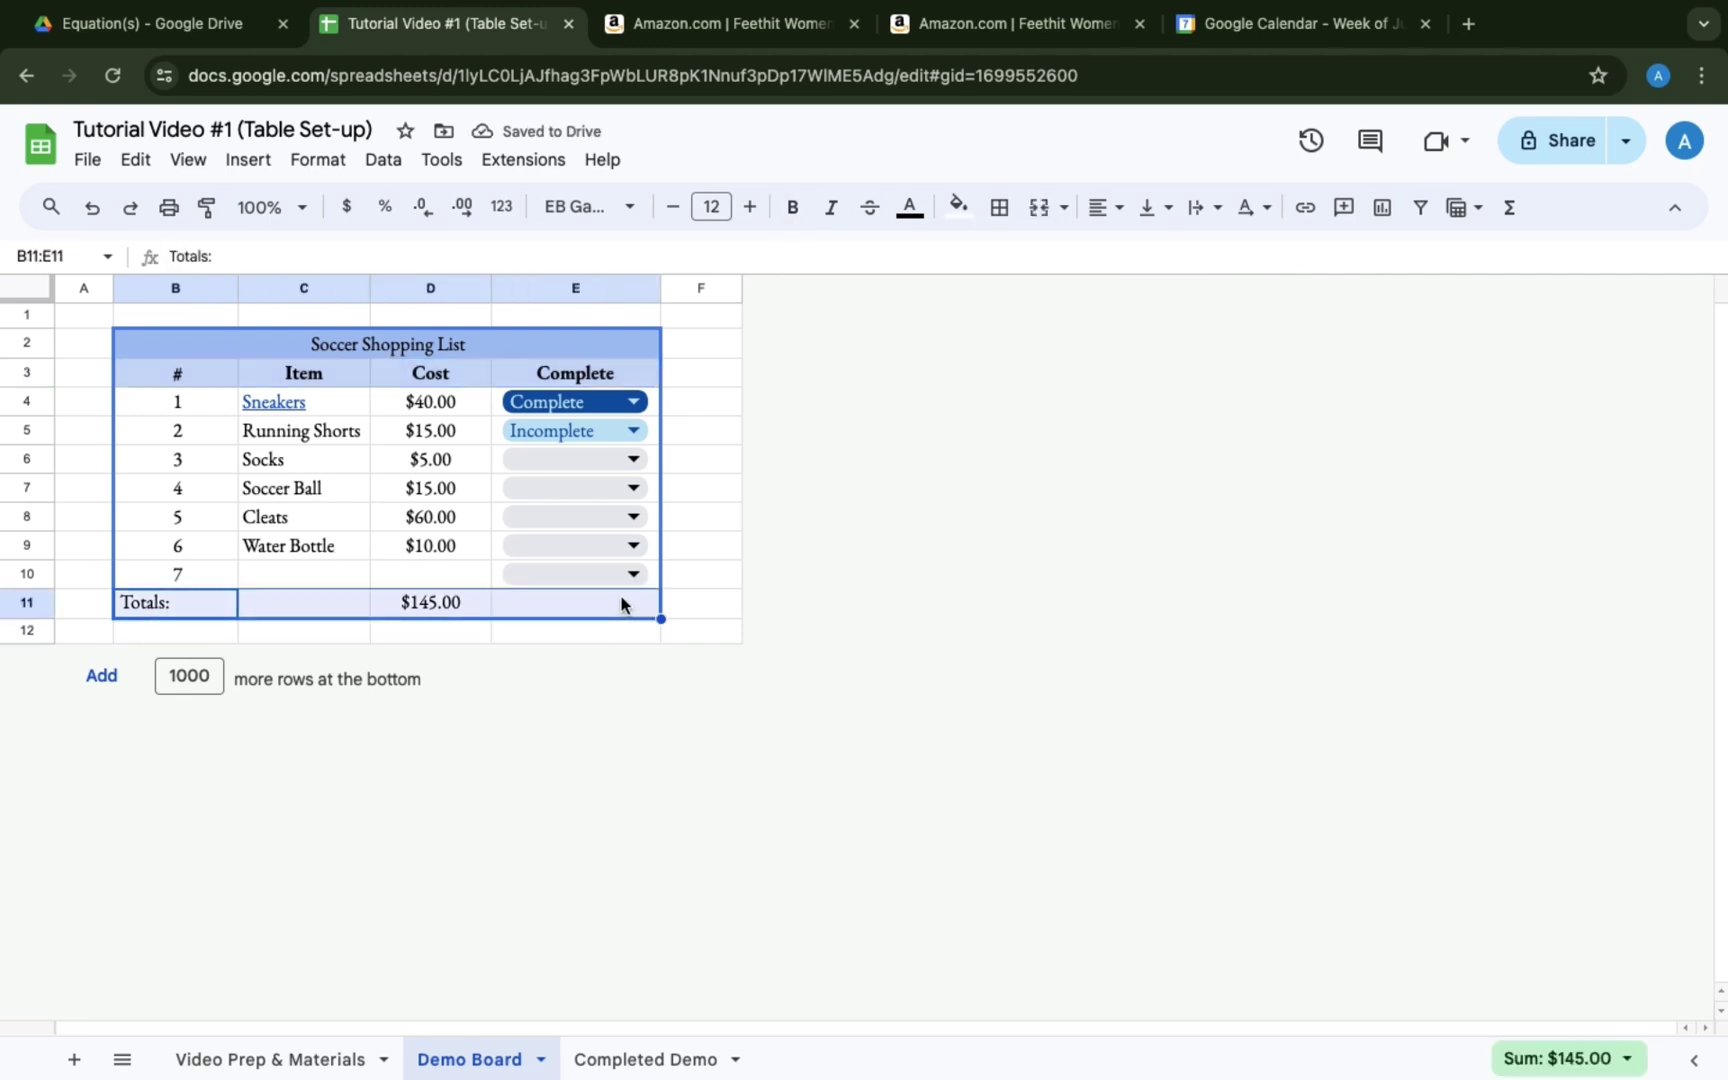
click(958, 206)
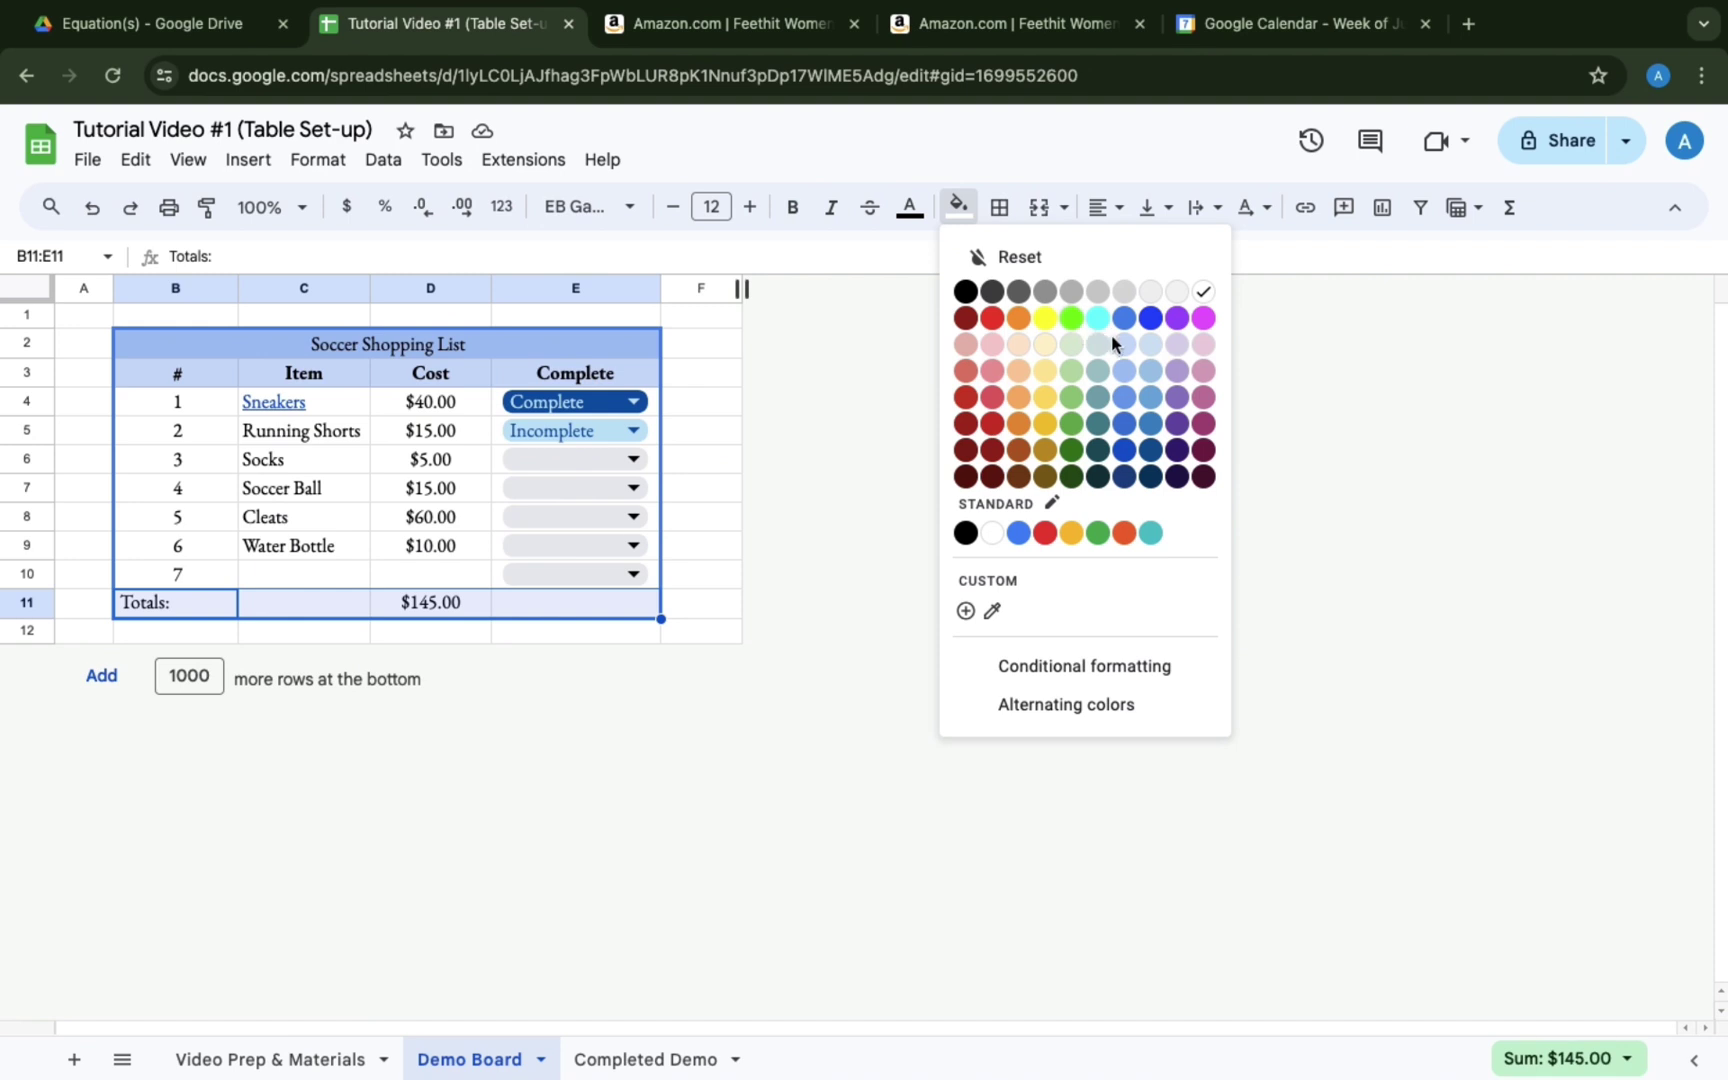
click(1122, 348)
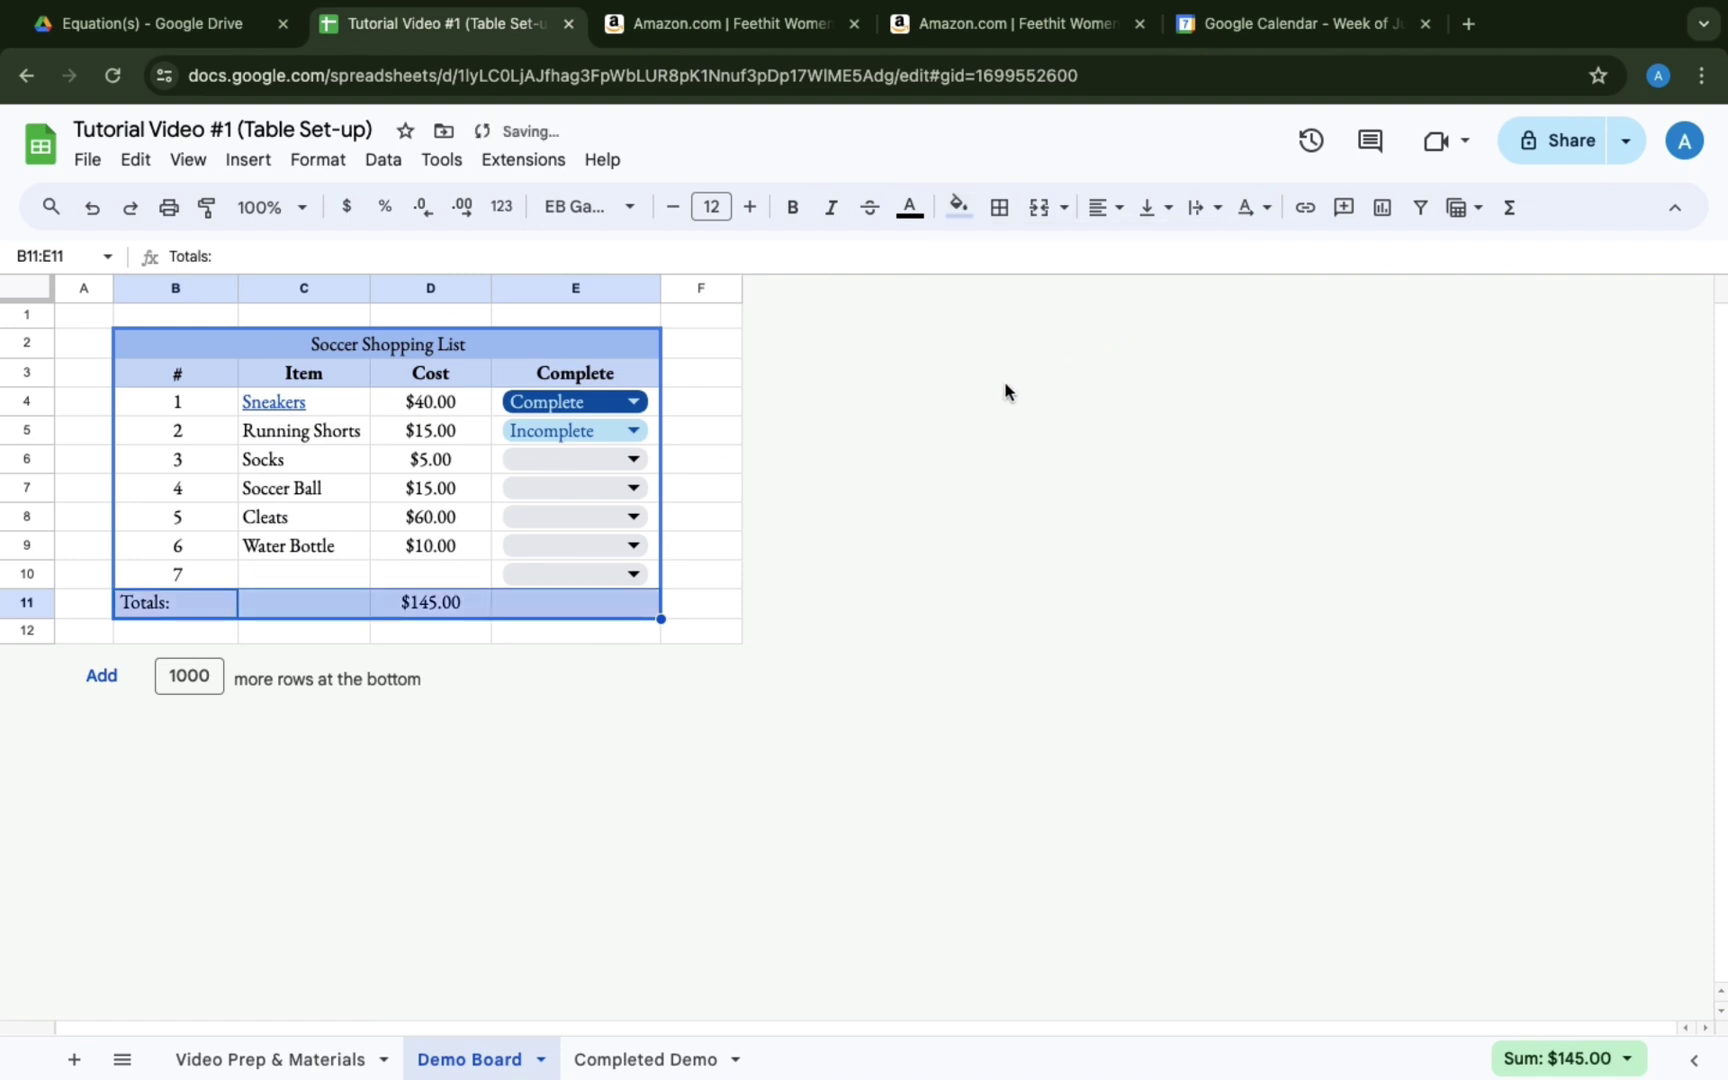
click(672, 543)
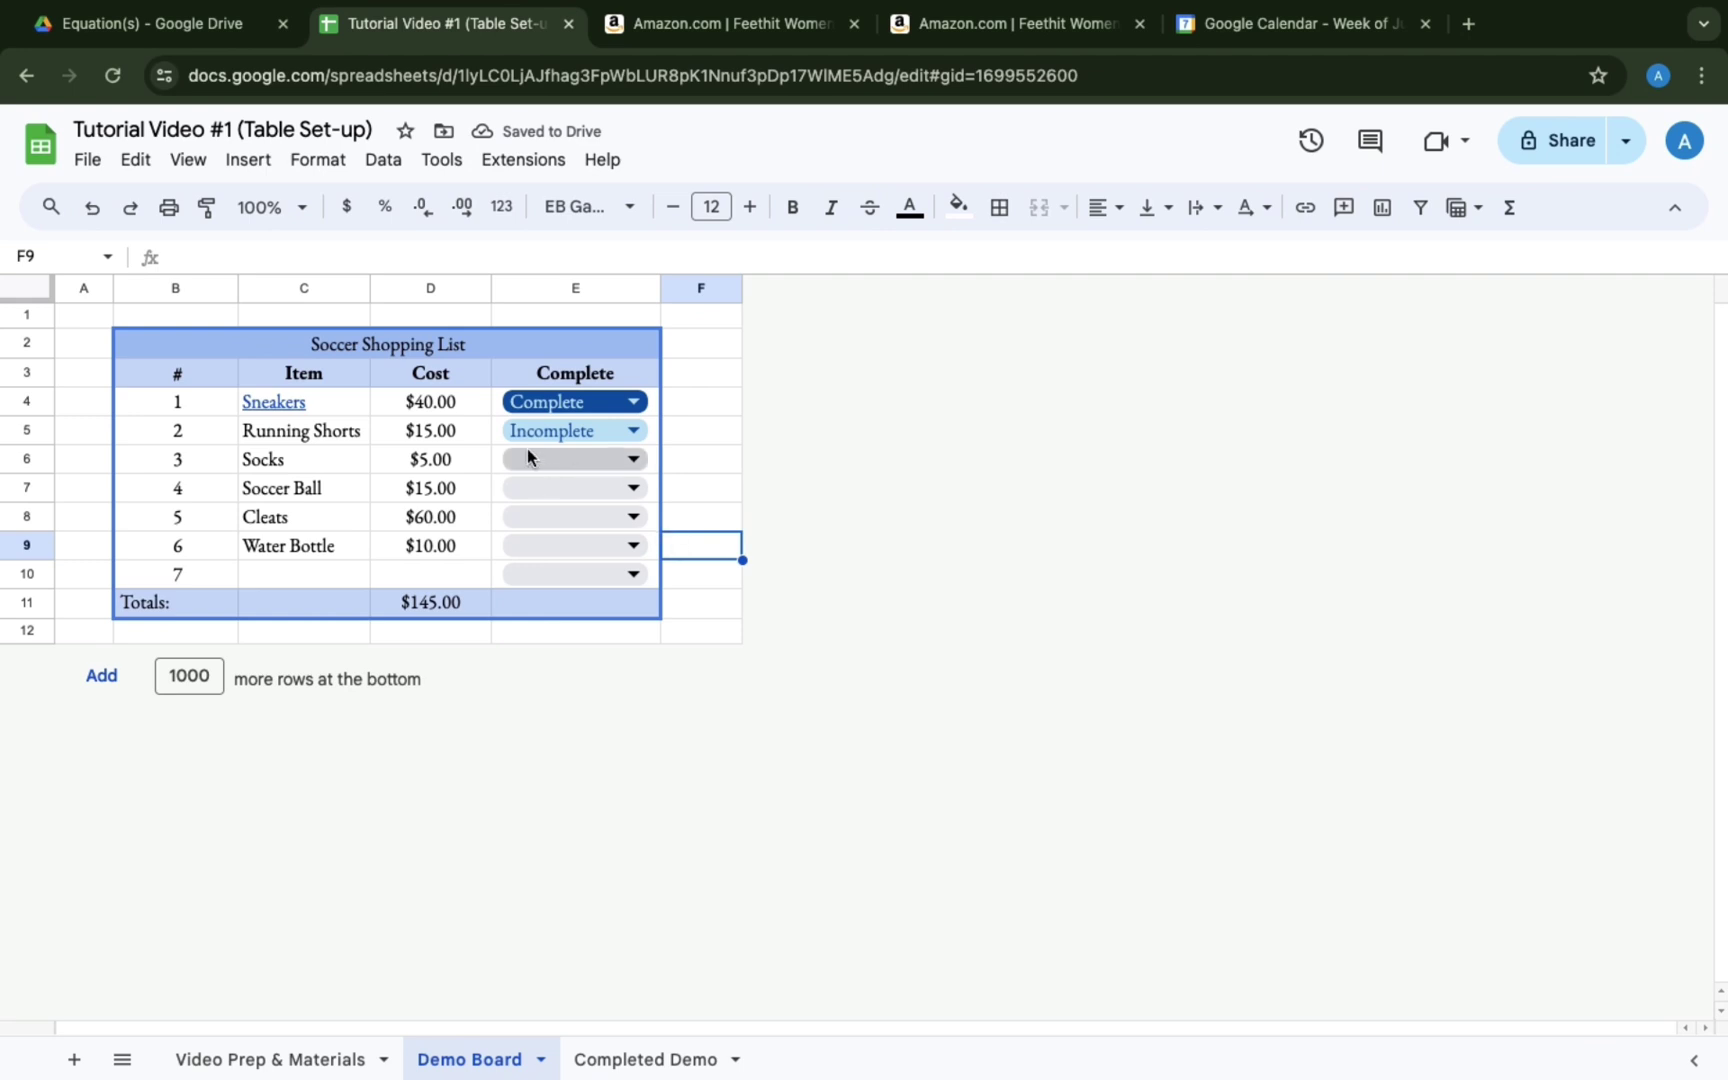
Make the total cost in D11 bold and italic.
click(420, 599)
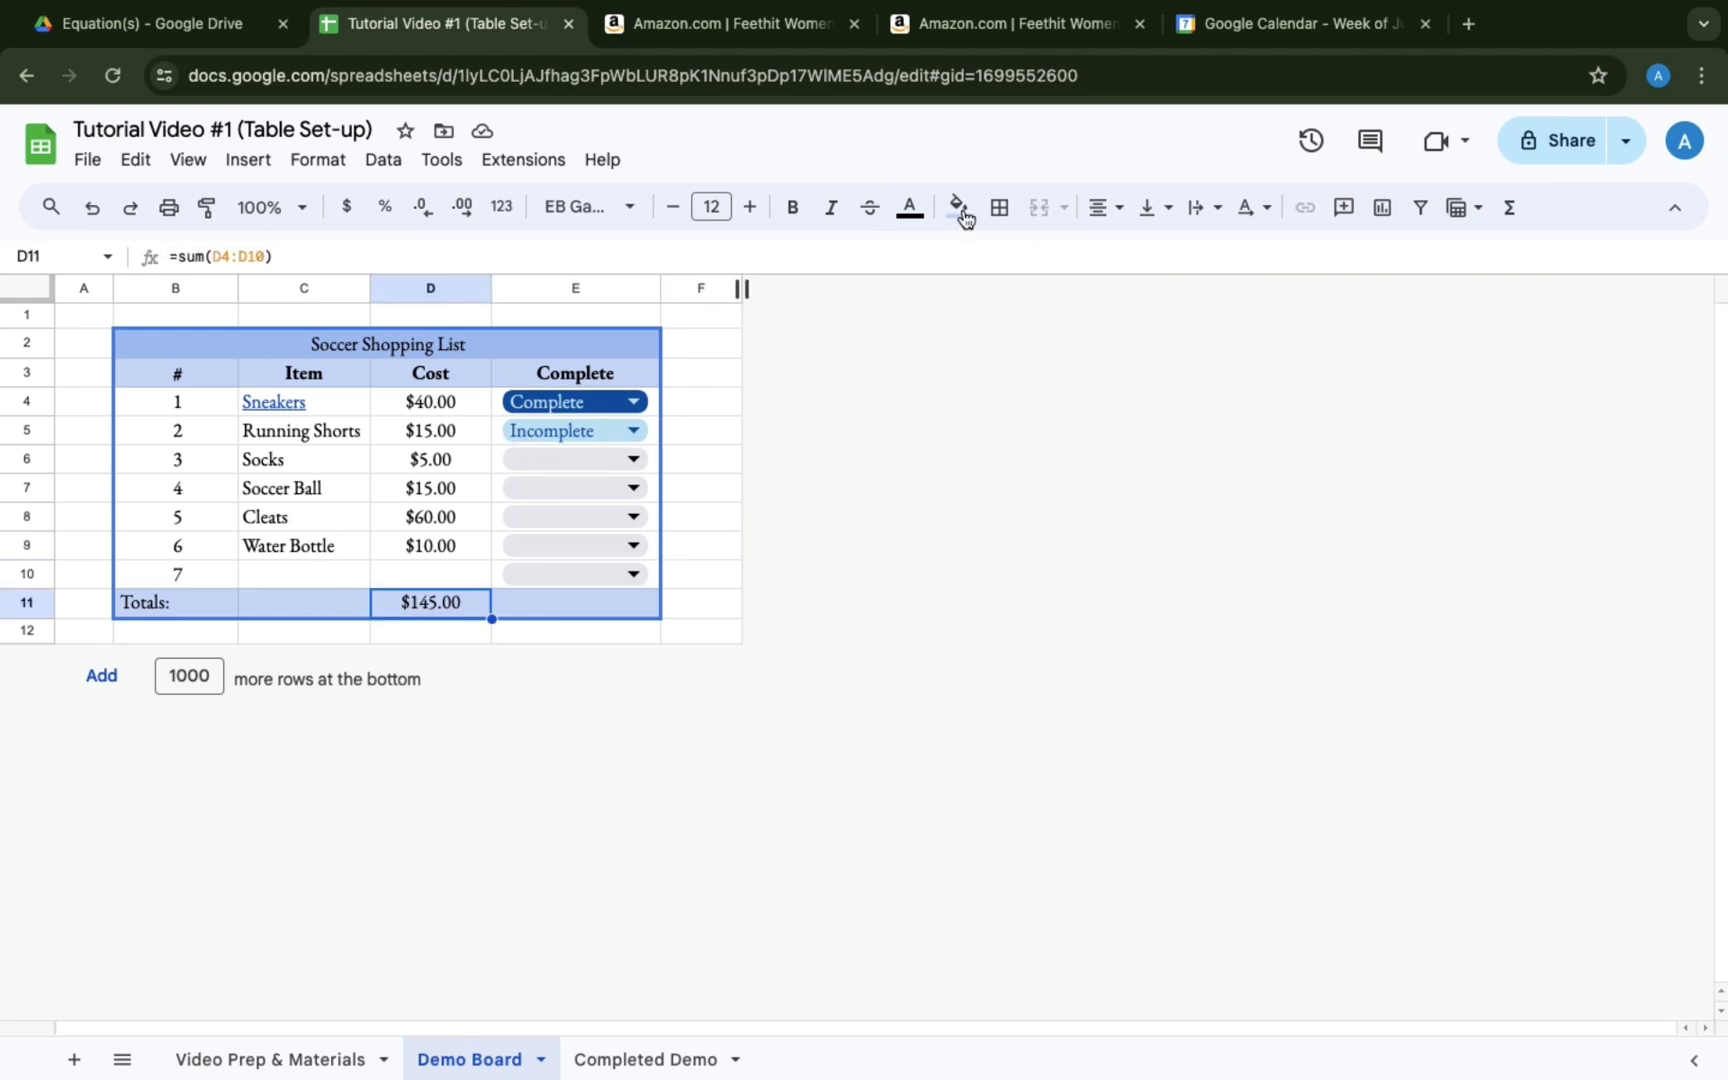
click(792, 211)
click(831, 209)
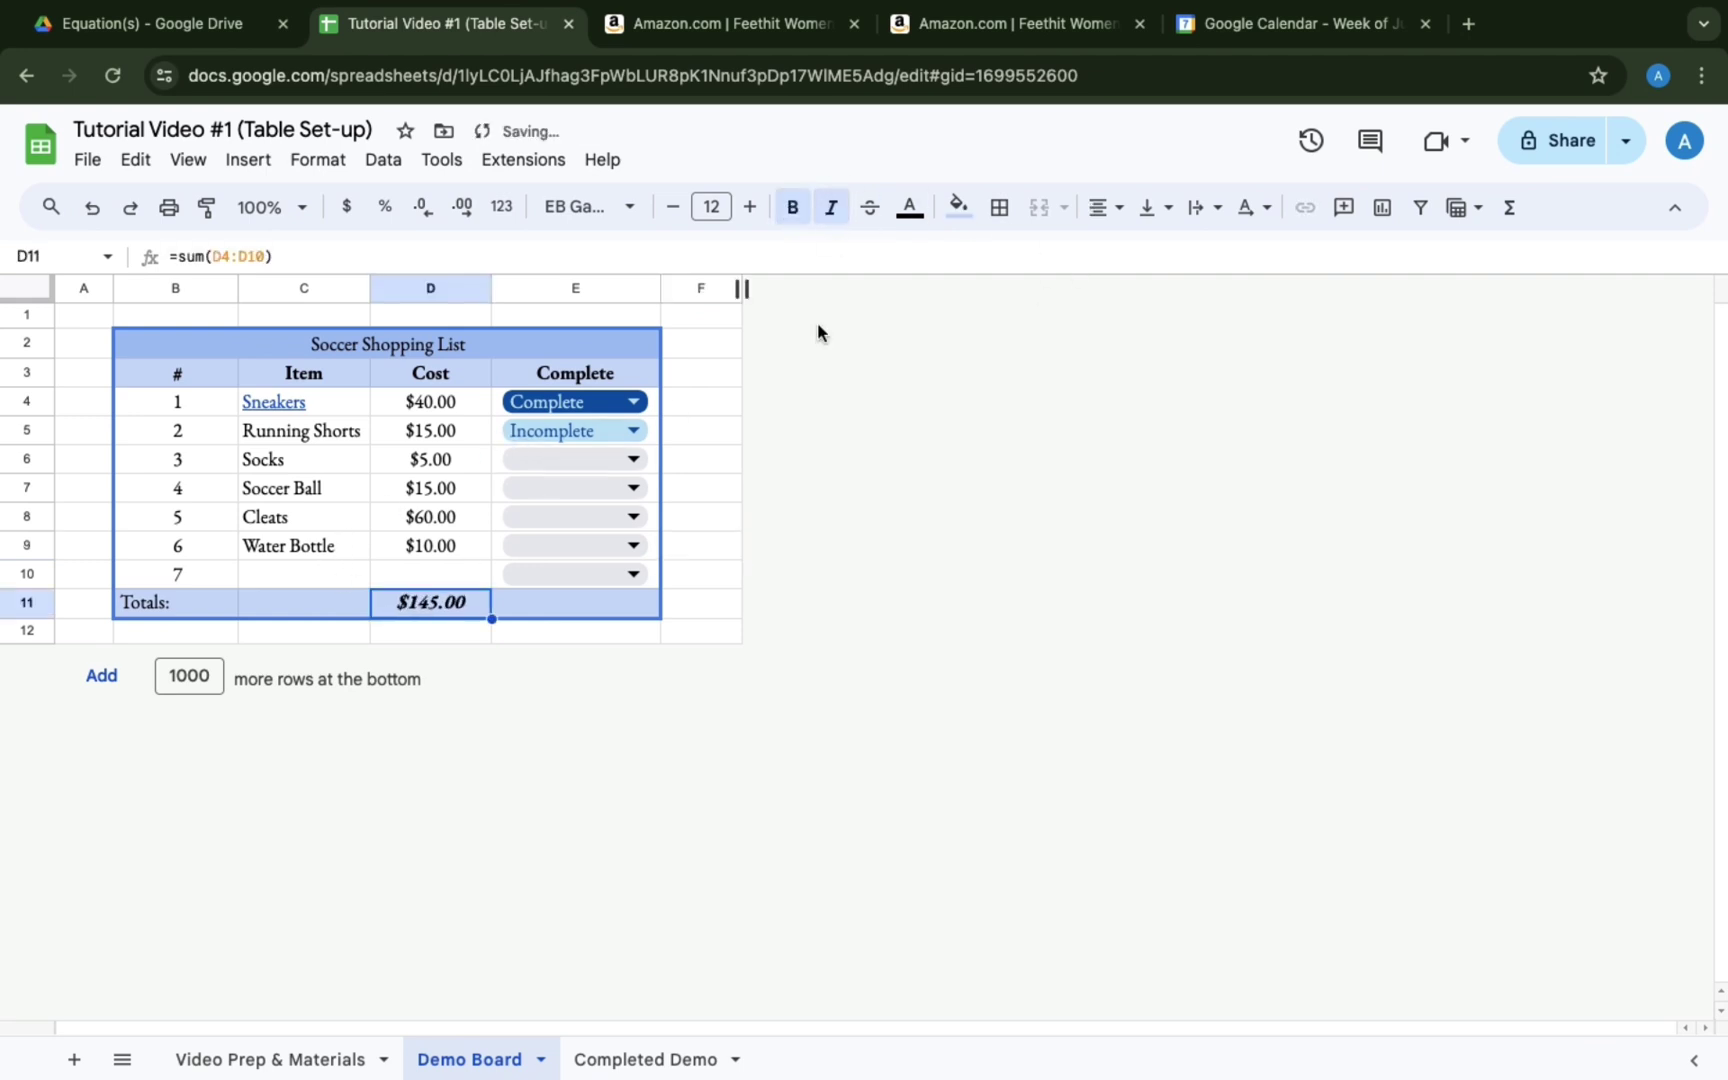
Set the Complete column dropdown to Incomplete for Socks and to Complete for Soccer Ball.
click(790, 558)
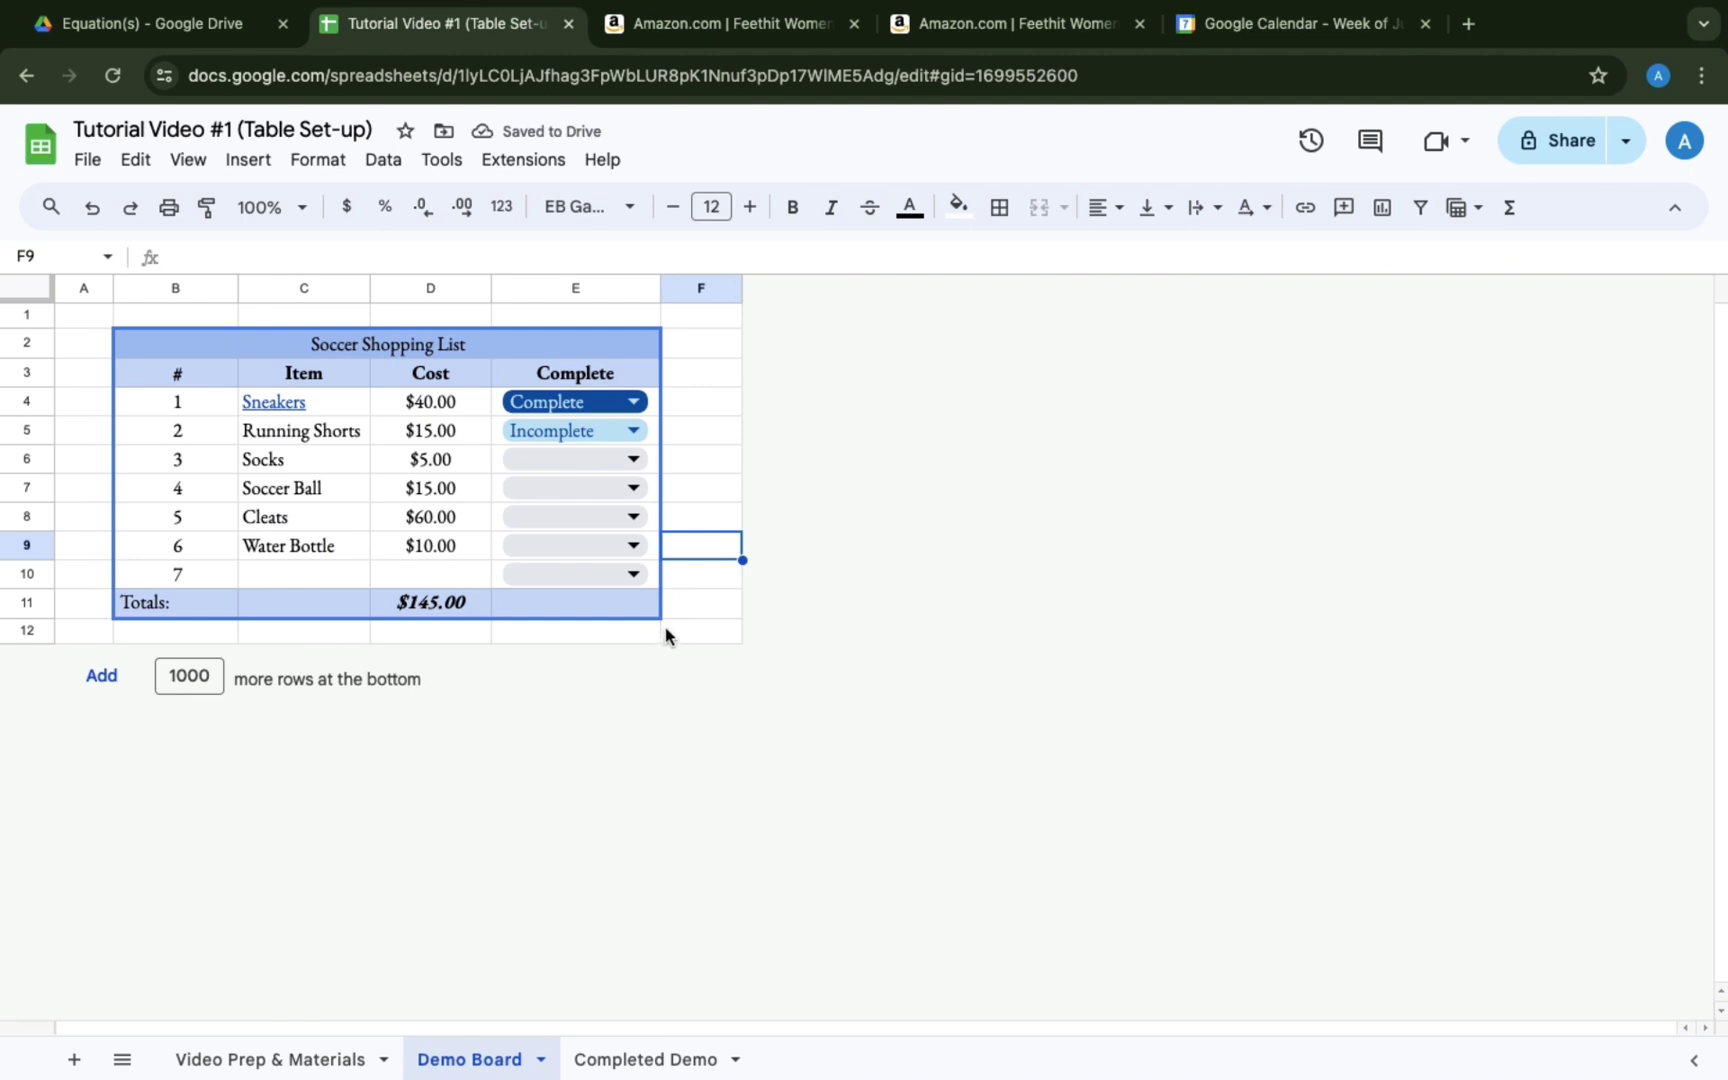
click(630, 461)
click(606, 539)
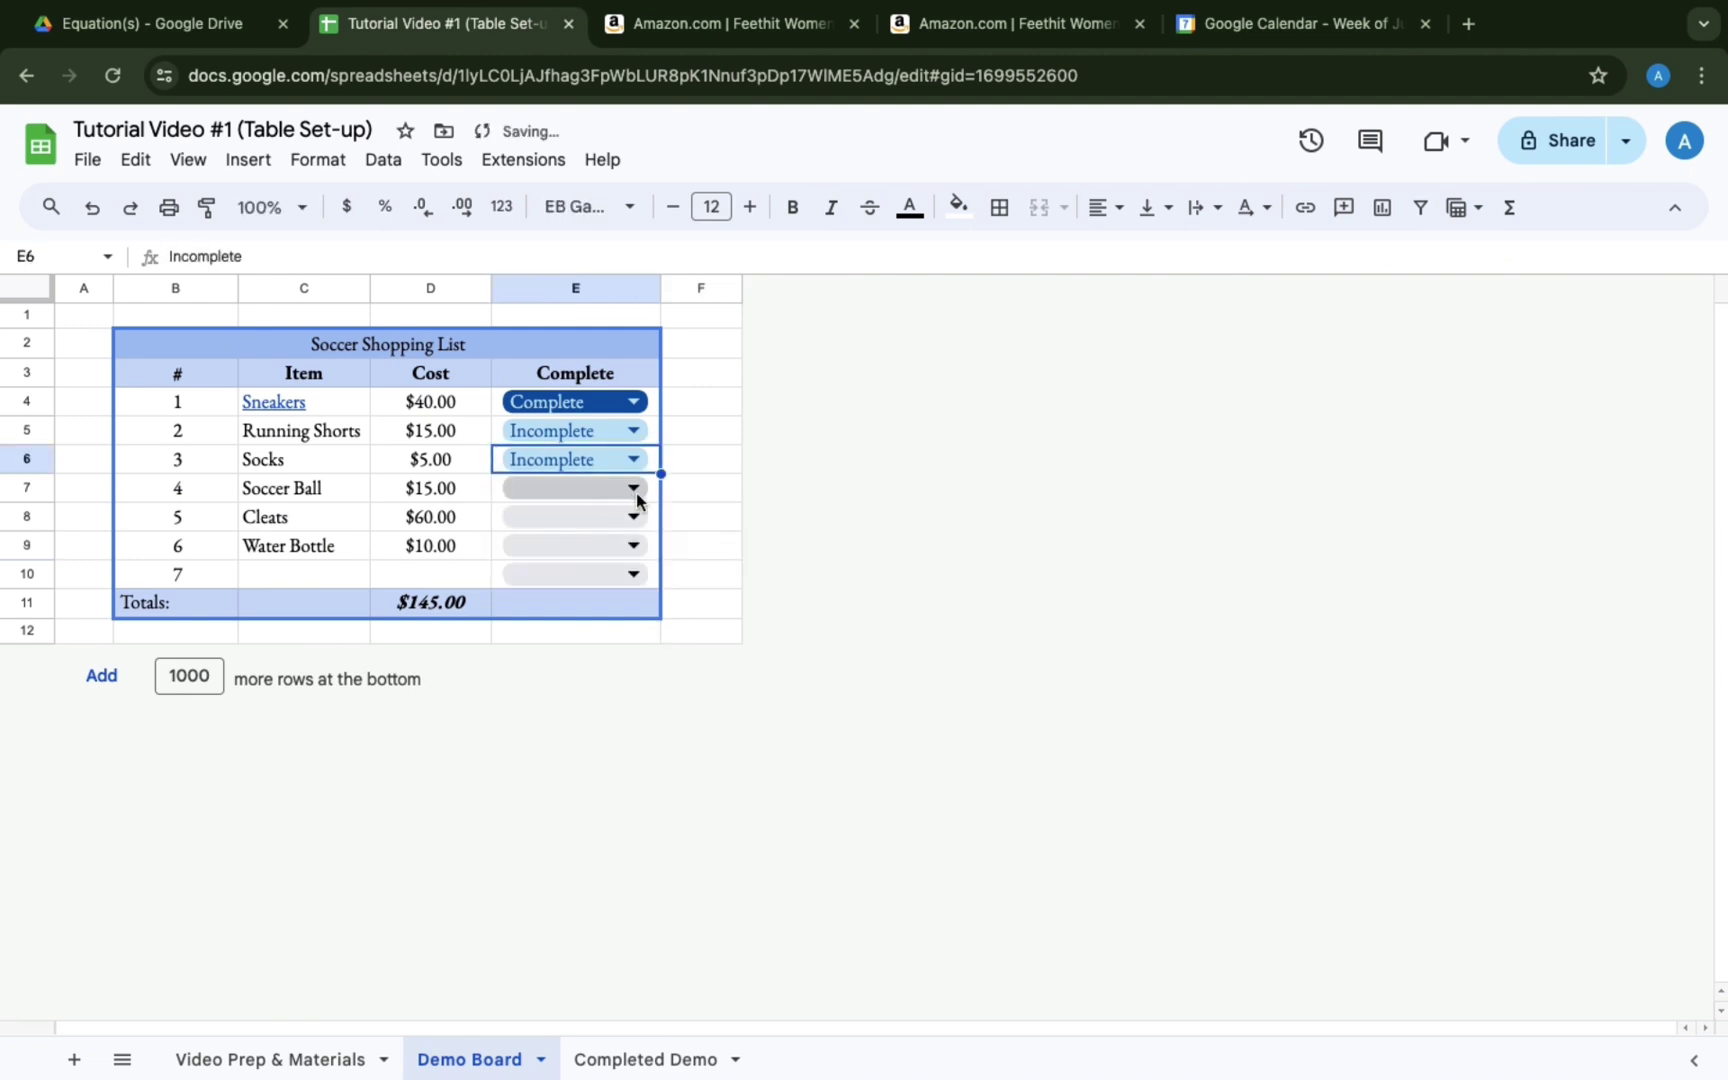
click(633, 488)
click(545, 526)
click(688, 550)
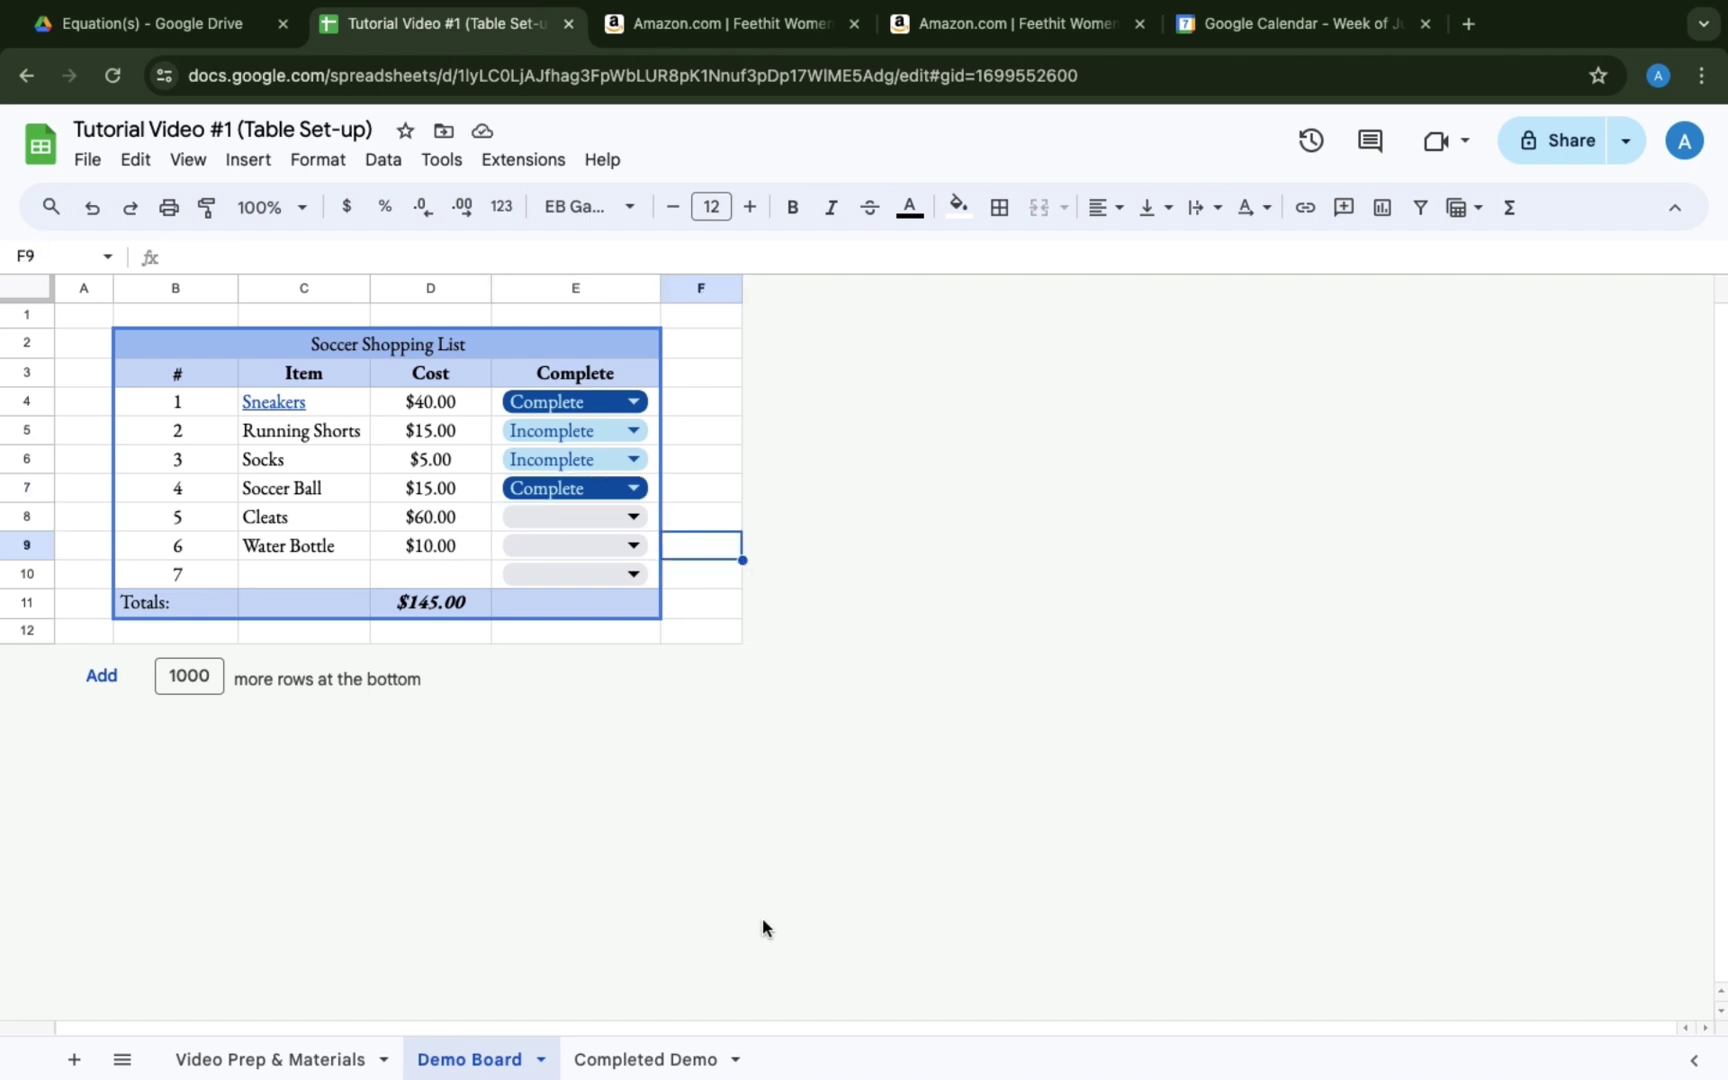
Review the checkbox and dropdown versions of the Complete column on the Completed Demo sheet, and return to Demo Board.
click(688, 1064)
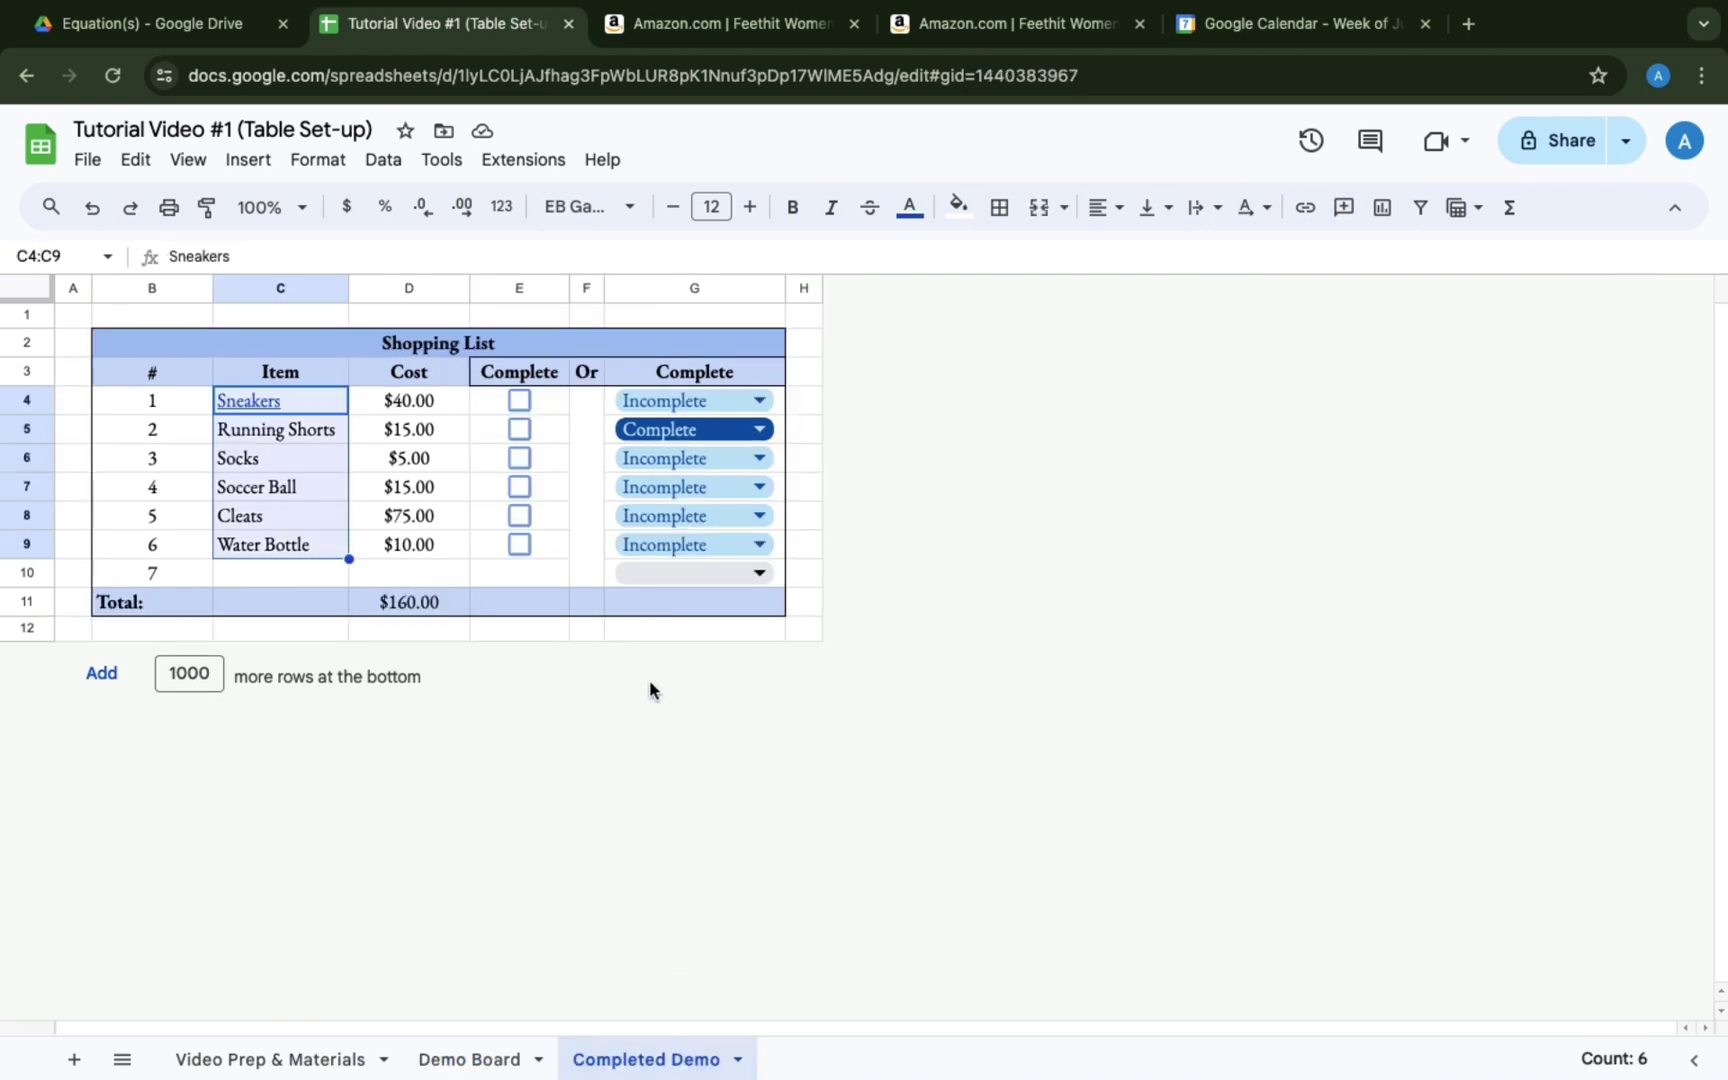
click(516, 636)
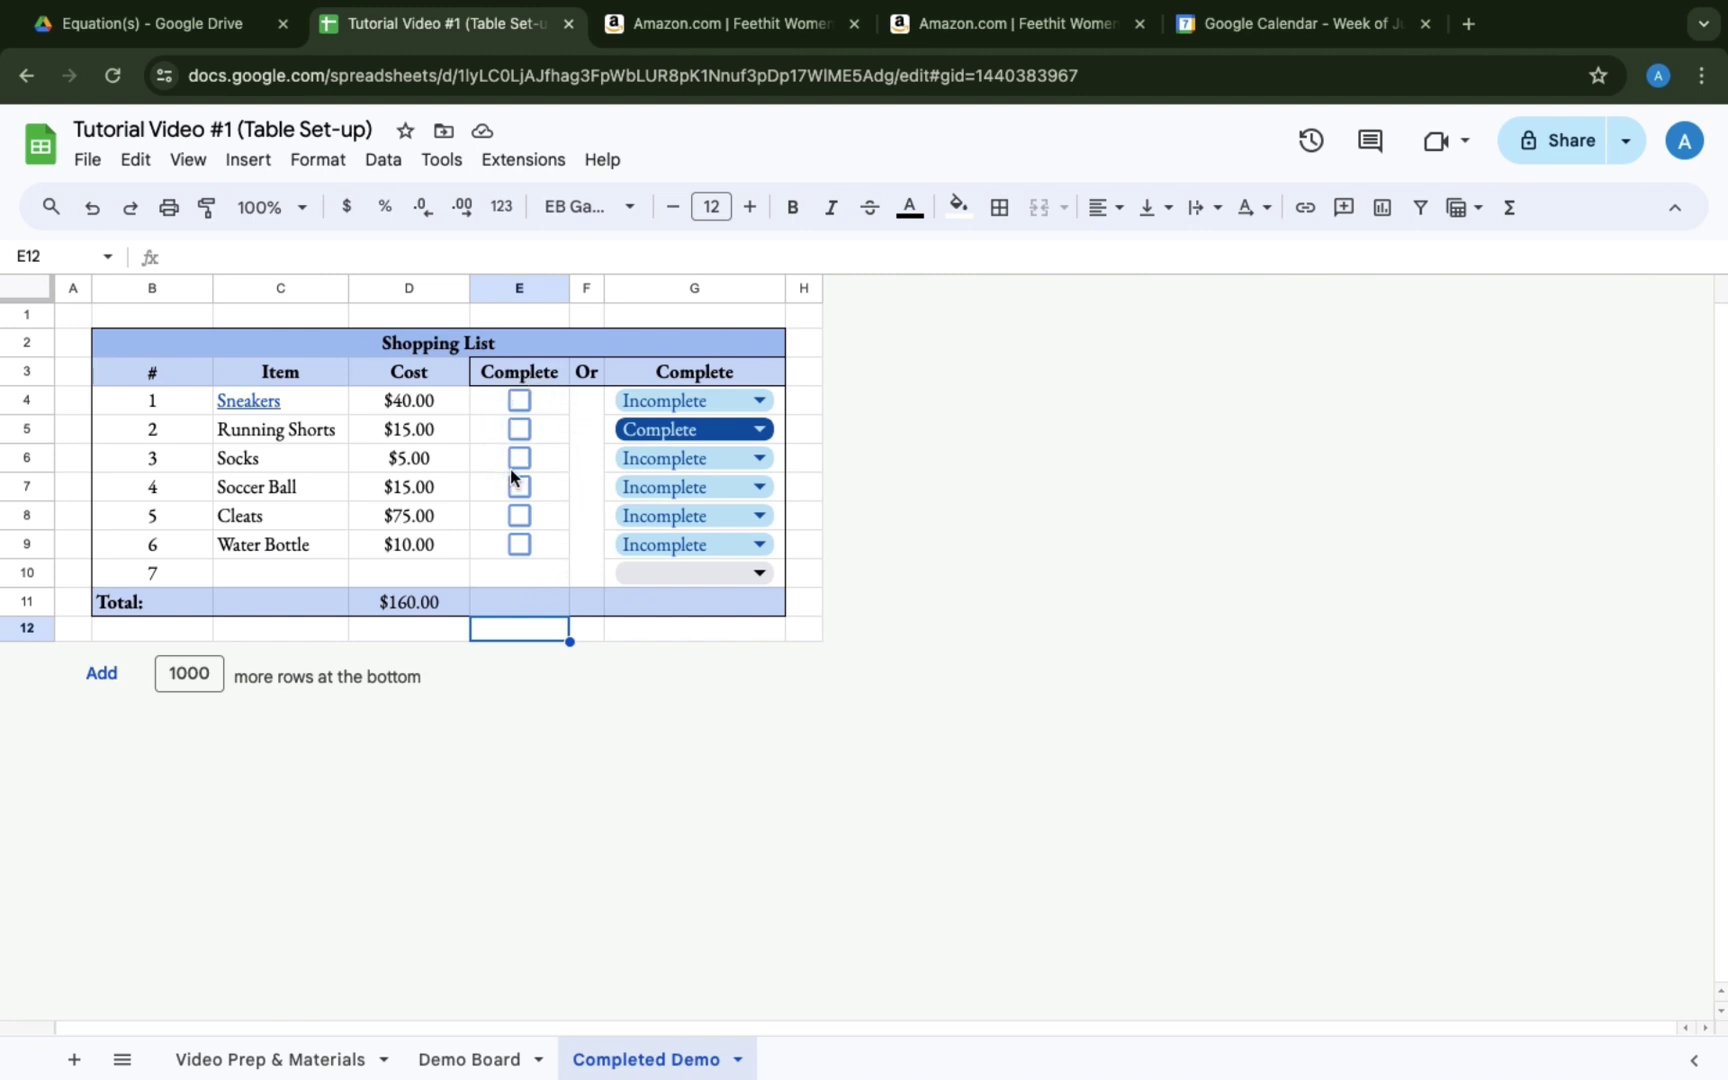
click(477, 1061)
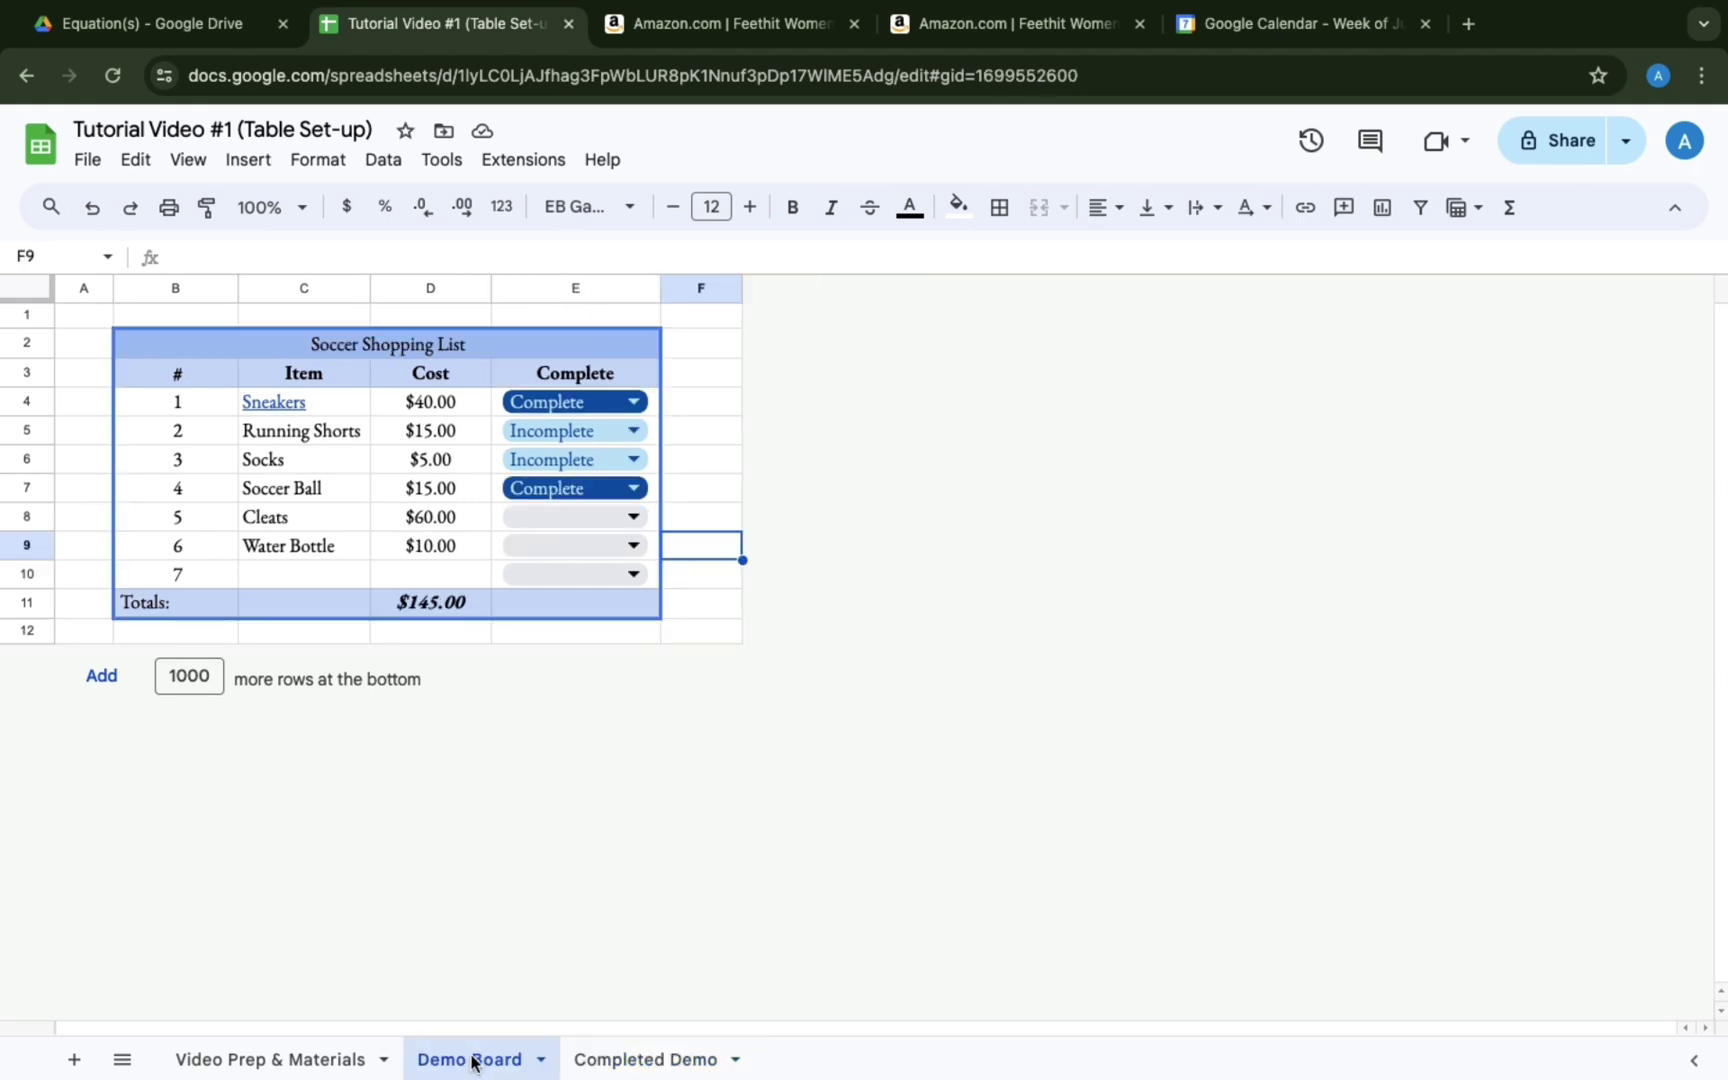
Clear the status values and remove the dropdowns from the Complete column cells E4:E10.
click(523, 289)
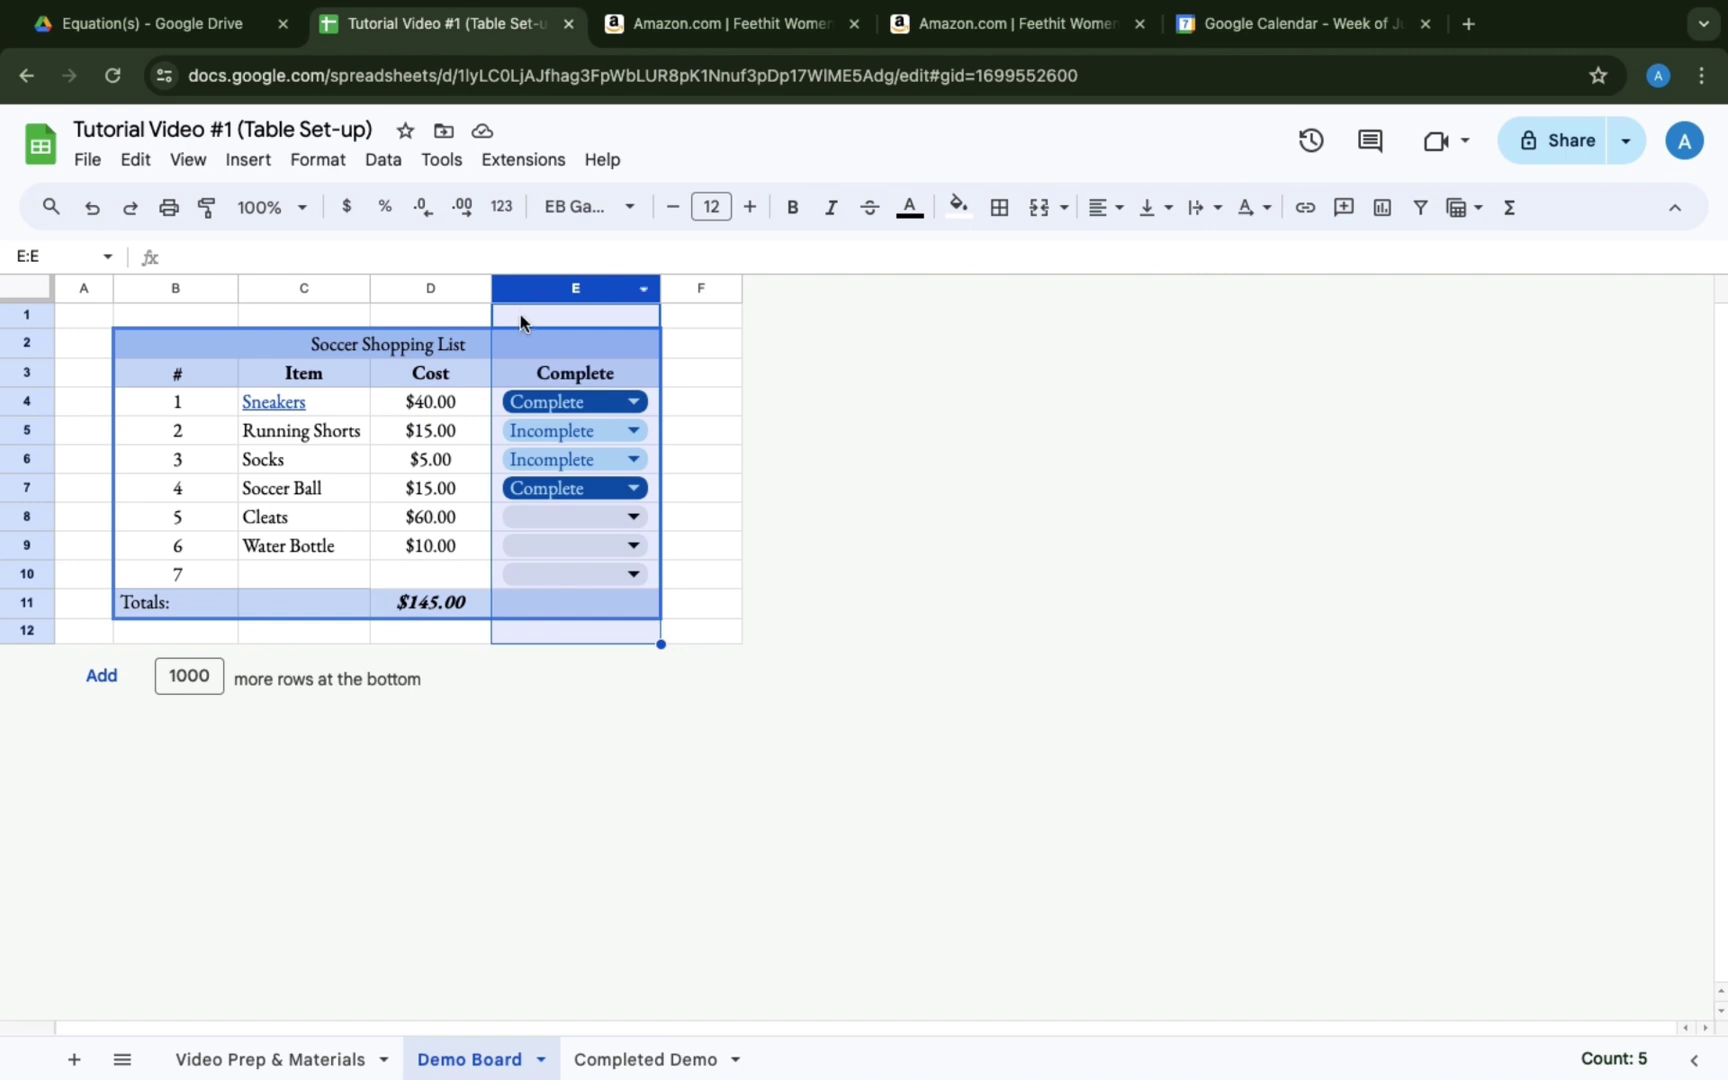
click(520, 315)
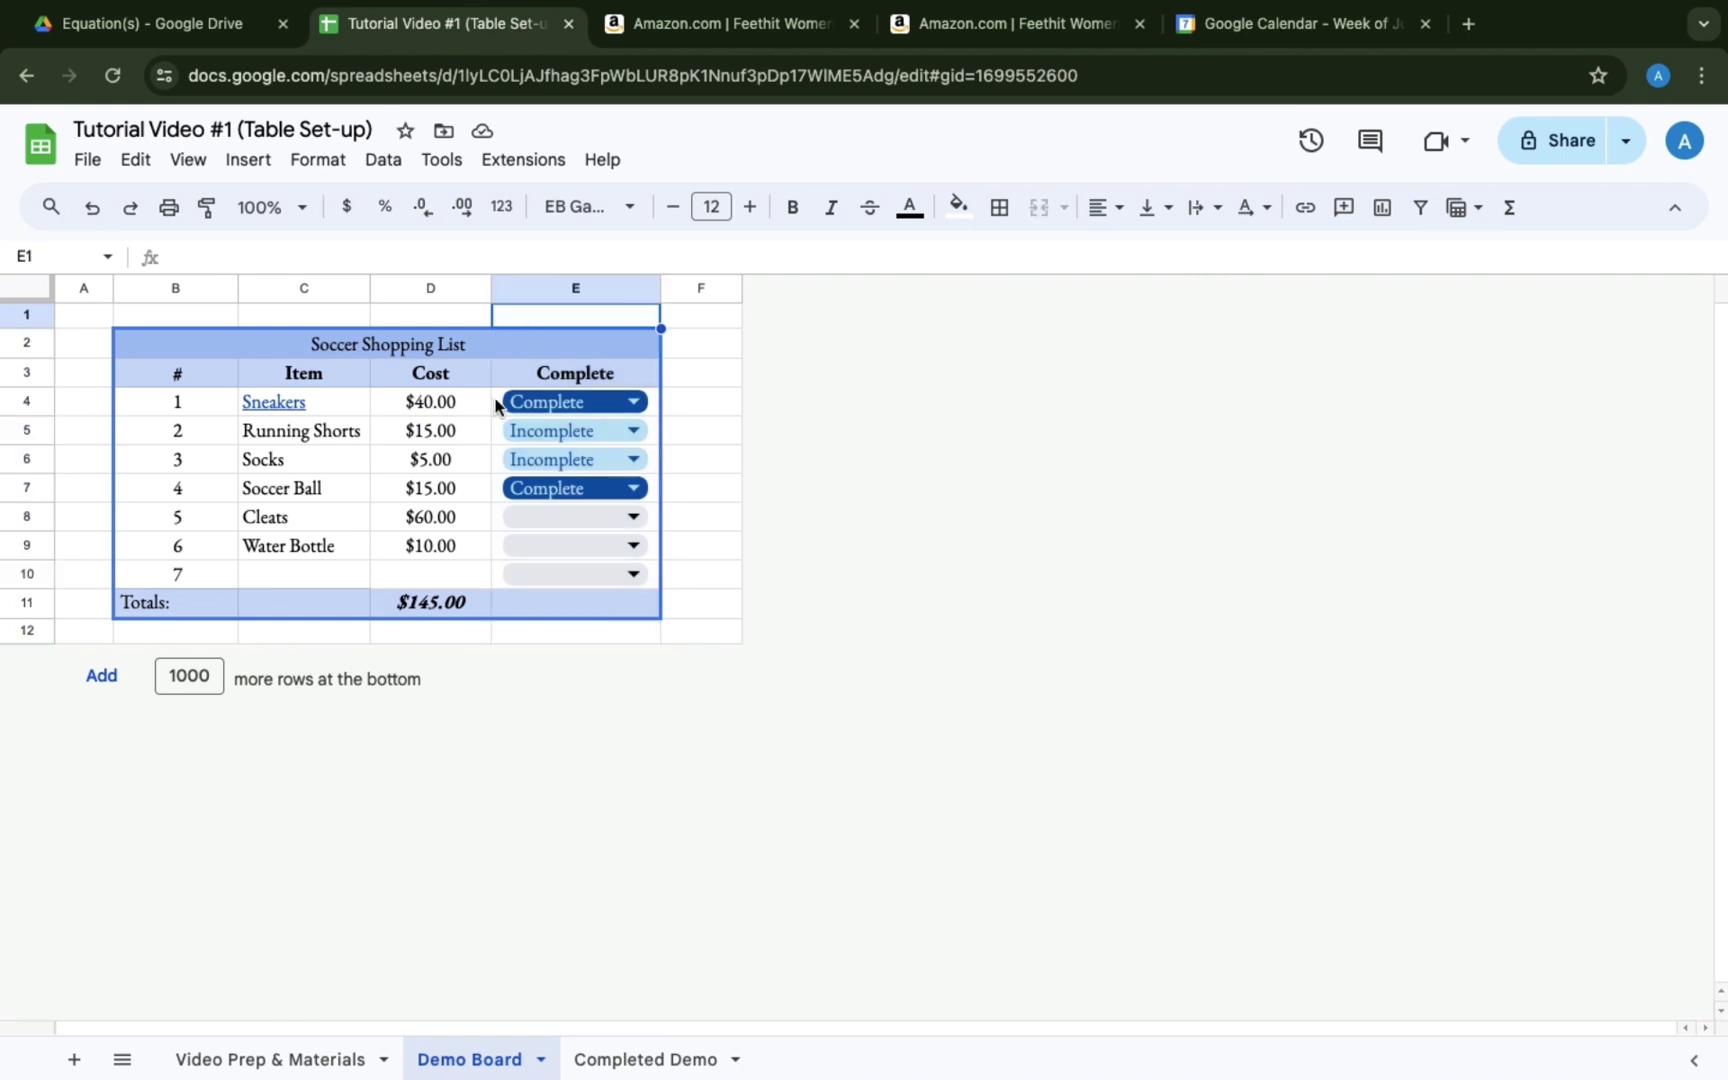
drag(493, 401, 489, 583)
drag(496, 408, 502, 582)
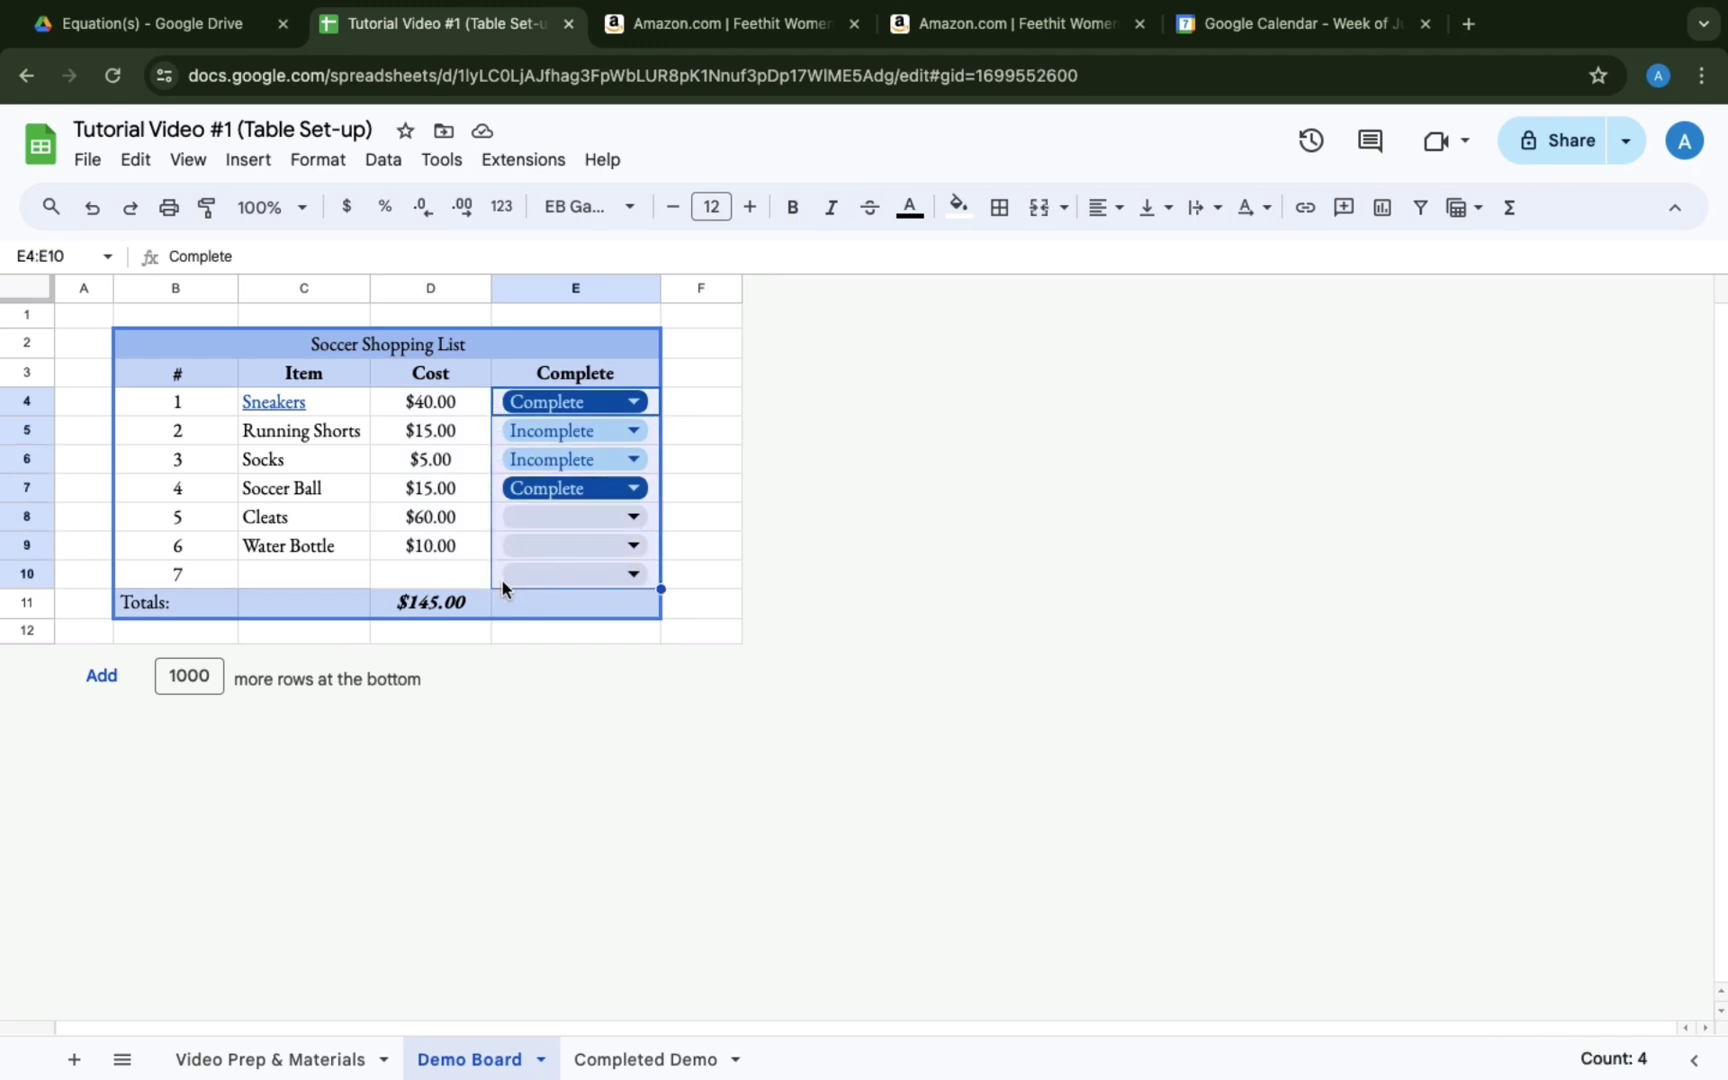
key(Delete)
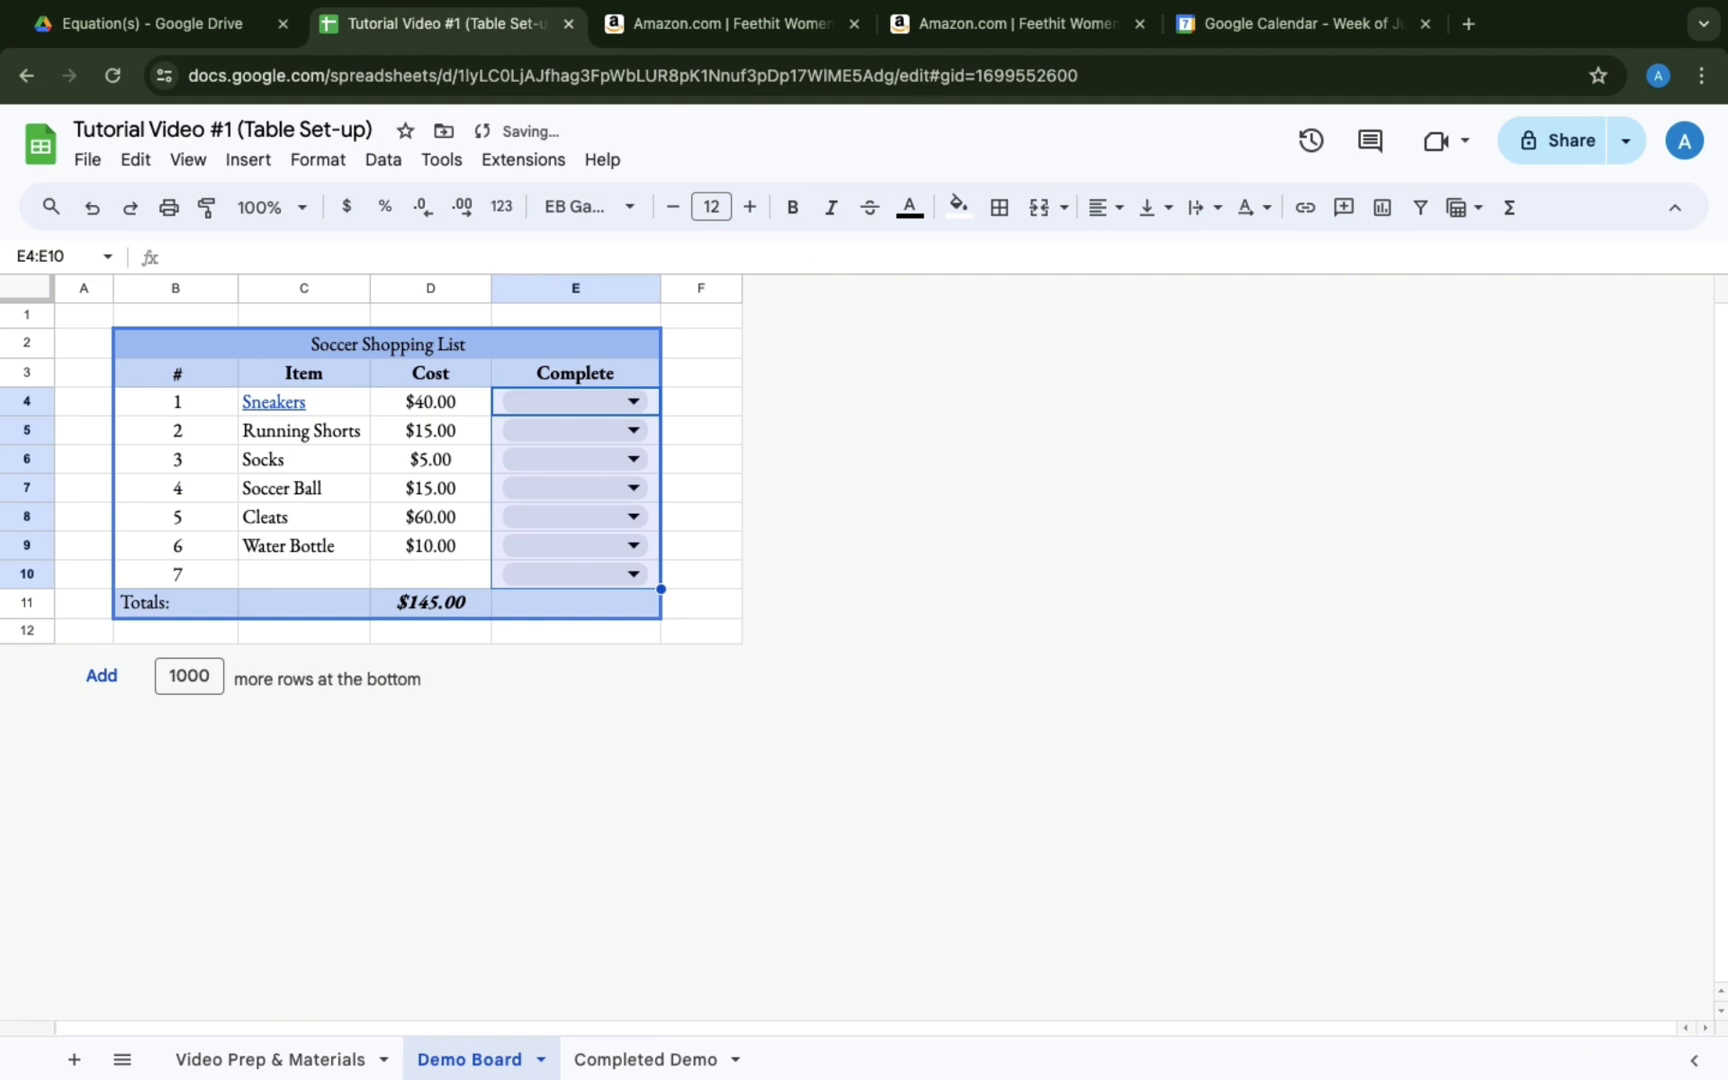
key(Delete)
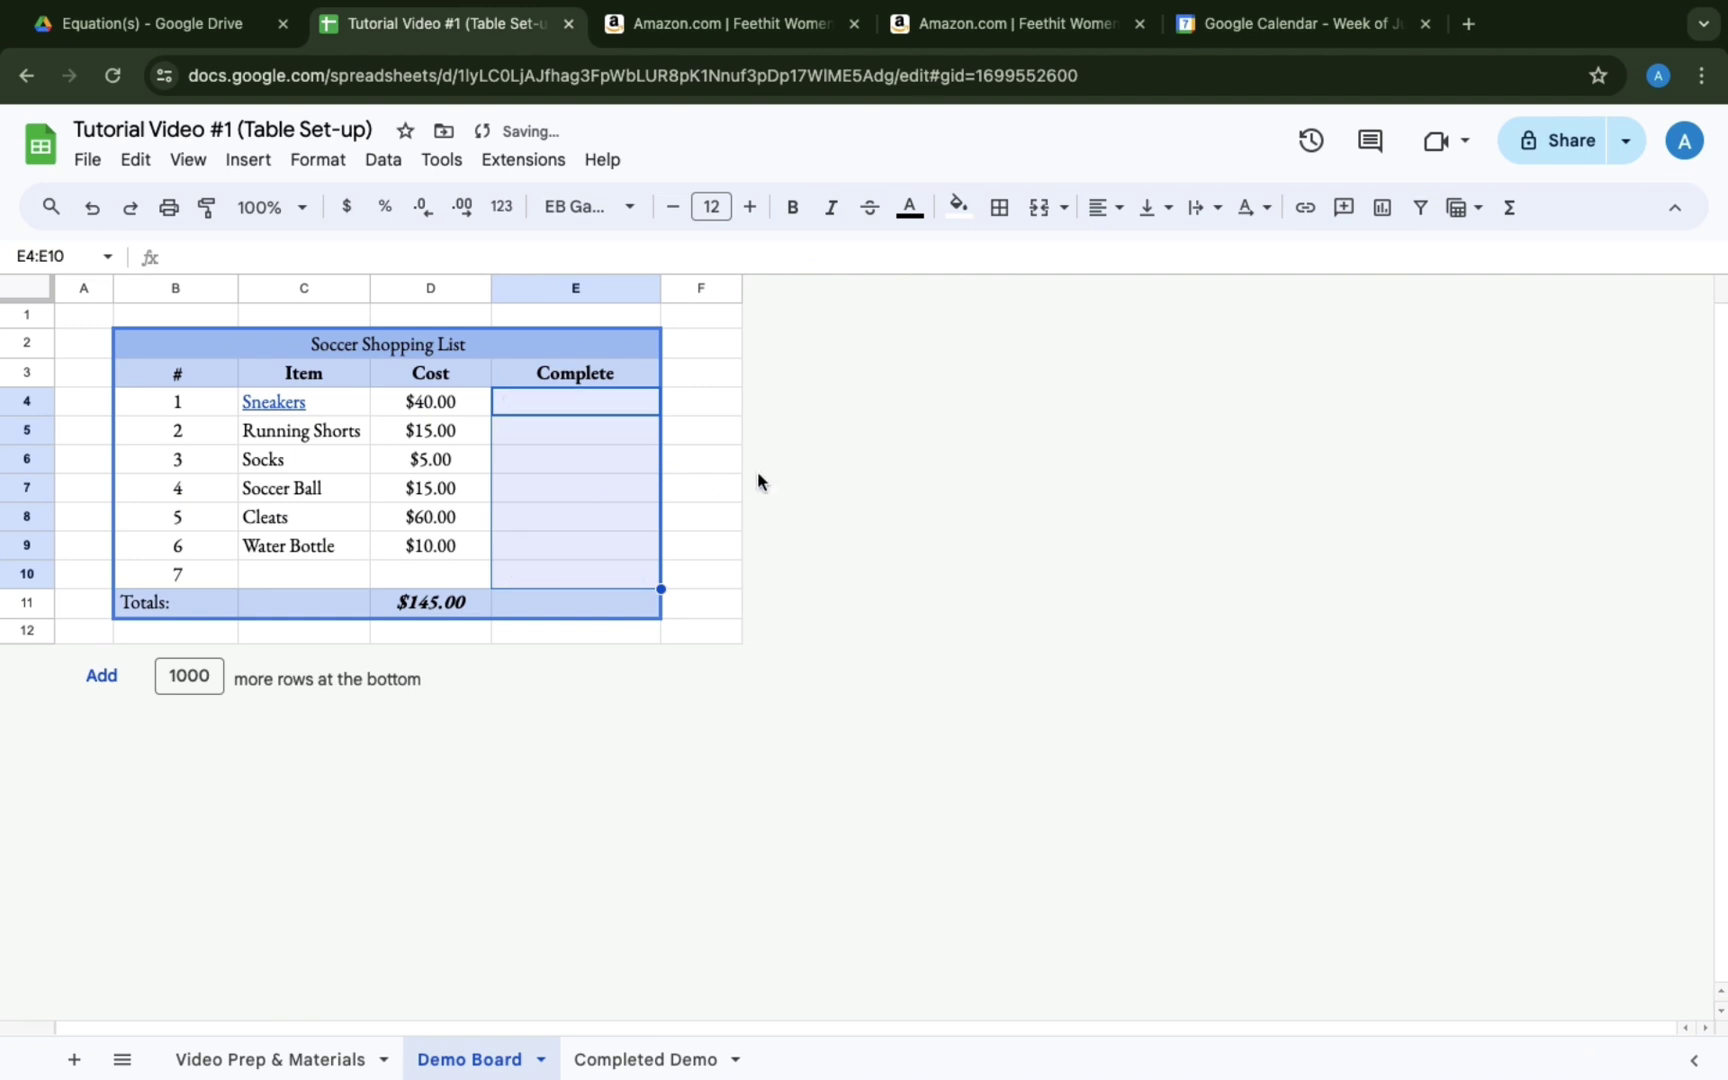
Insert checkboxes in E4:E10 and narrow column E to fit its Complete header.
click(742, 439)
drag(598, 401, 579, 580)
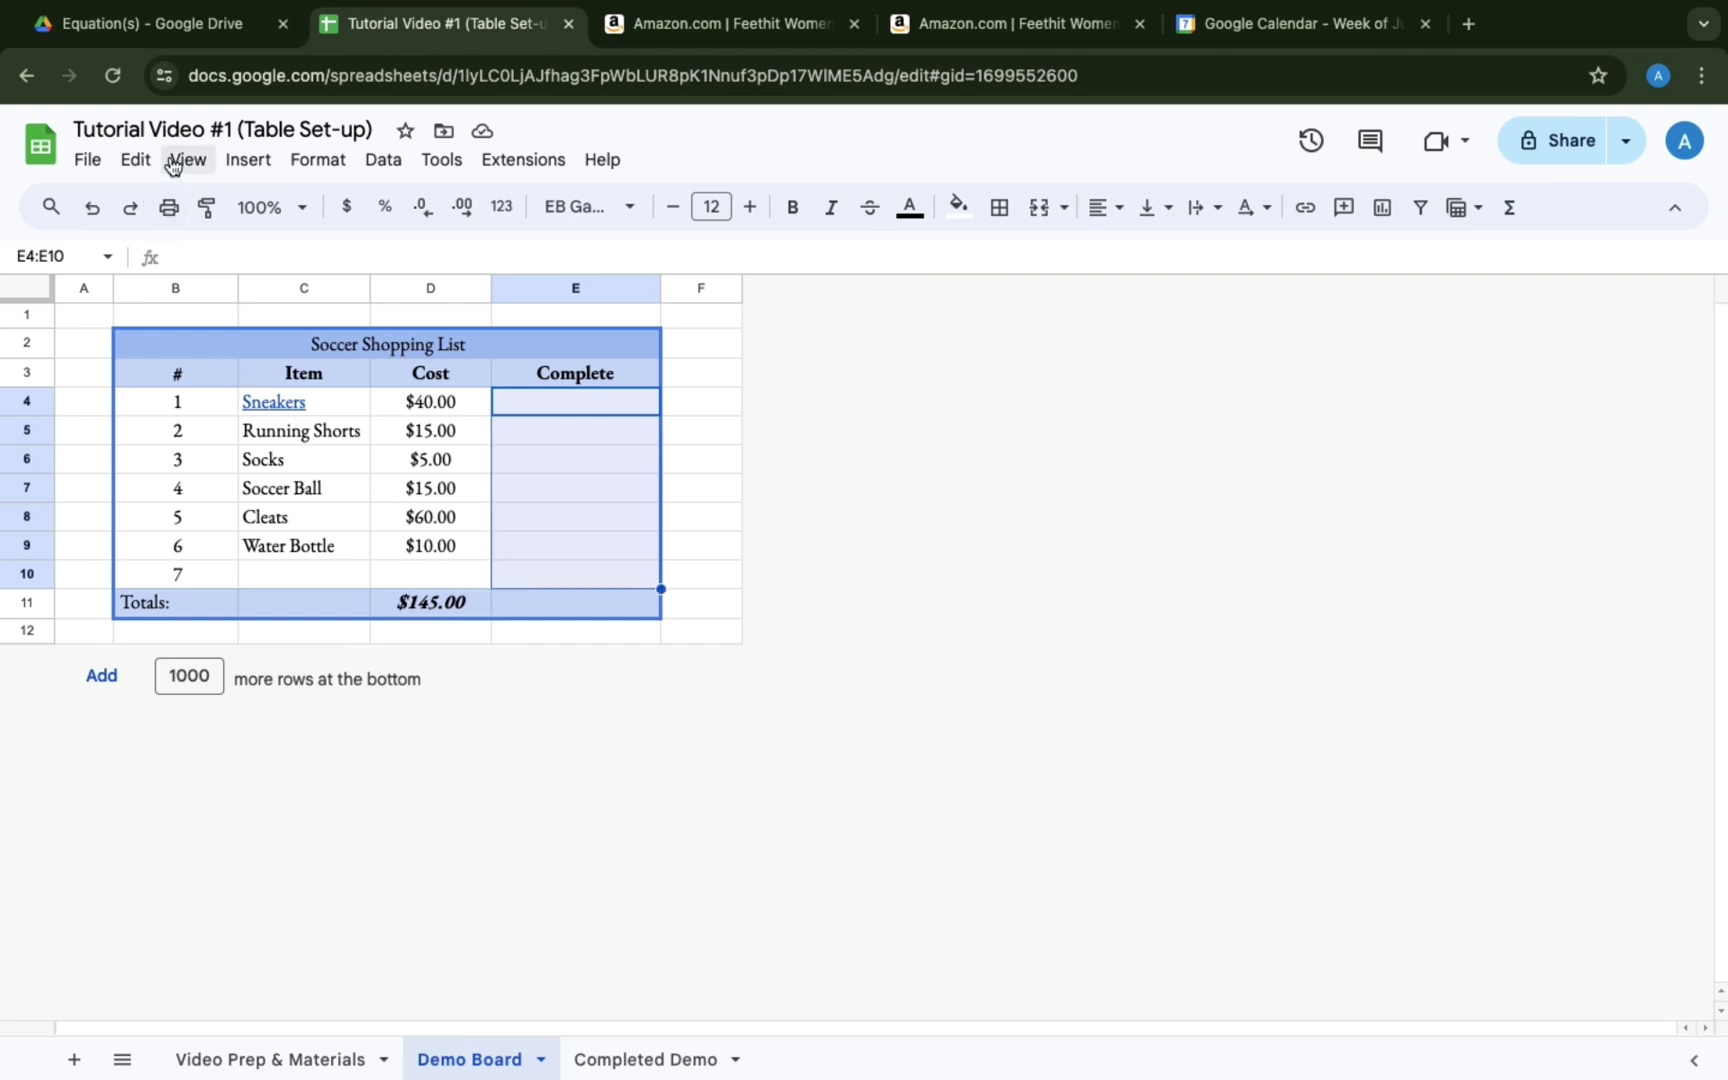
click(242, 162)
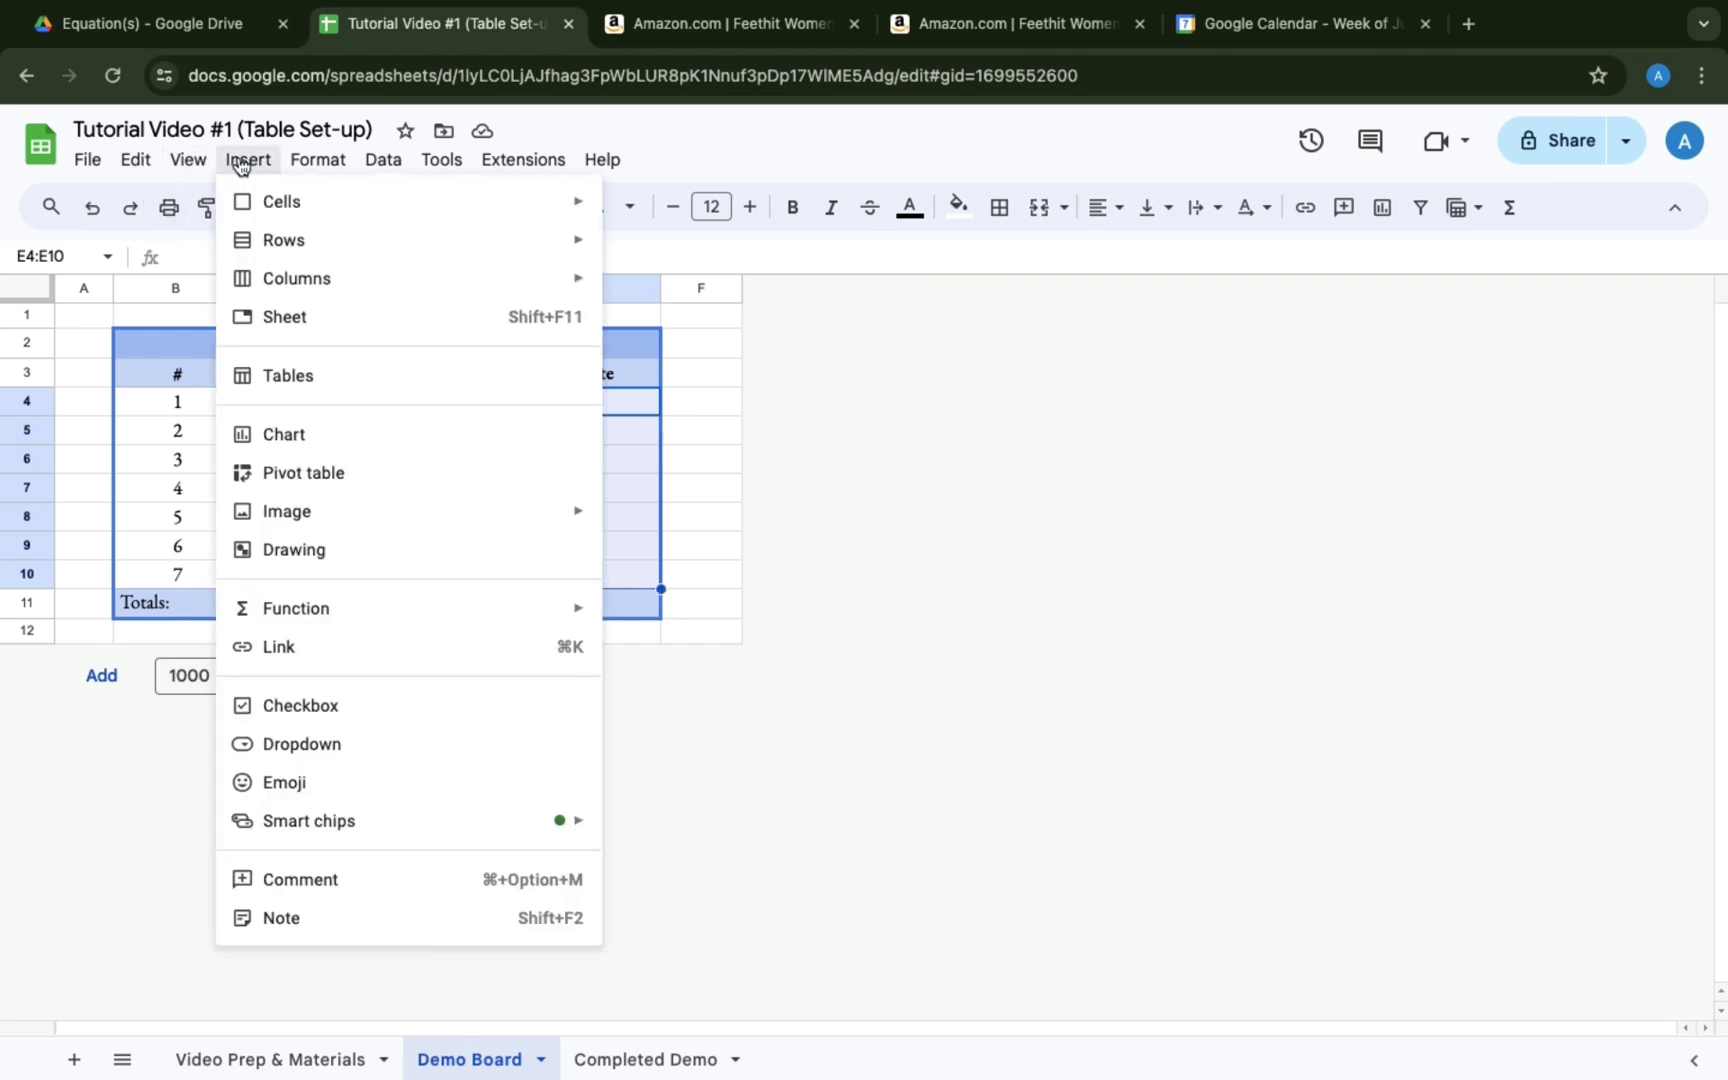
click(307, 703)
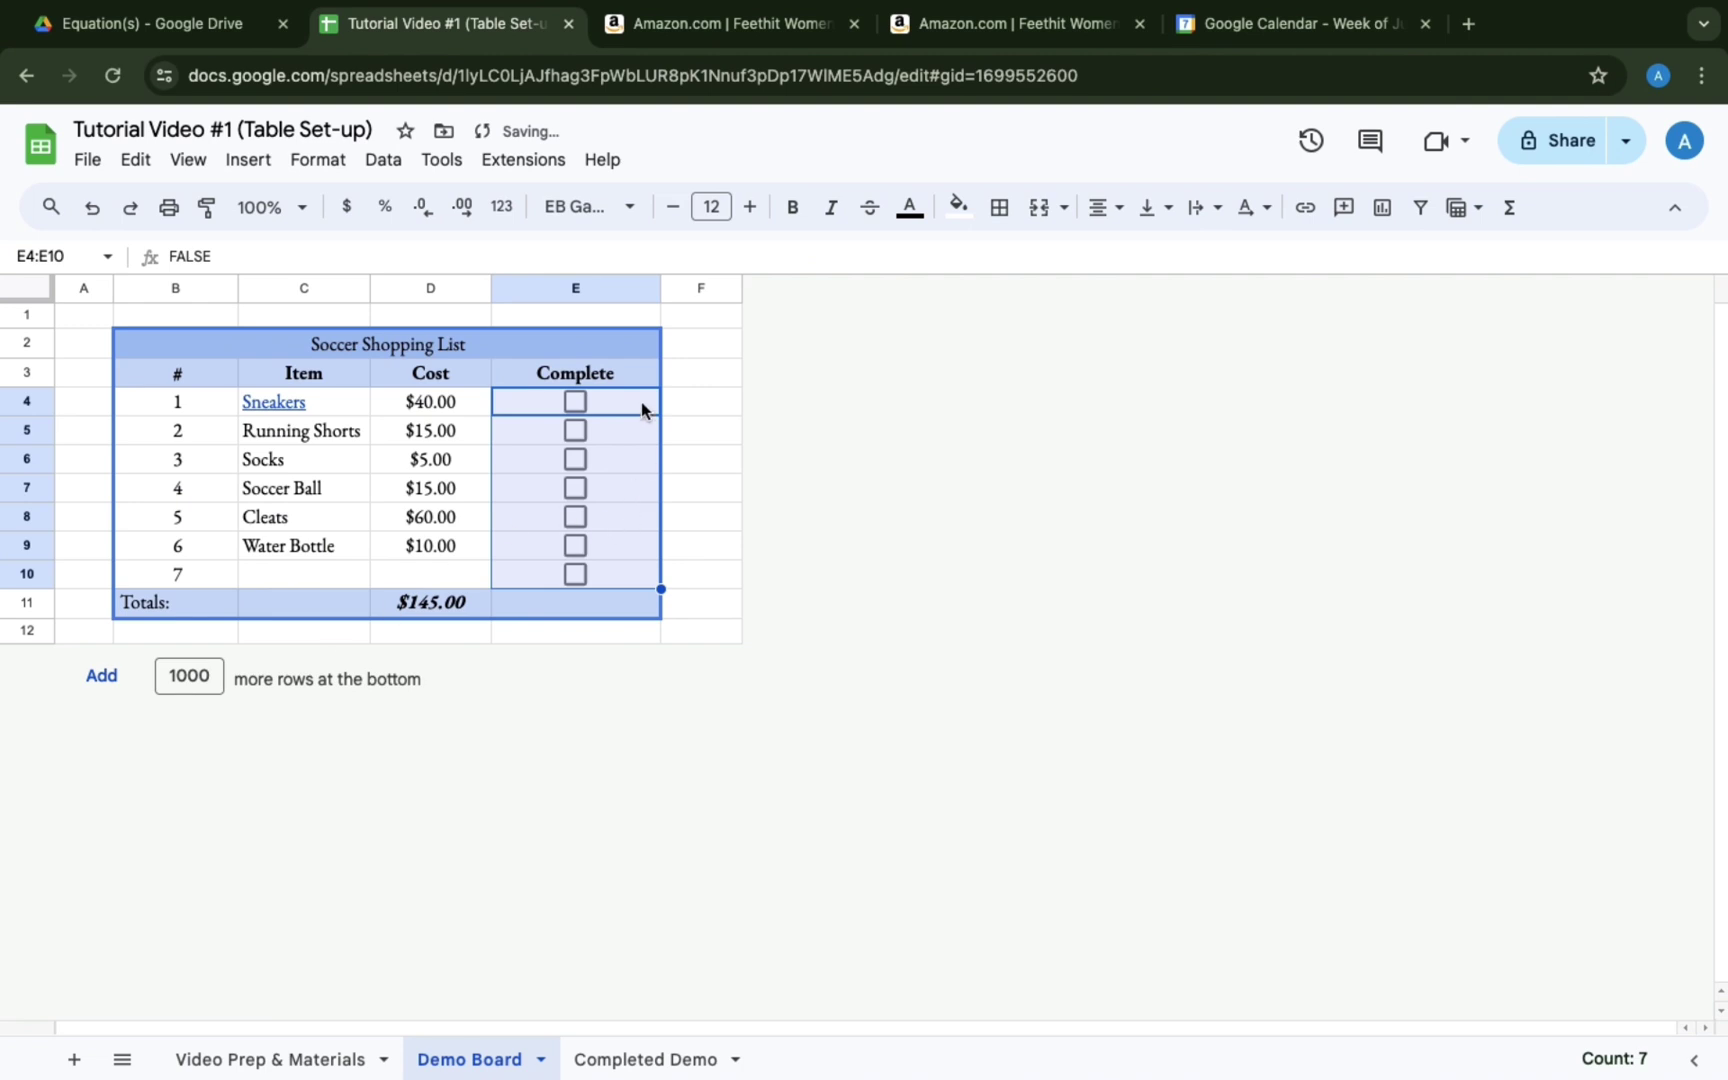
drag(660, 289, 609, 288)
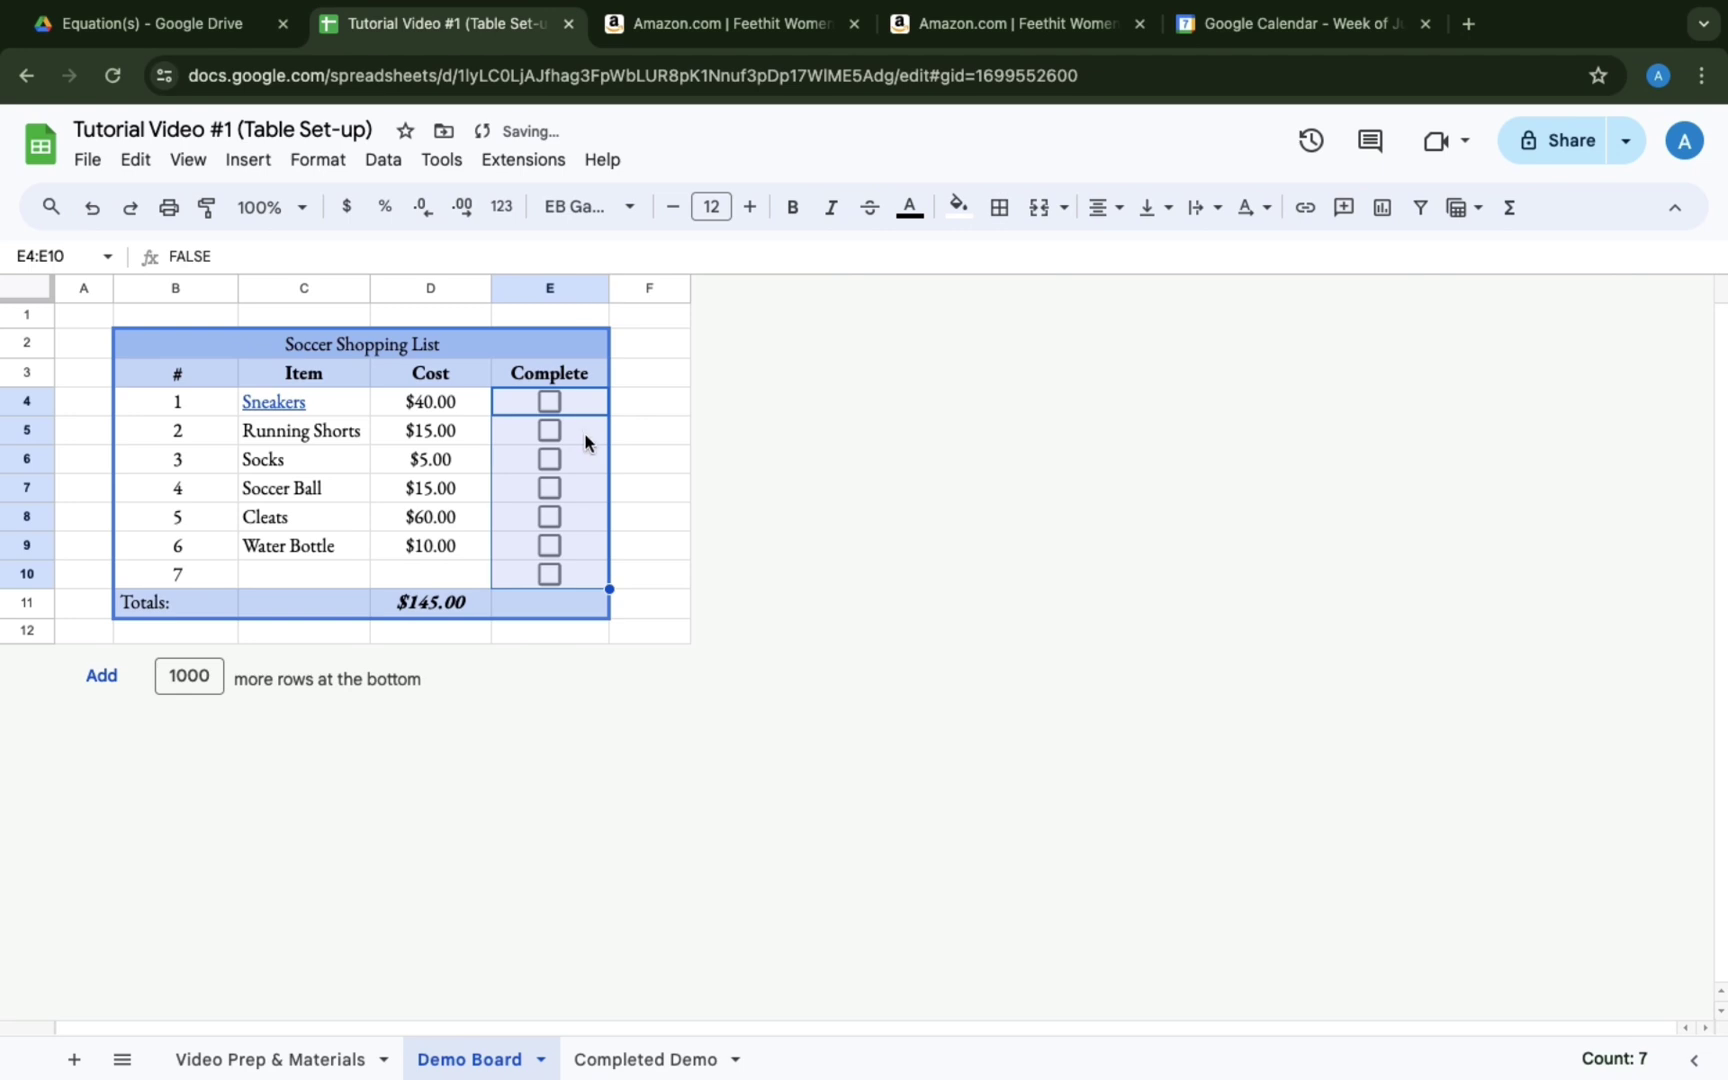
Color the checkboxes in E4:E10 light cornflower blue 1.
click(909, 208)
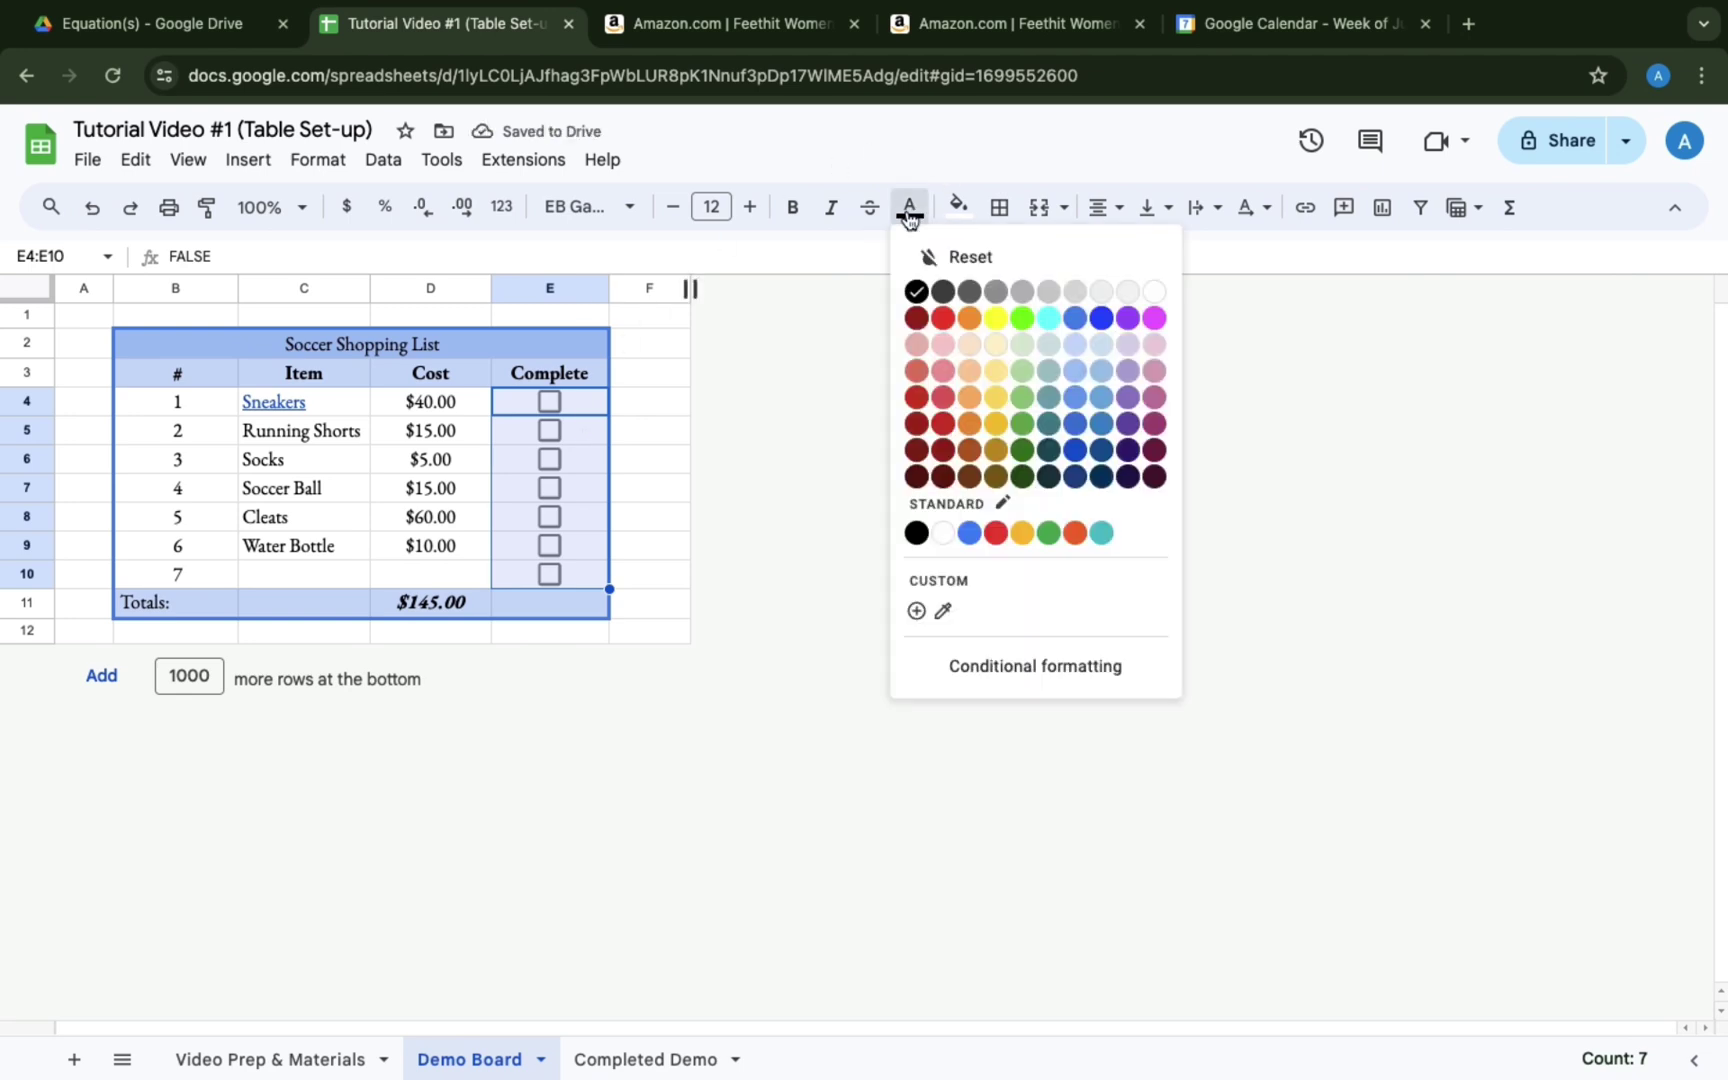
click(1074, 393)
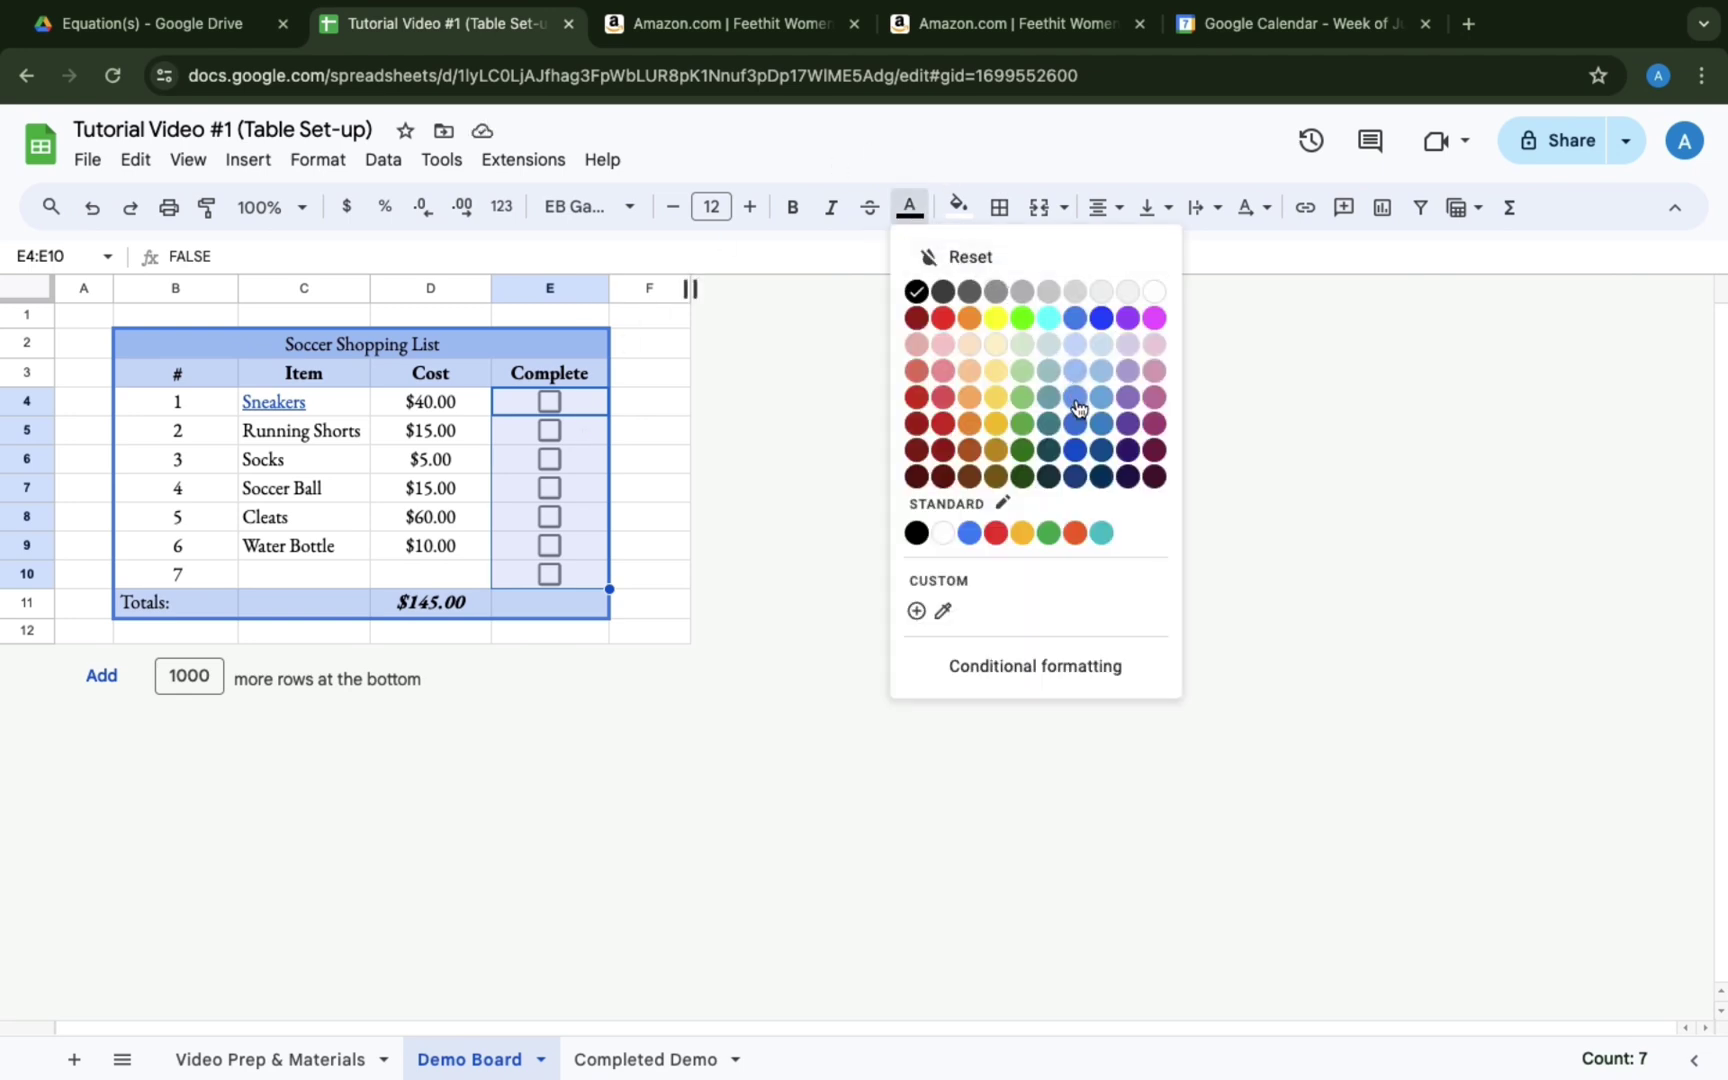
click(667, 436)
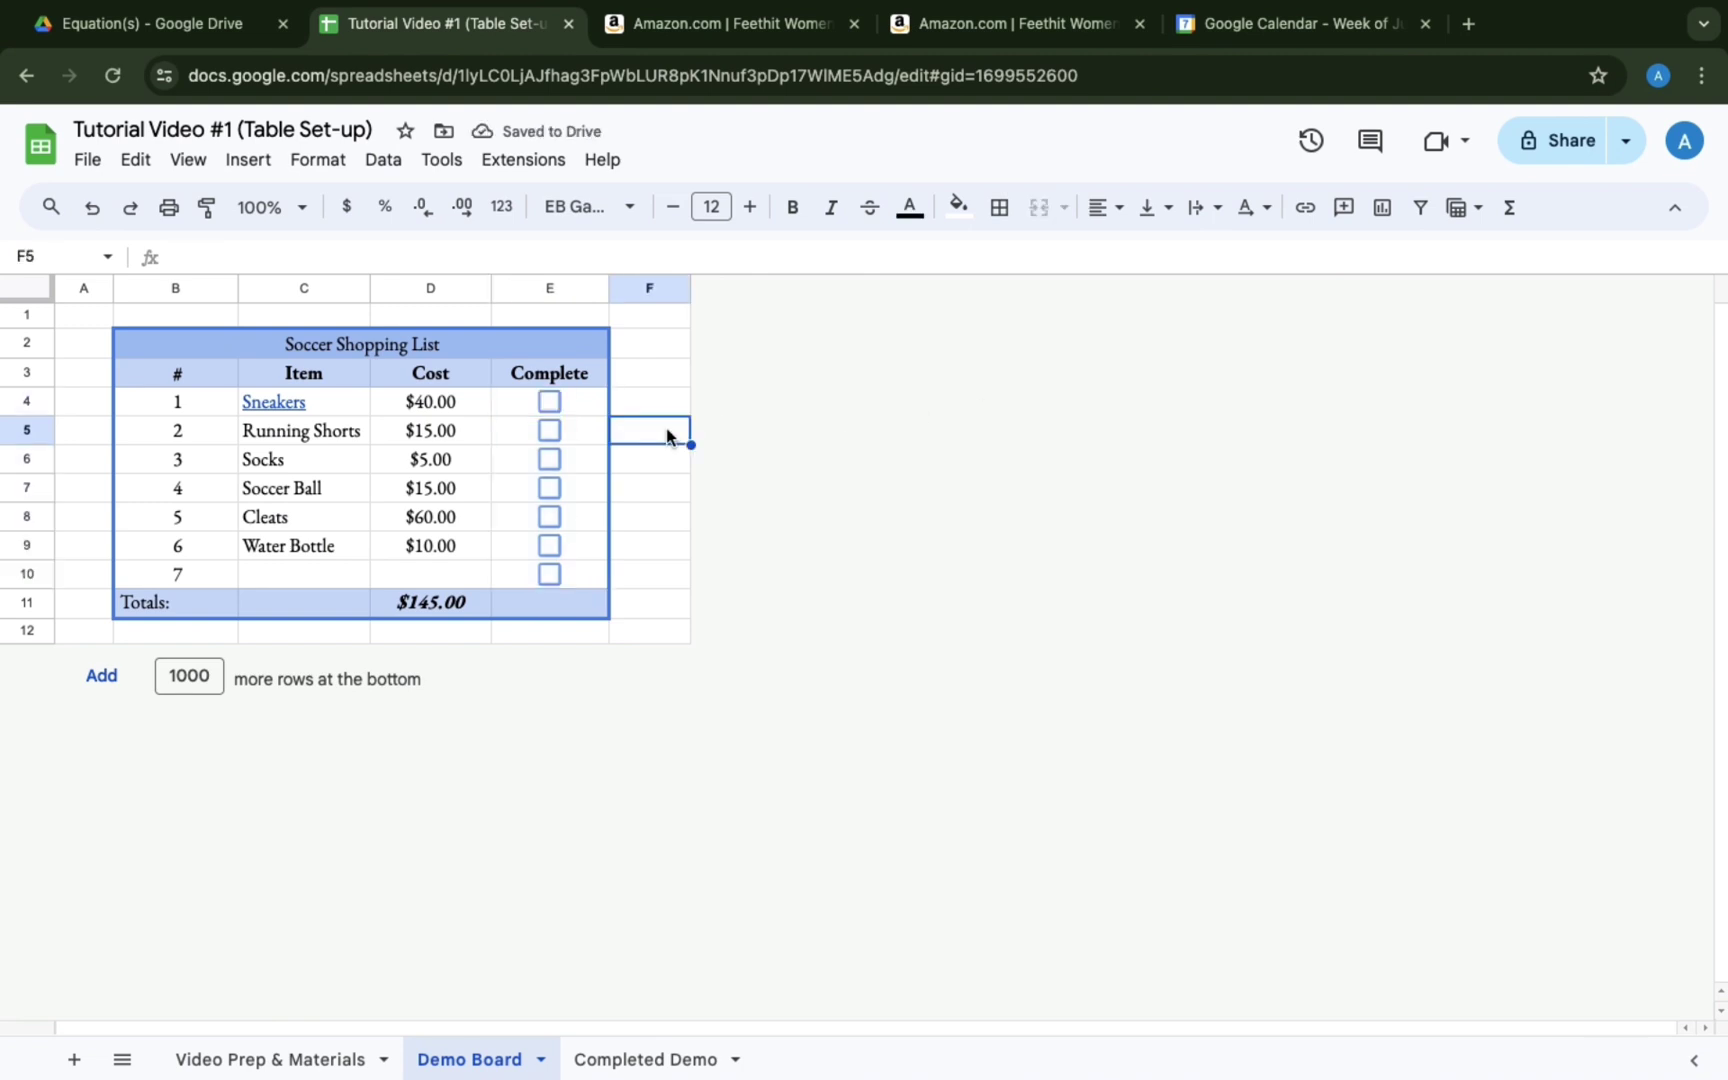
Try out the checkboxes for Sneakers, Running Shorts and Socks by ticking them and clearing them again.
click(551, 404)
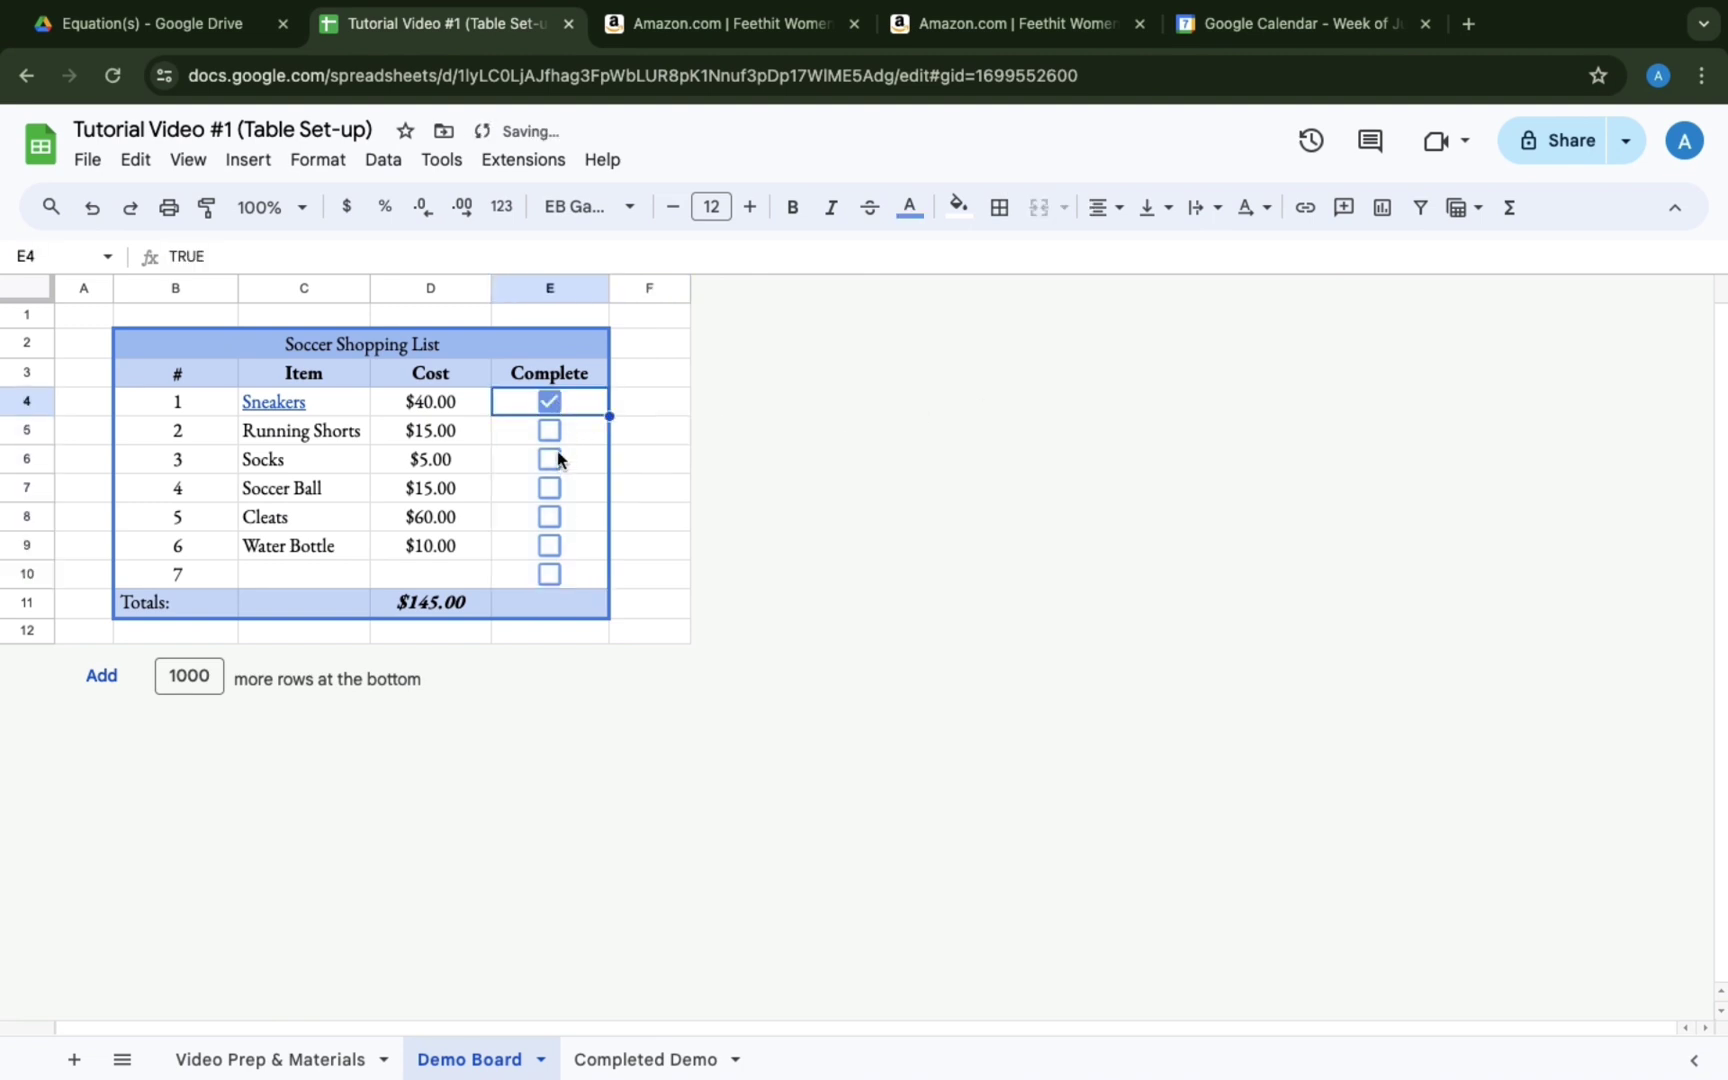
click(550, 432)
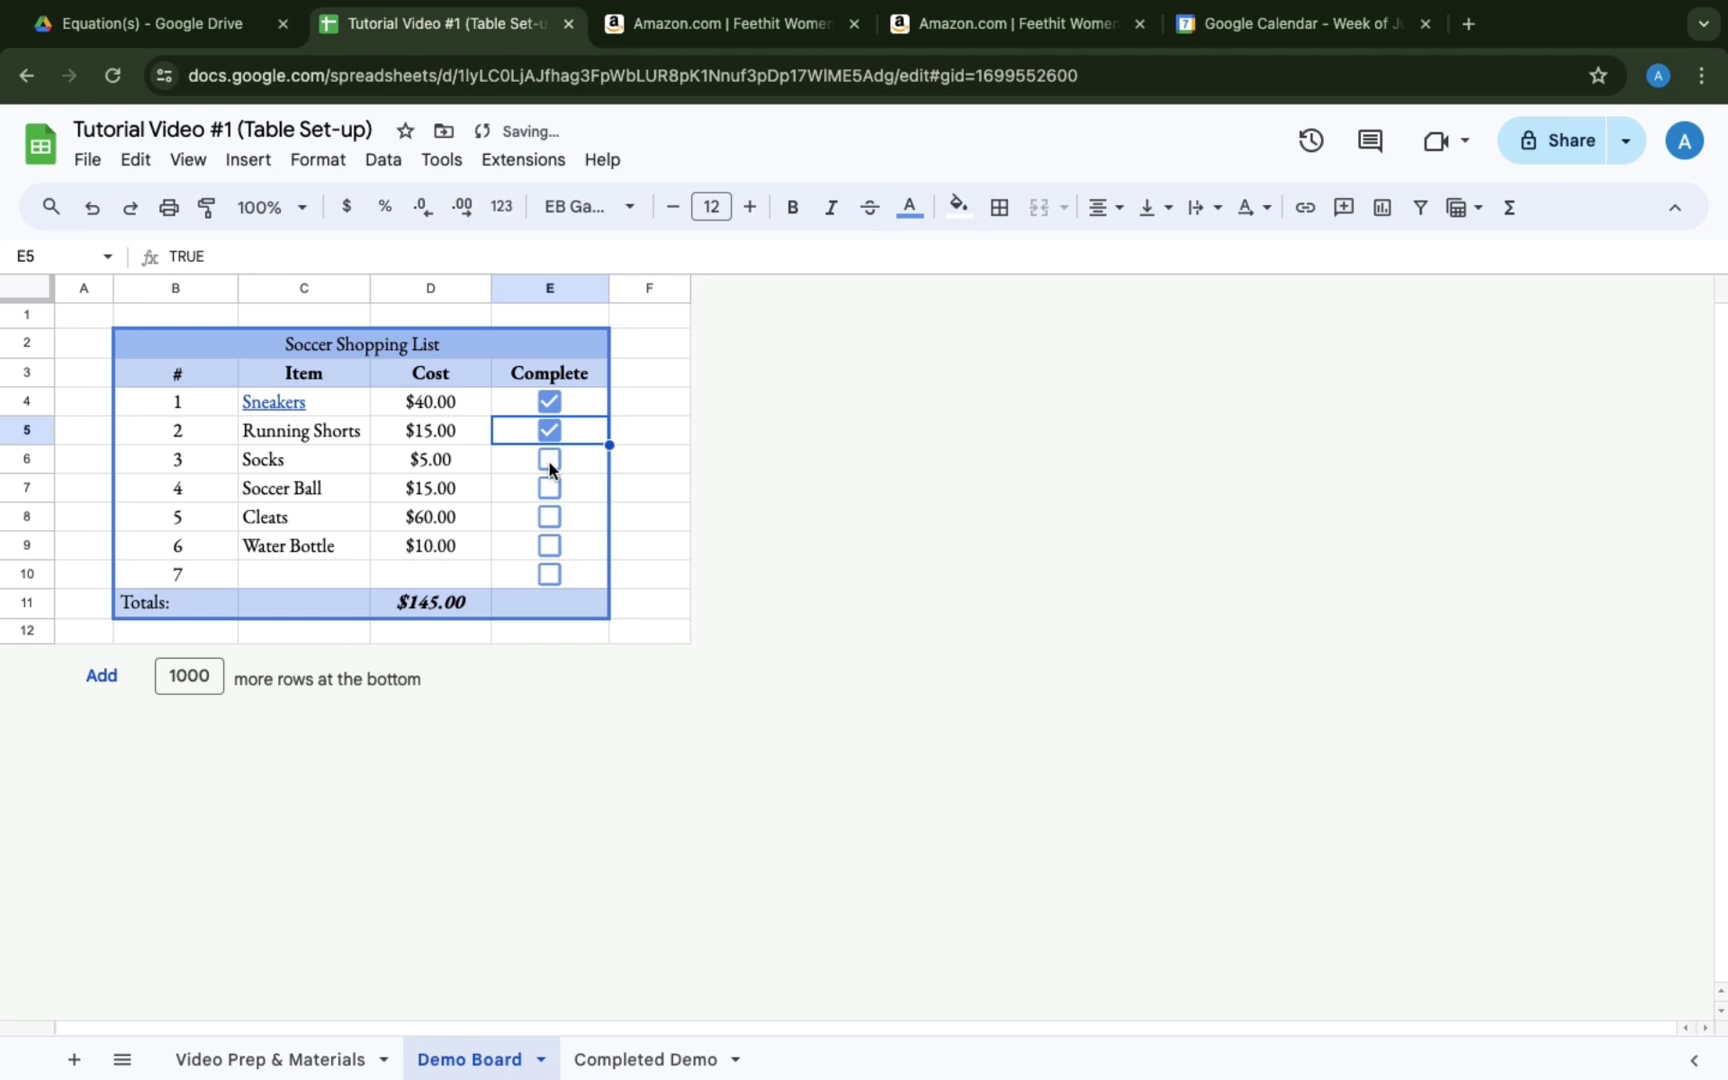
click(549, 462)
click(549, 432)
click(549, 403)
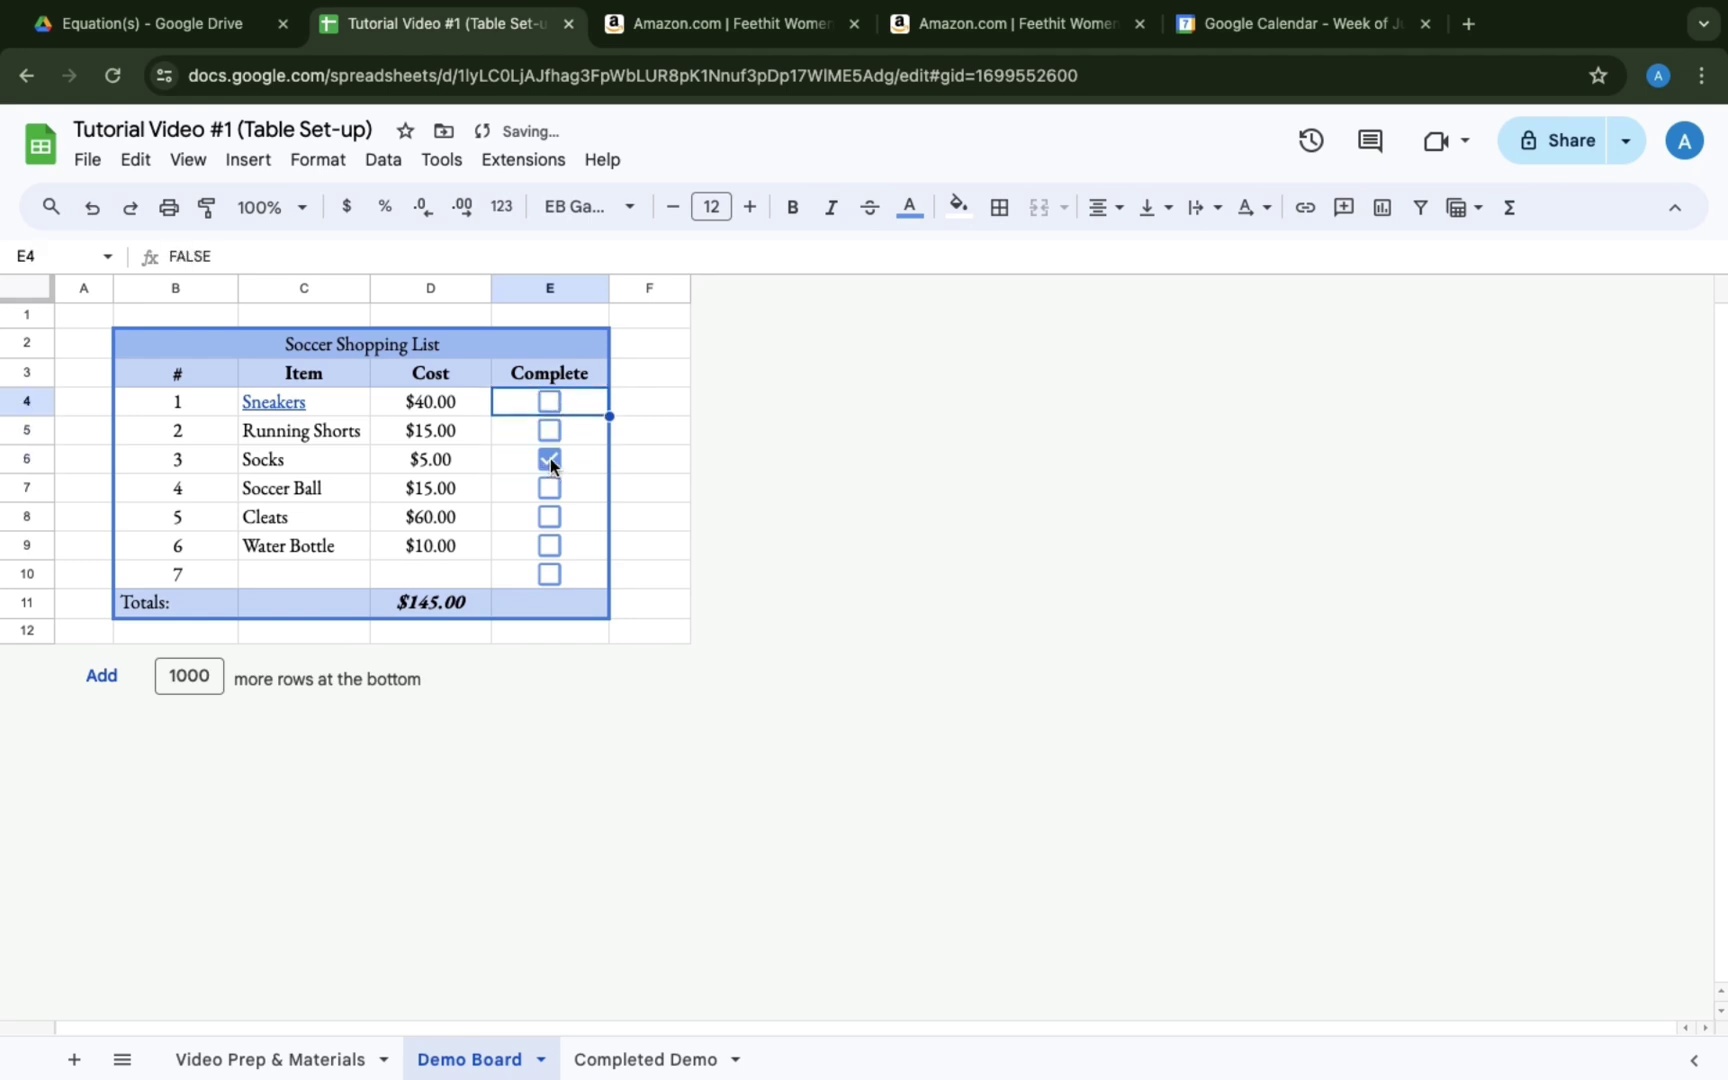
click(549, 458)
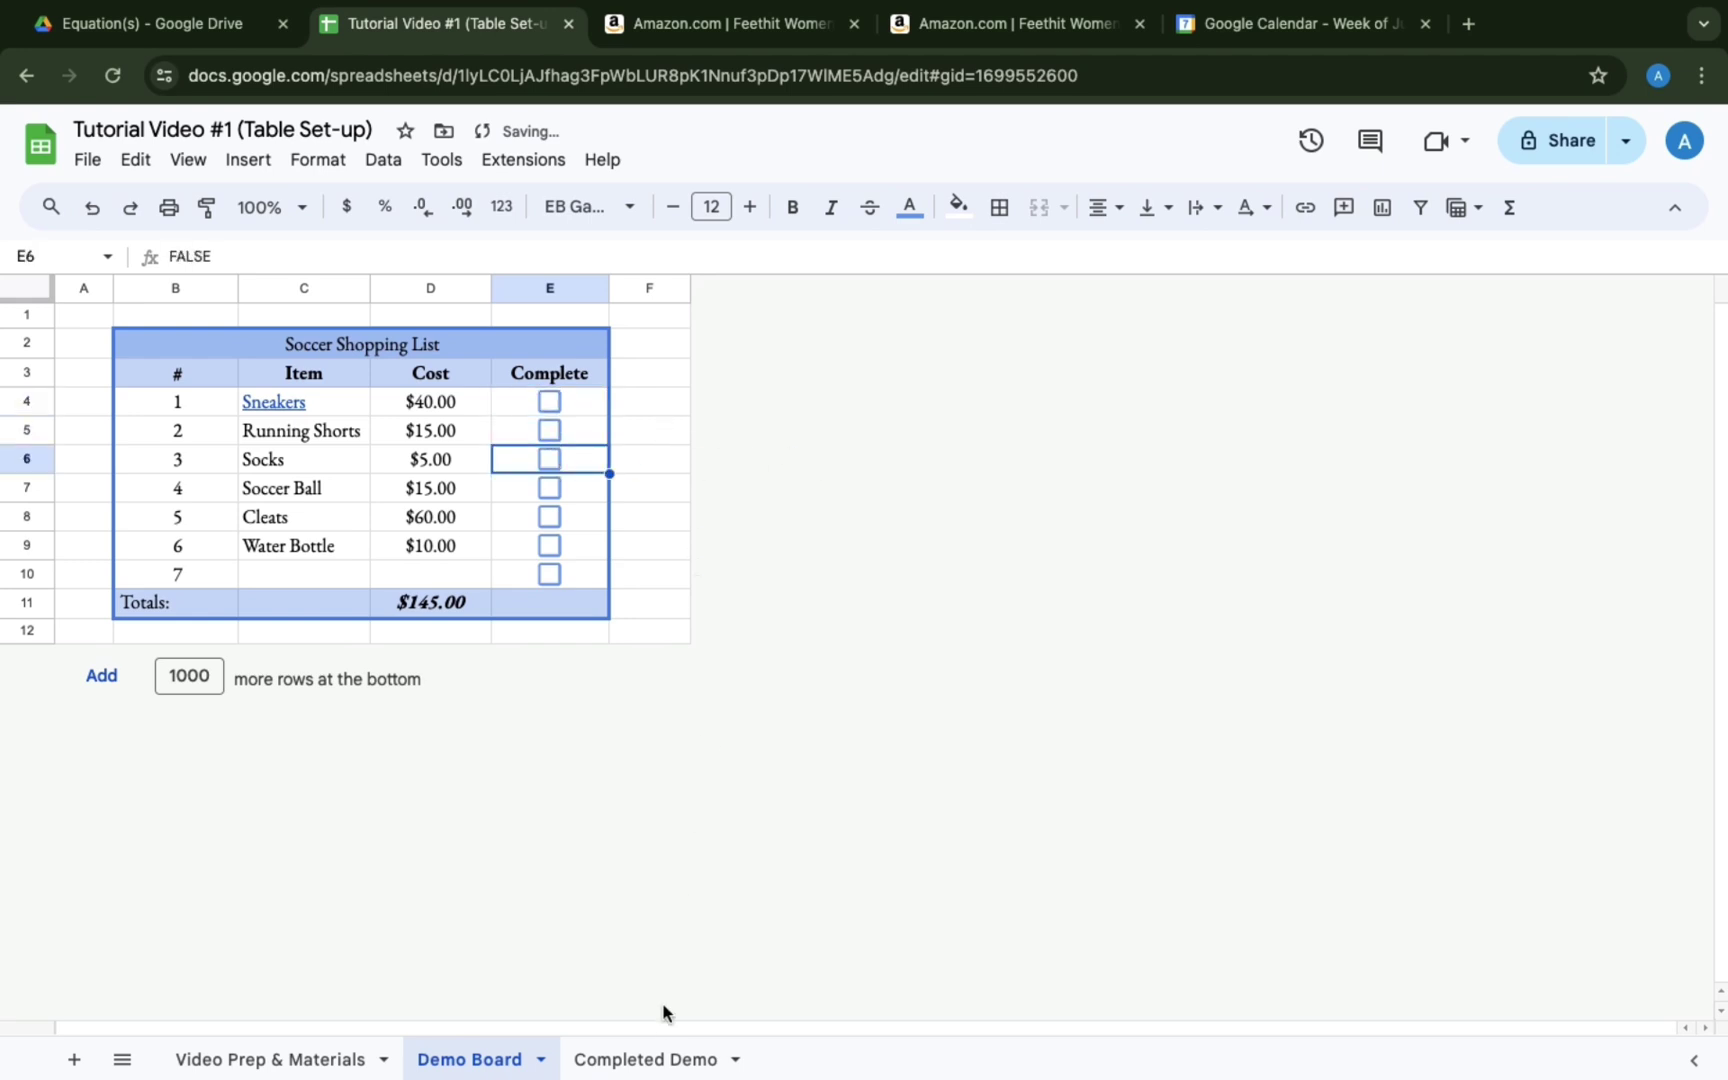
On the Completed Demo sheet, tick and clear the Sneakers and Running Shorts checkboxes, and return to Demo Board.
click(672, 1058)
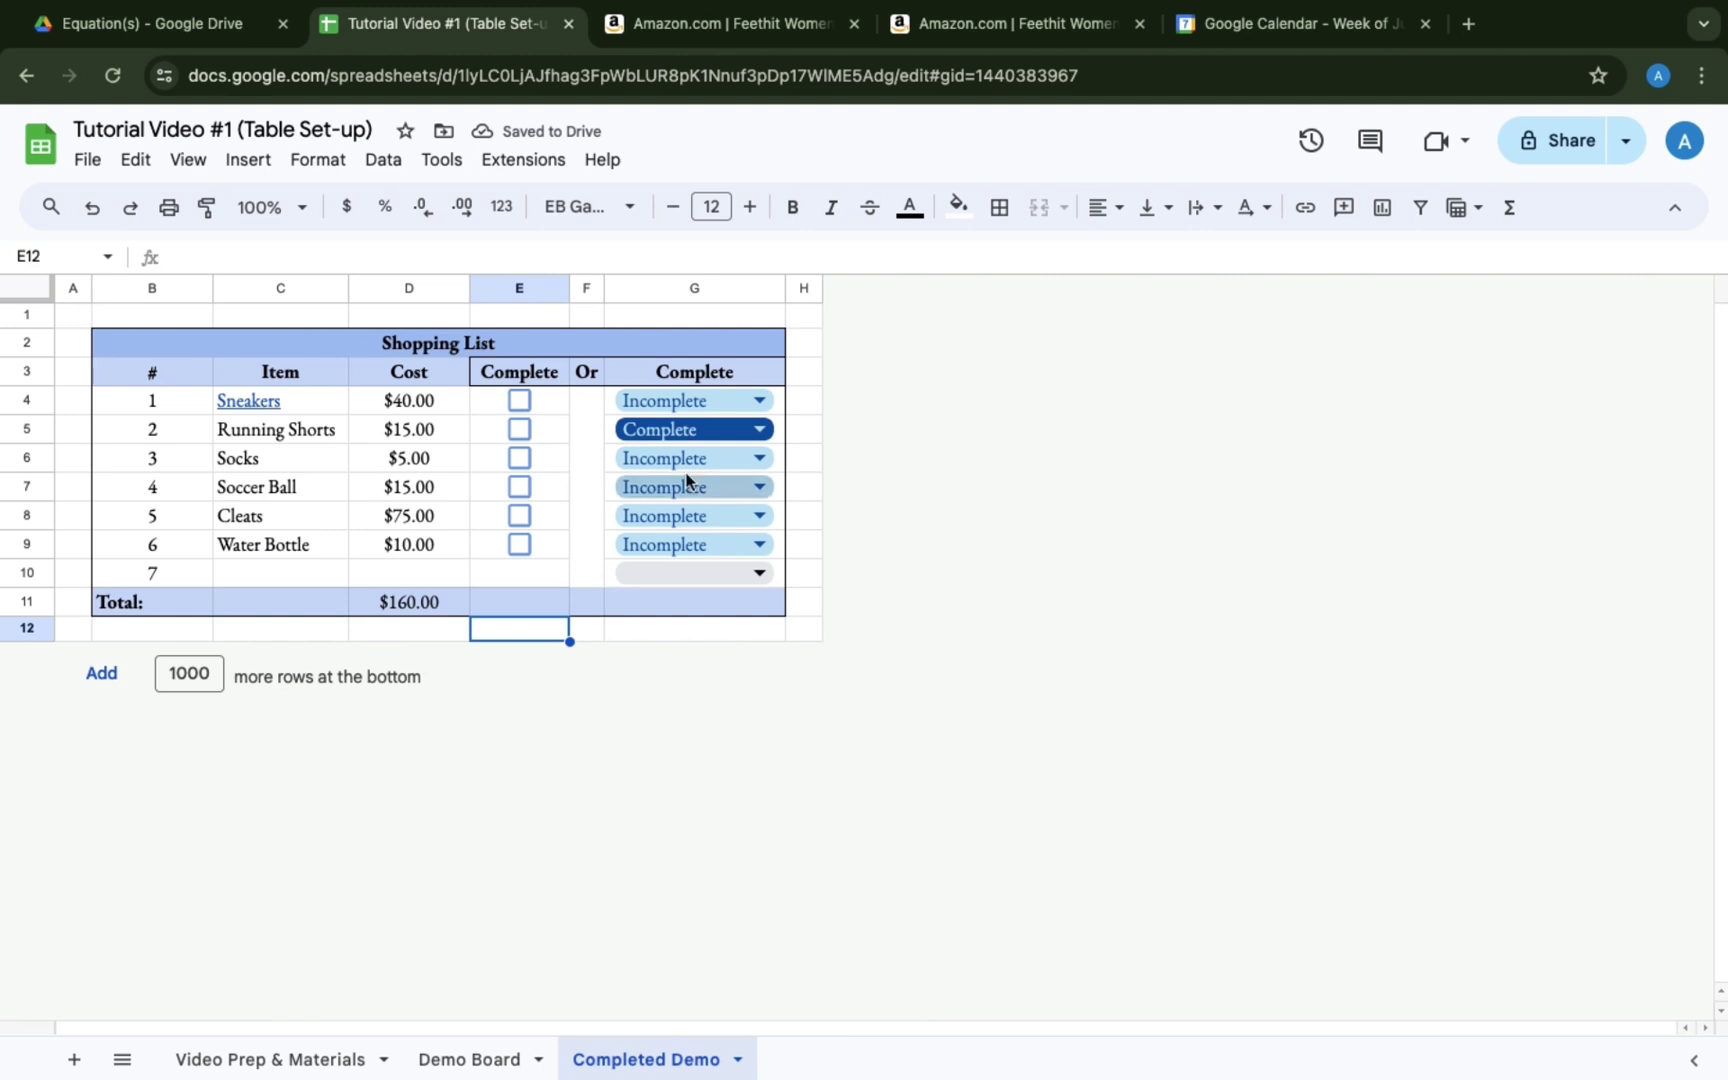
click(521, 400)
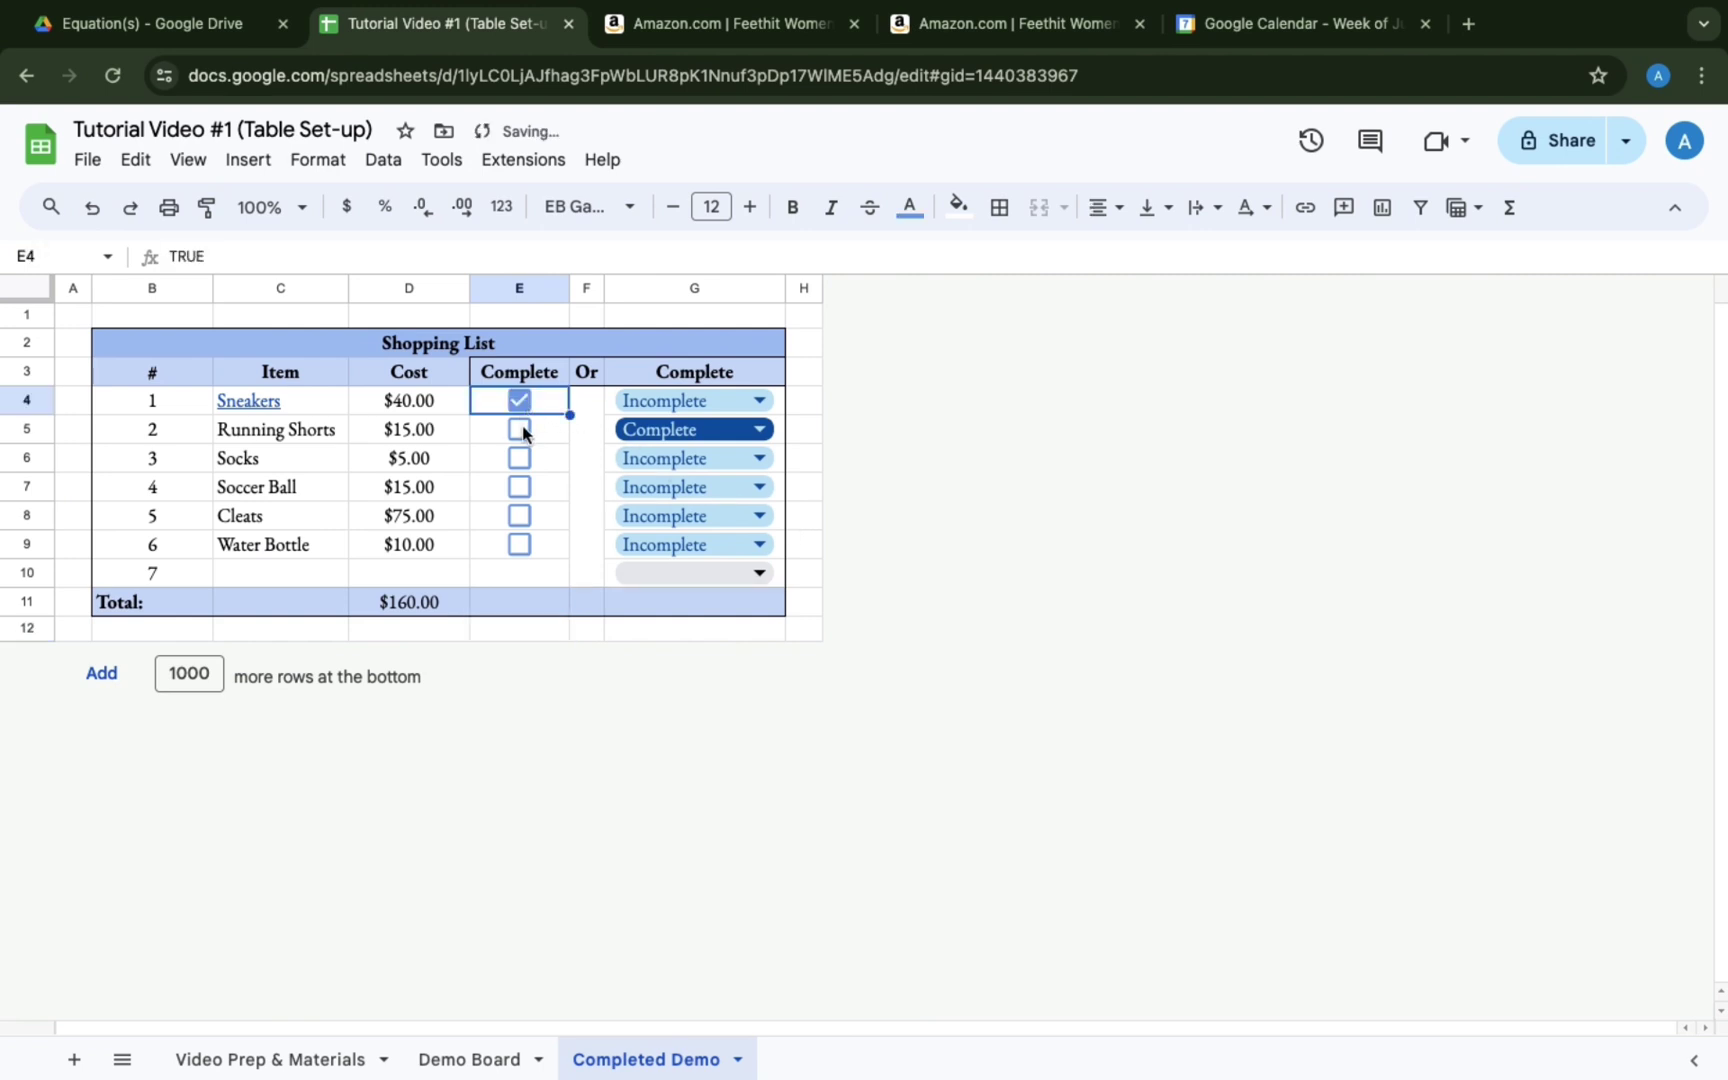
click(522, 428)
click(523, 410)
click(520, 429)
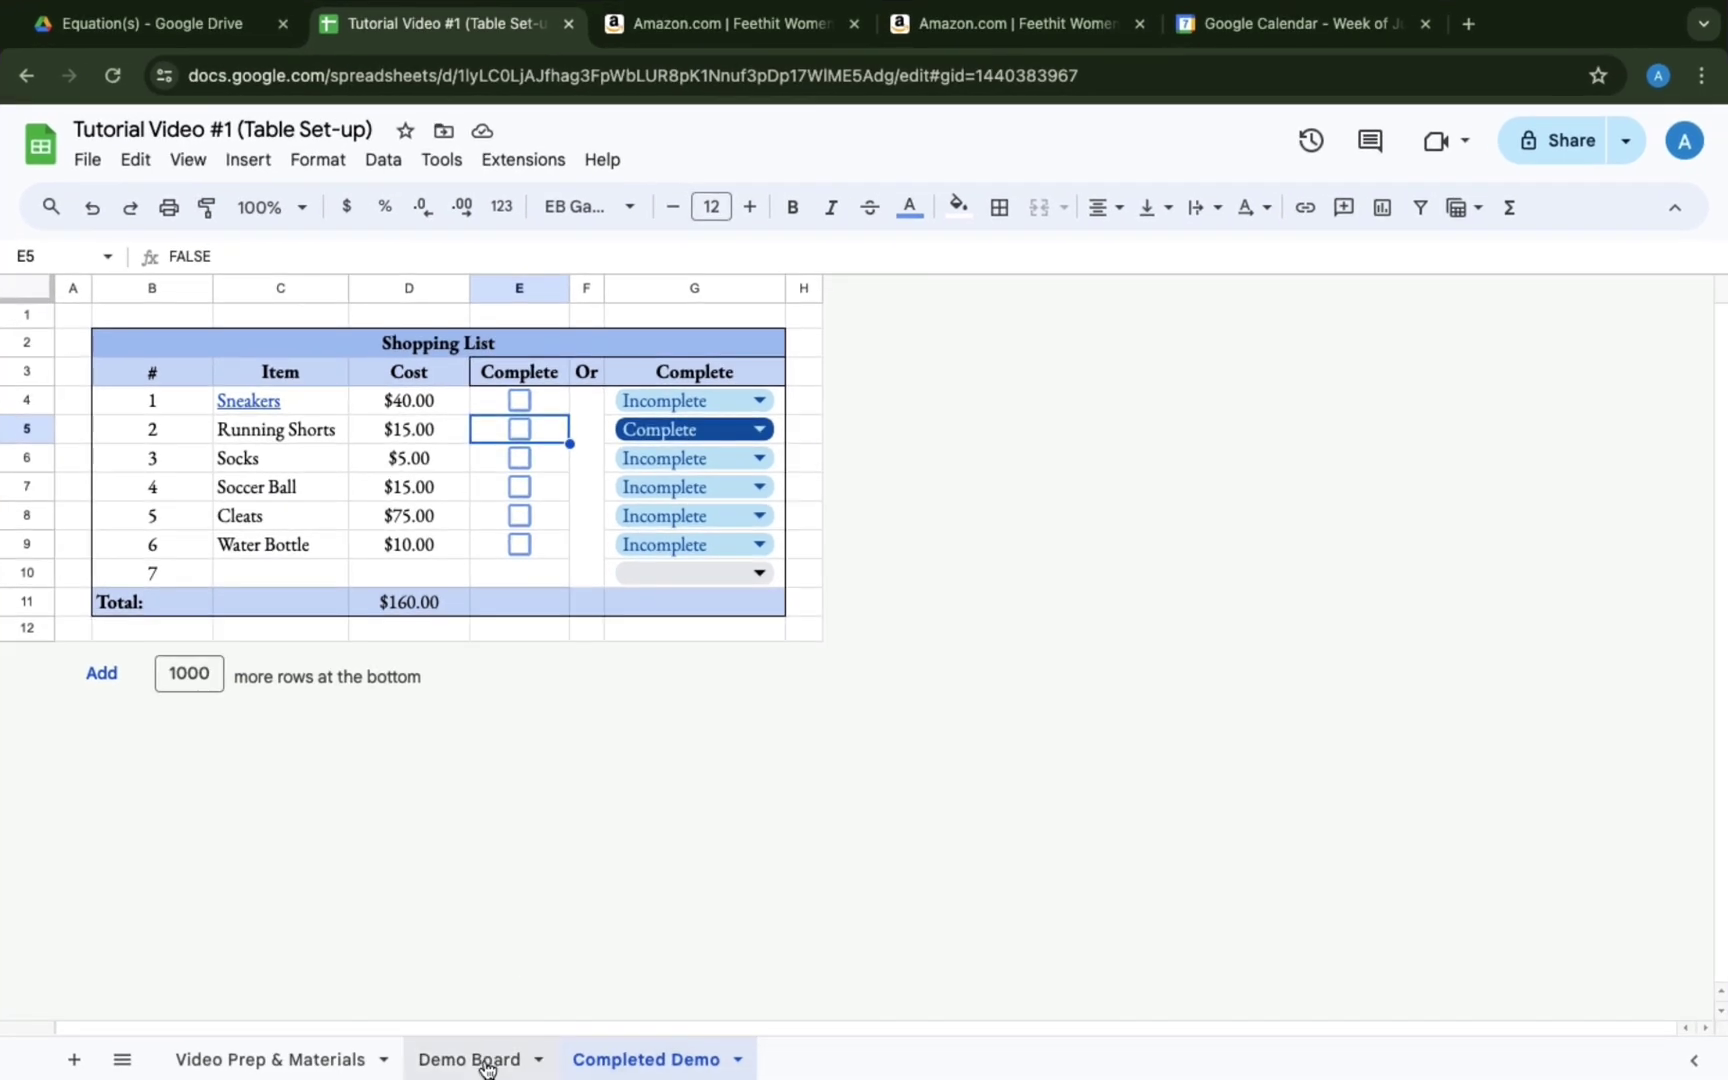
click(487, 1064)
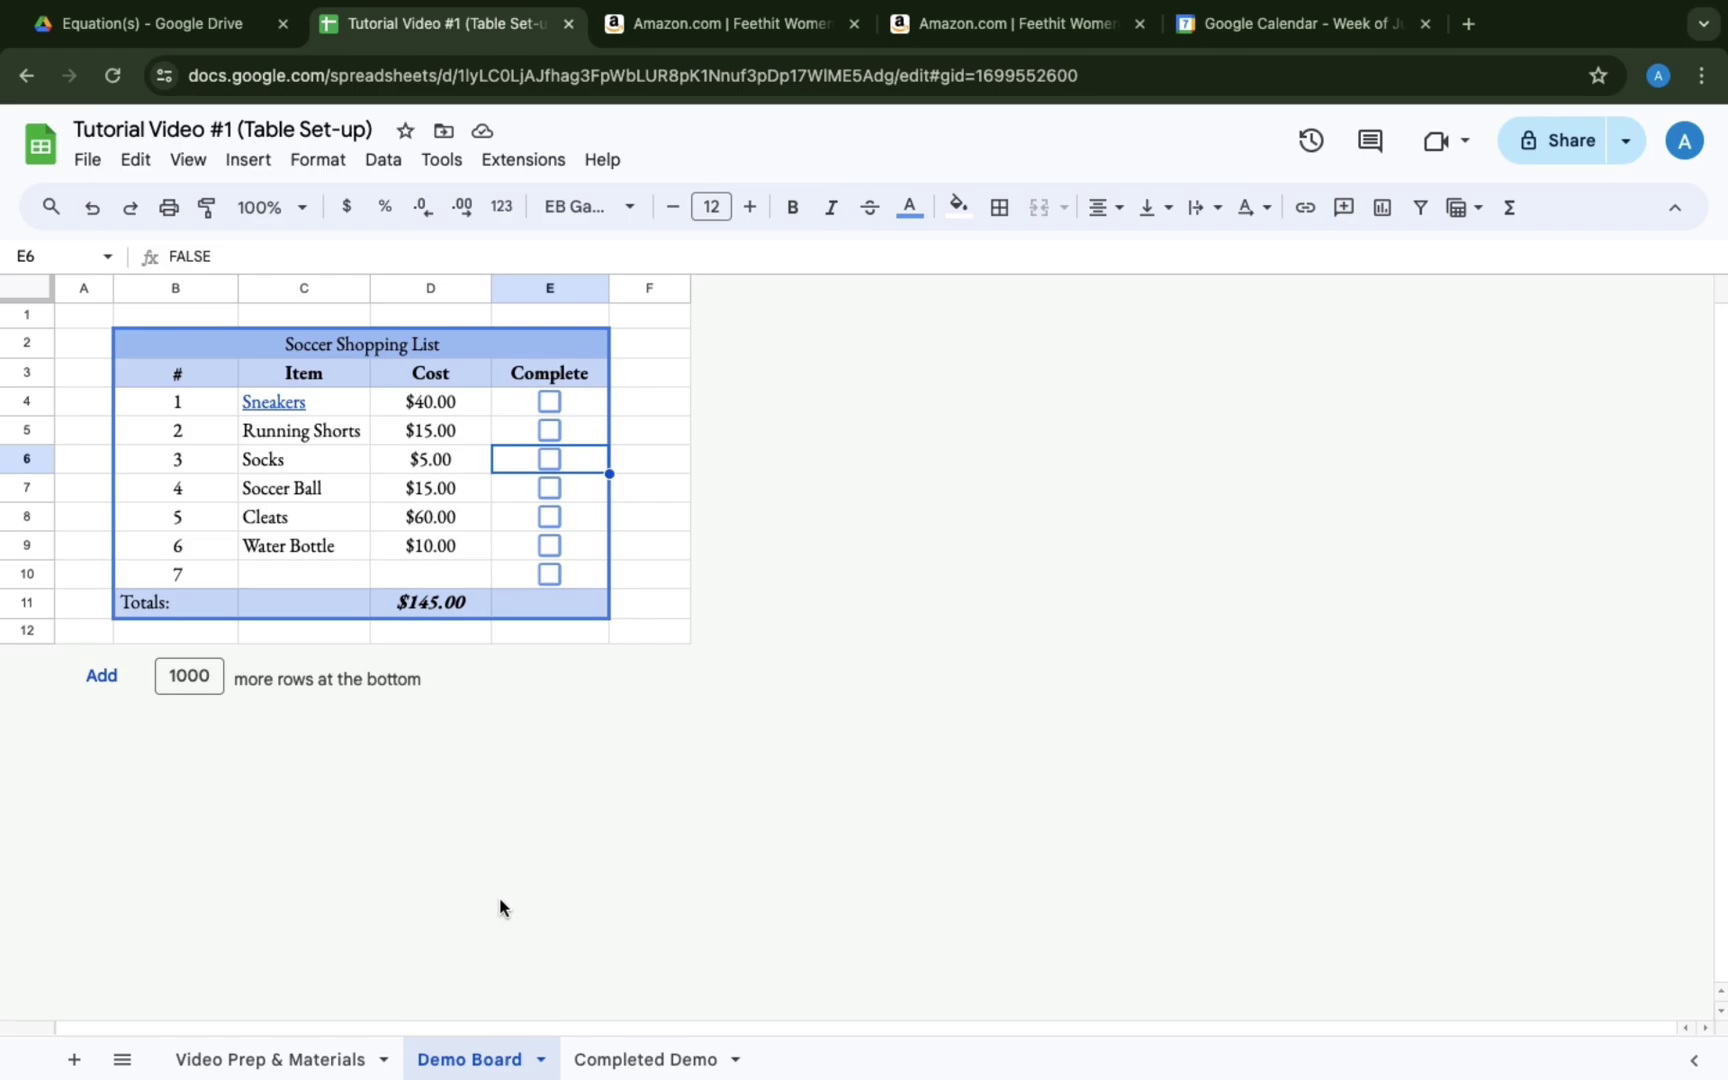